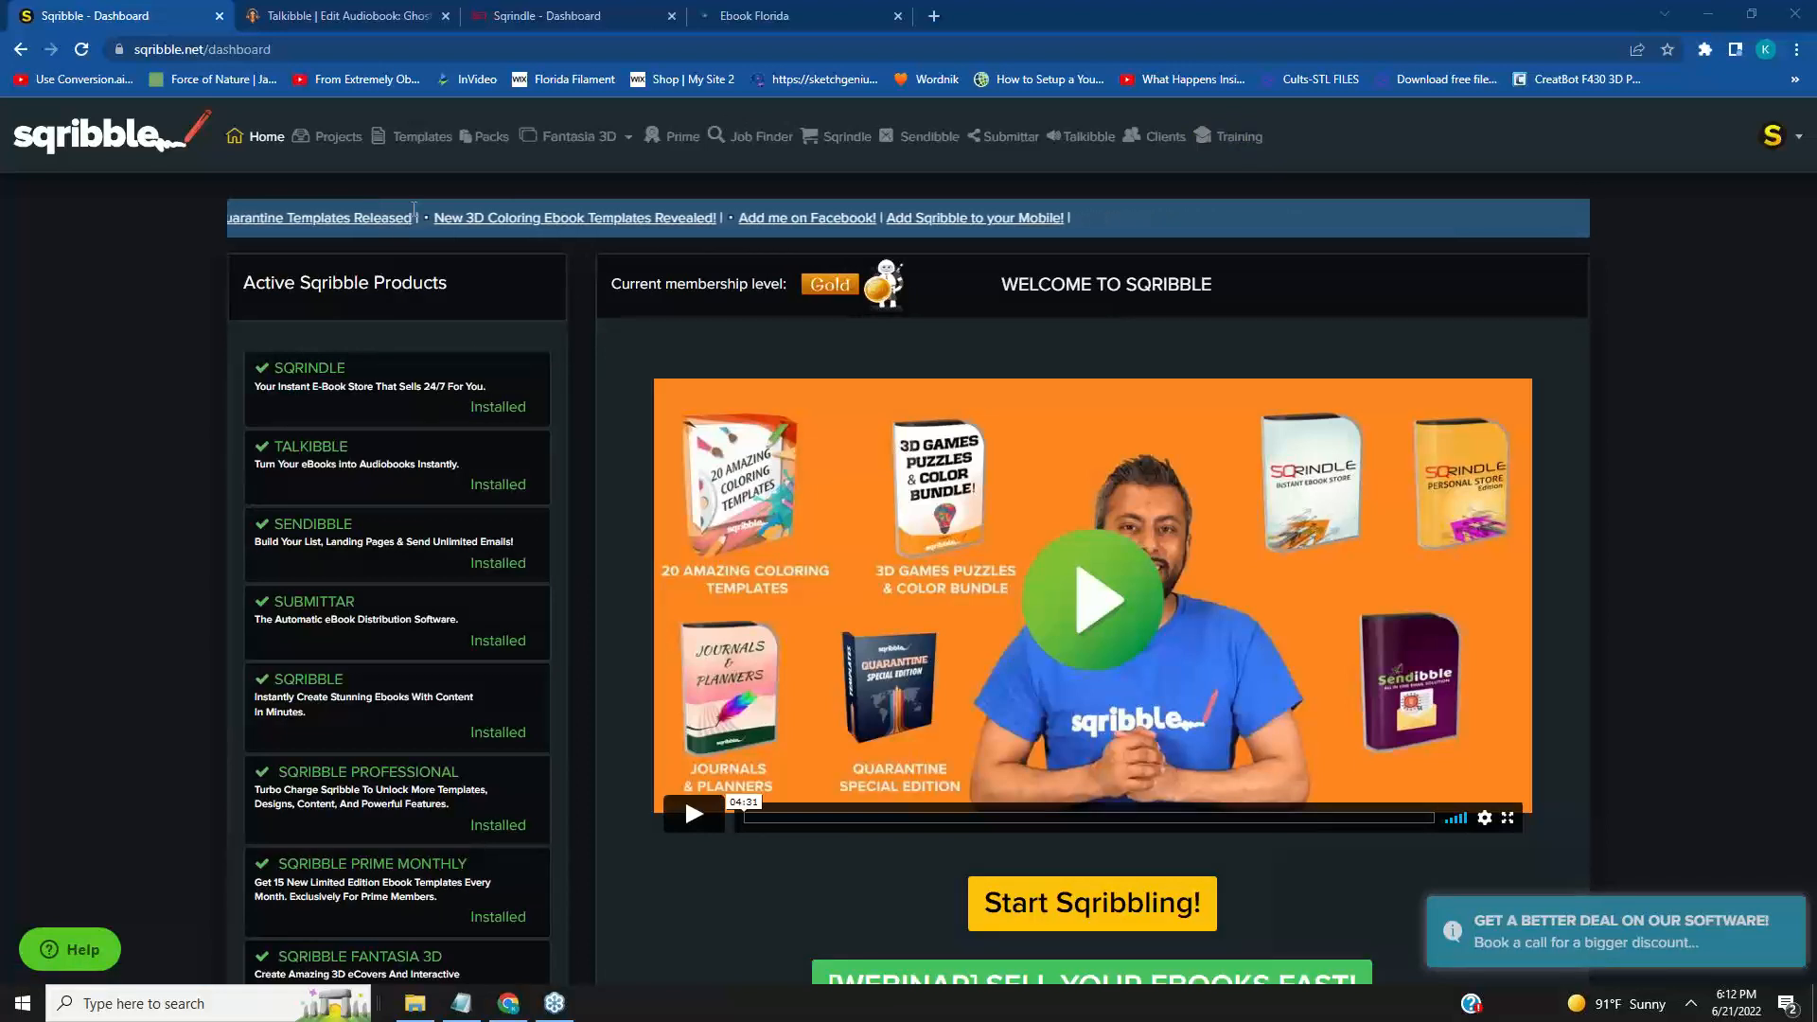
Request the templates page and sign in with the saved account e-mail and password.
left_click(422, 142)
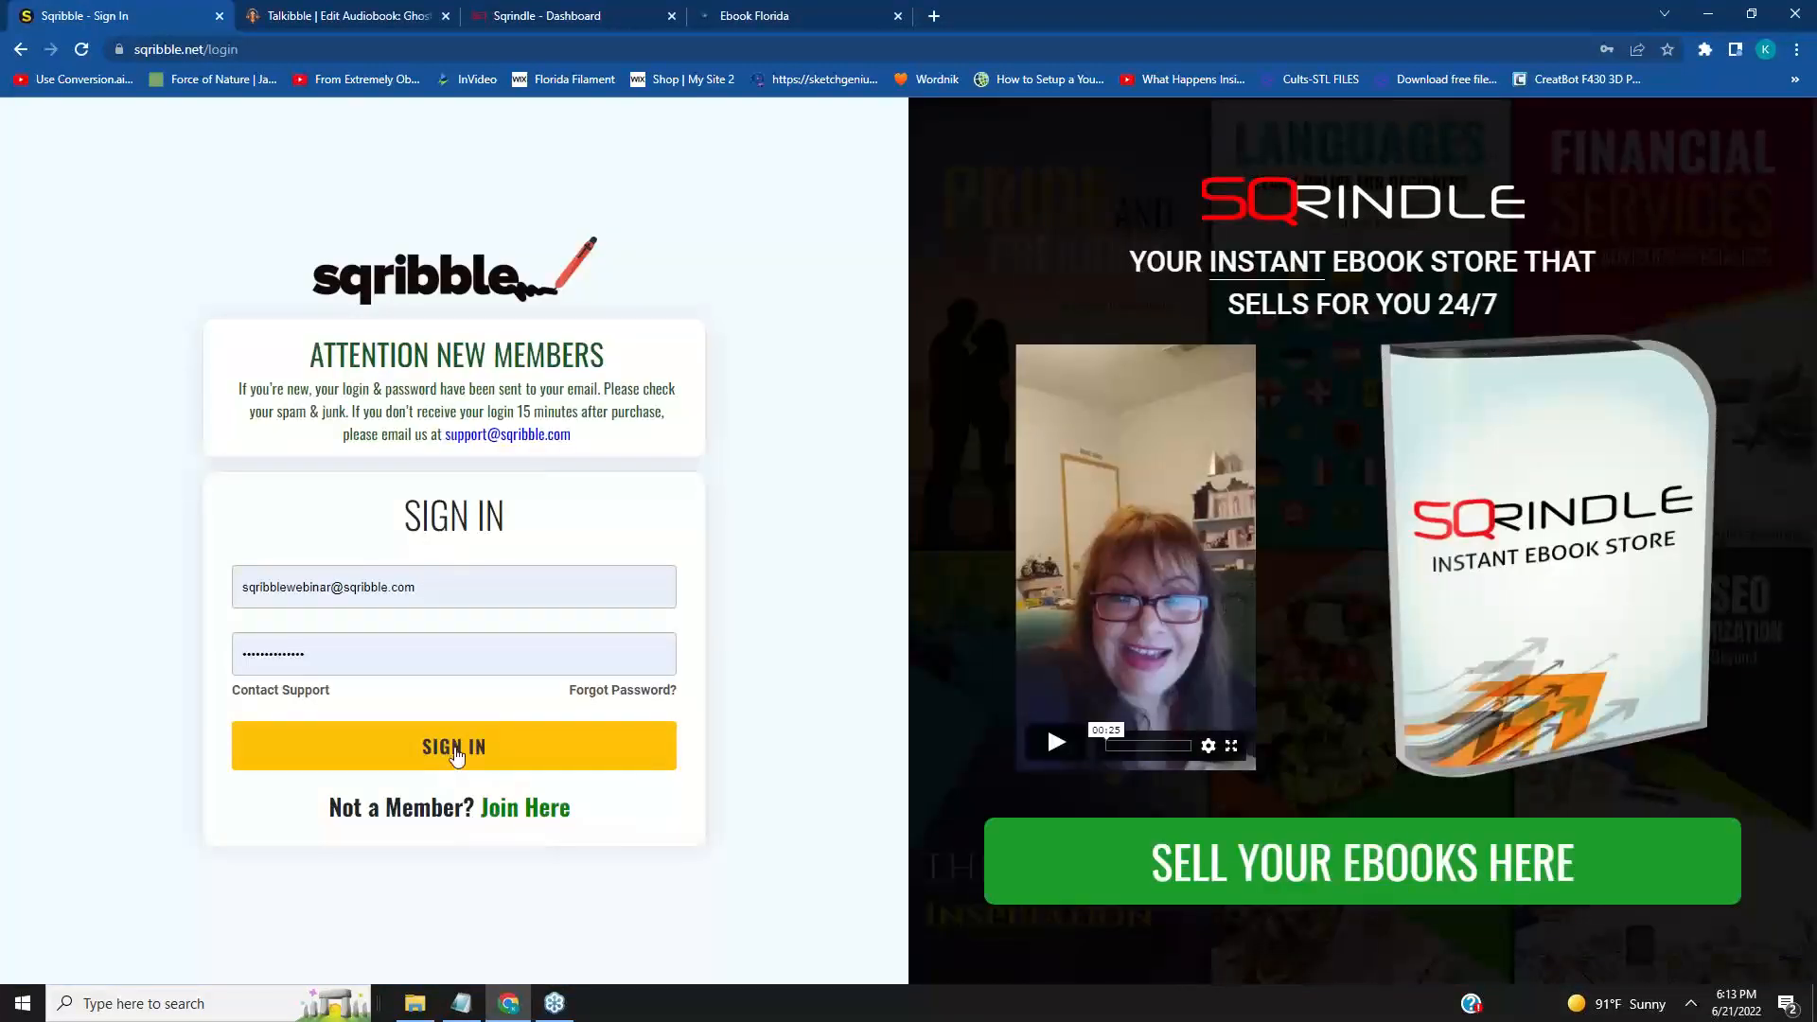
left_click(431, 587)
left_click(449, 701)
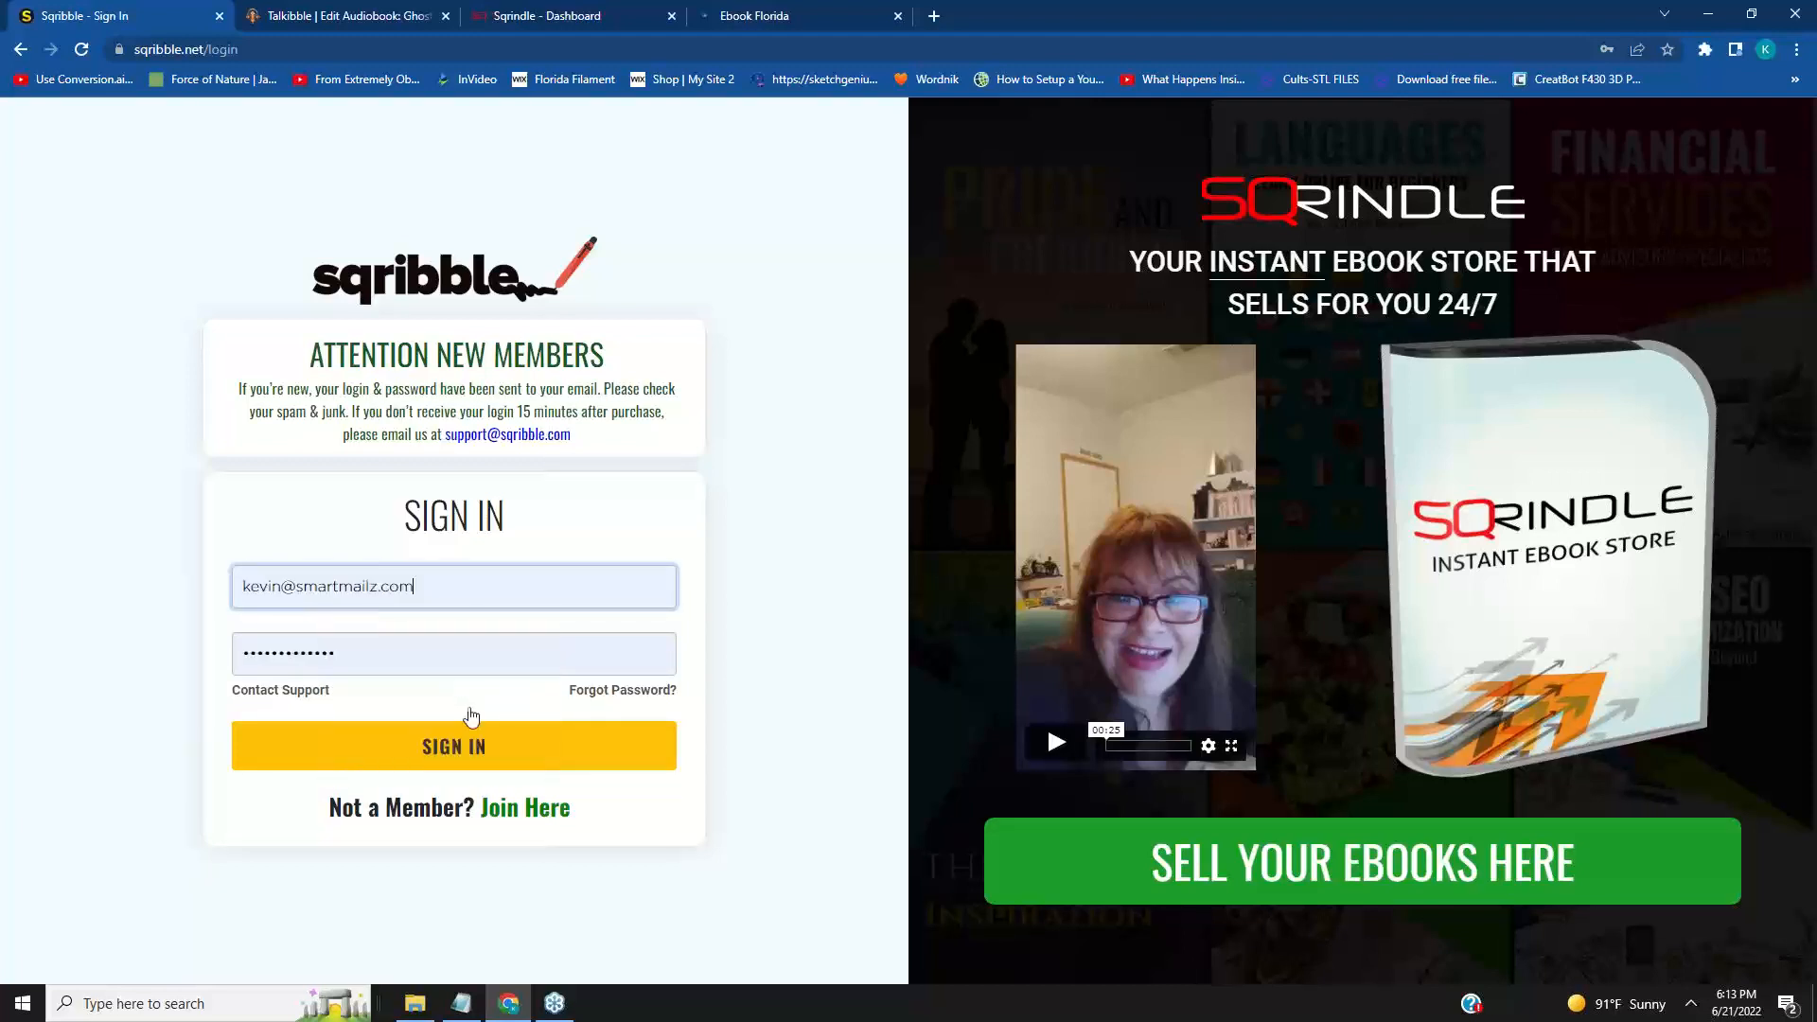
left_click(459, 748)
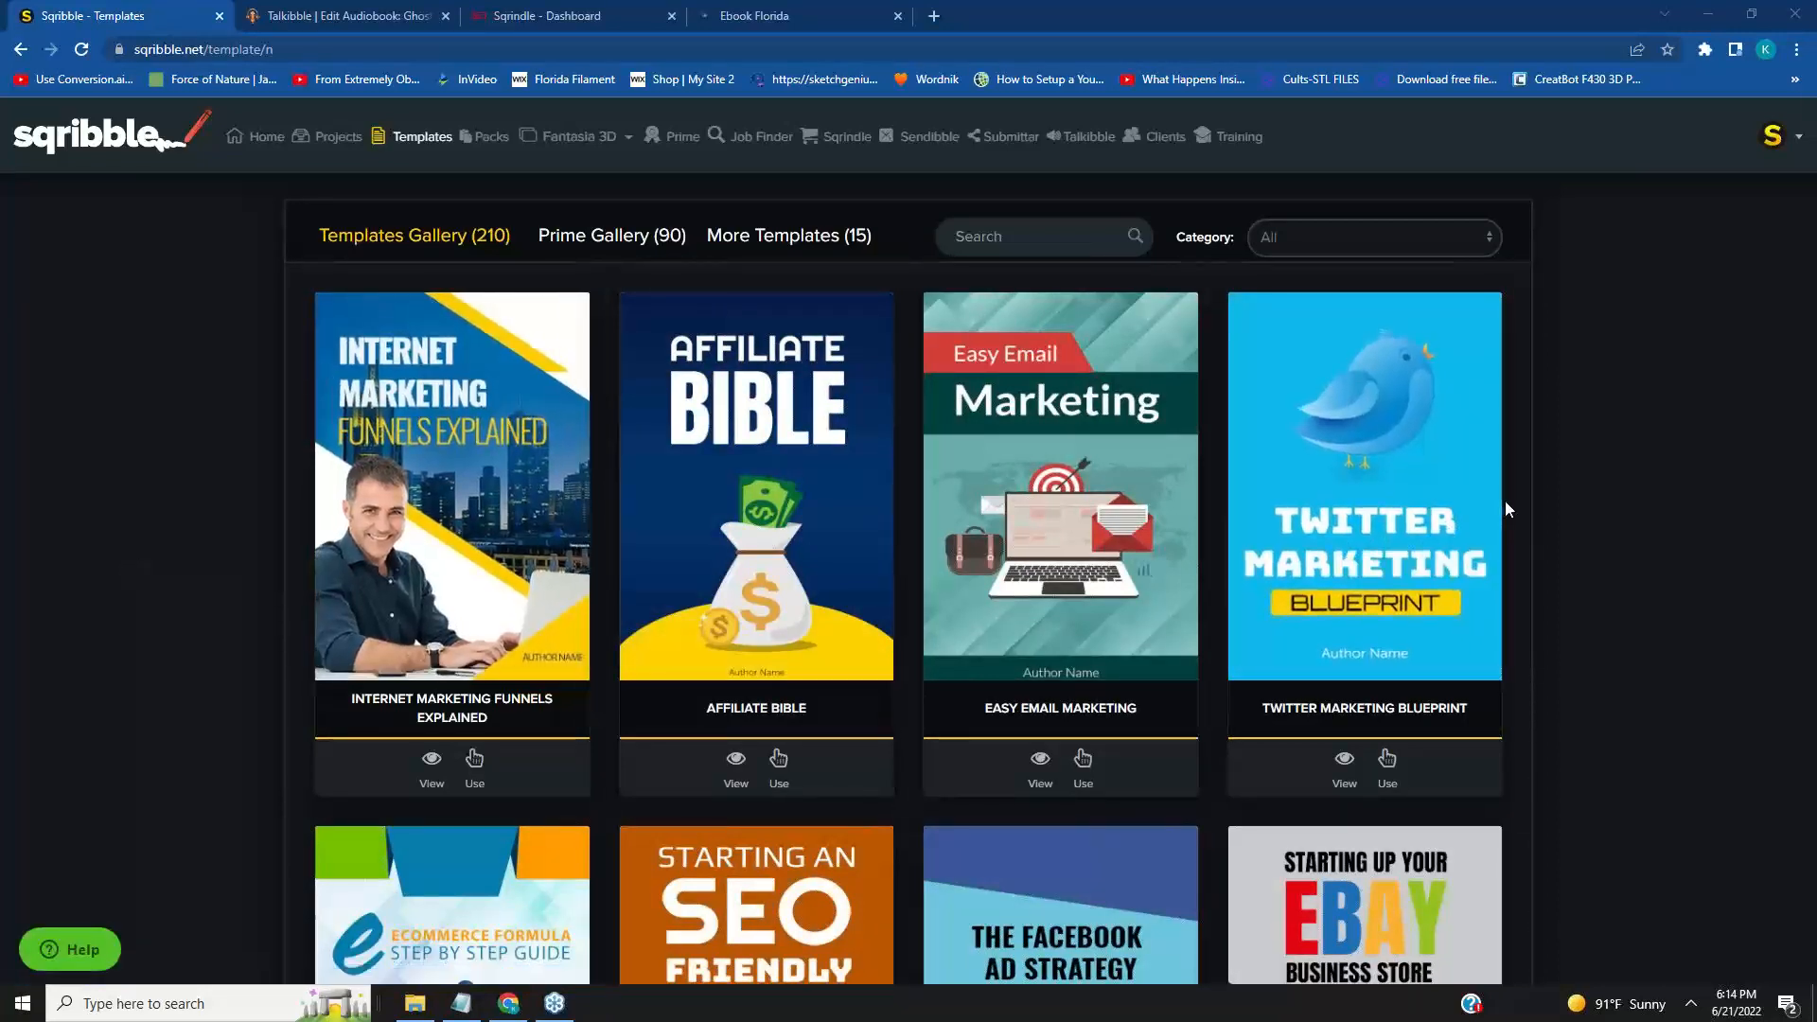
Browse the templates gallery to examine the range of ebook cover designs and topics.
scroll(1557, 494, "down", 5)
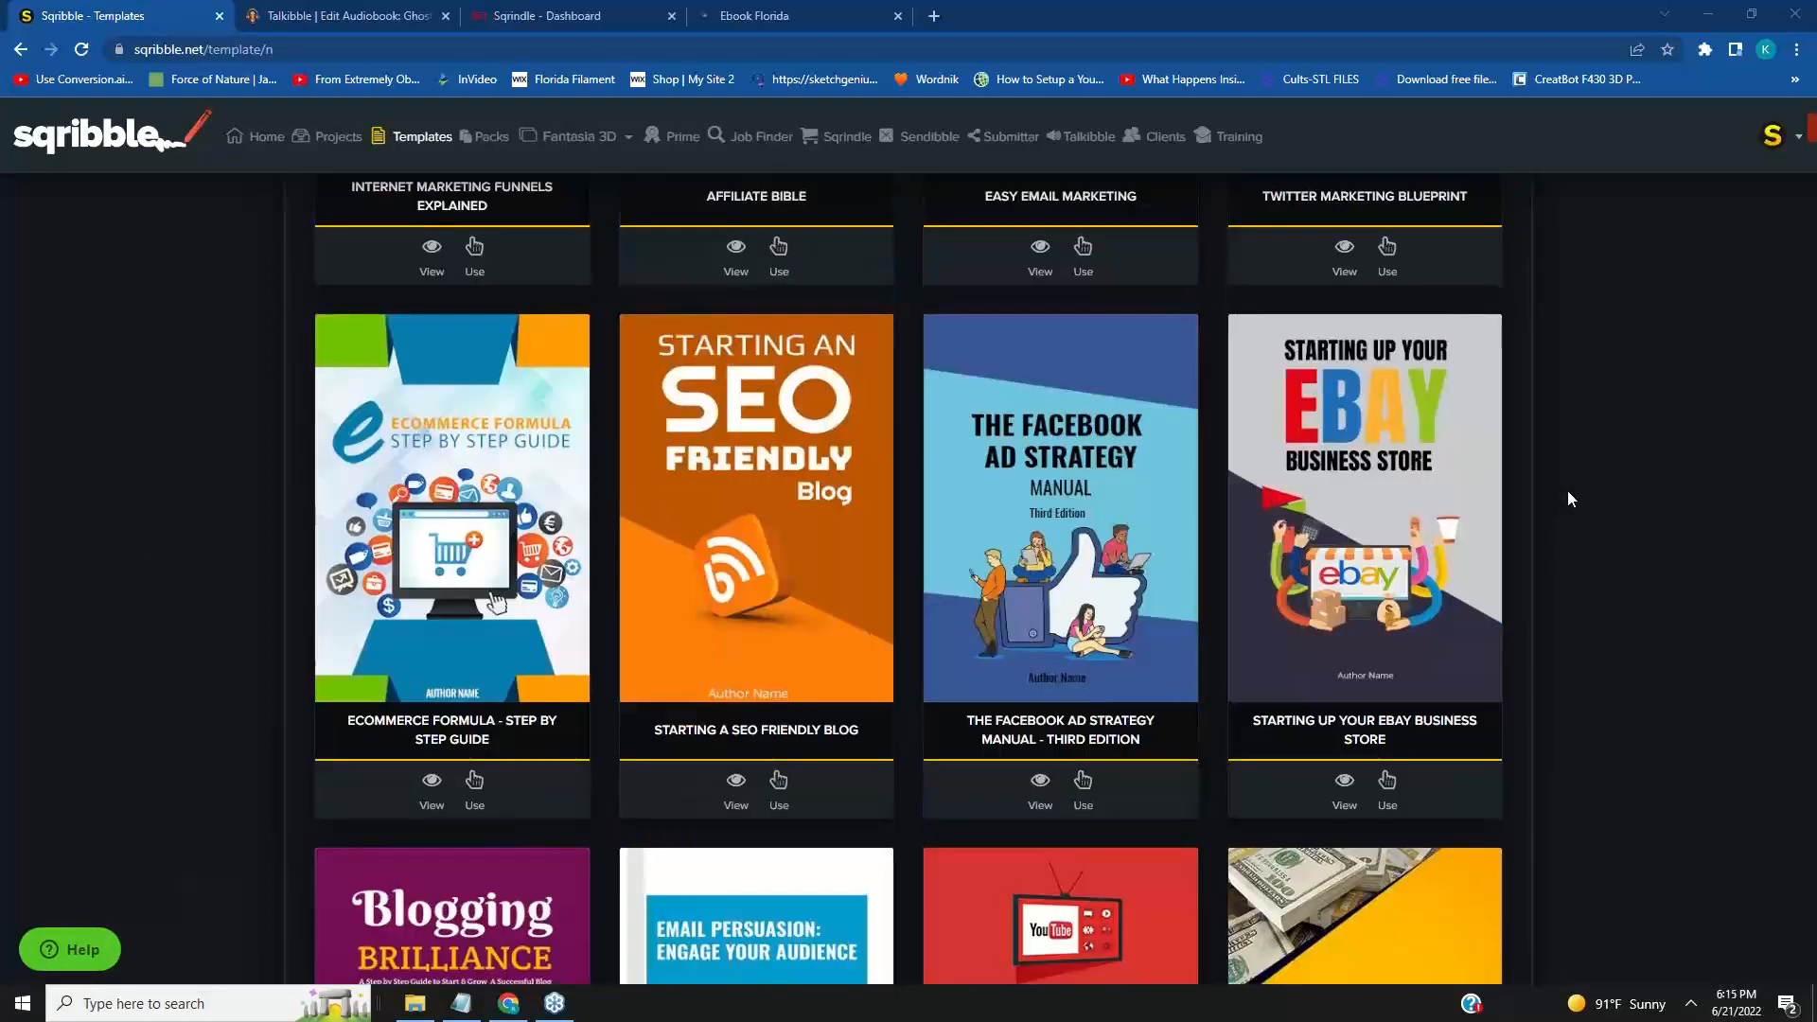
scroll(1567, 492, "down", 15)
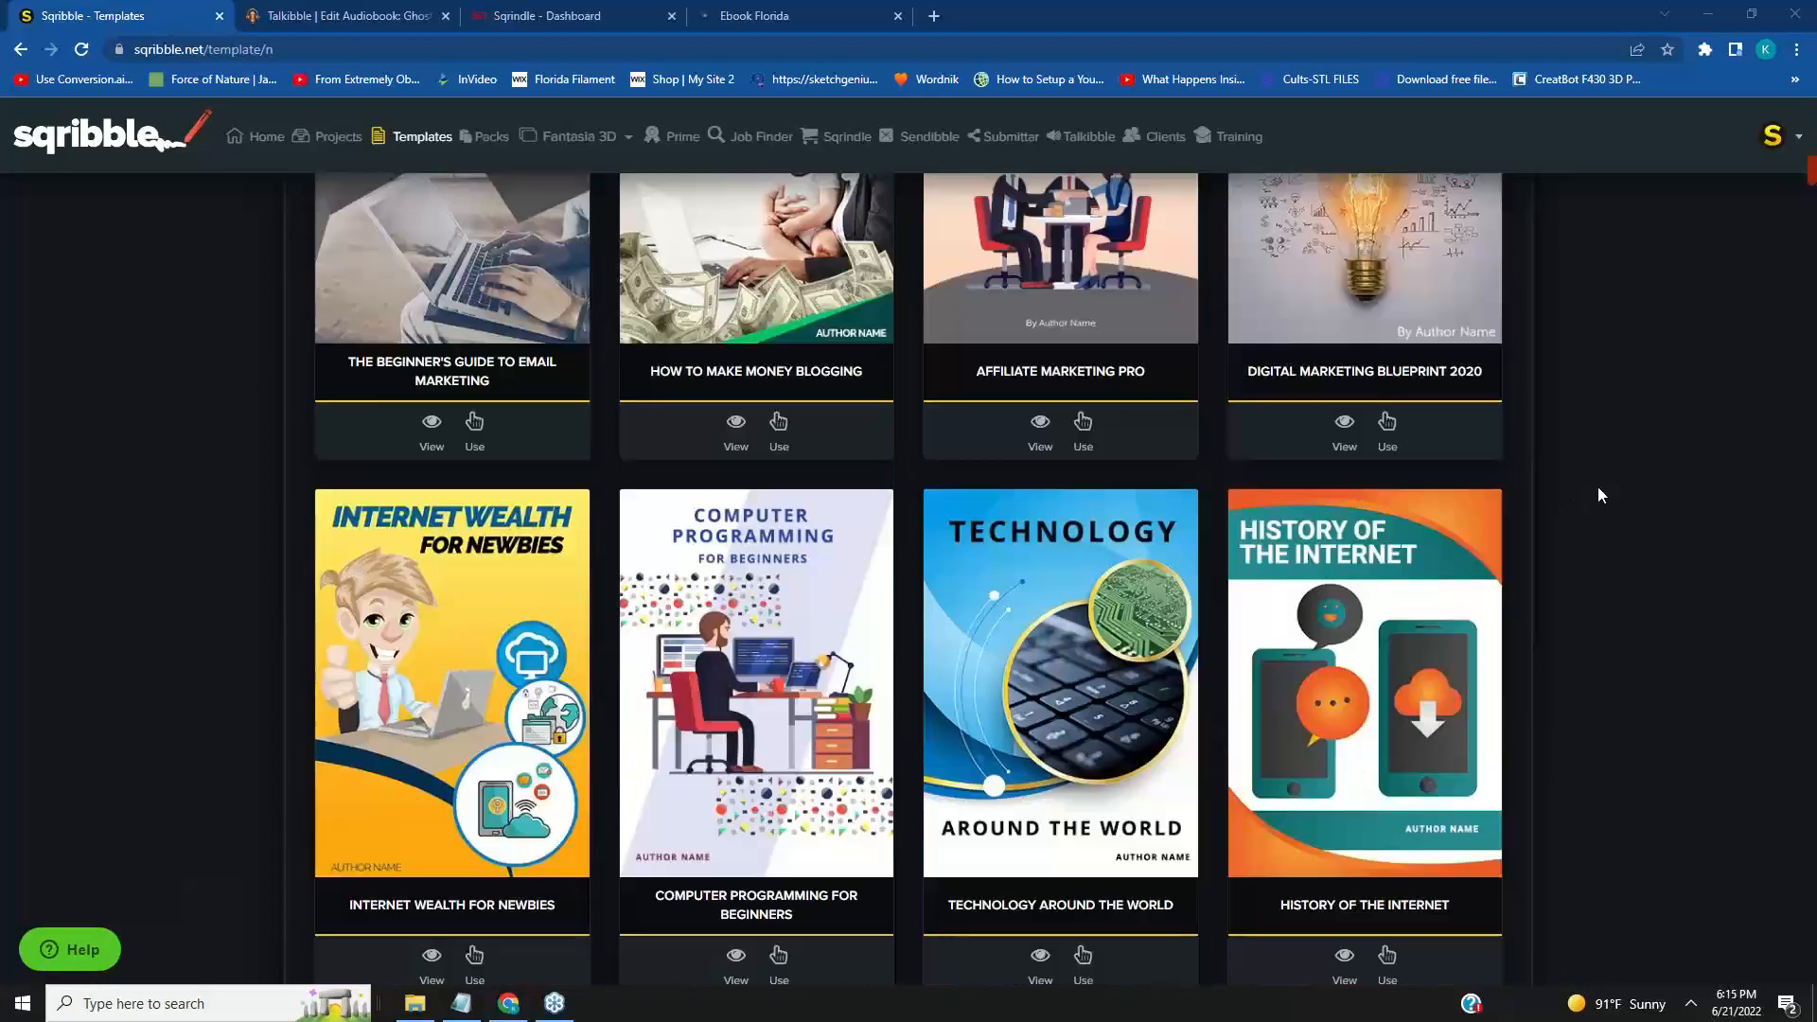
scroll(1598, 486, "down", 11)
scroll(1600, 486, "down", 8)
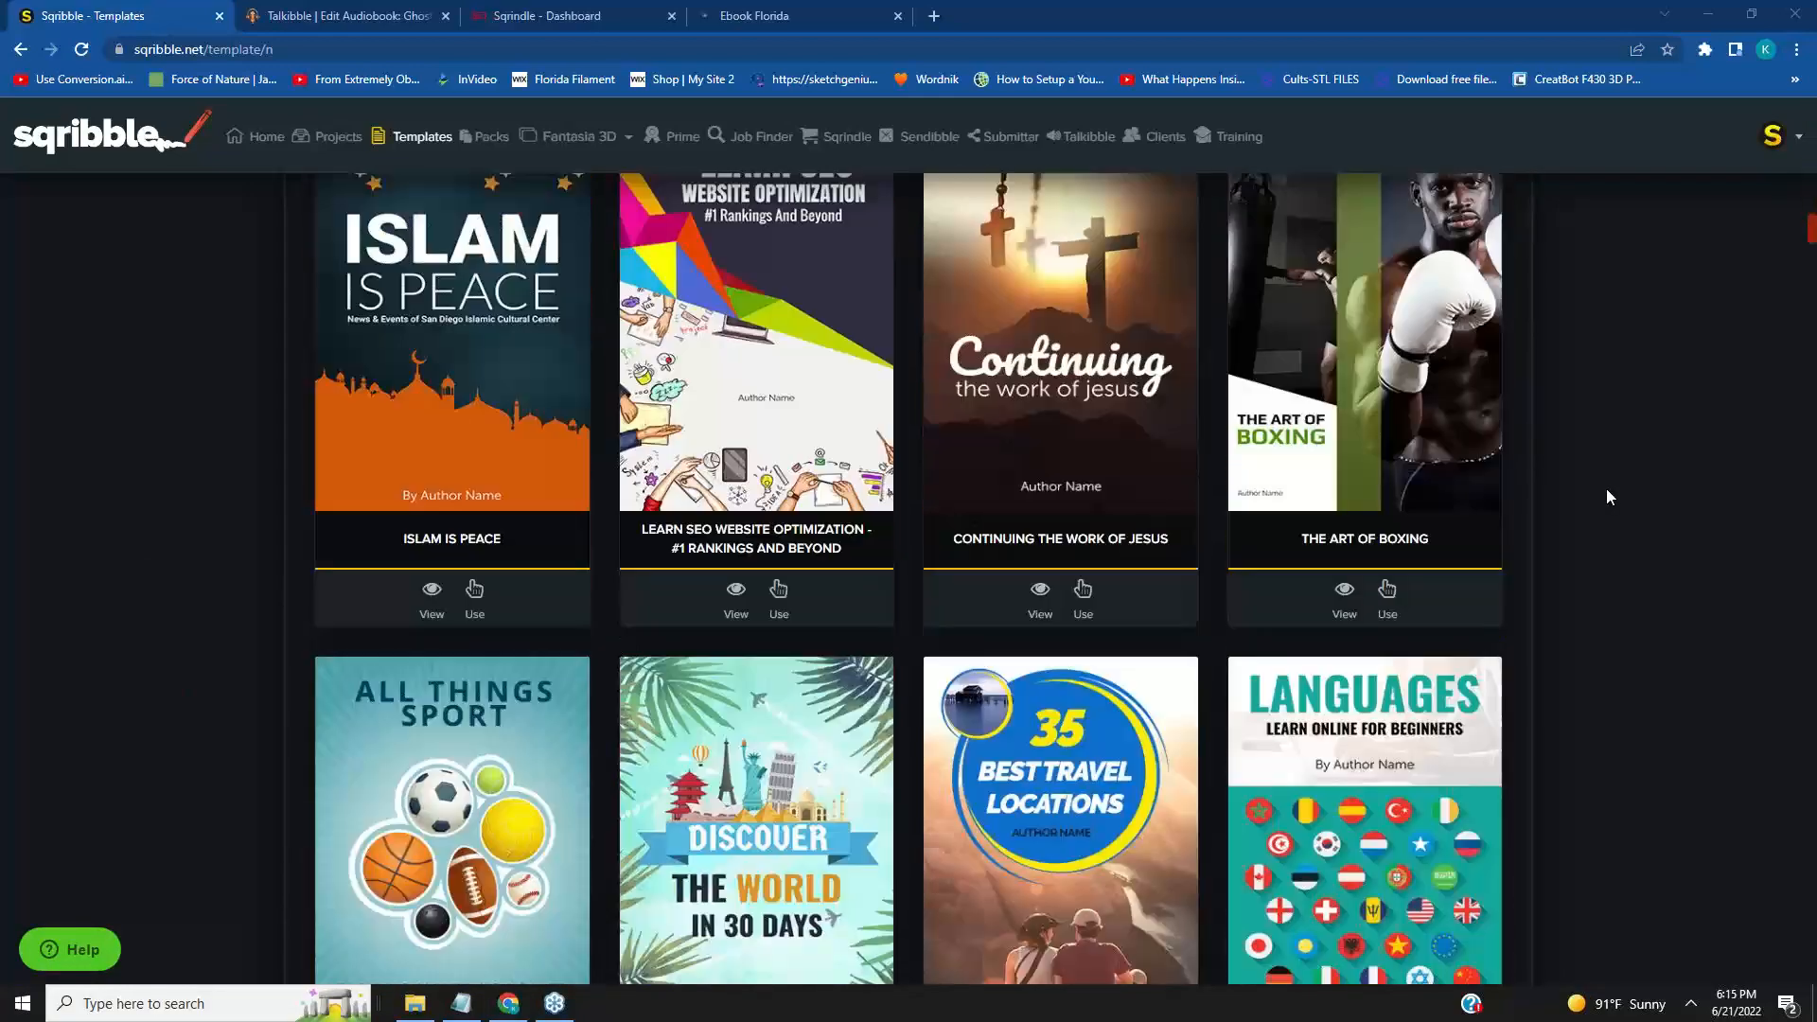
scroll(1607, 490, "up", 4)
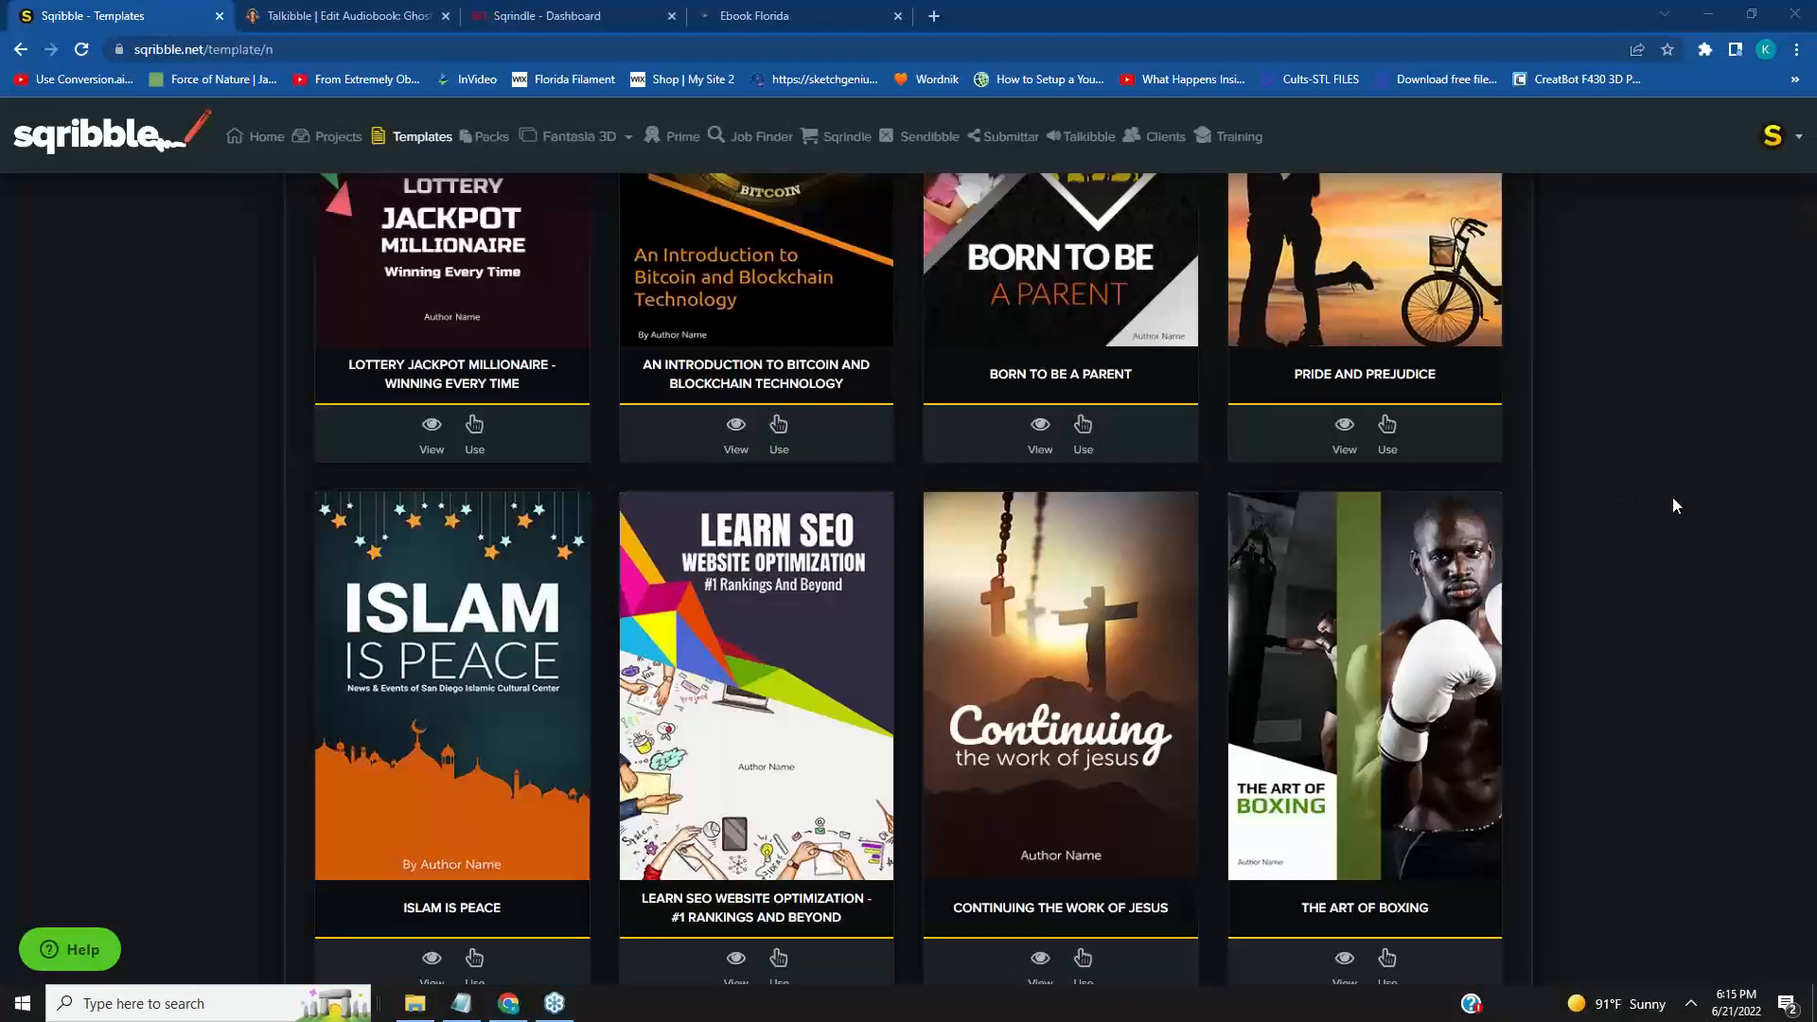
scroll(1674, 499, "up", 6)
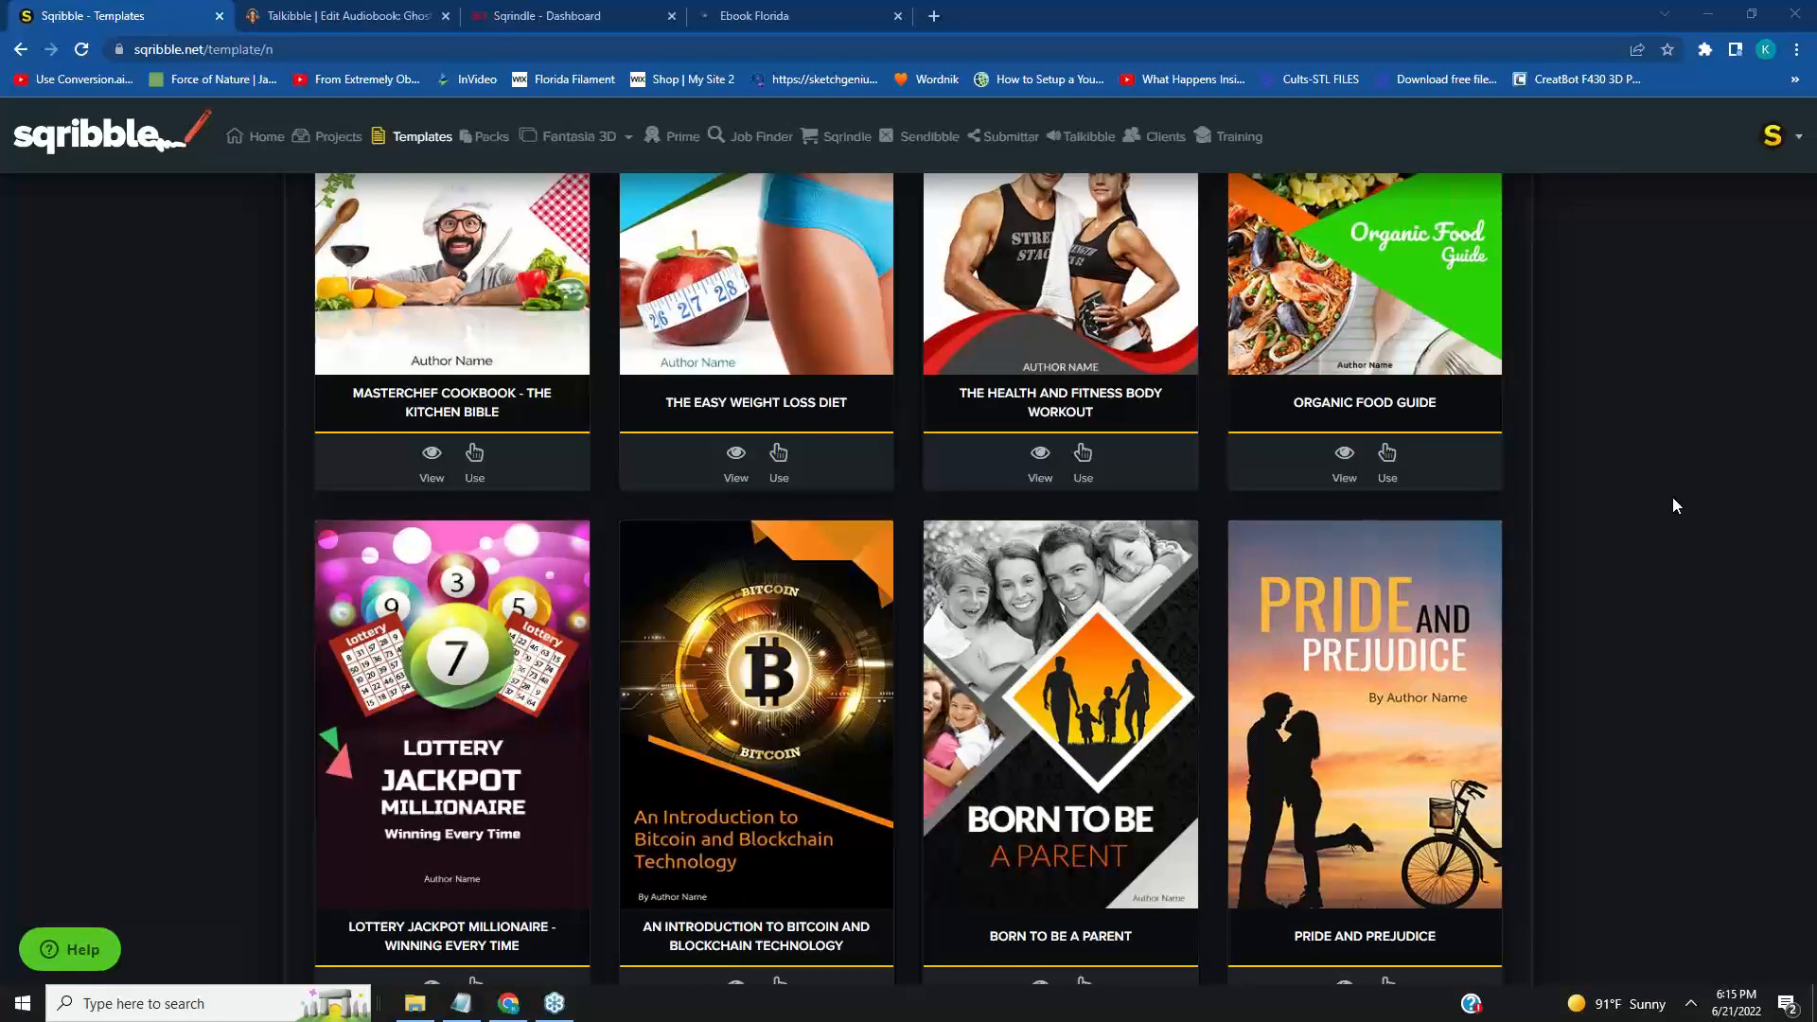
scroll(1674, 496, "up", 15)
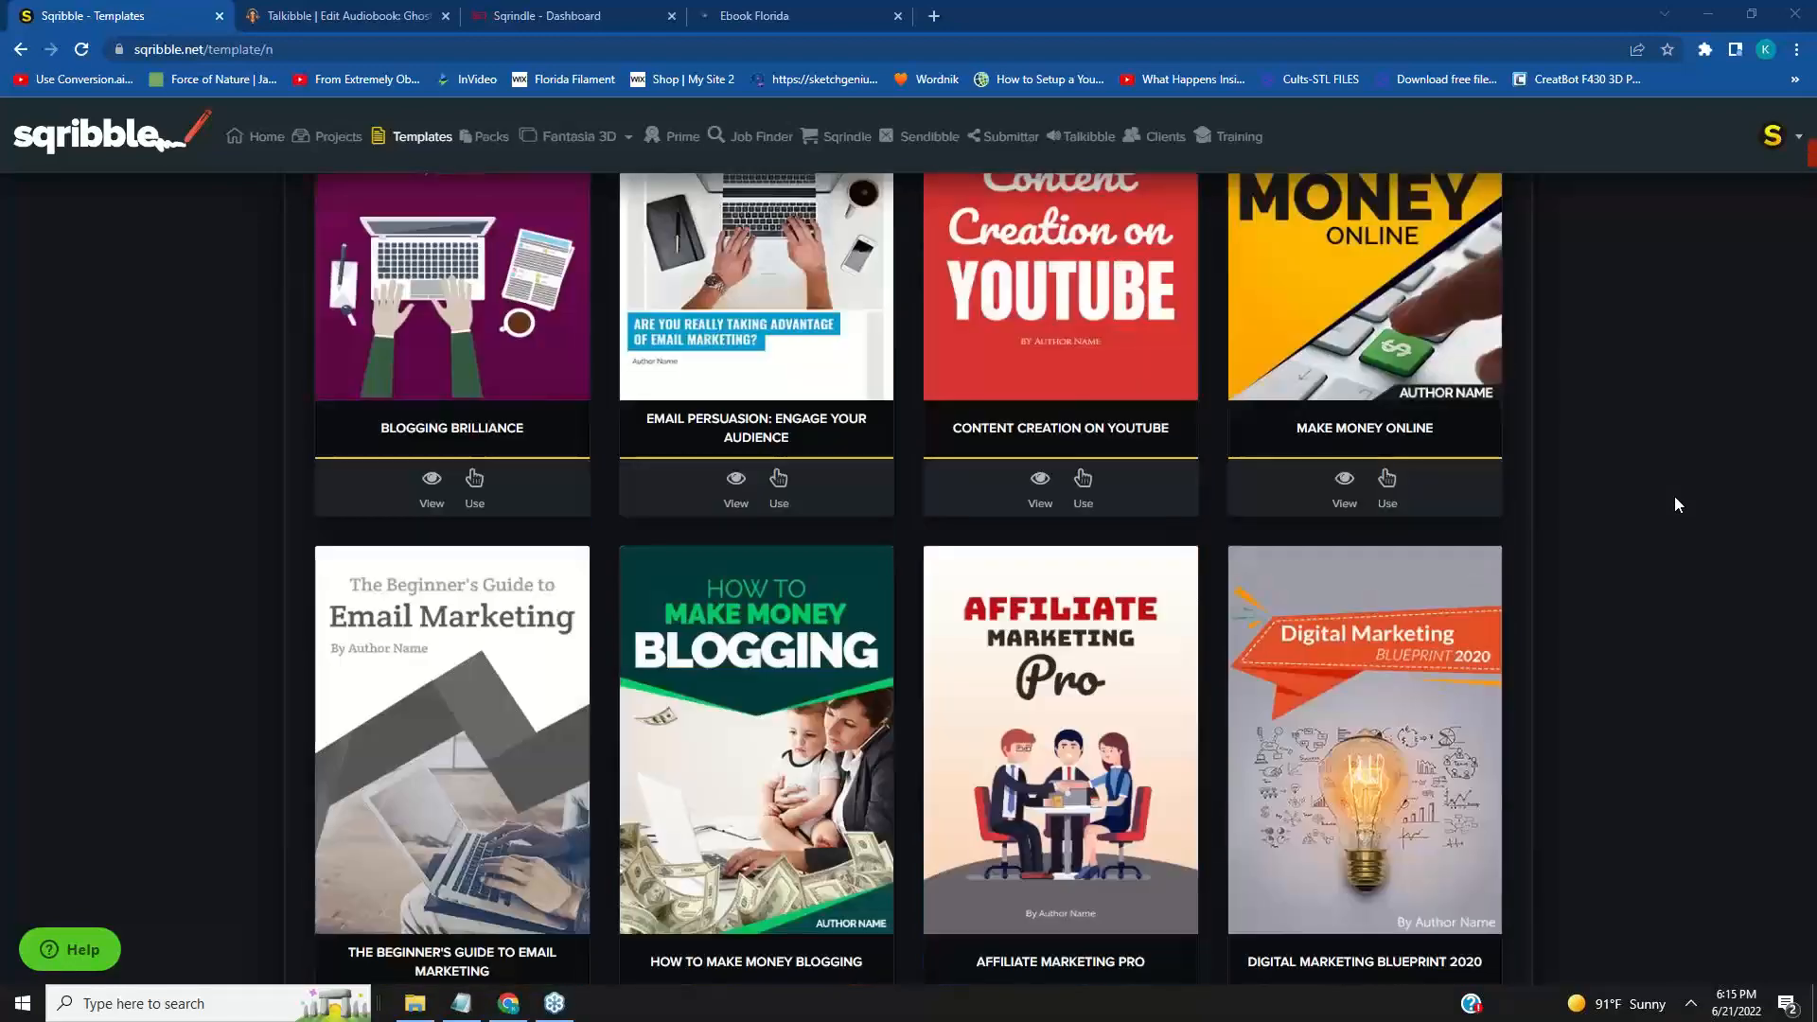
scroll(1673, 496, "up", 14)
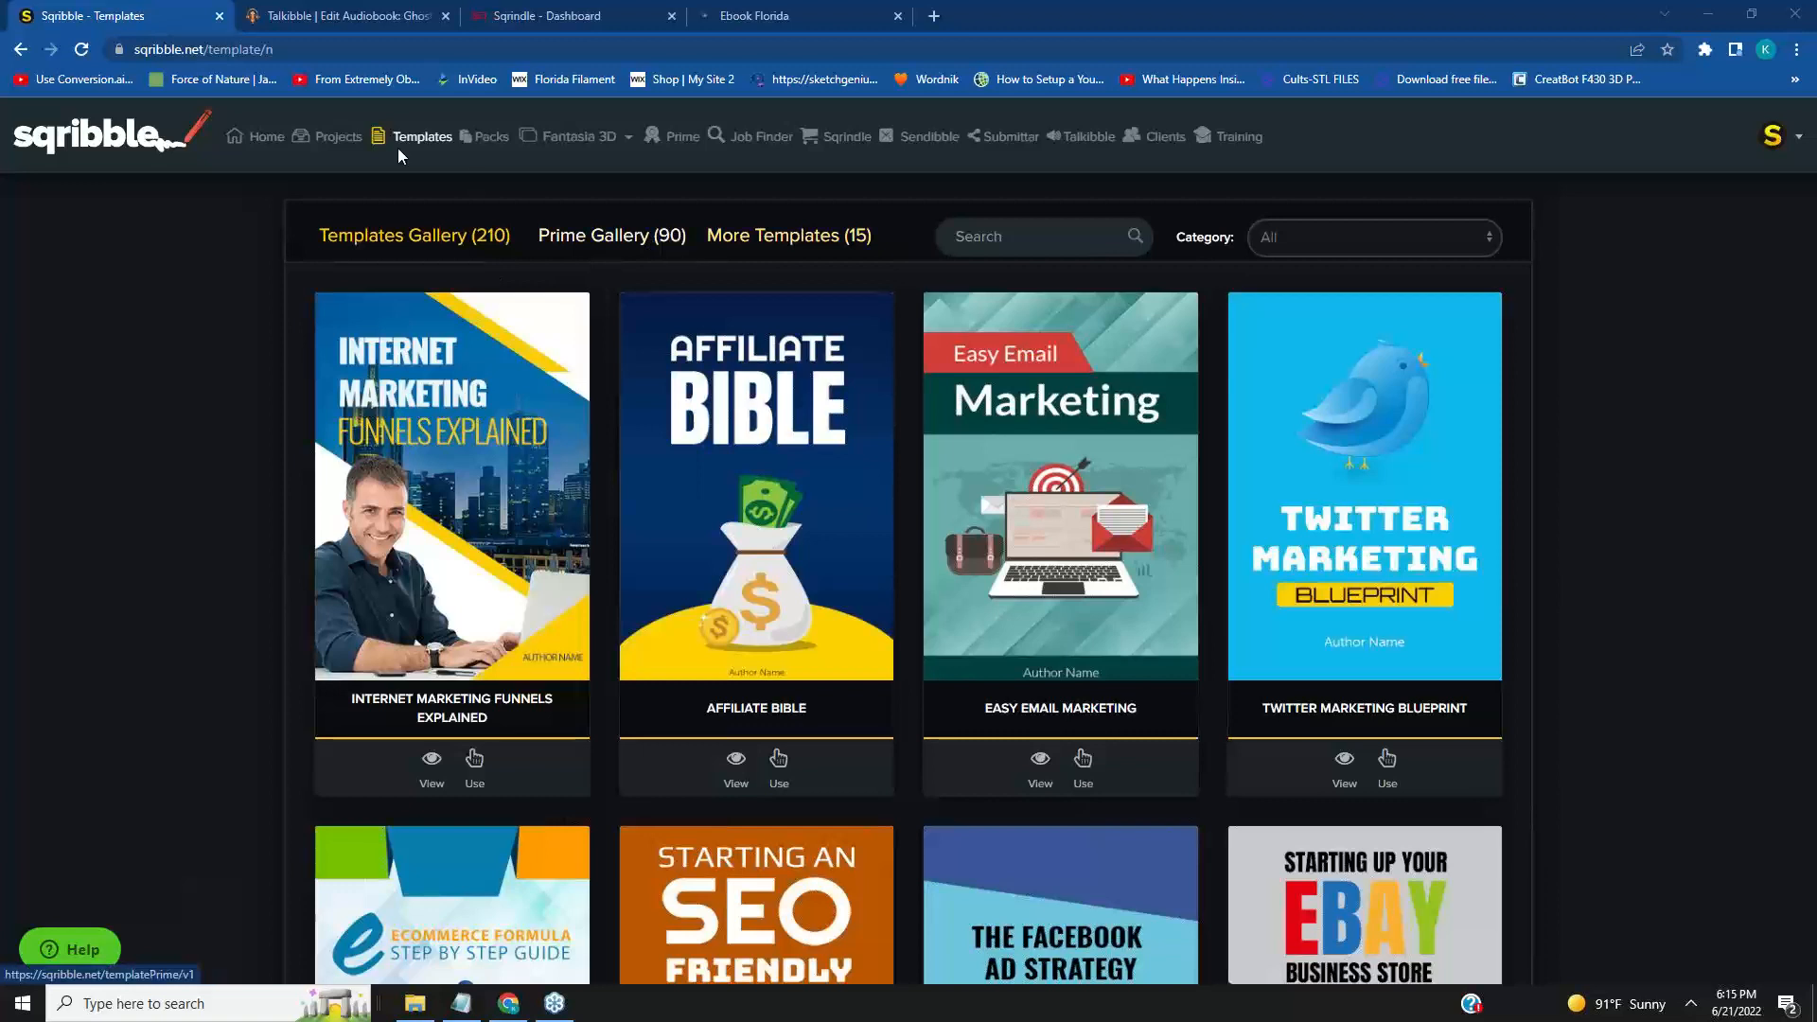
Open the projects list and examine the ebook covers in its first three rows.
left_click(330, 142)
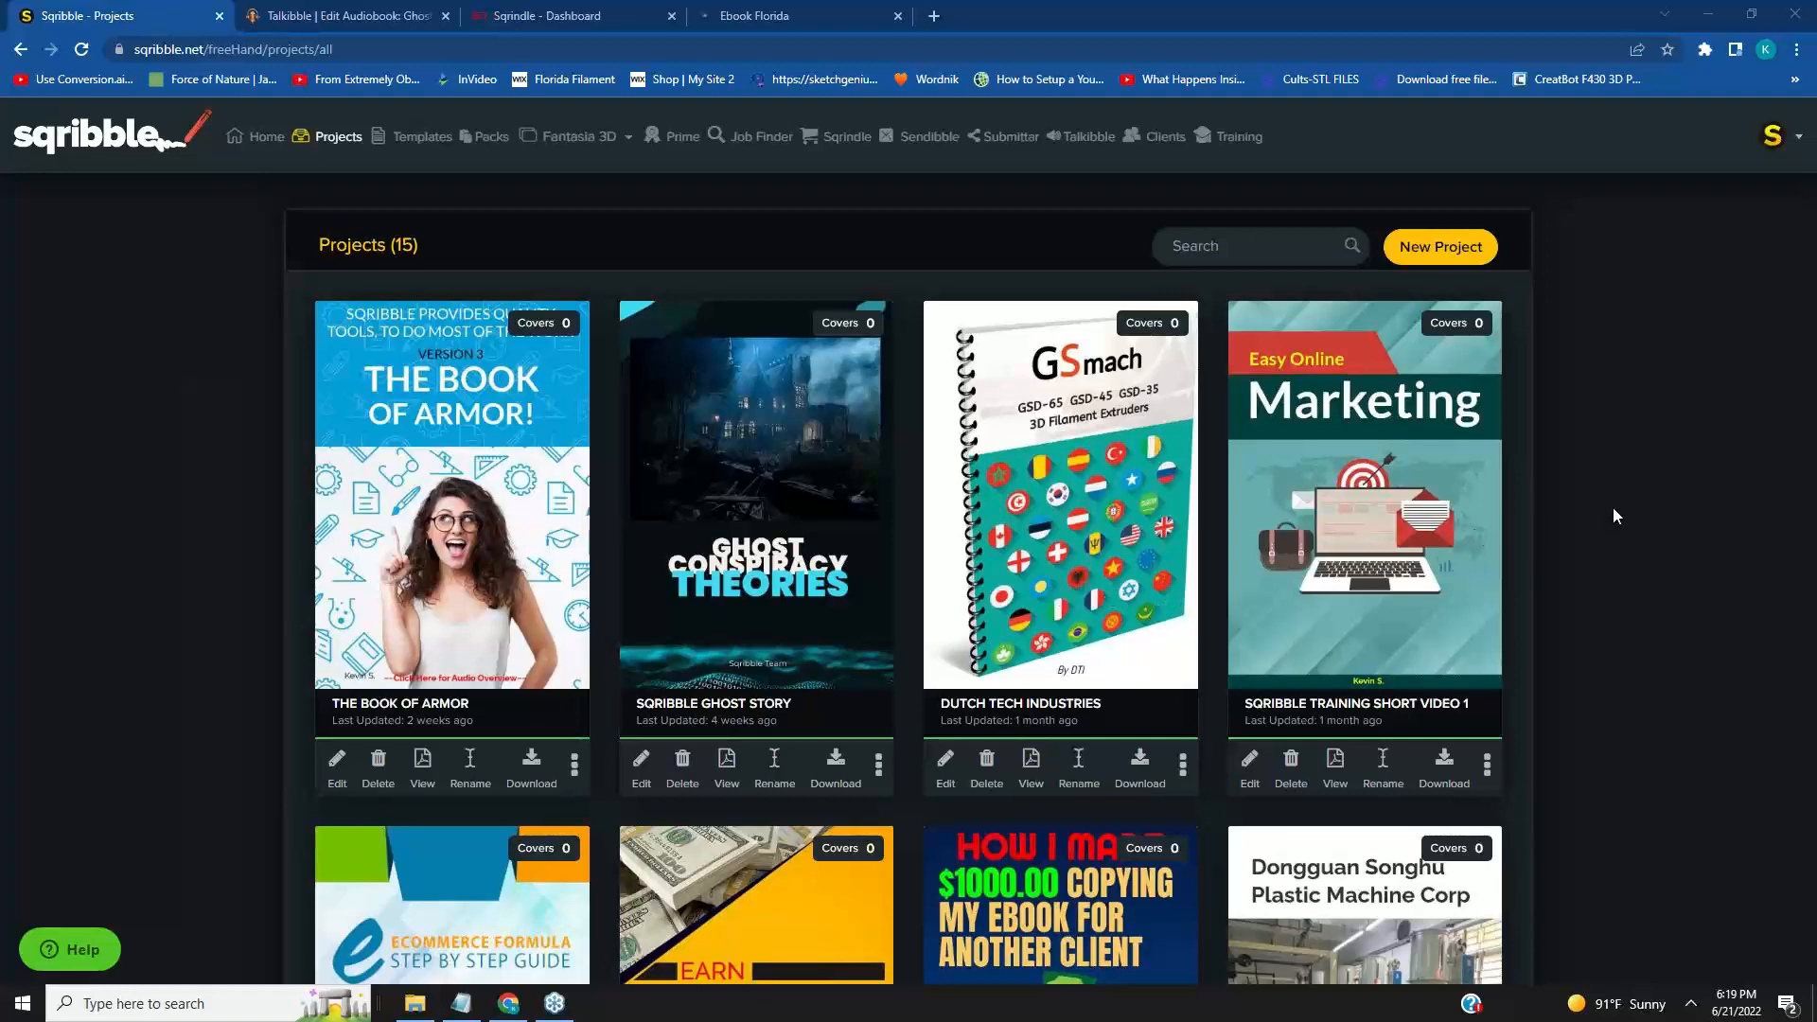
scroll(1614, 514, "down", 2)
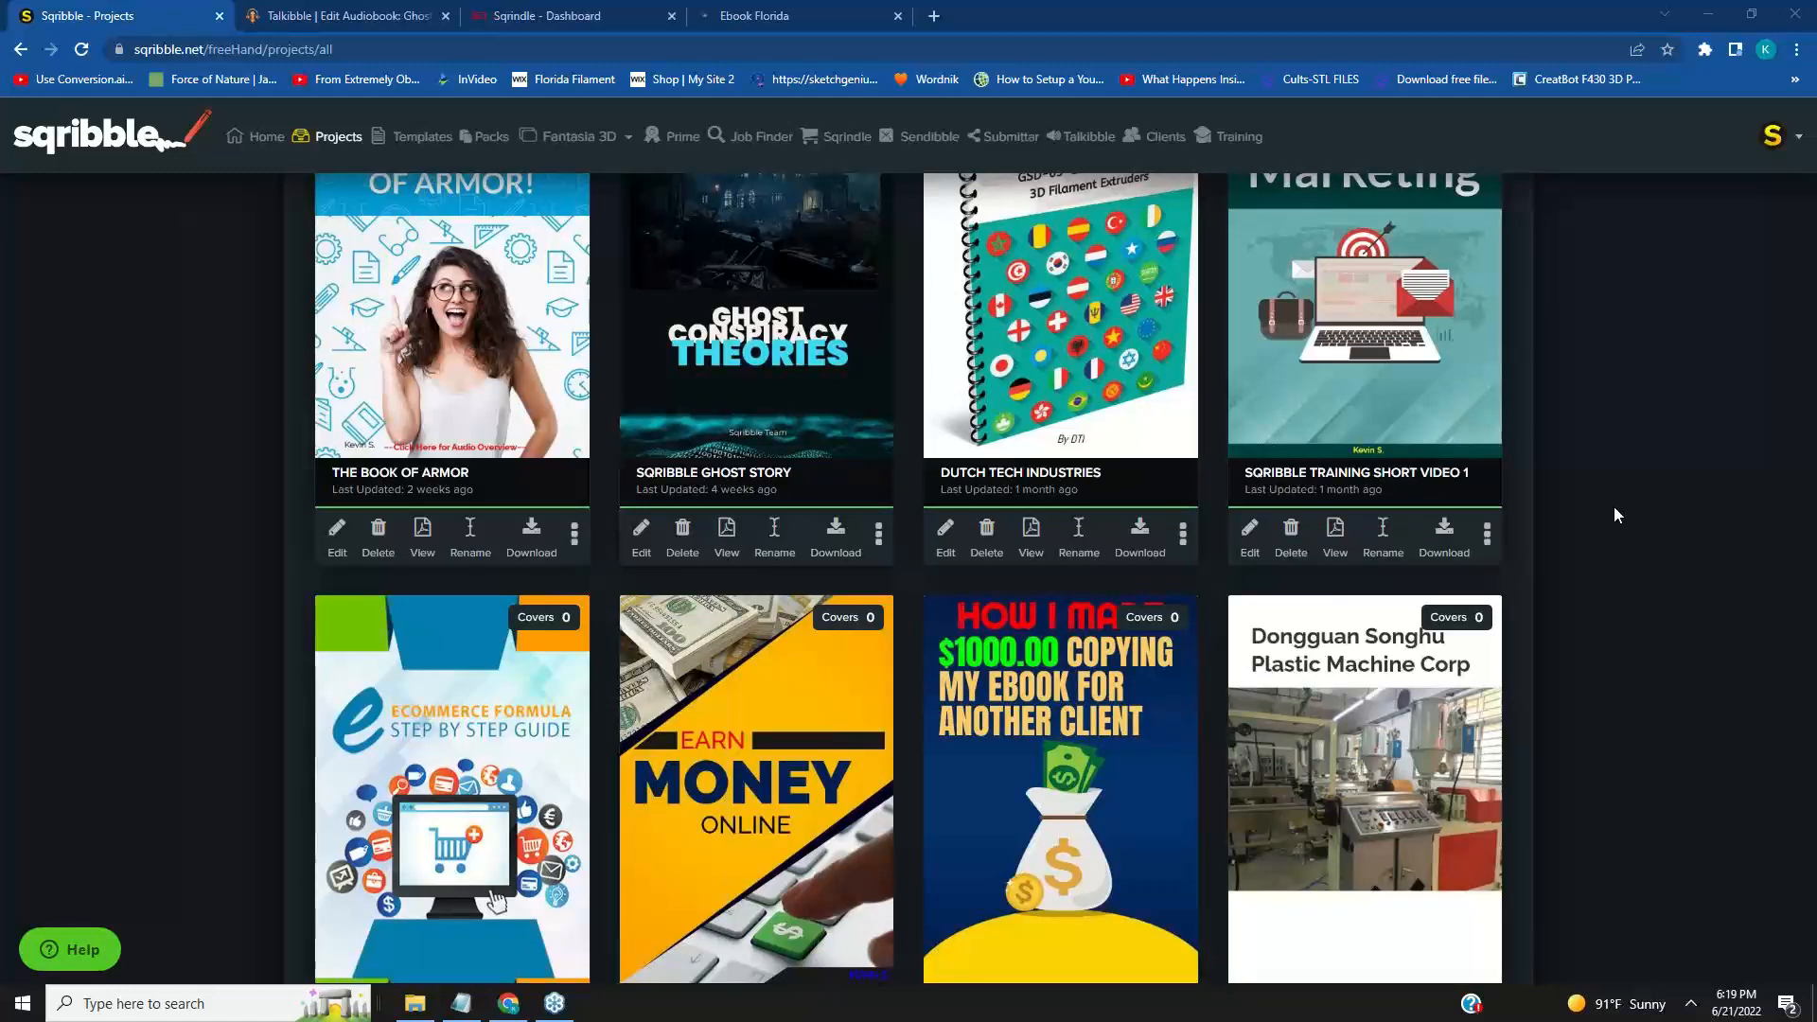
scroll(1614, 514, "down", 1)
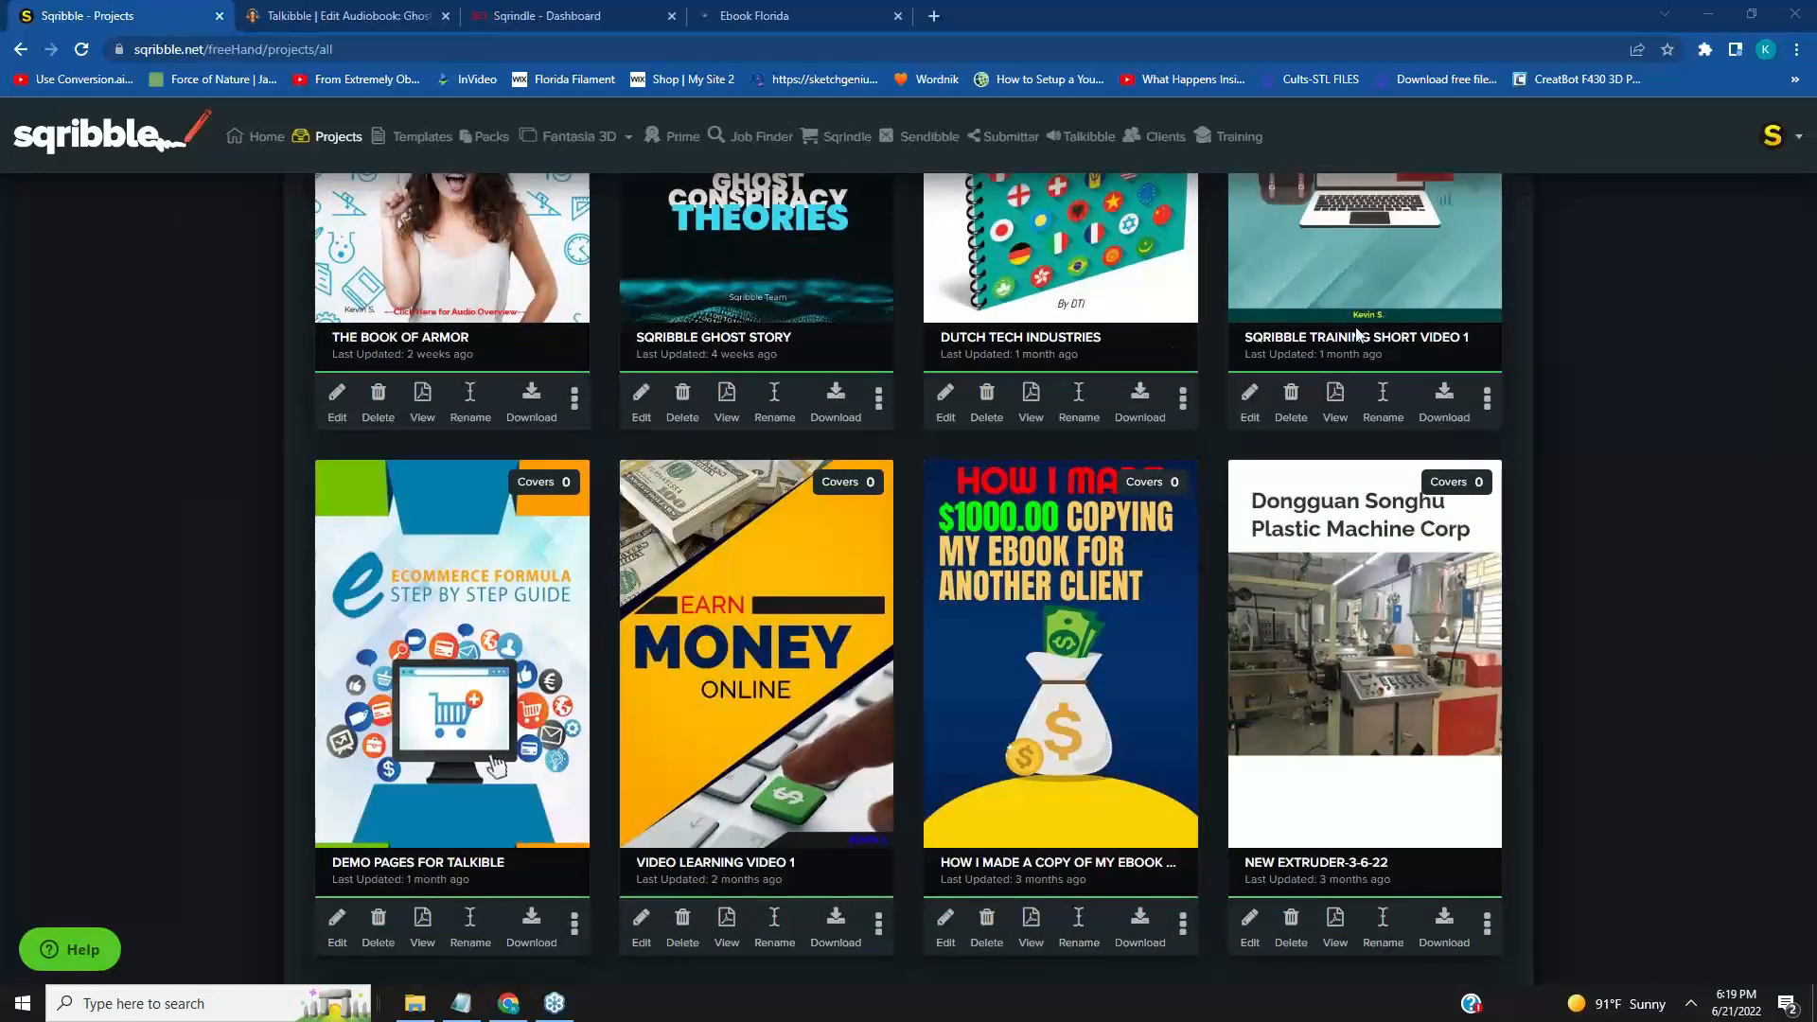
scroll(1136, 653, "up", 1)
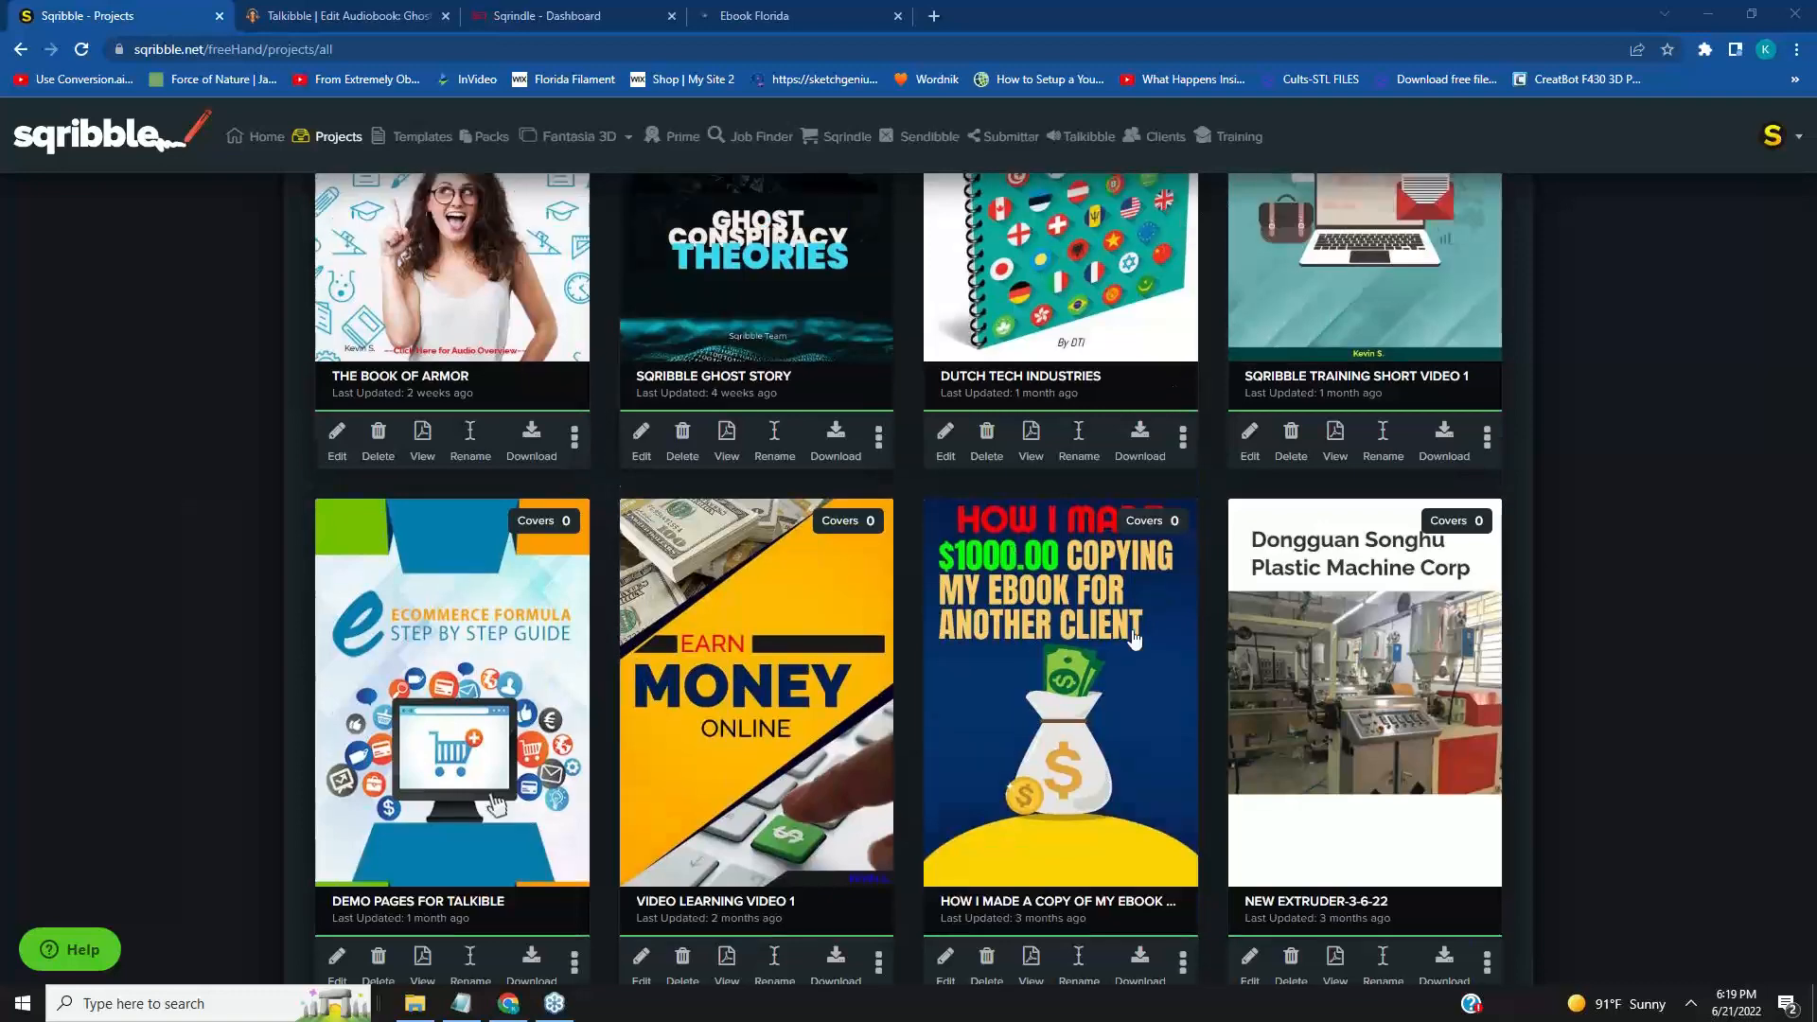
scroll(1148, 720, "down", 2)
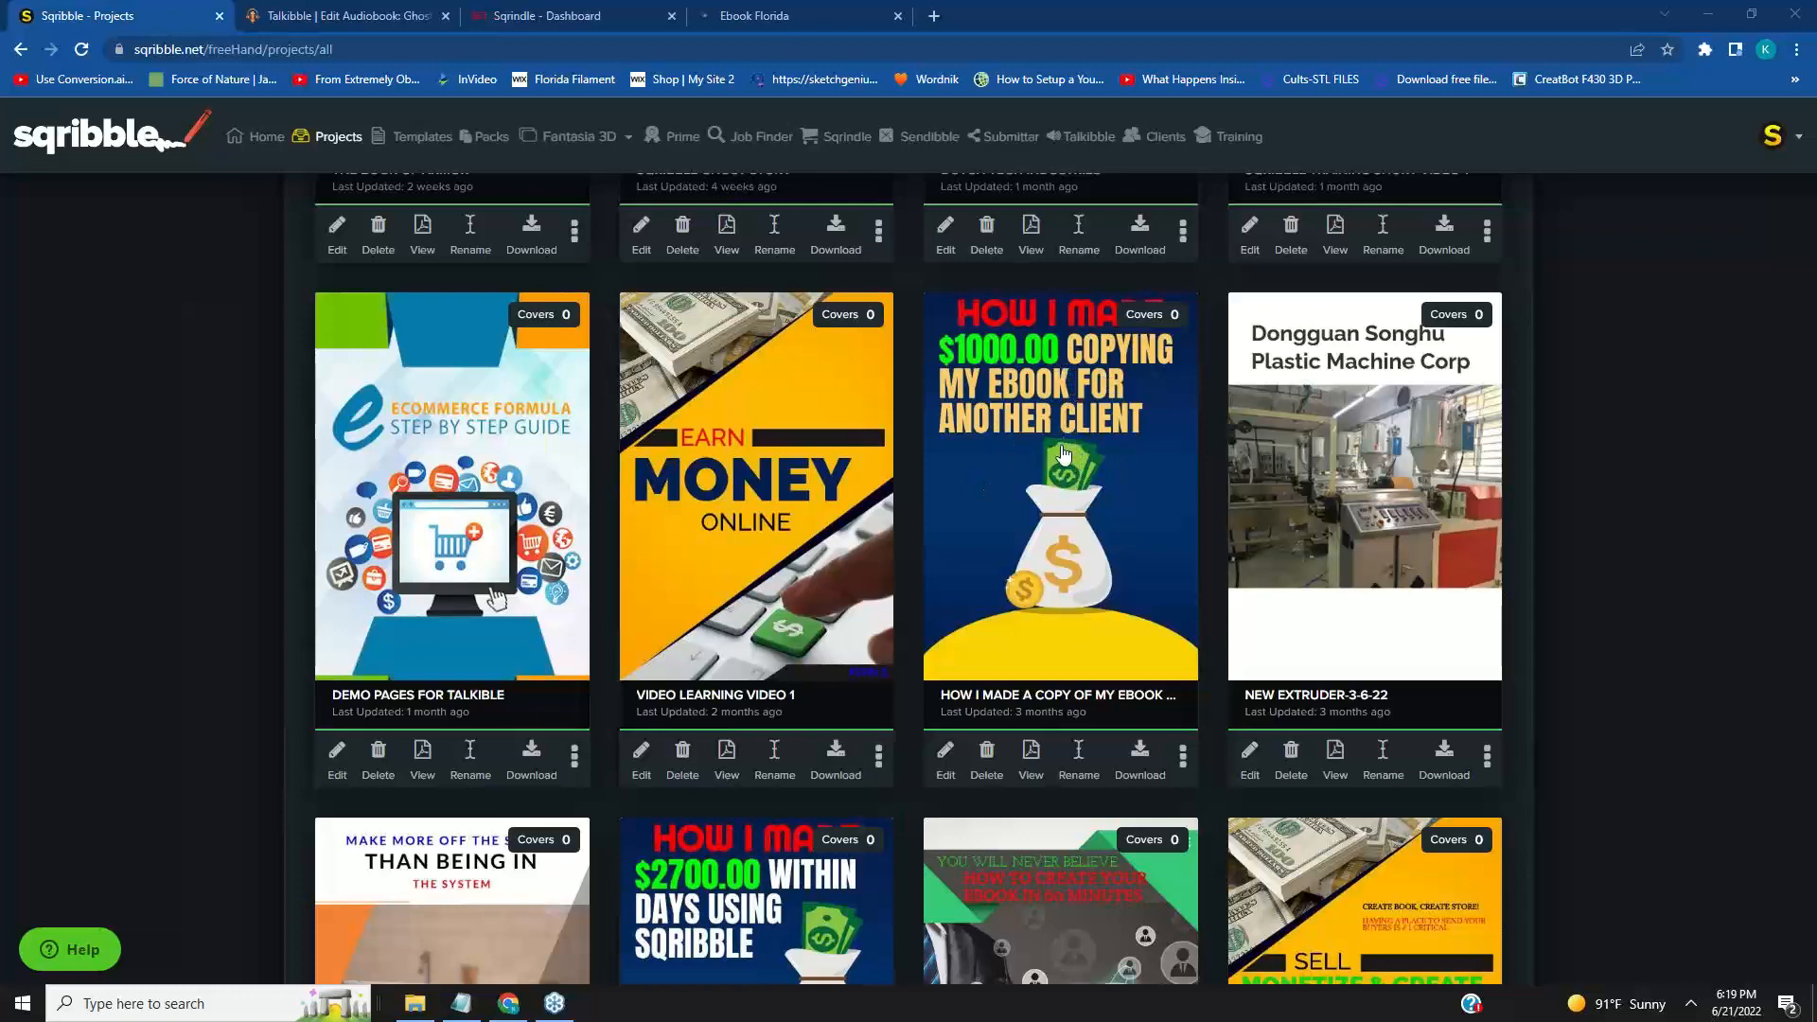
scroll(1065, 459, "down", 2)
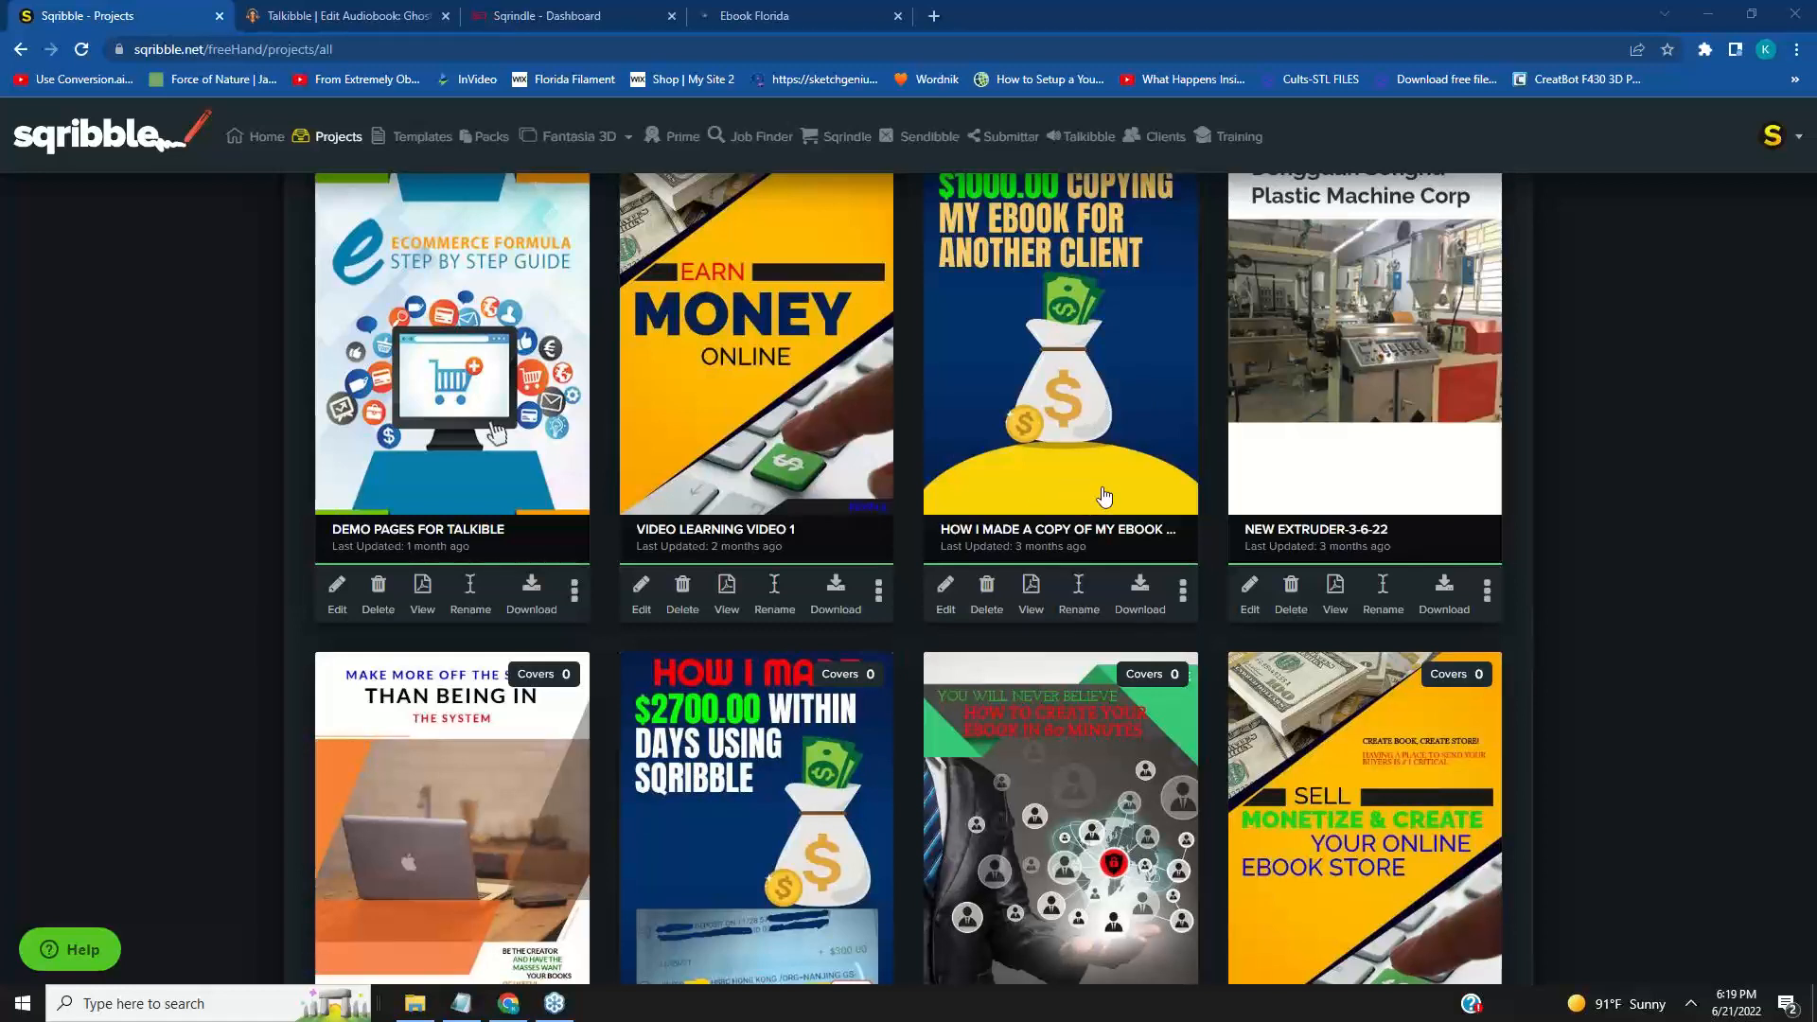
scroll(1473, 474, "up", 4)
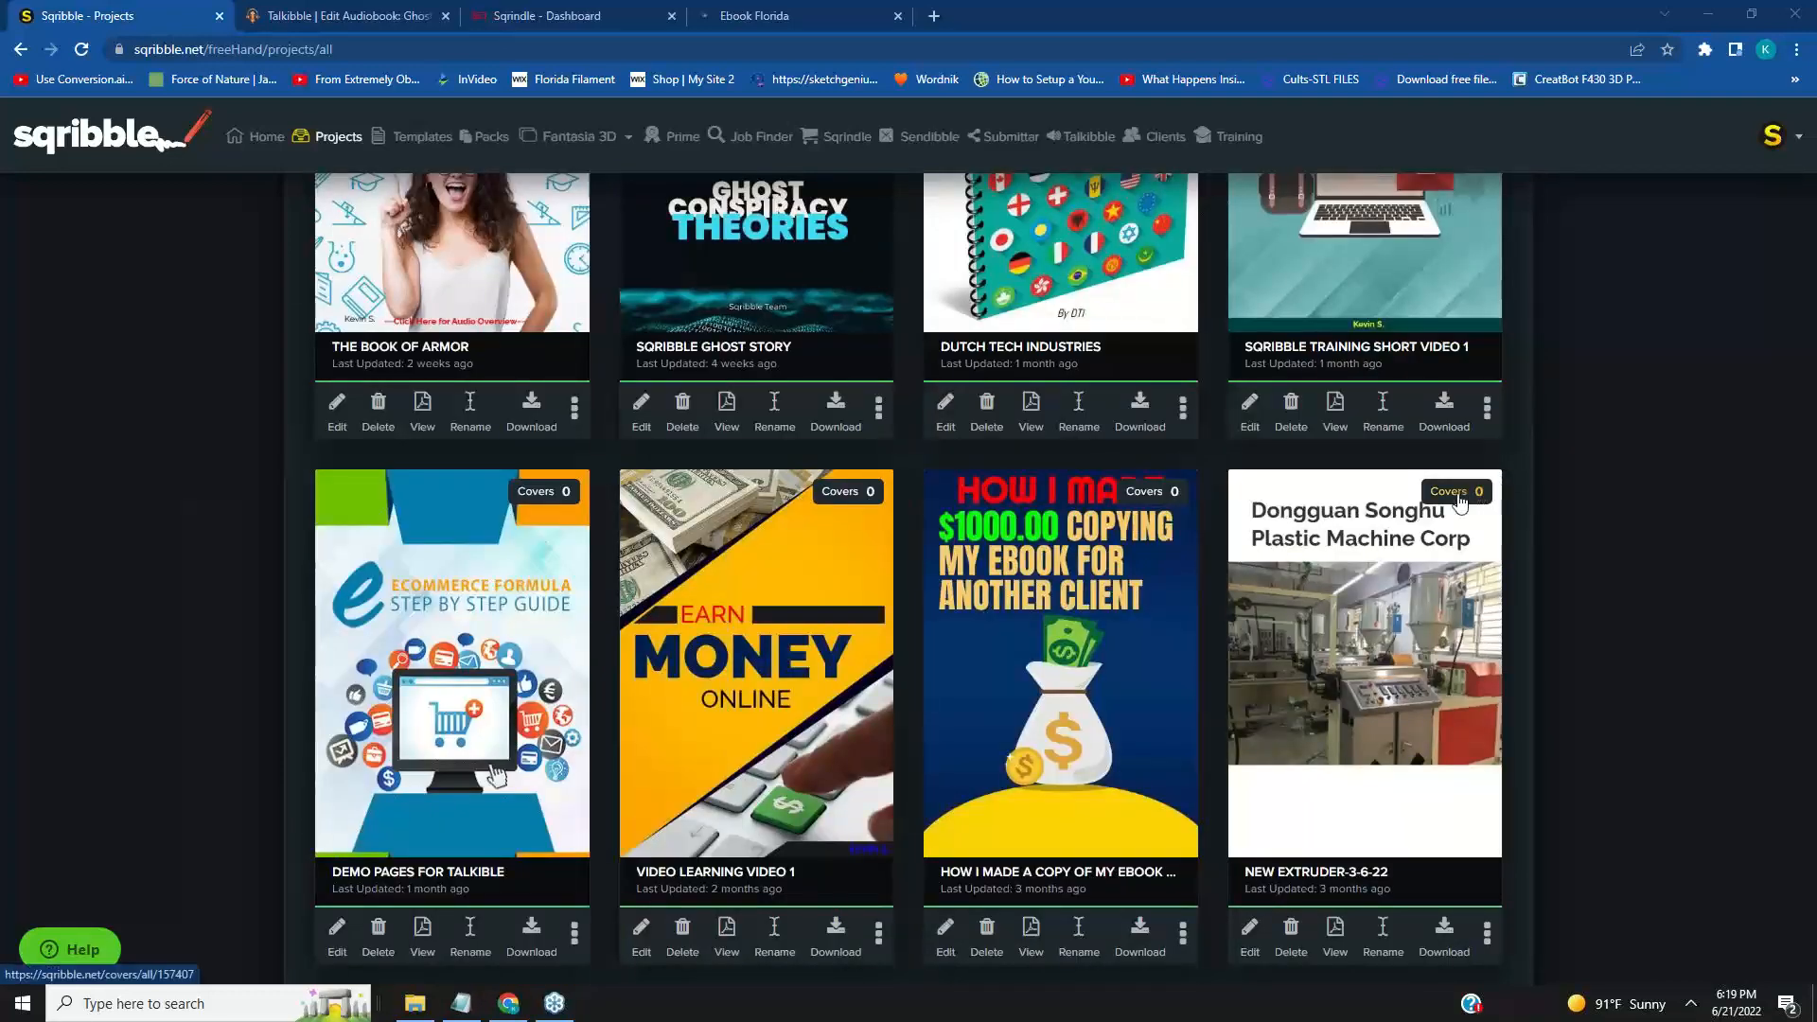
scroll(1461, 502, "down", 2)
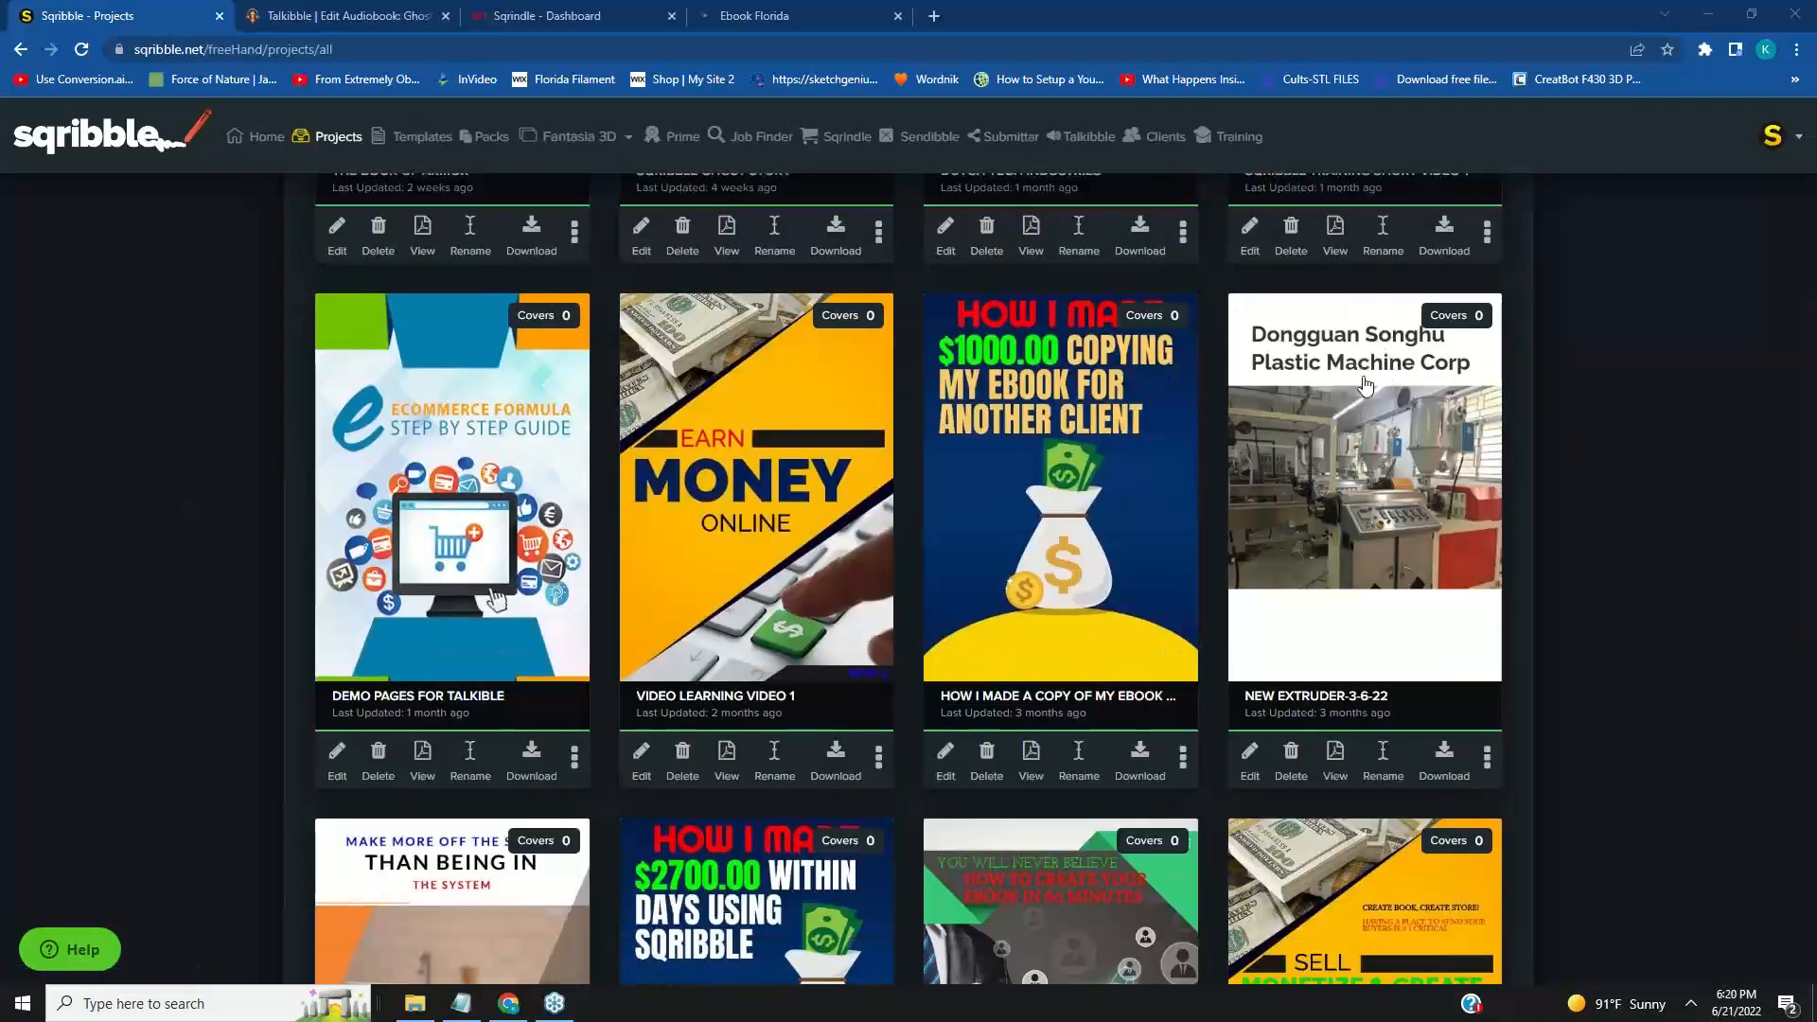
scroll(1351, 470, "down", 2)
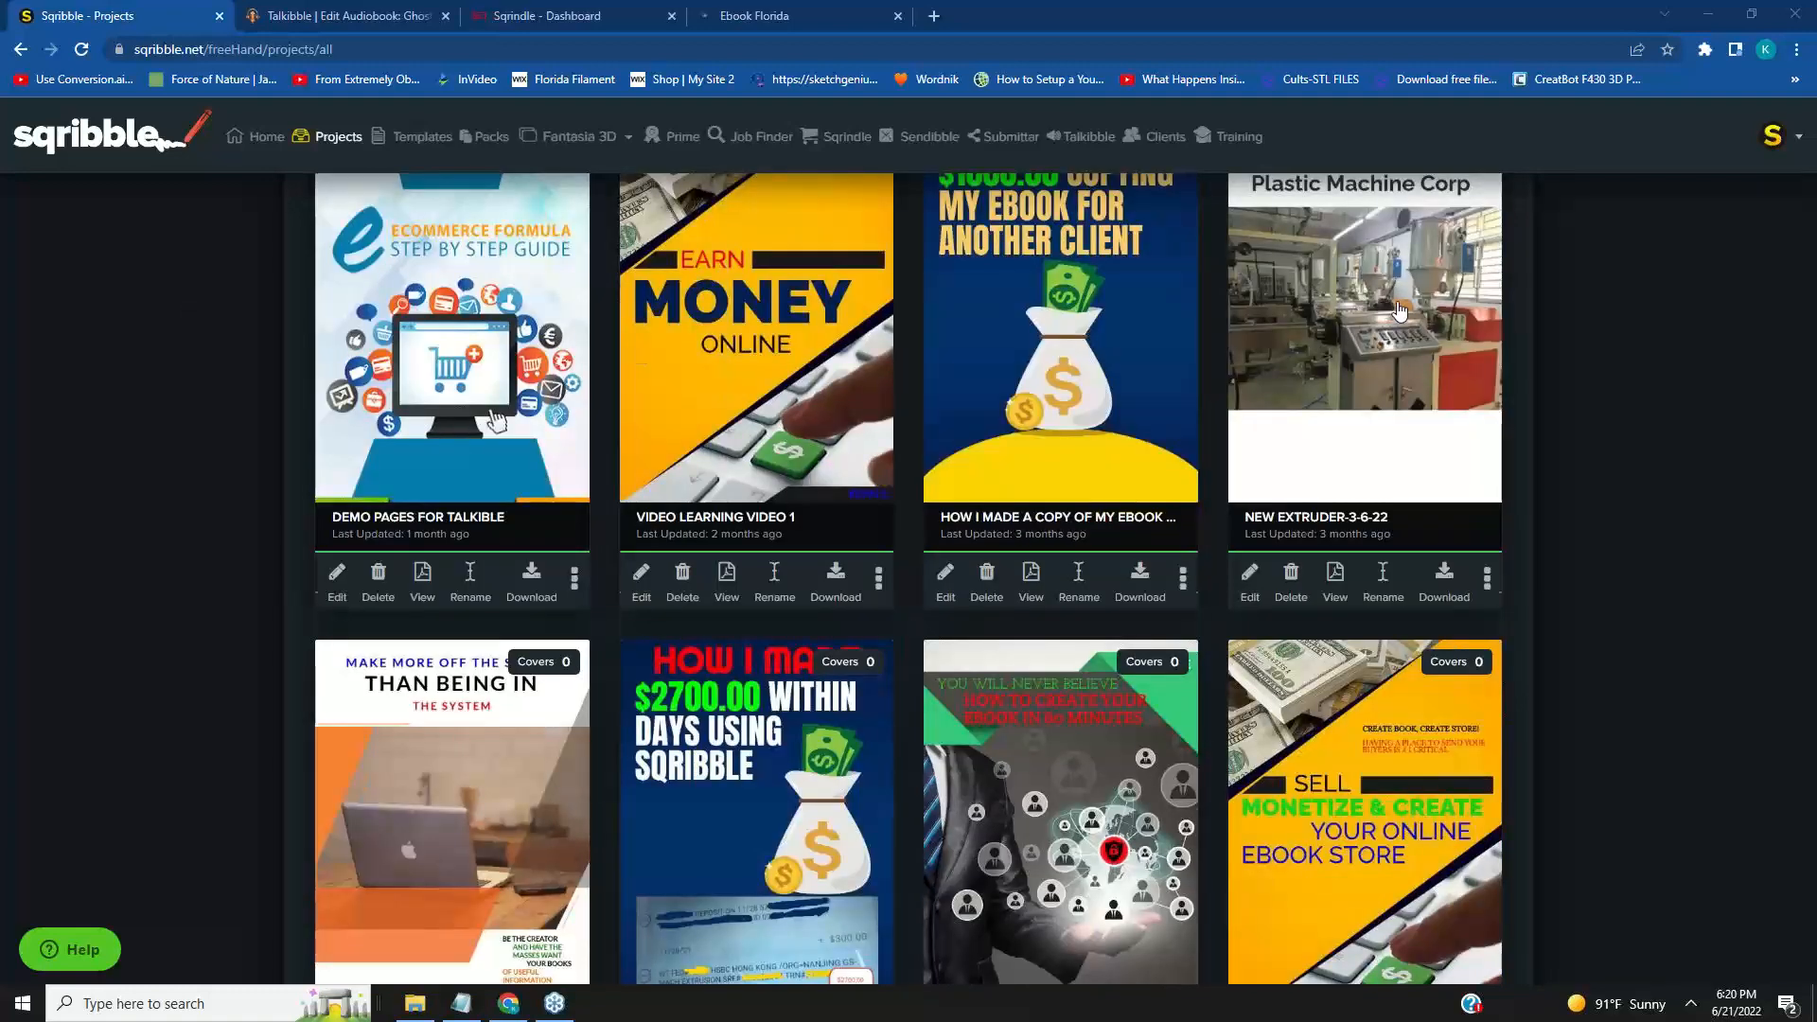
scroll(1531, 401, "up", 2)
scroll(1531, 402, "down", 4)
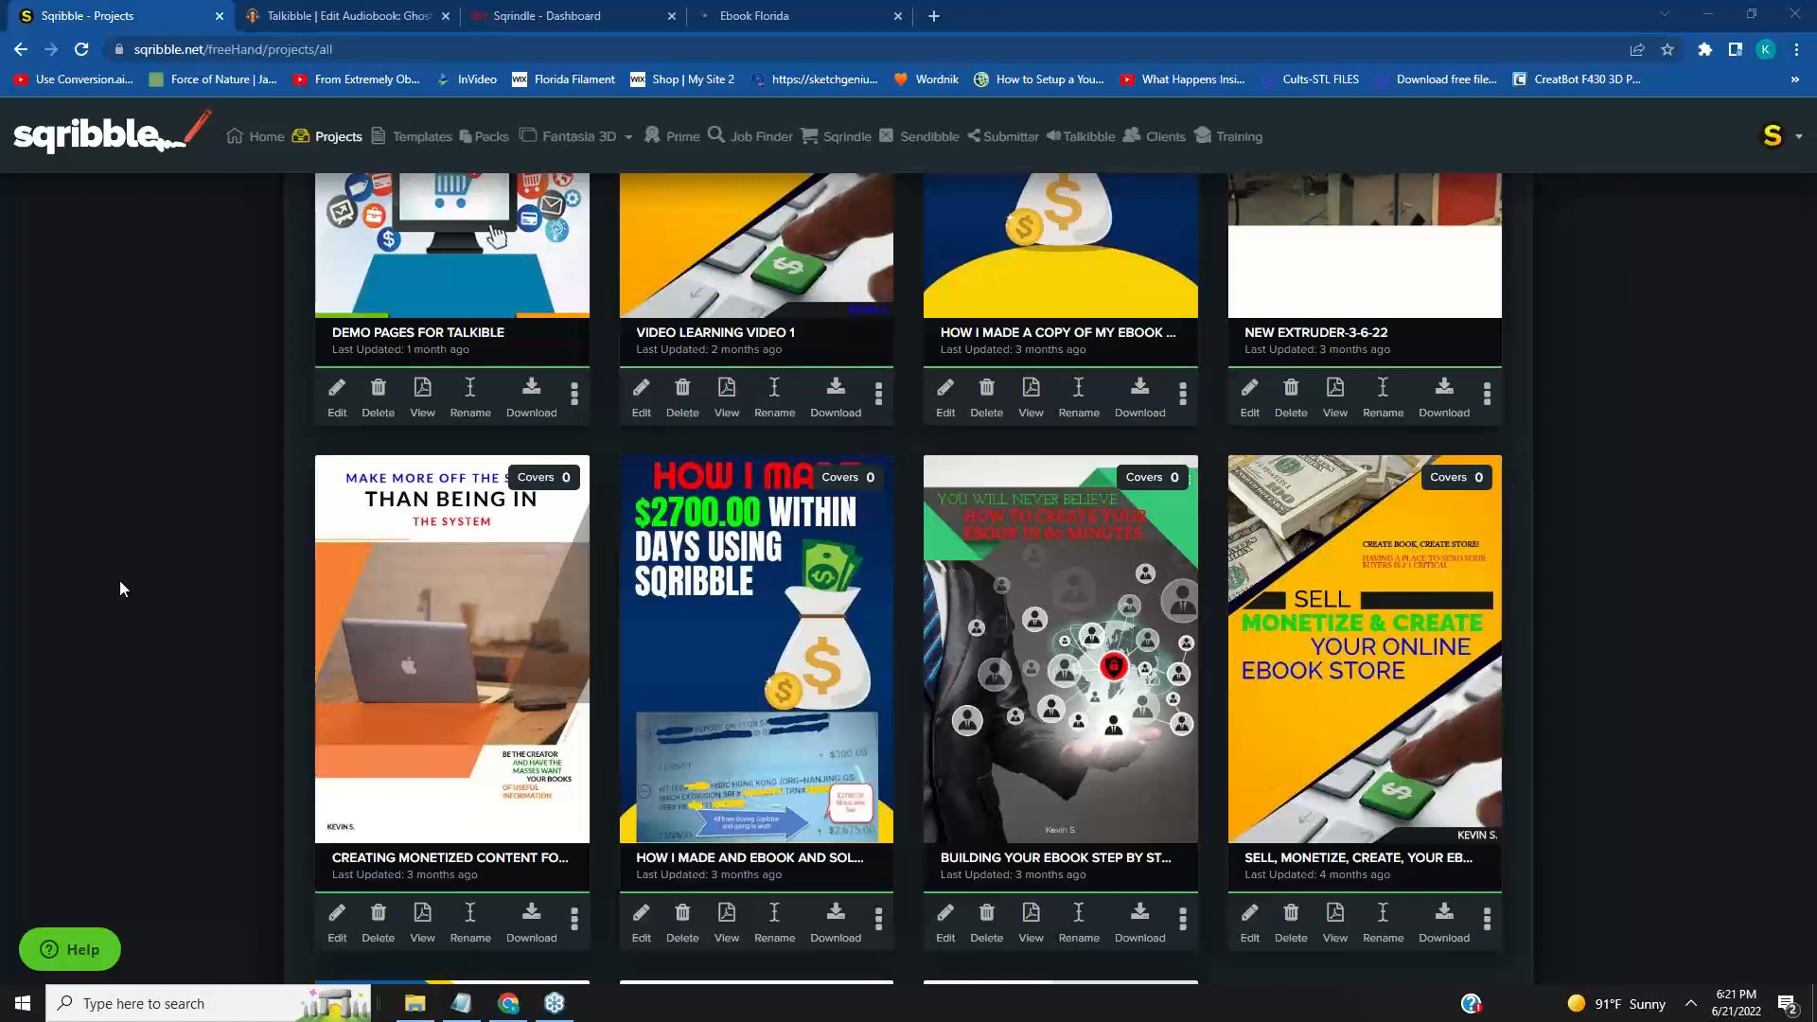
scroll(1252, 524, "up", 5)
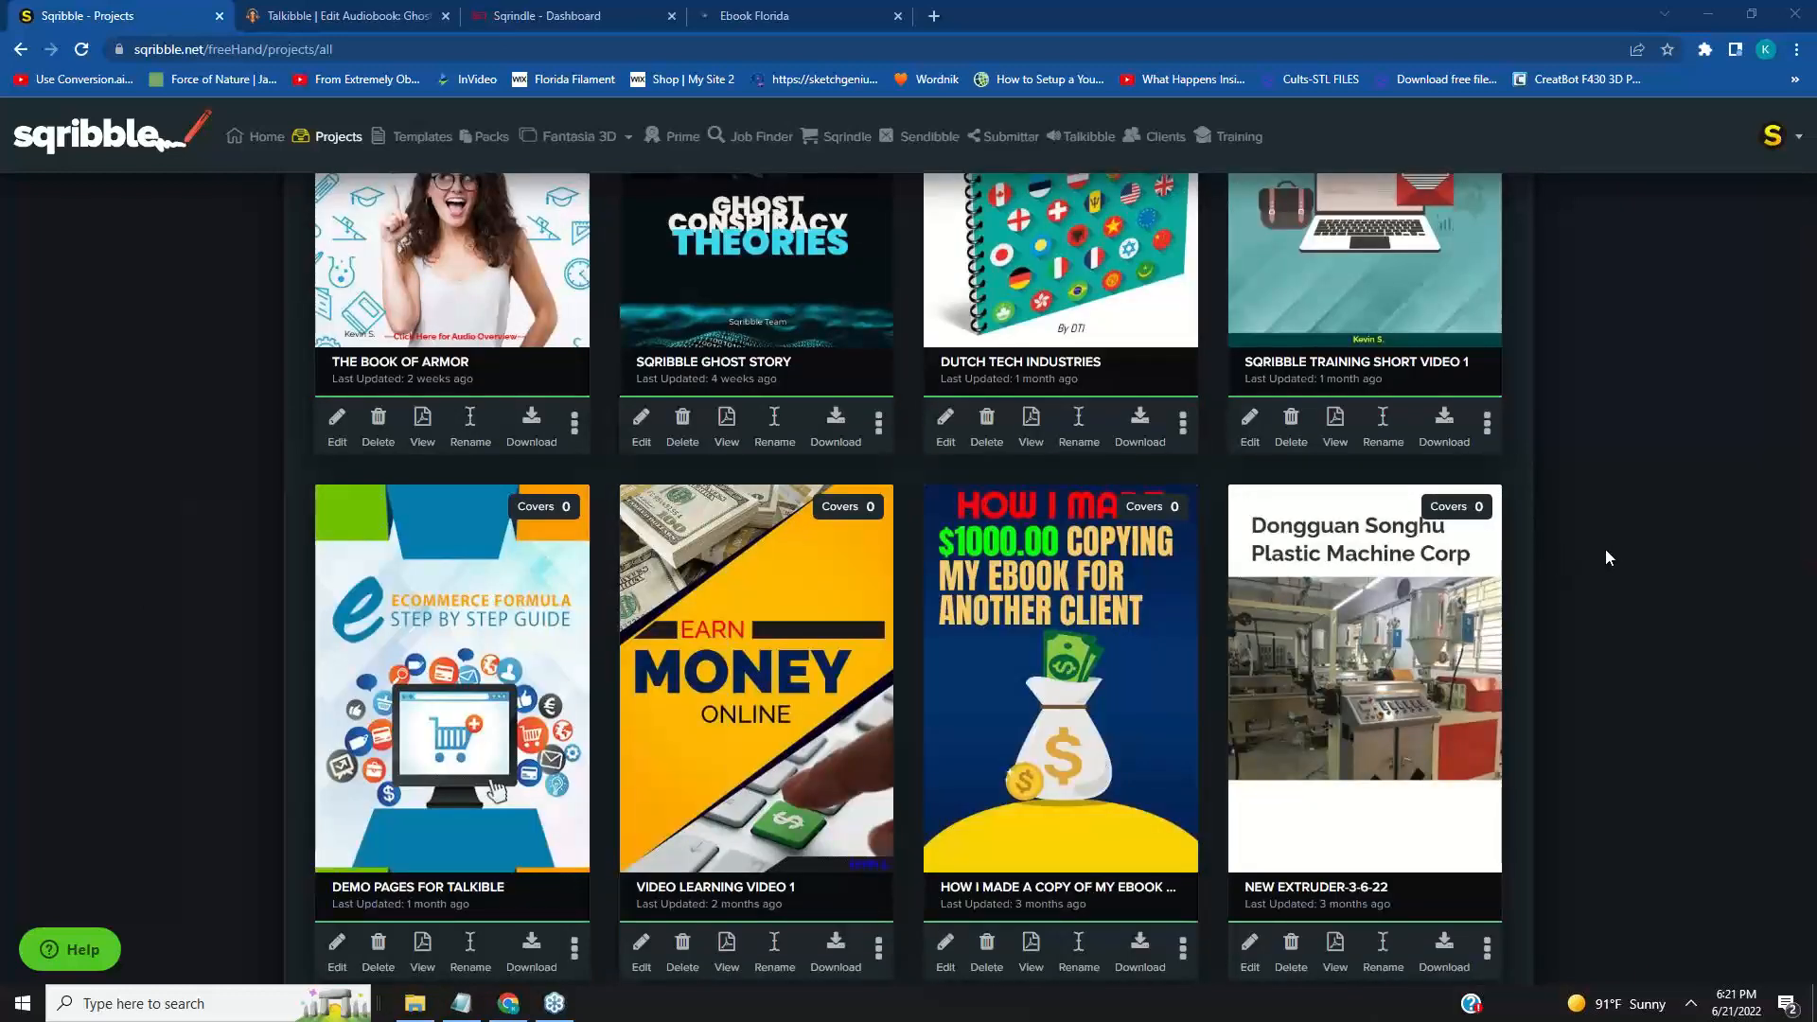
scroll(1613, 556, "up", 3)
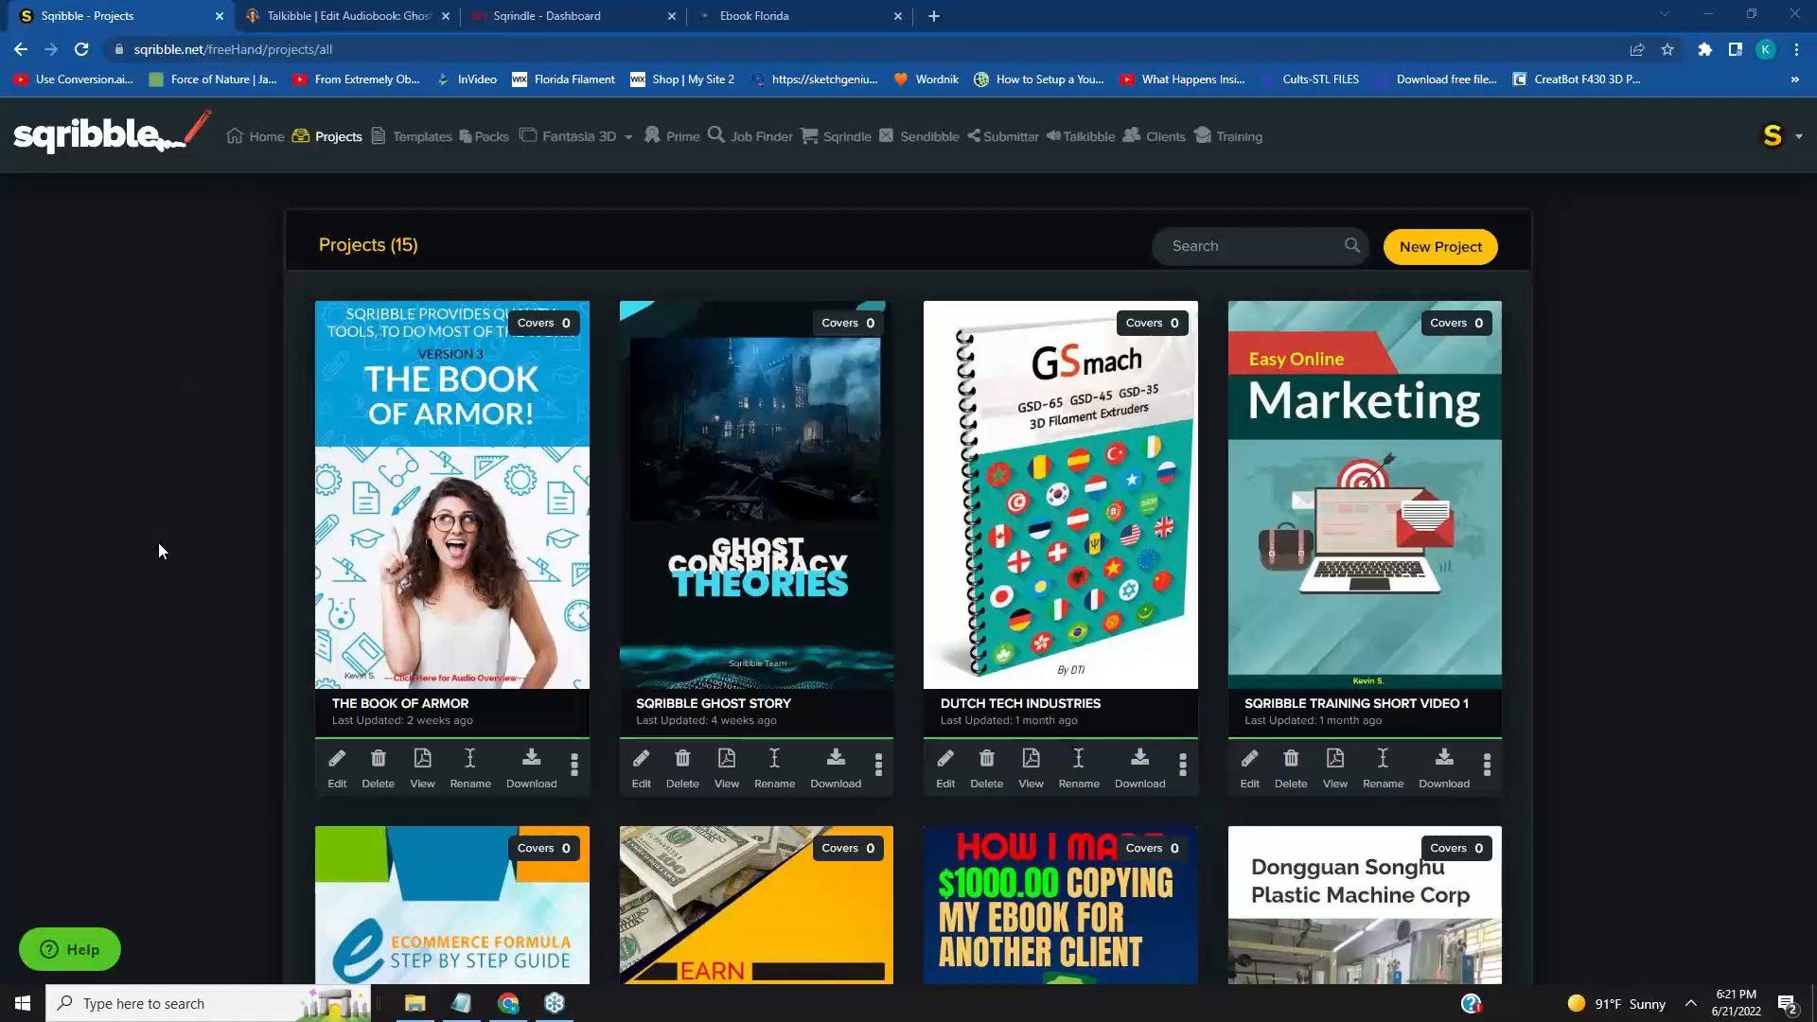
Look through the whole project list down to the oldest ebooks, including GSmach Master and HBTB Affiliate Marketing Startup.
scroll(157, 543, "down", 4)
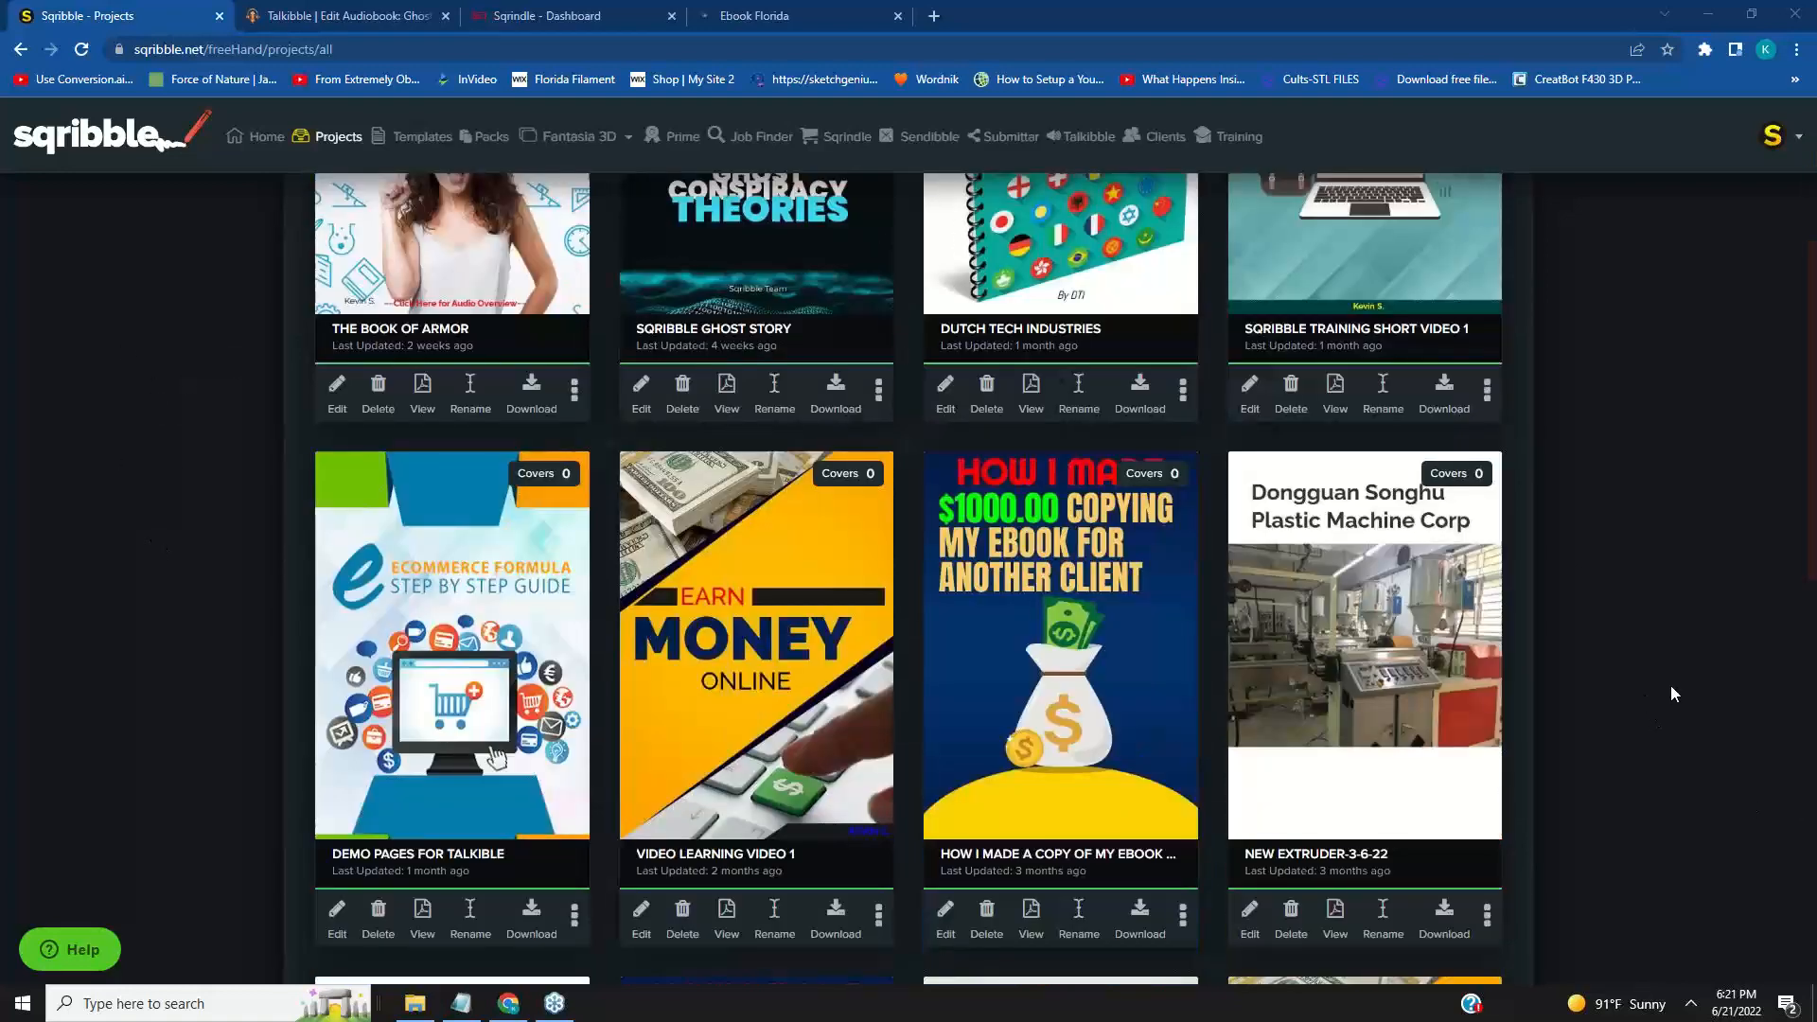
scroll(1677, 645, "down", 10)
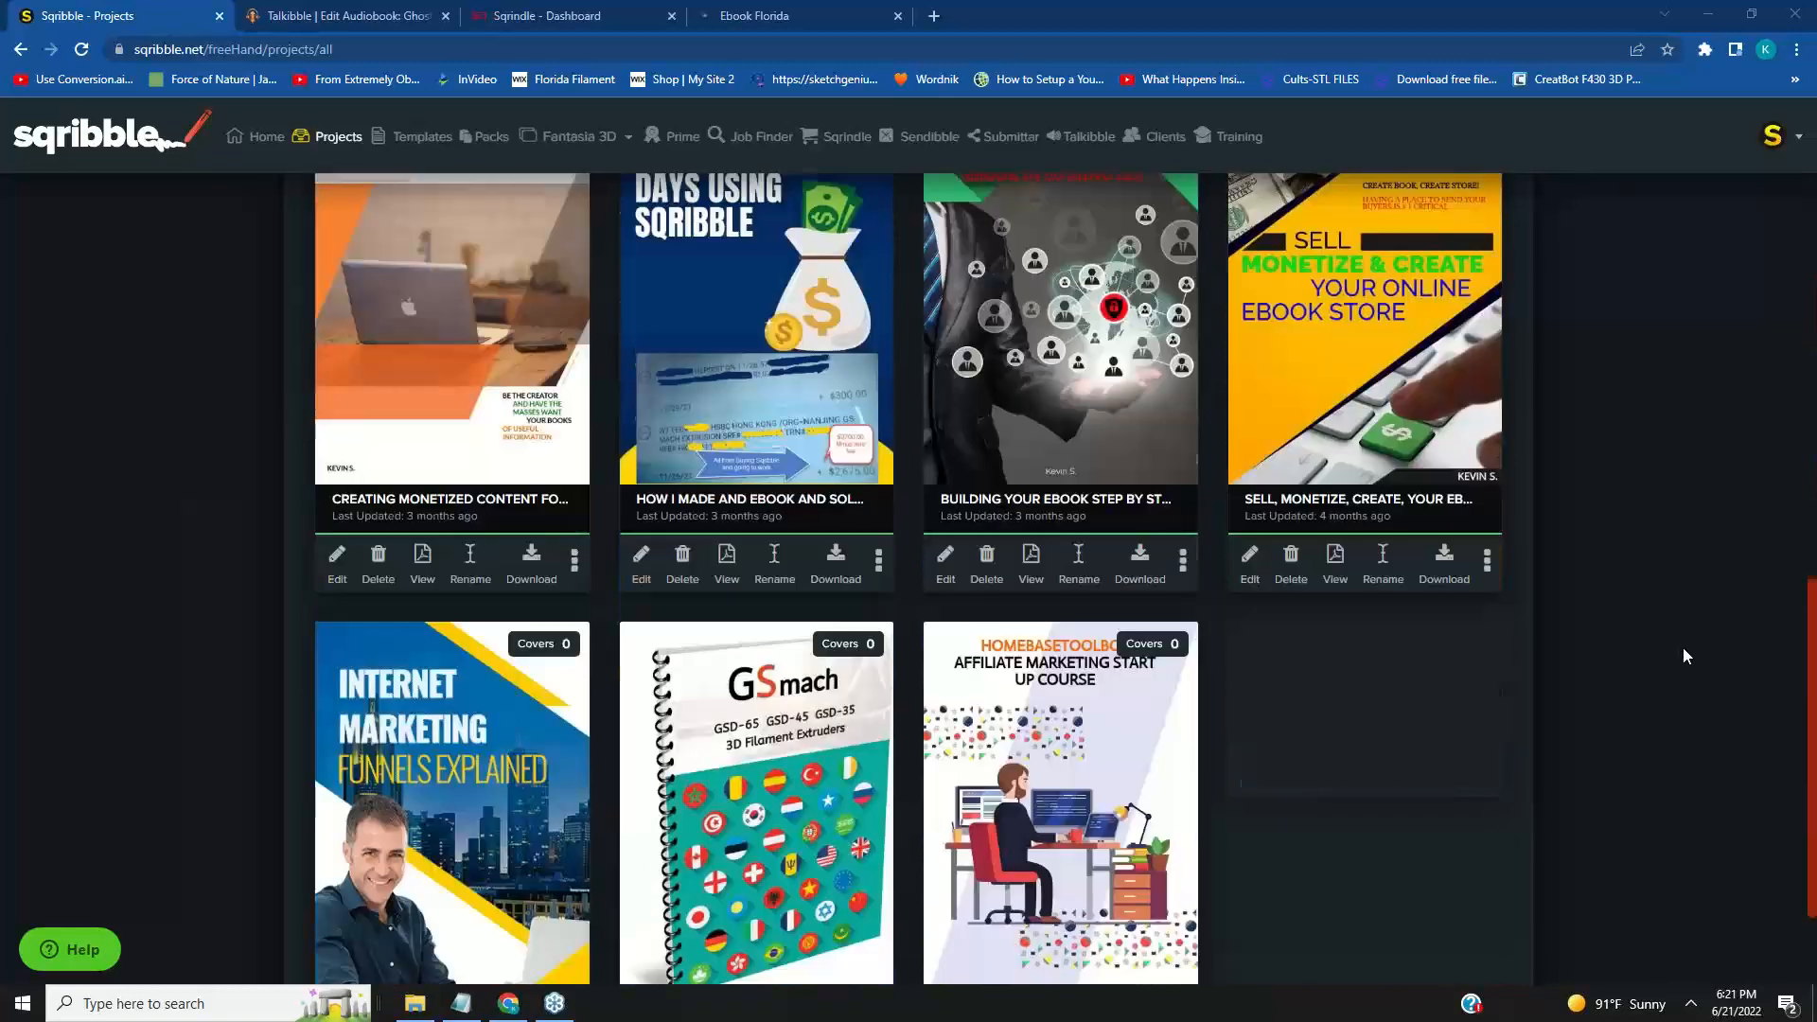
scroll(1691, 651, "up", 6)
scroll(1695, 653, "down", 2)
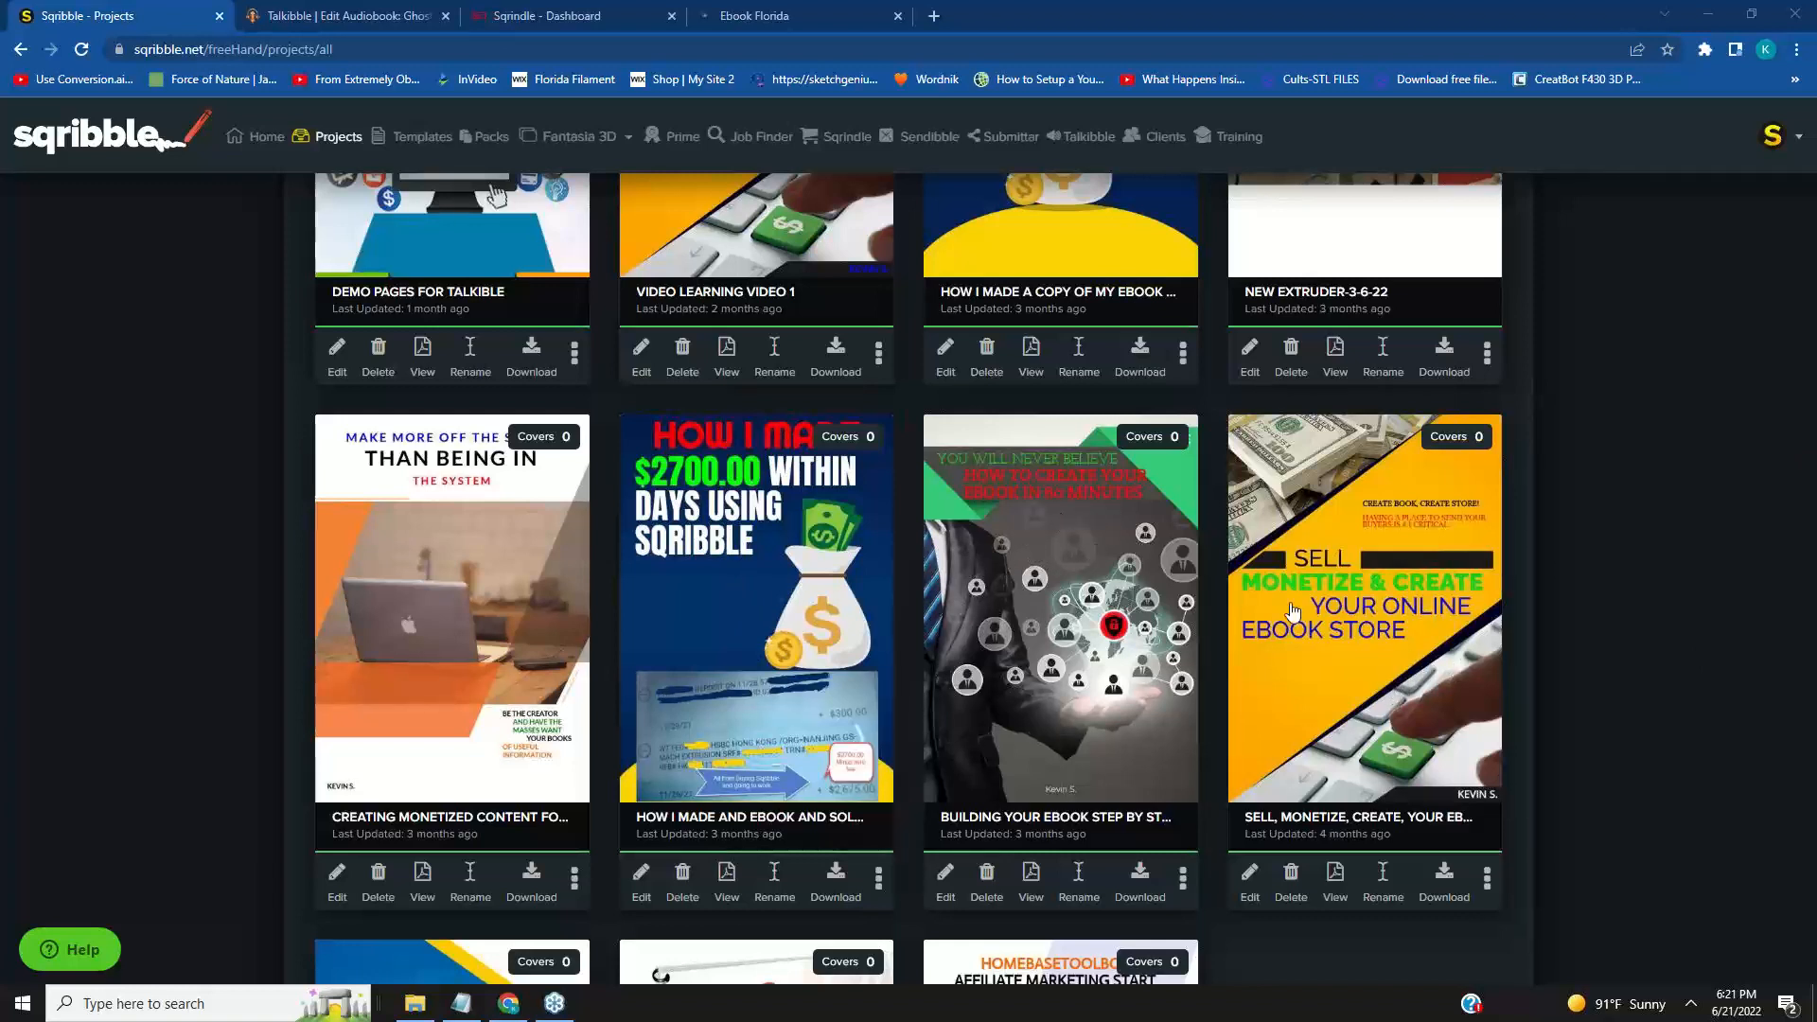
scroll(1425, 653, "down", 4)
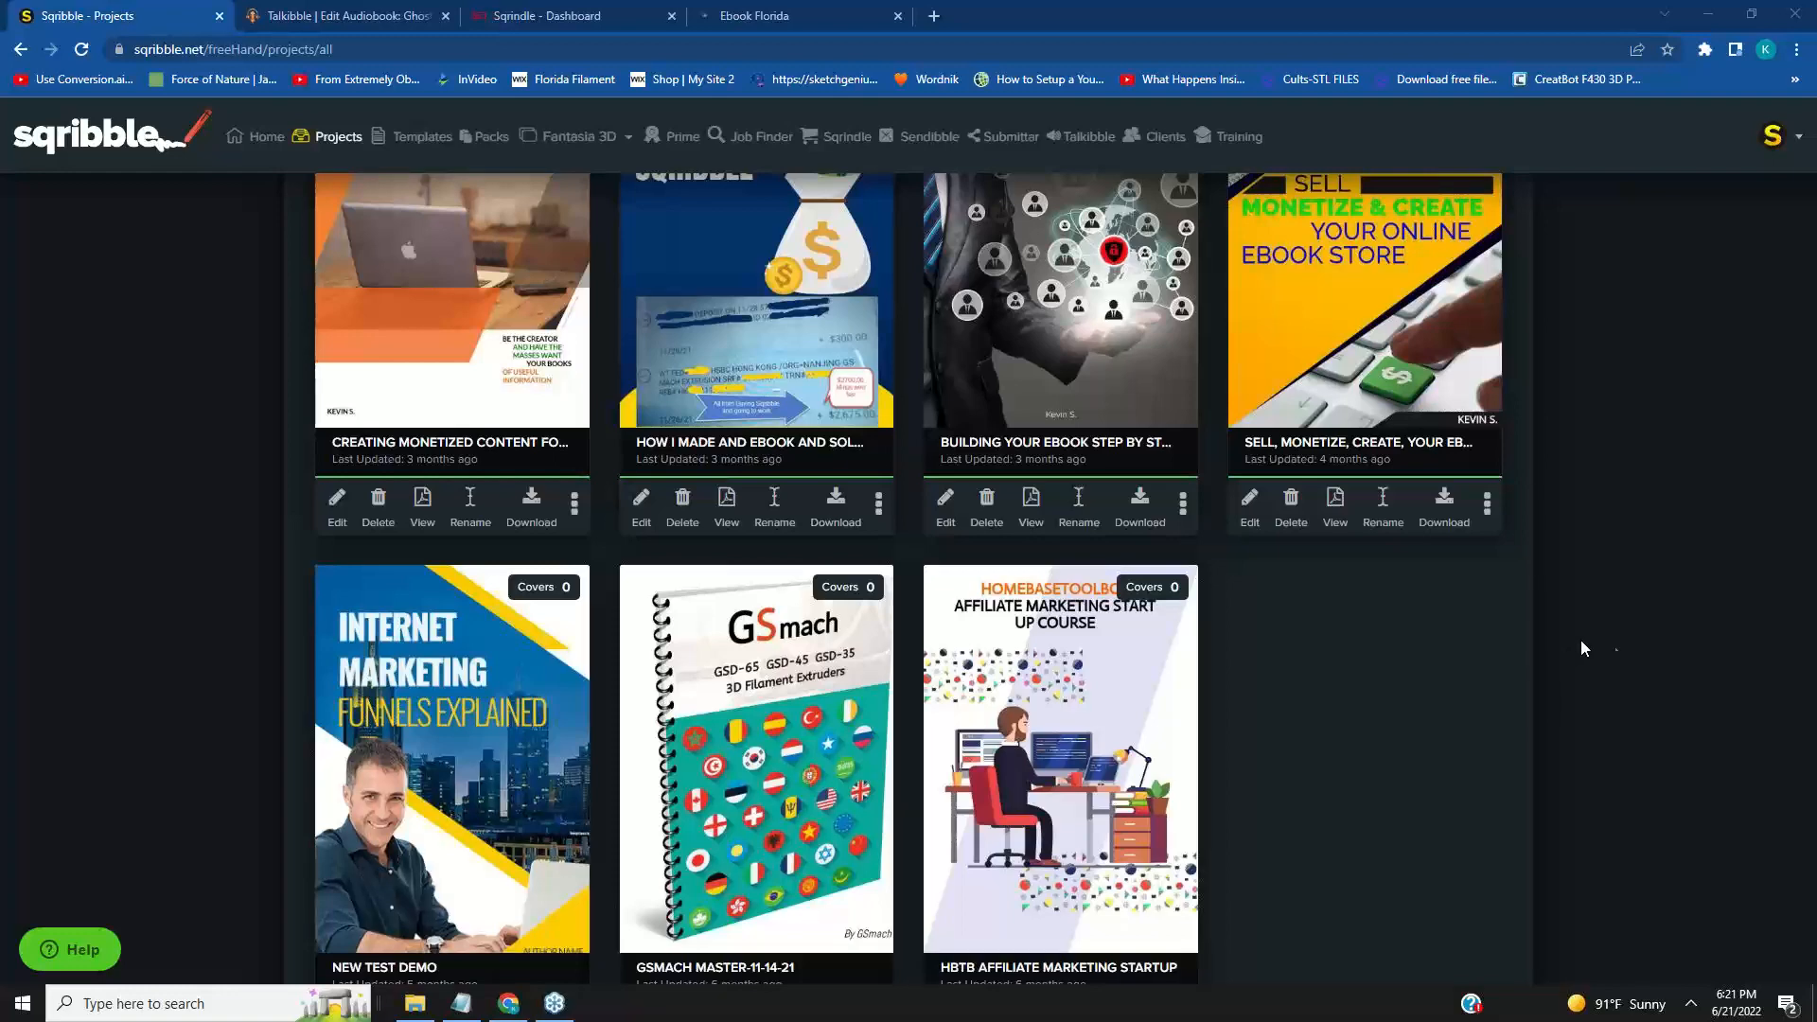
scroll(1618, 650, "up", 4)
scroll(1618, 651, "down", 4)
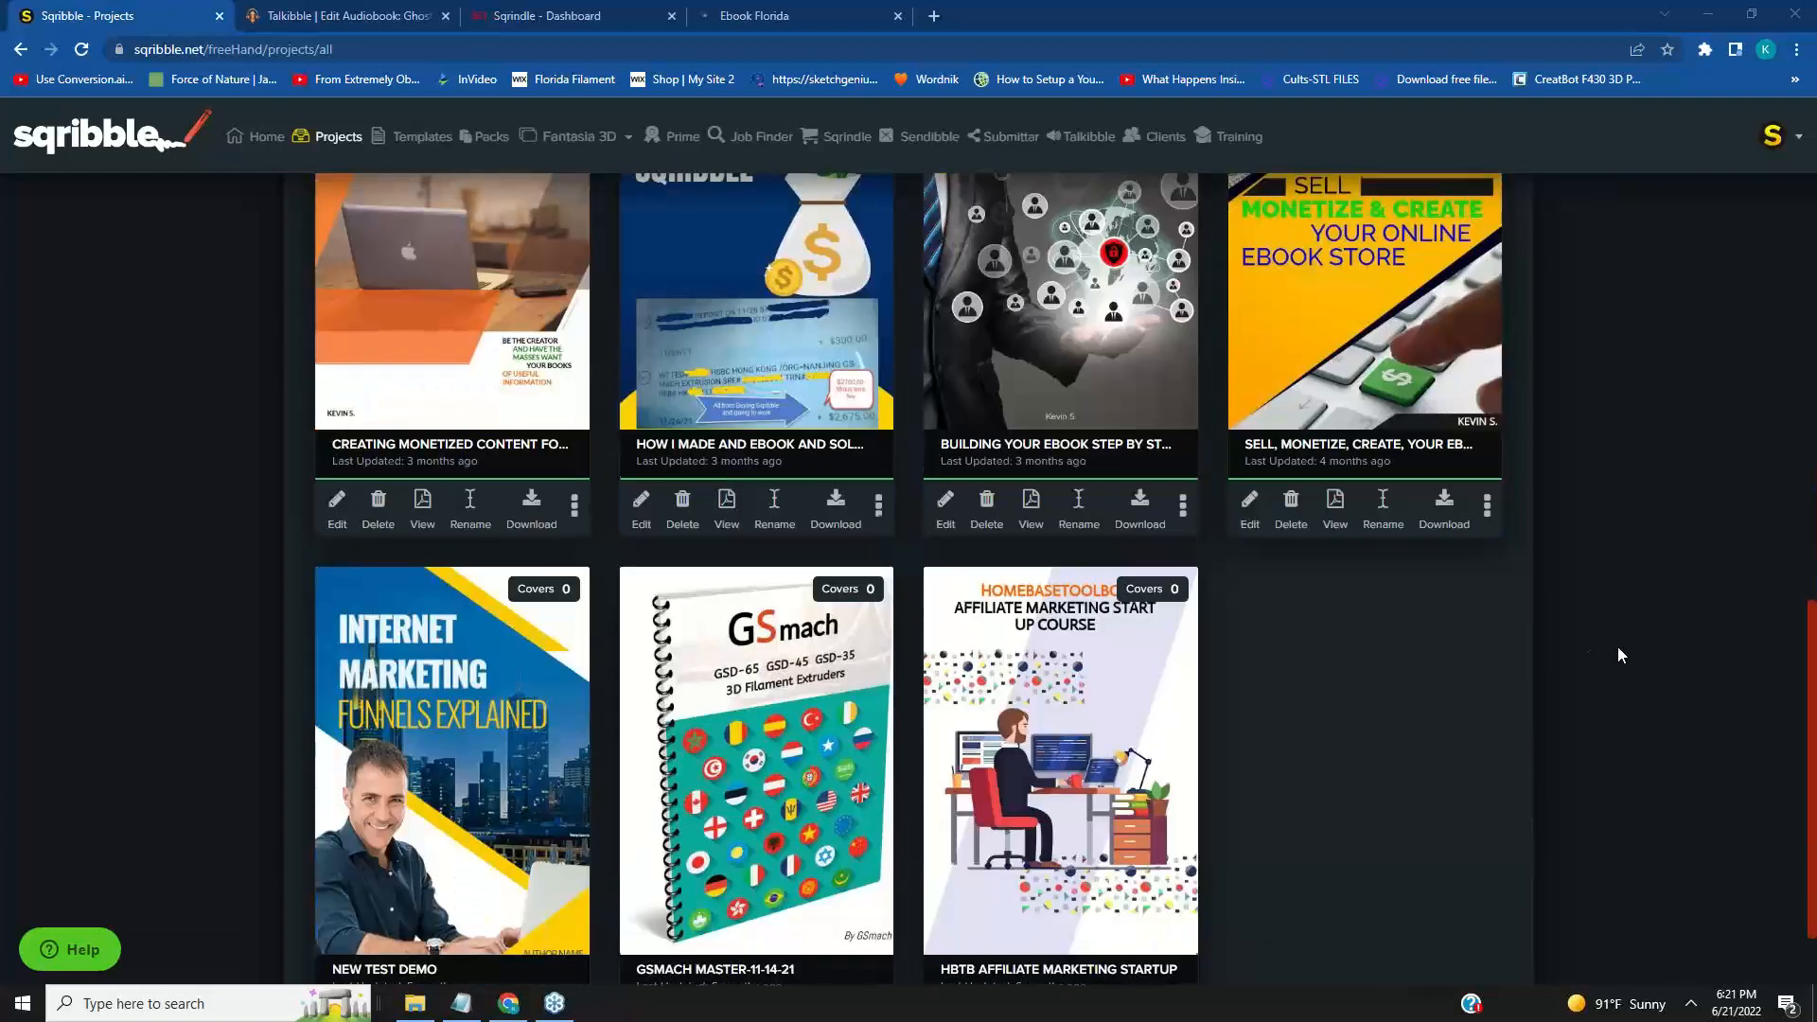
scroll(1619, 653, "down", 2)
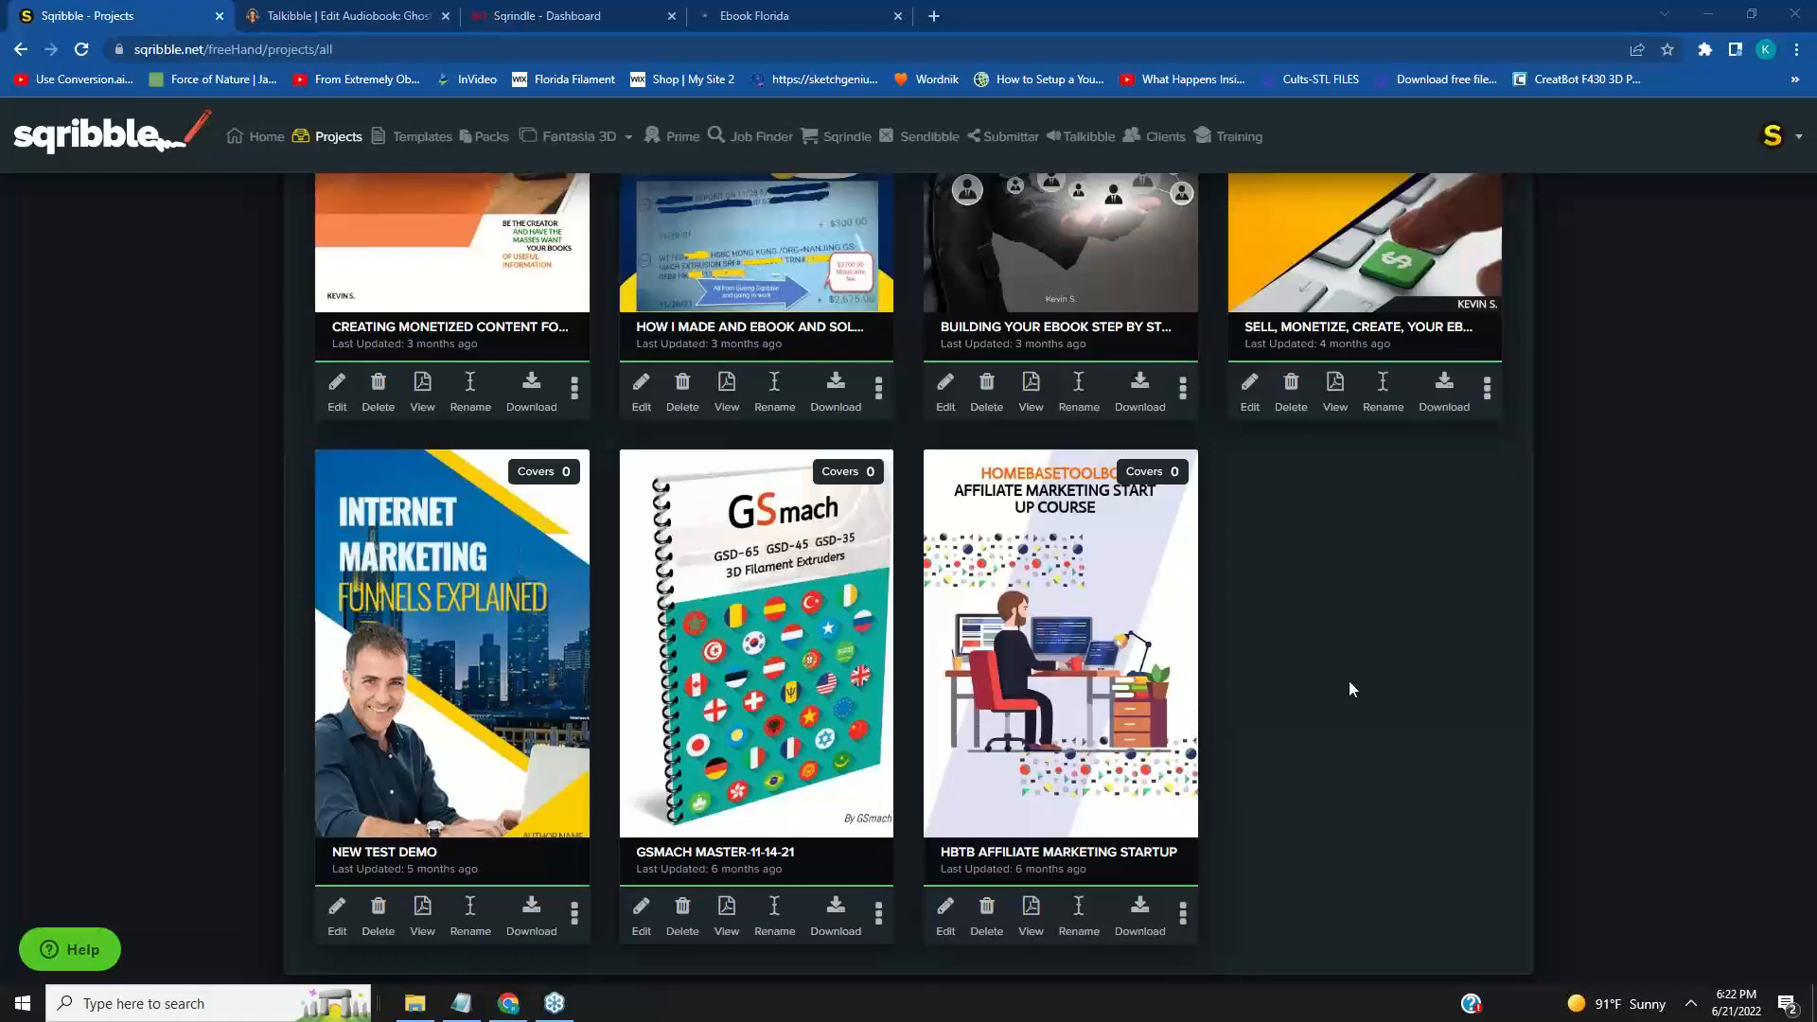
scroll(1462, 680, "up", 12)
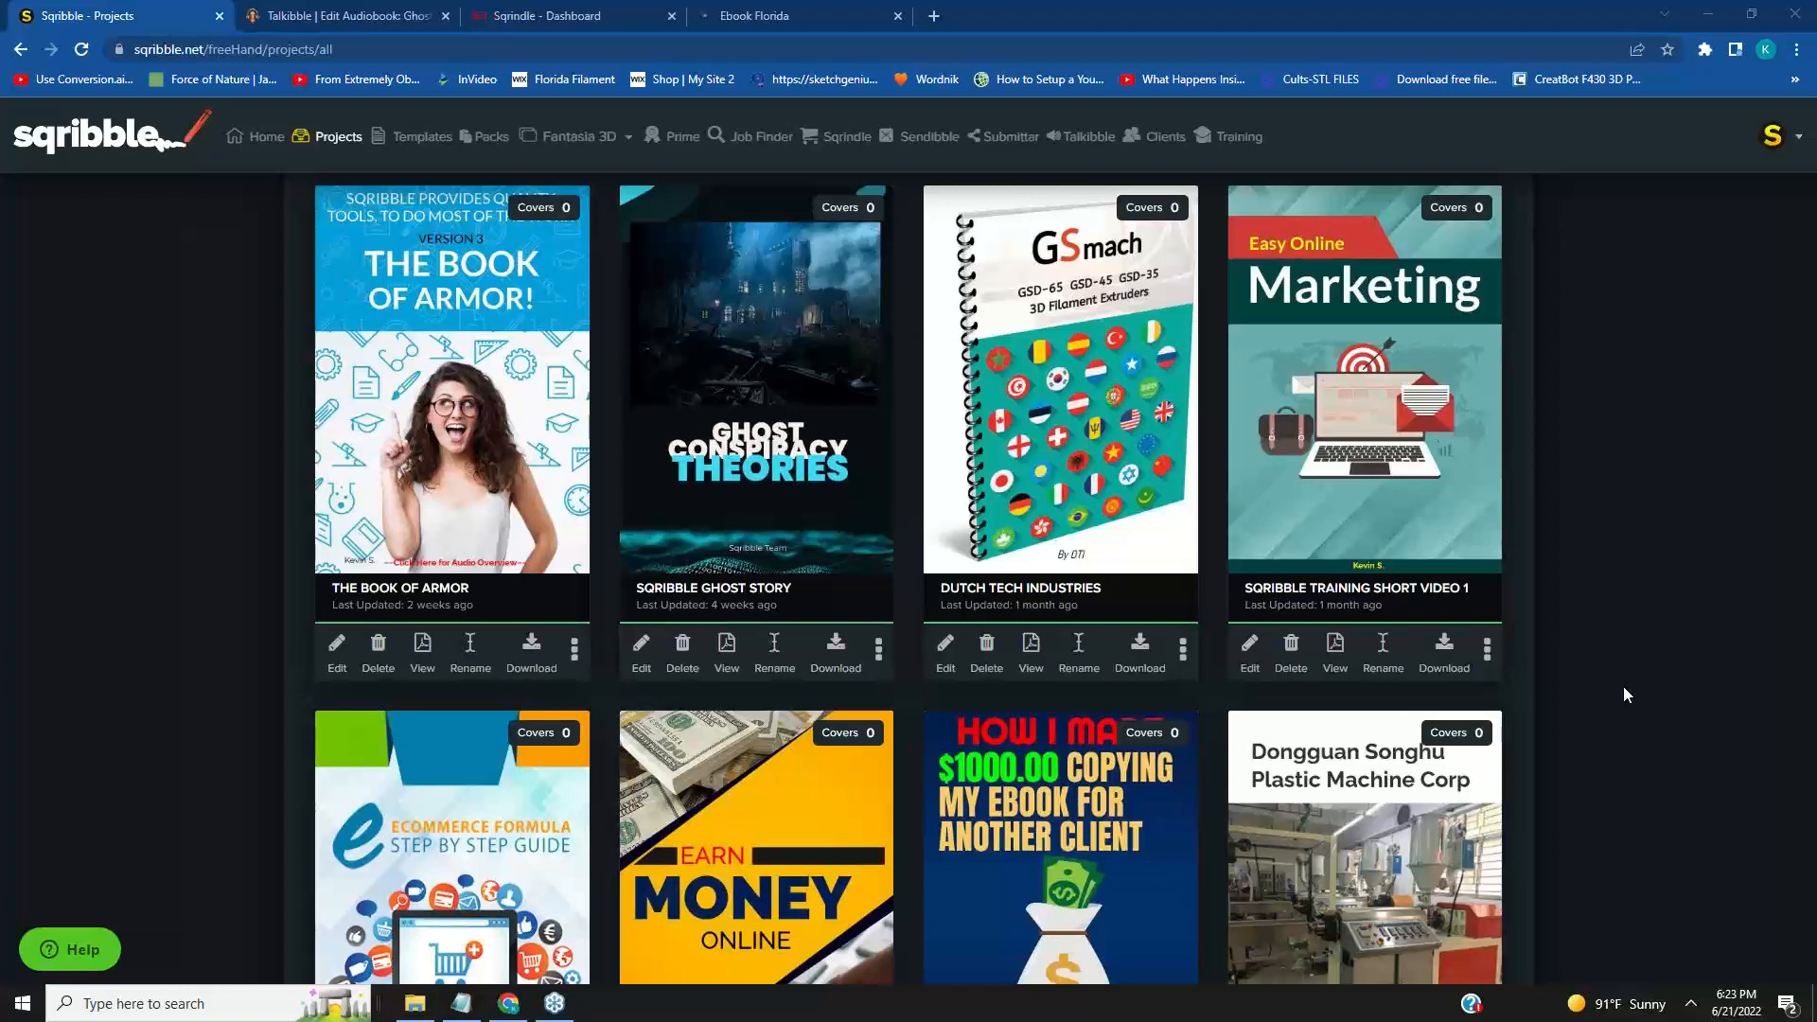
scroll(1131, 802, "up", 1)
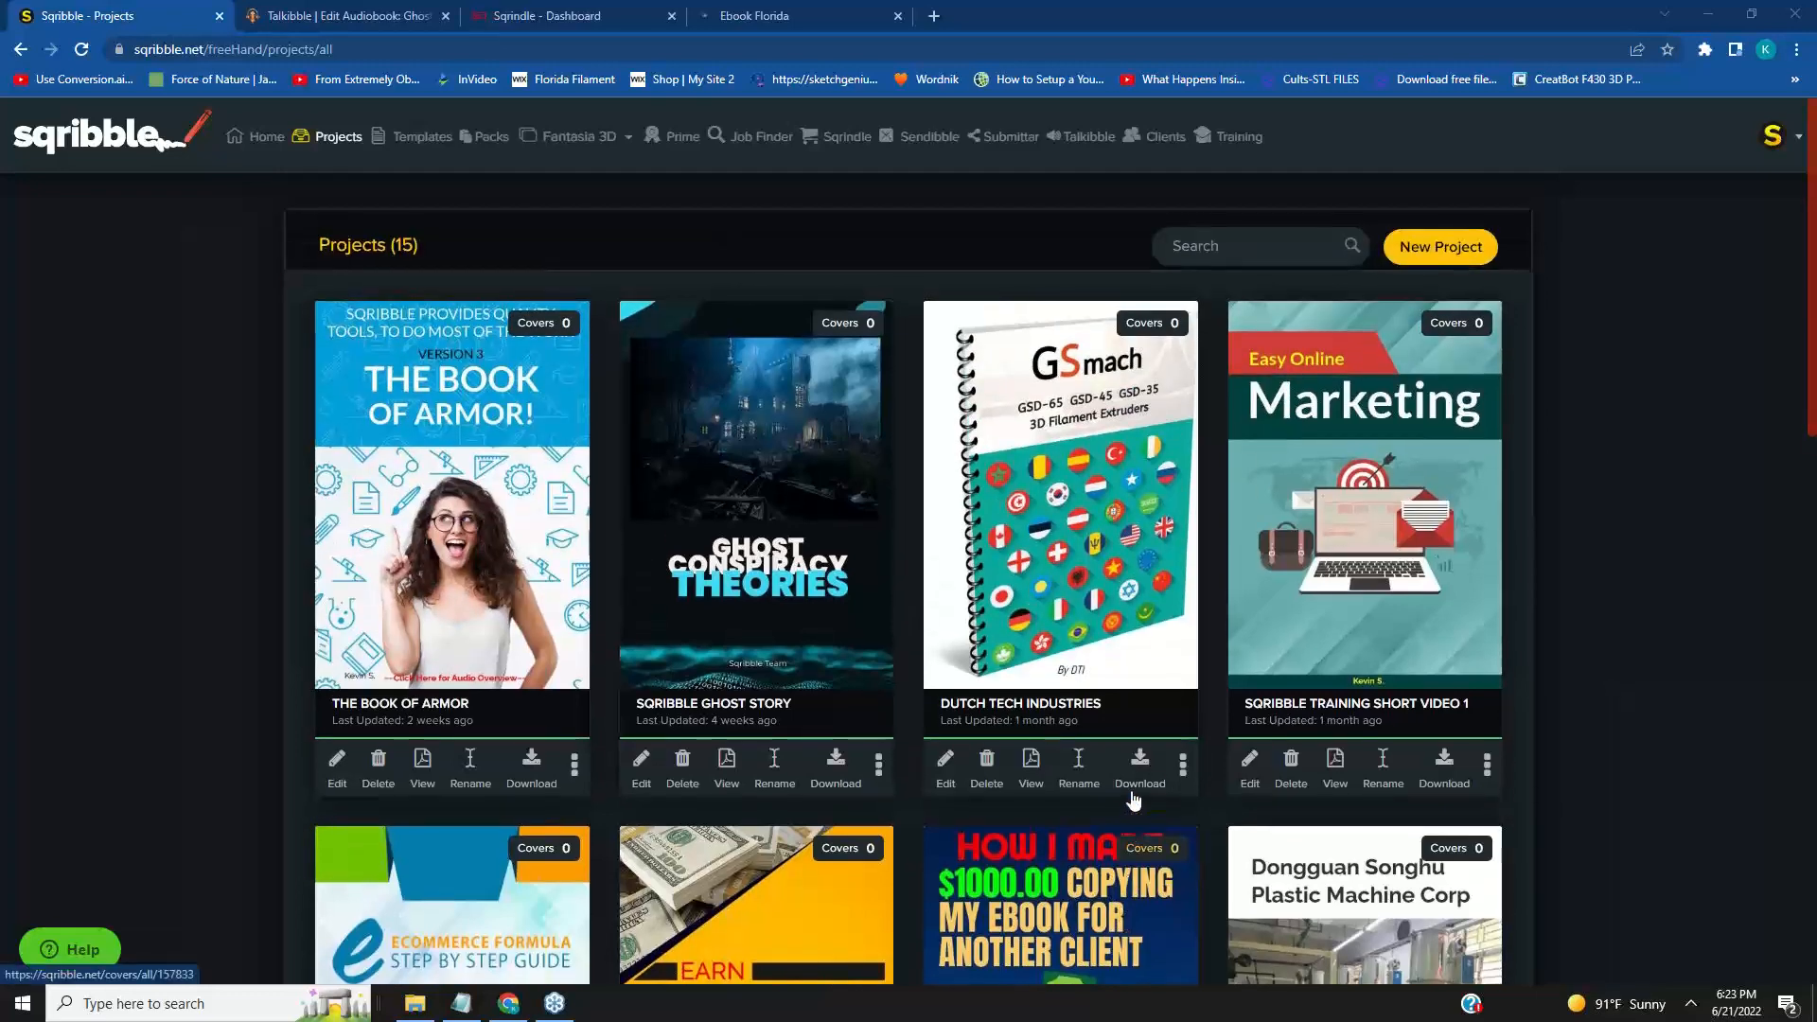
Review the ebook about making $2700.00 with Sqribble and the older projects around it.
scroll(1131, 803, "down", 15)
scroll(705, 816, "up", 7)
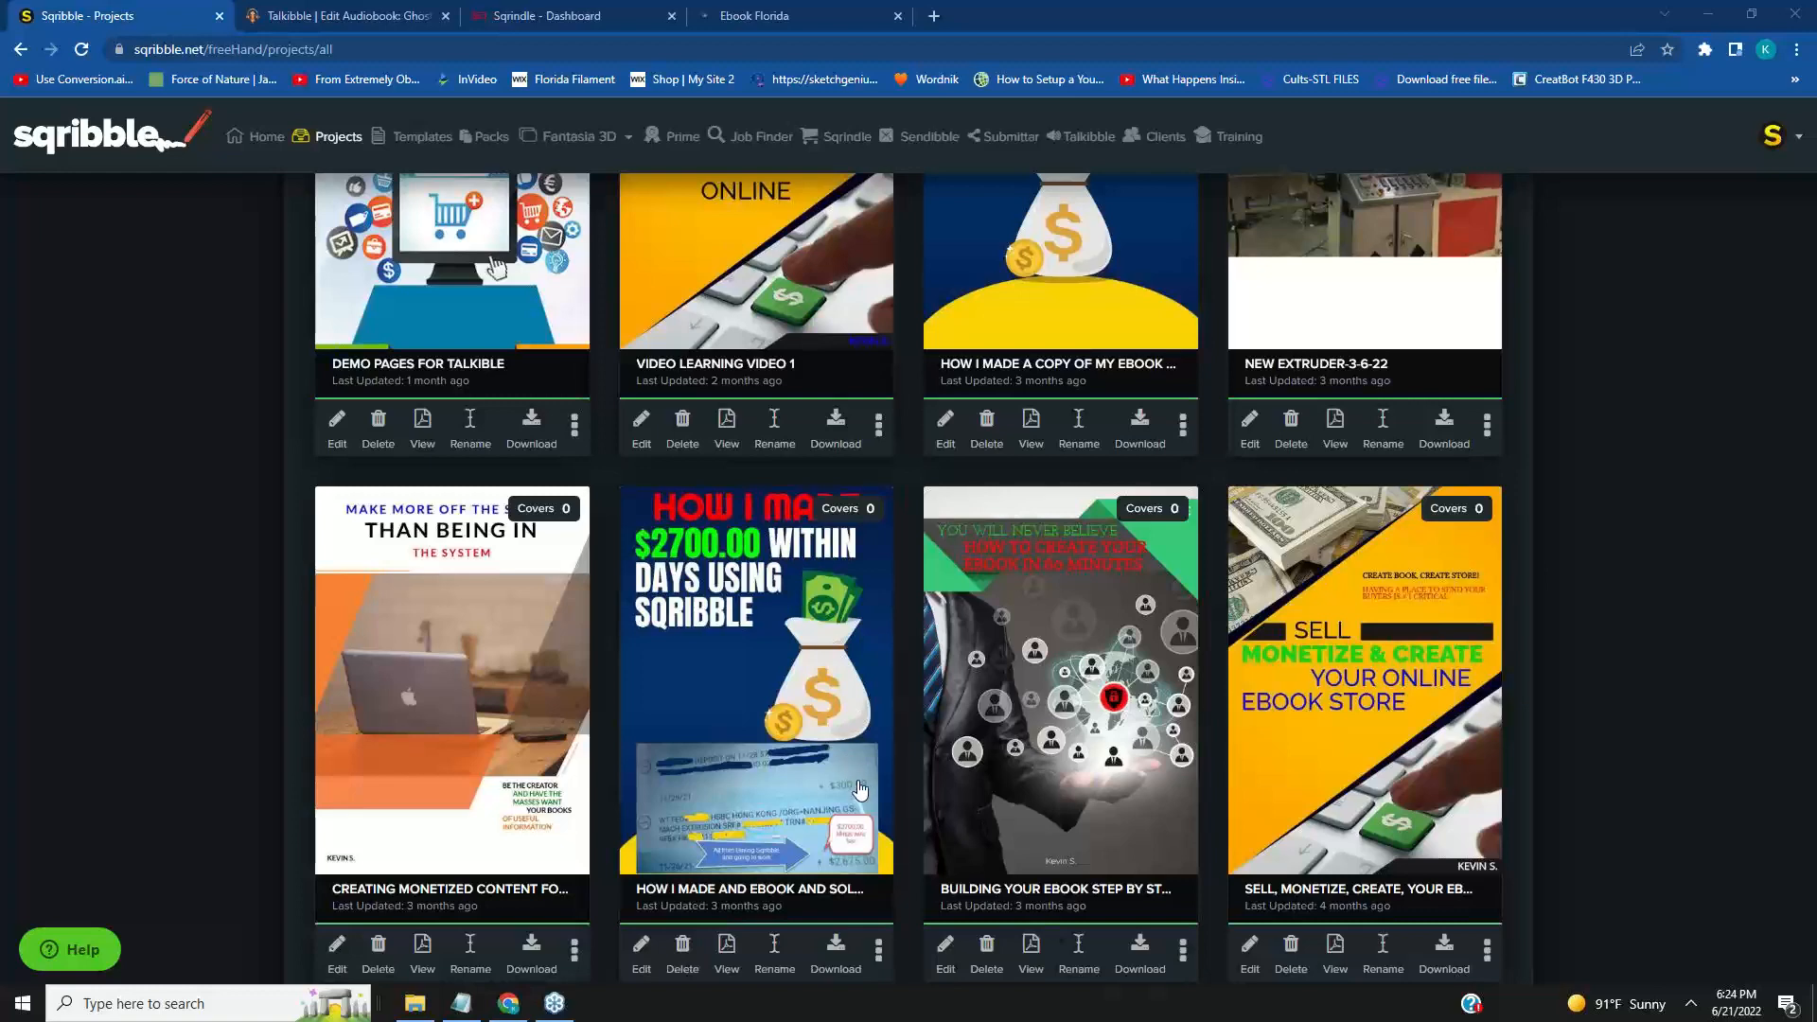
scroll(781, 785, "down", 2)
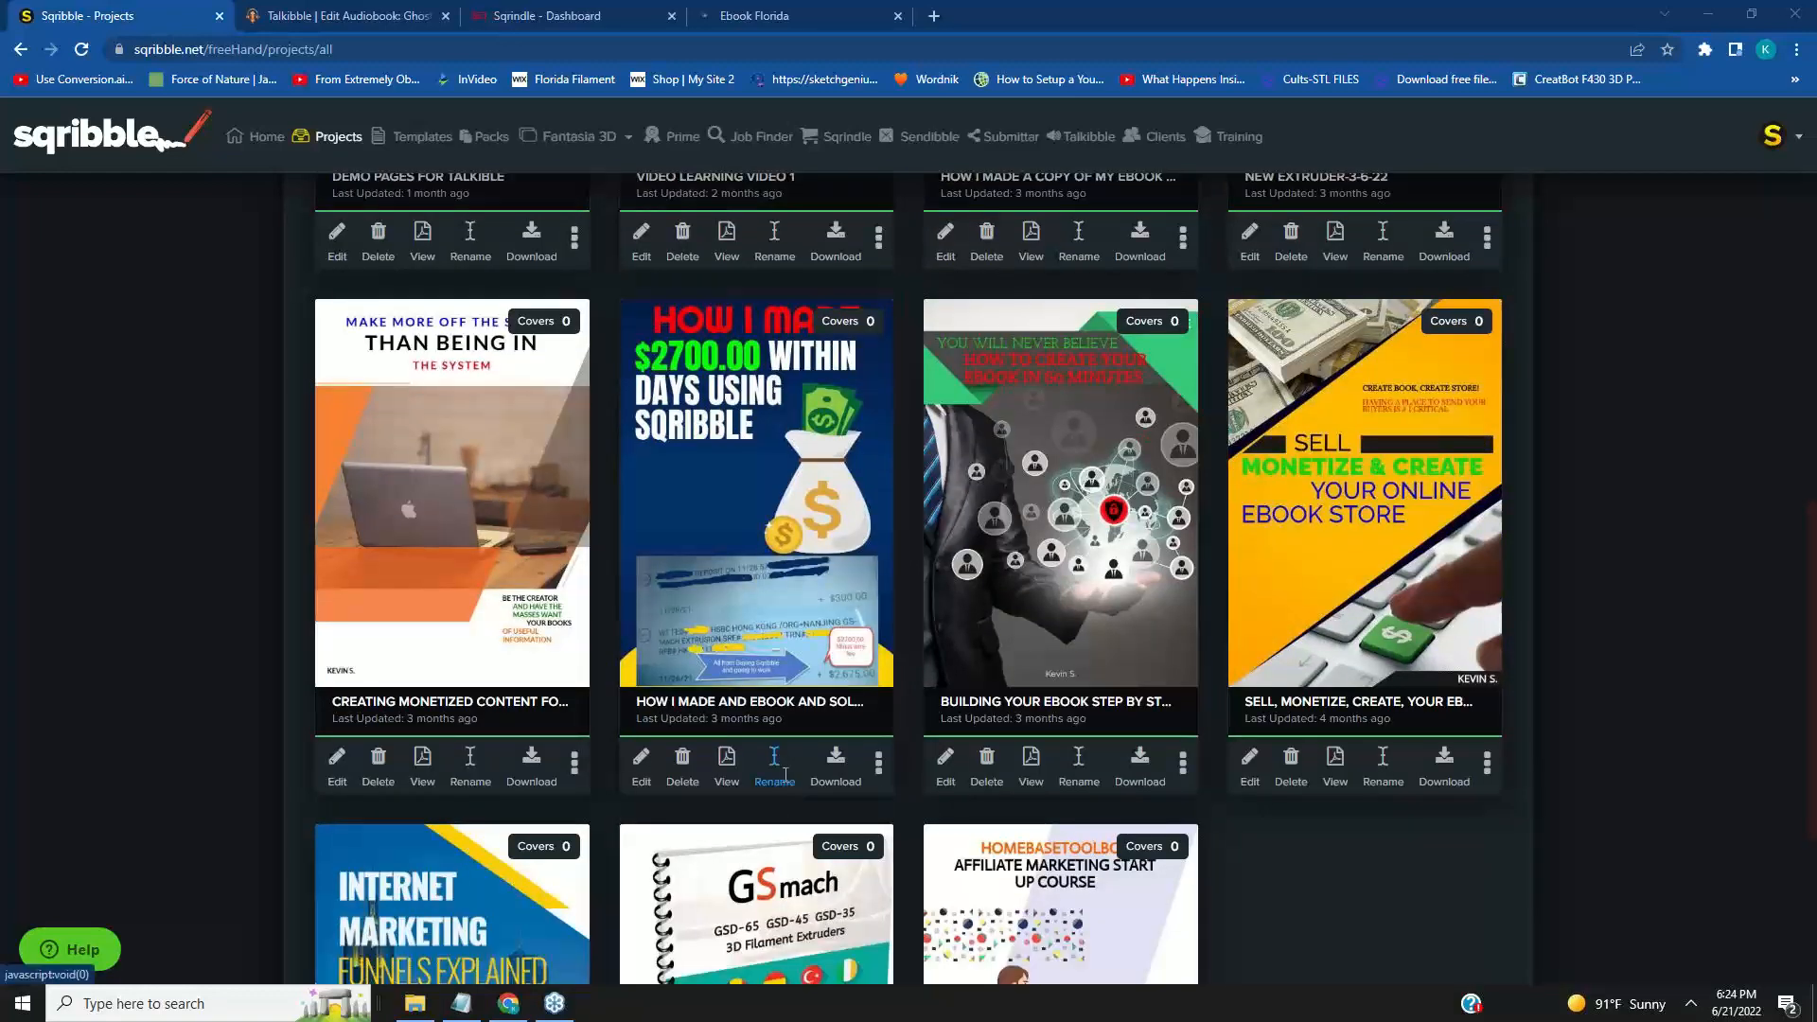
scroll(785, 774, "up", 2)
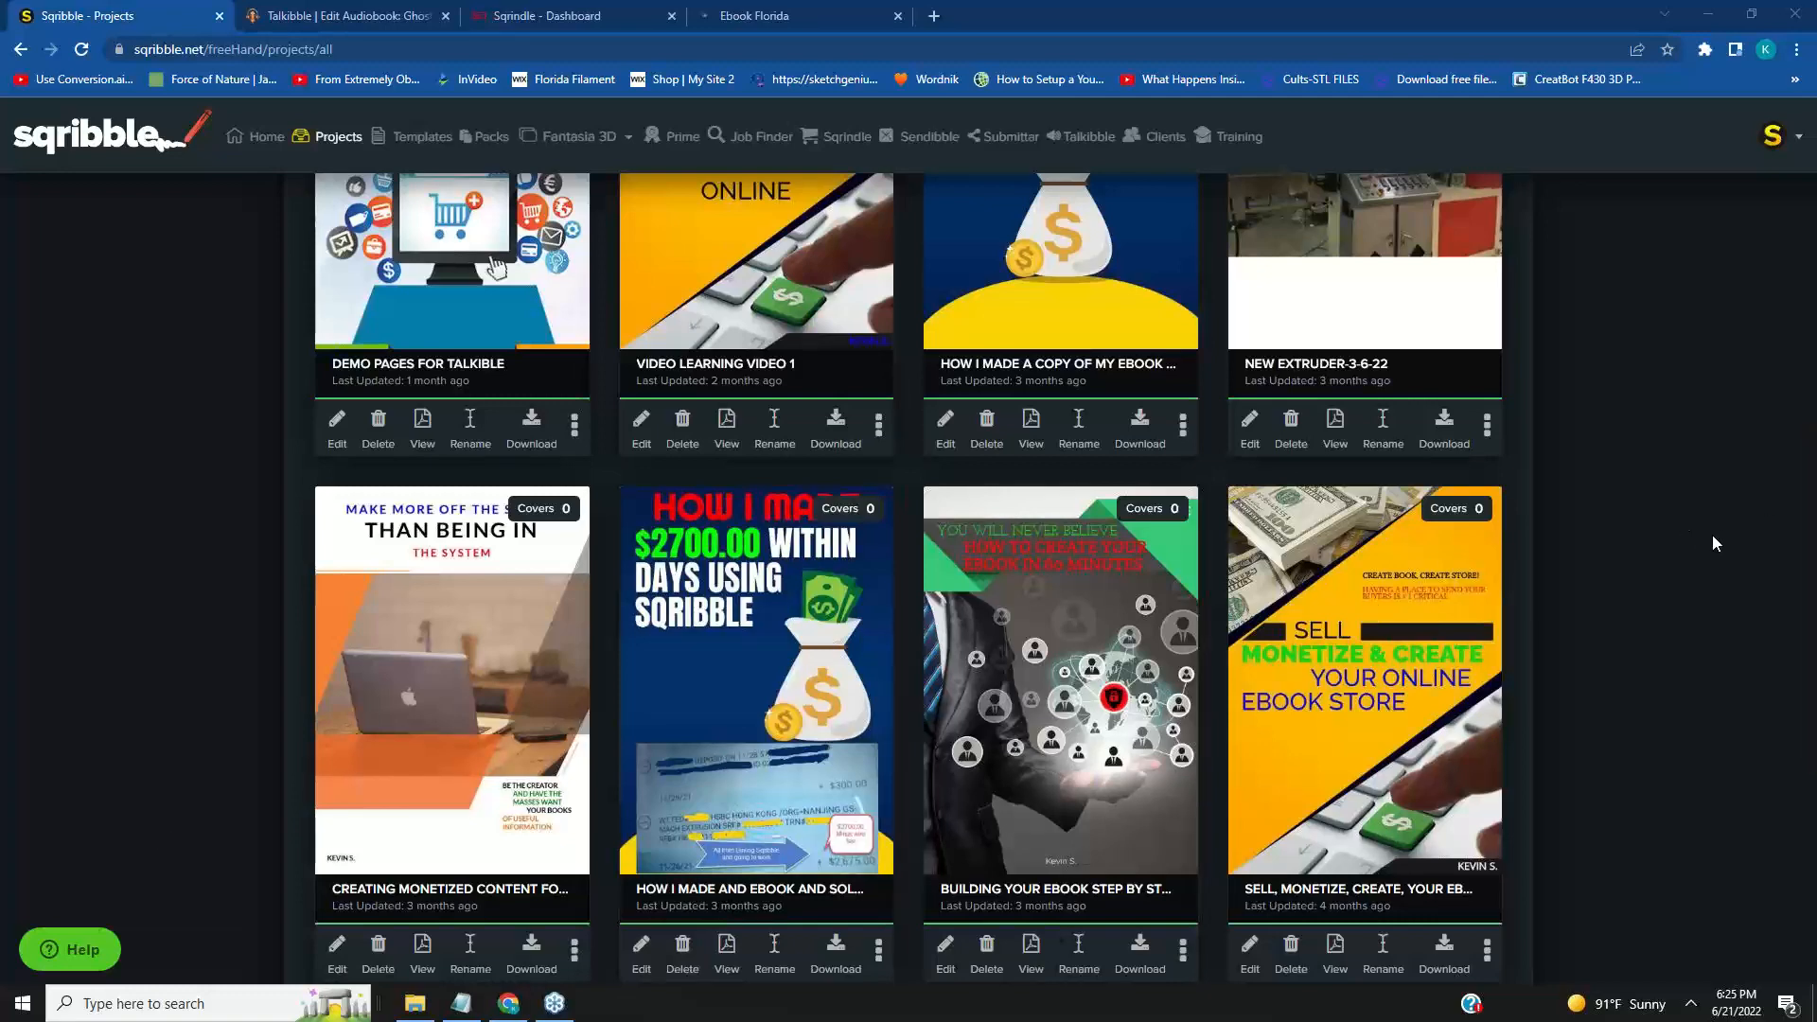
scroll(1712, 535, "down", 5)
scroll(1713, 536, "down", 1)
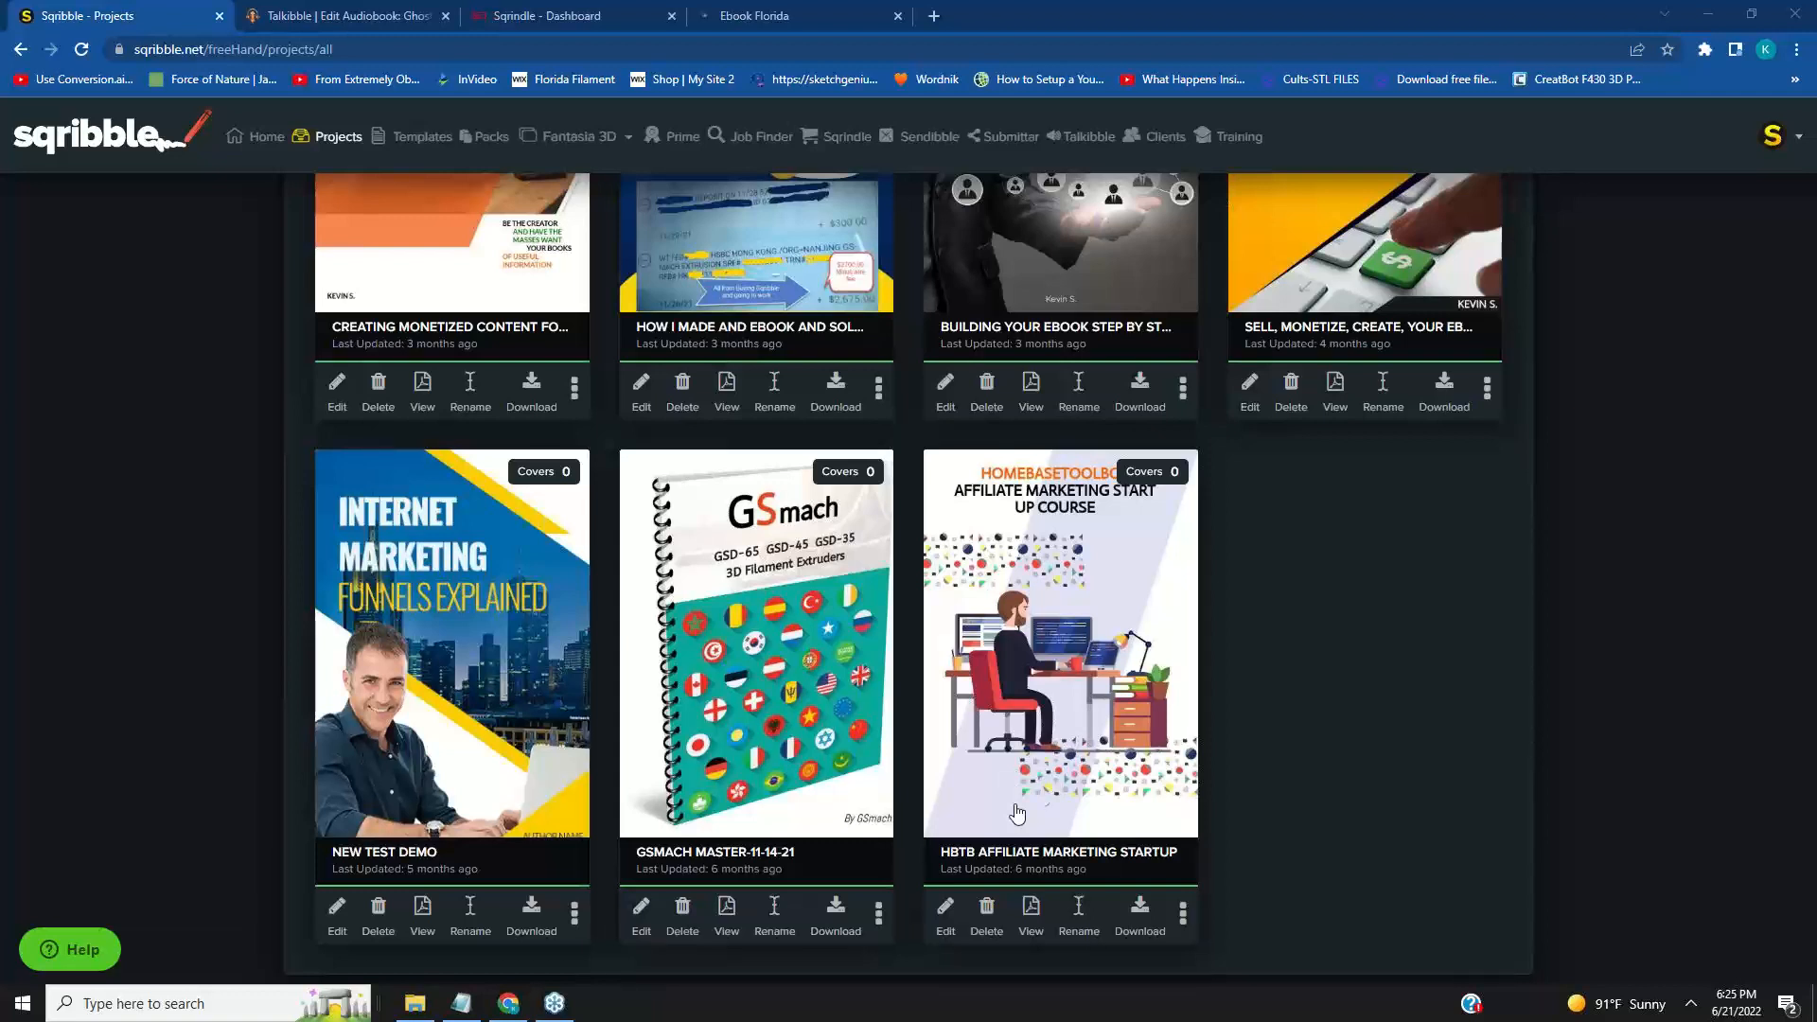
scroll(1560, 572, "up", 8)
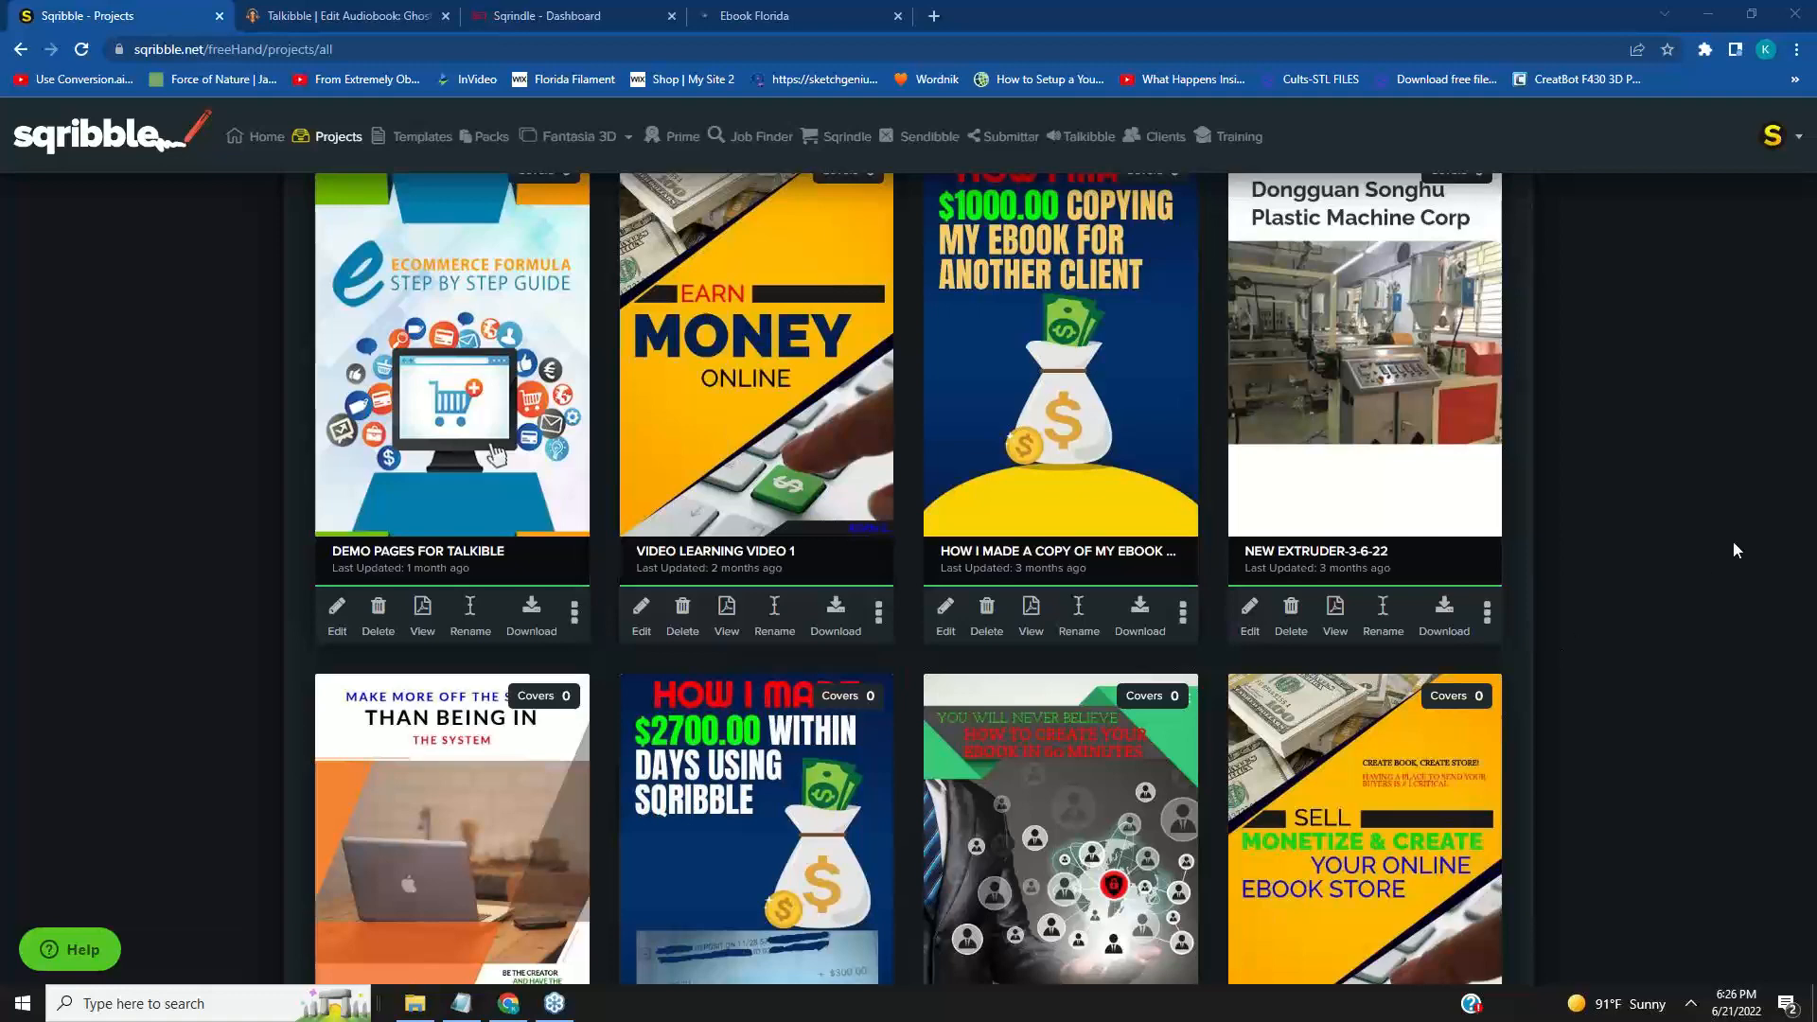
Review the ebook covers in the first three rows of the projects list.
scroll(1741, 539, "up", 4)
scroll(1740, 539, "up", 3)
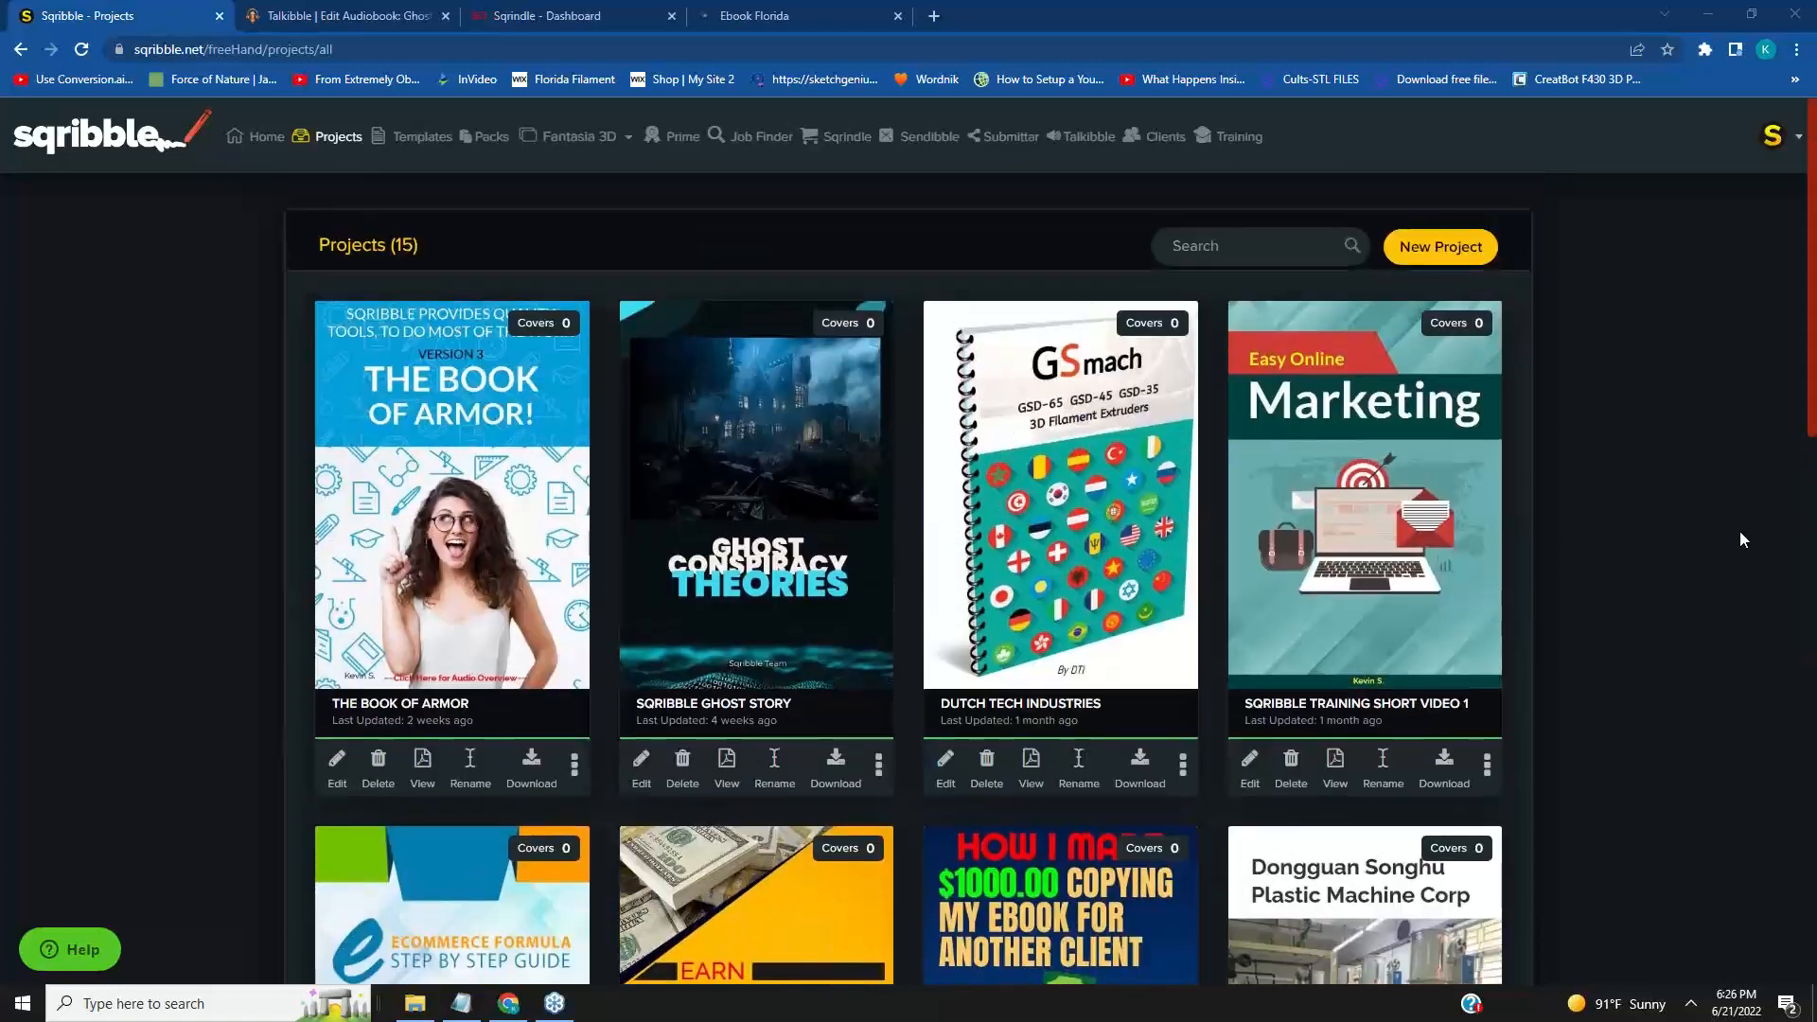
scroll(1744, 540, "down", 2)
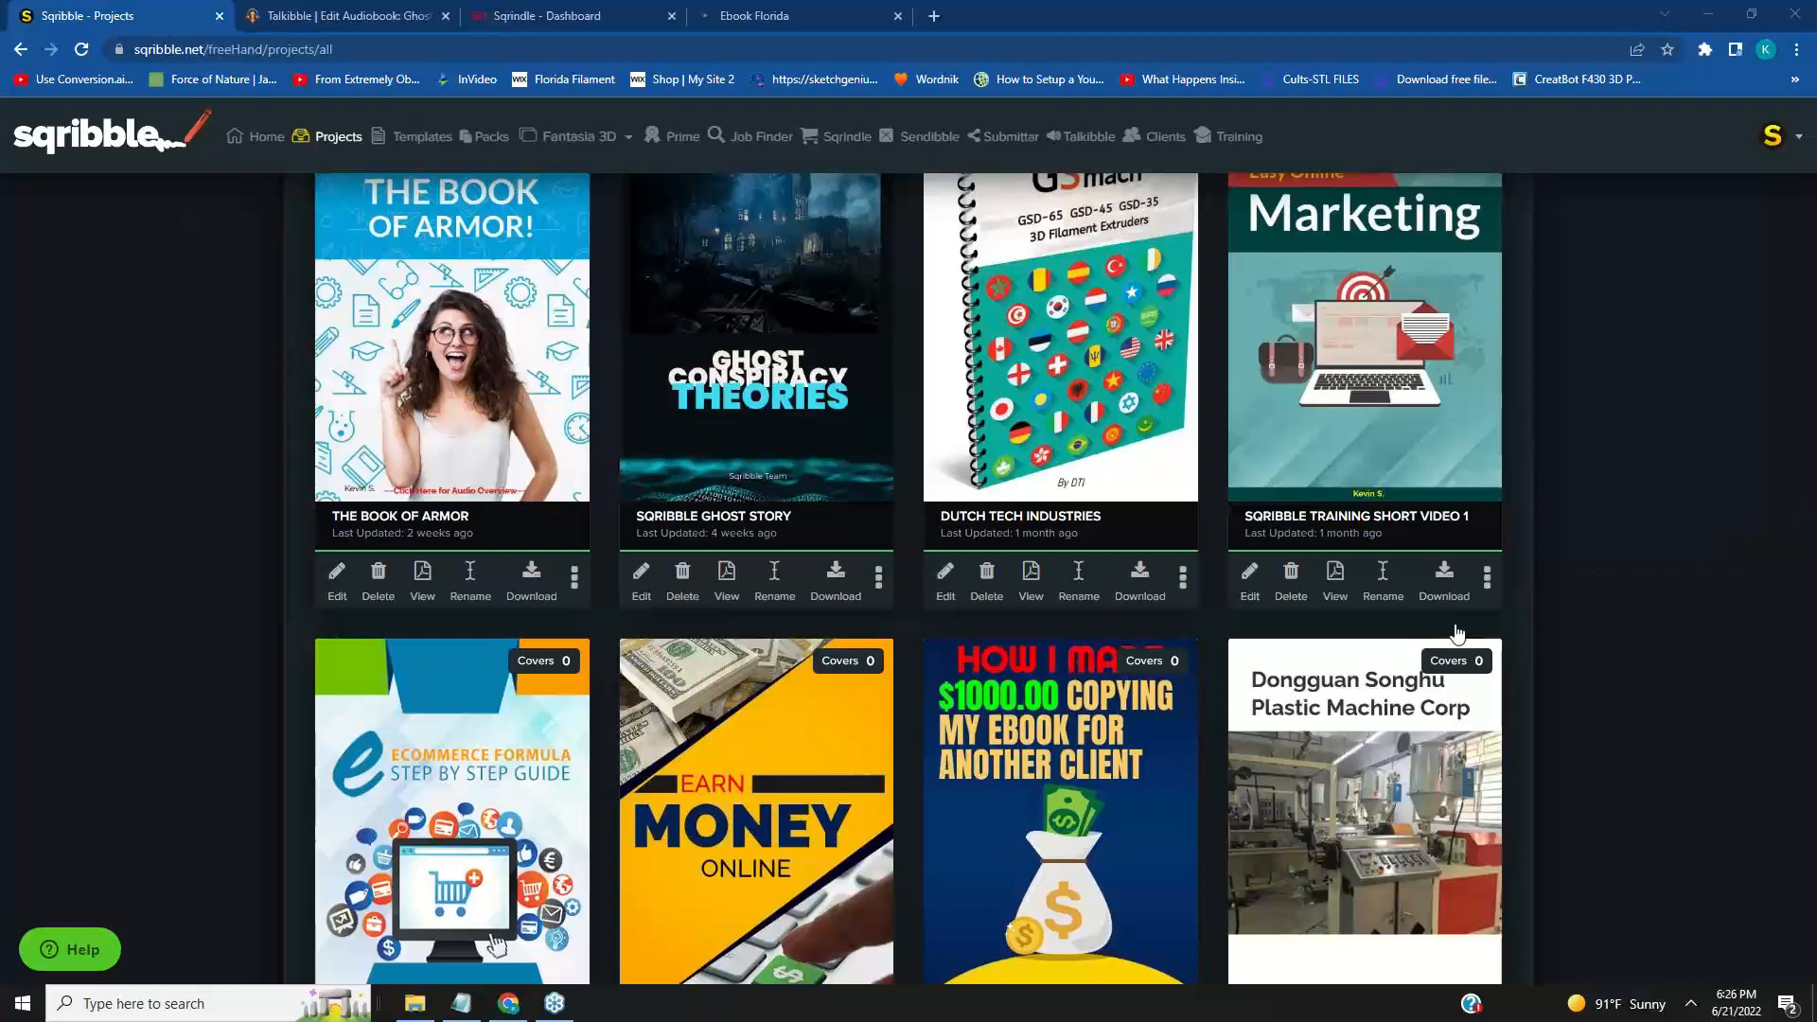
scroll(1429, 644, "down", 5)
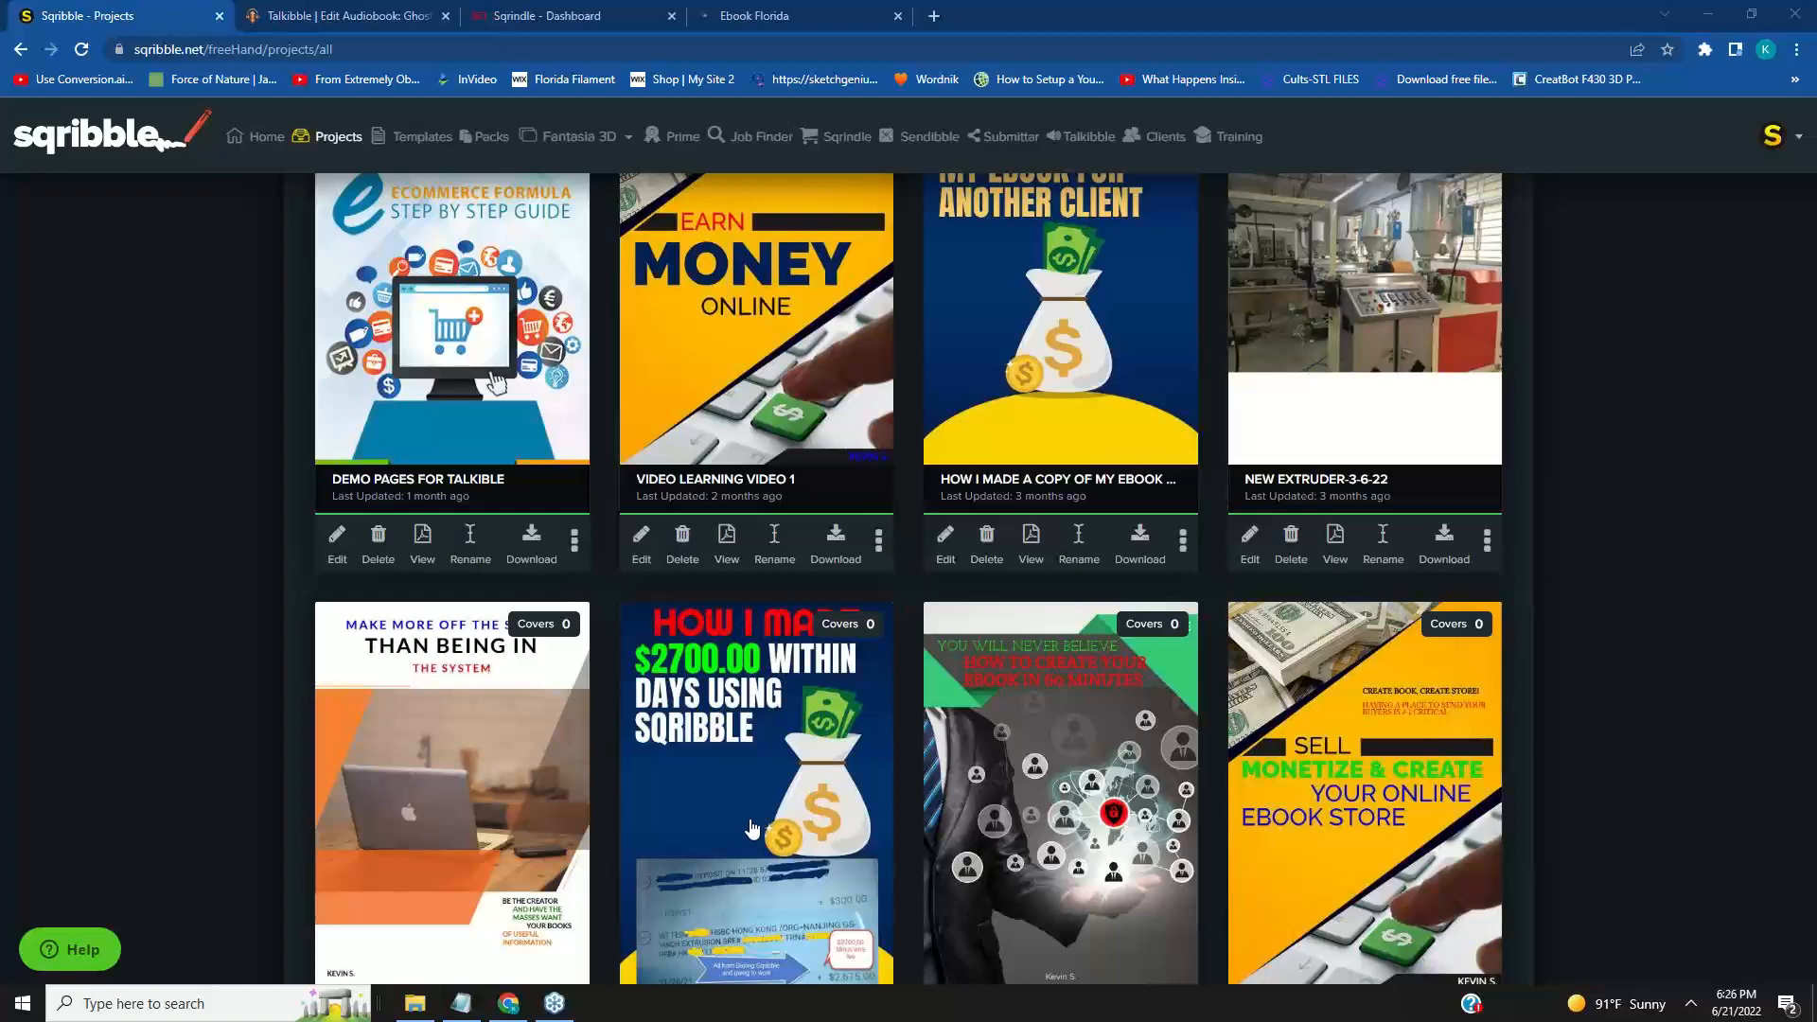
scroll(752, 830, "up", 7)
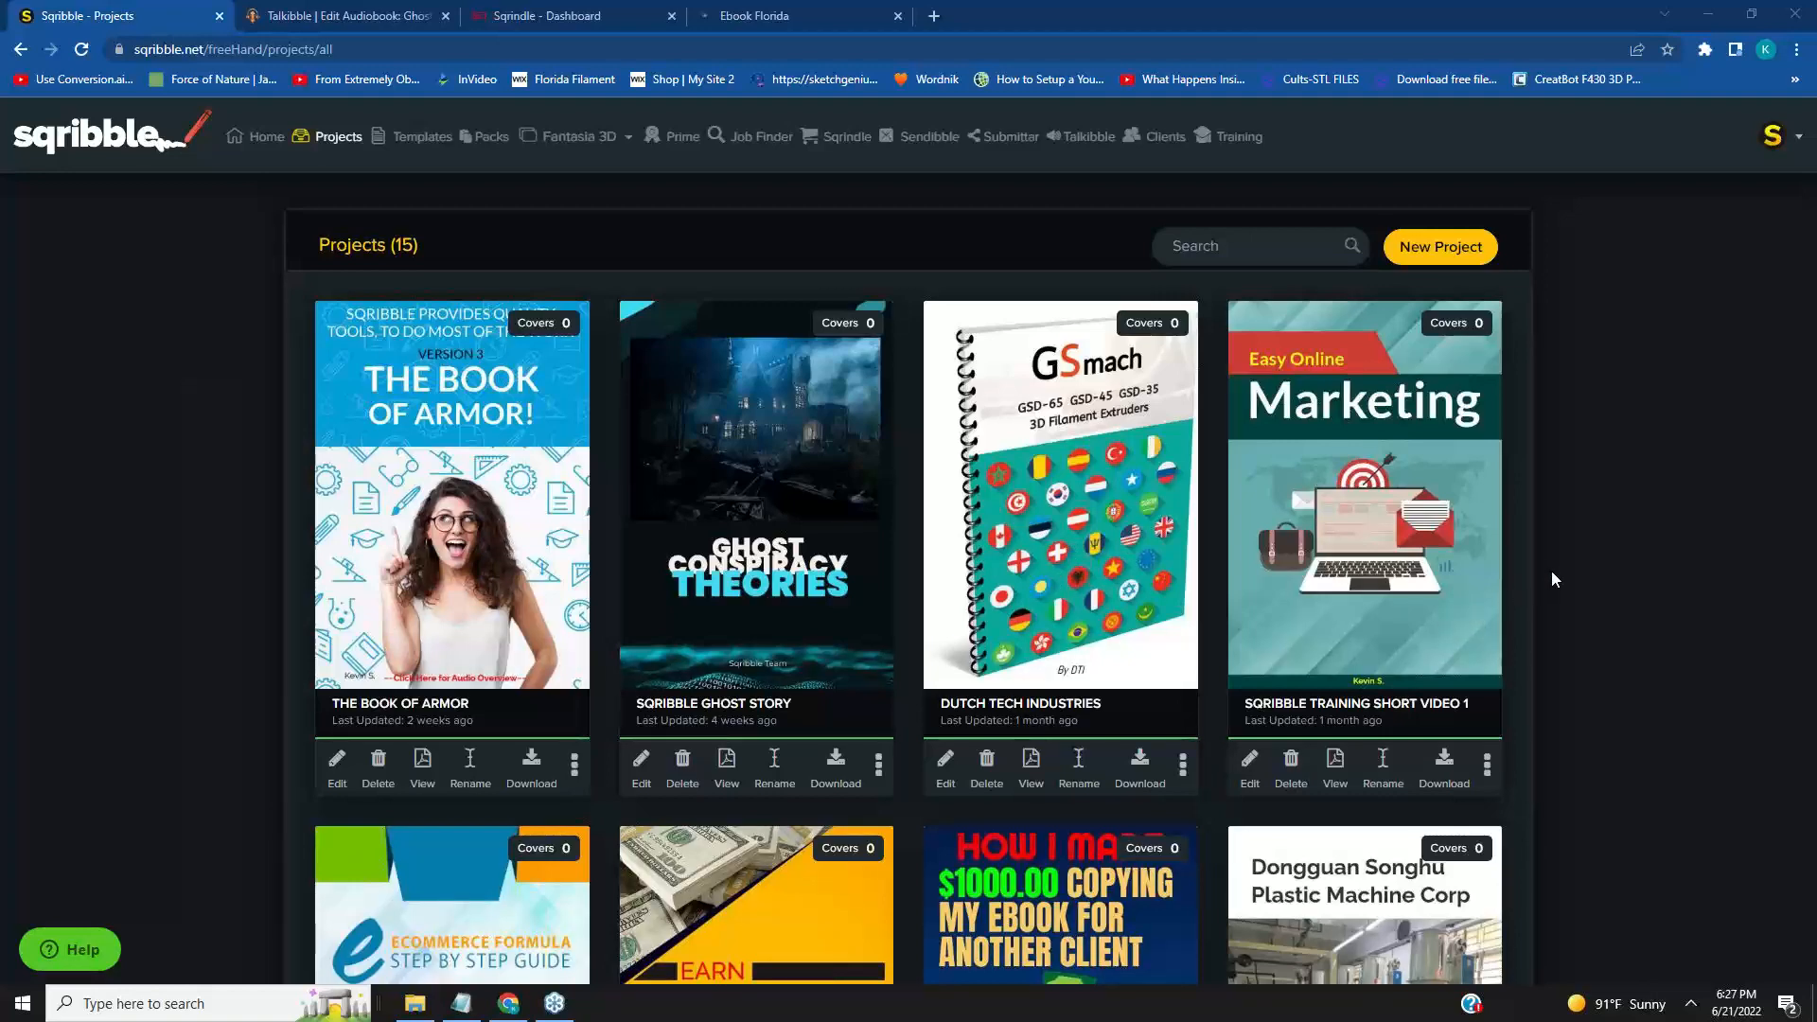
Find the GSmach Master-11-14-21 project among the oldest ebooks and open it for viewing.
scroll(1552, 570, "down", 2)
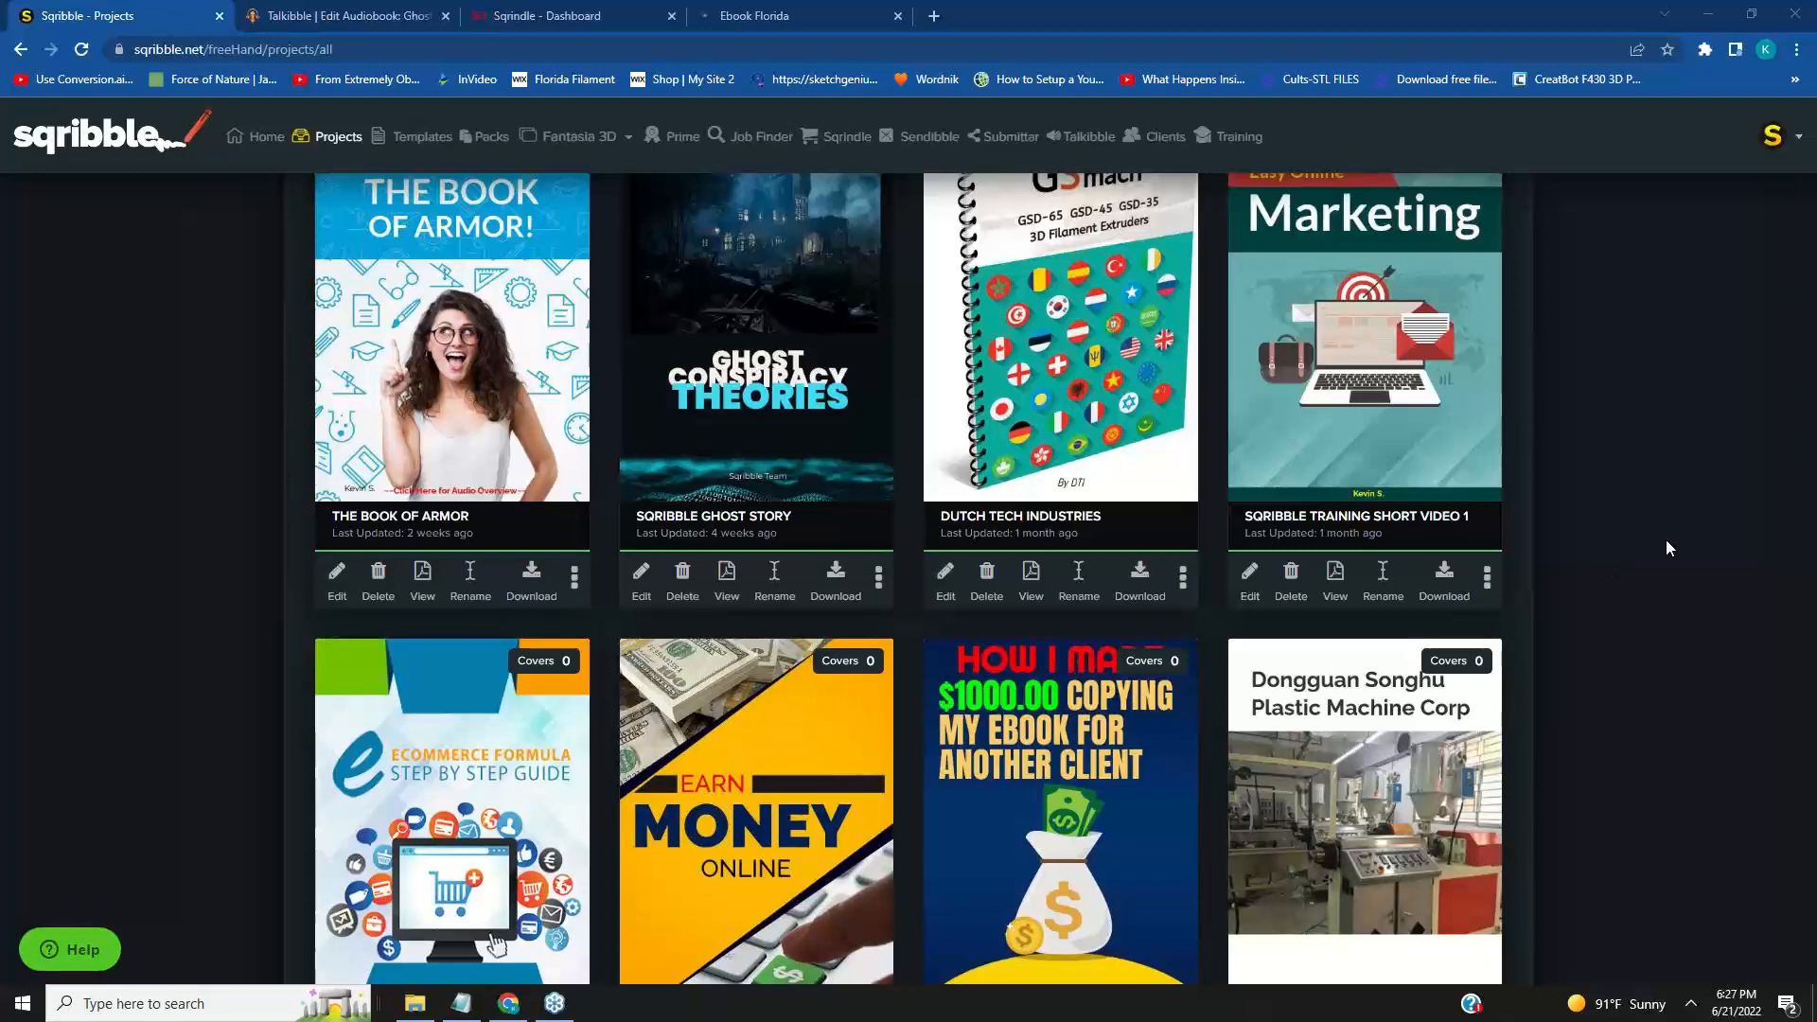
scroll(1674, 567, "down", 8)
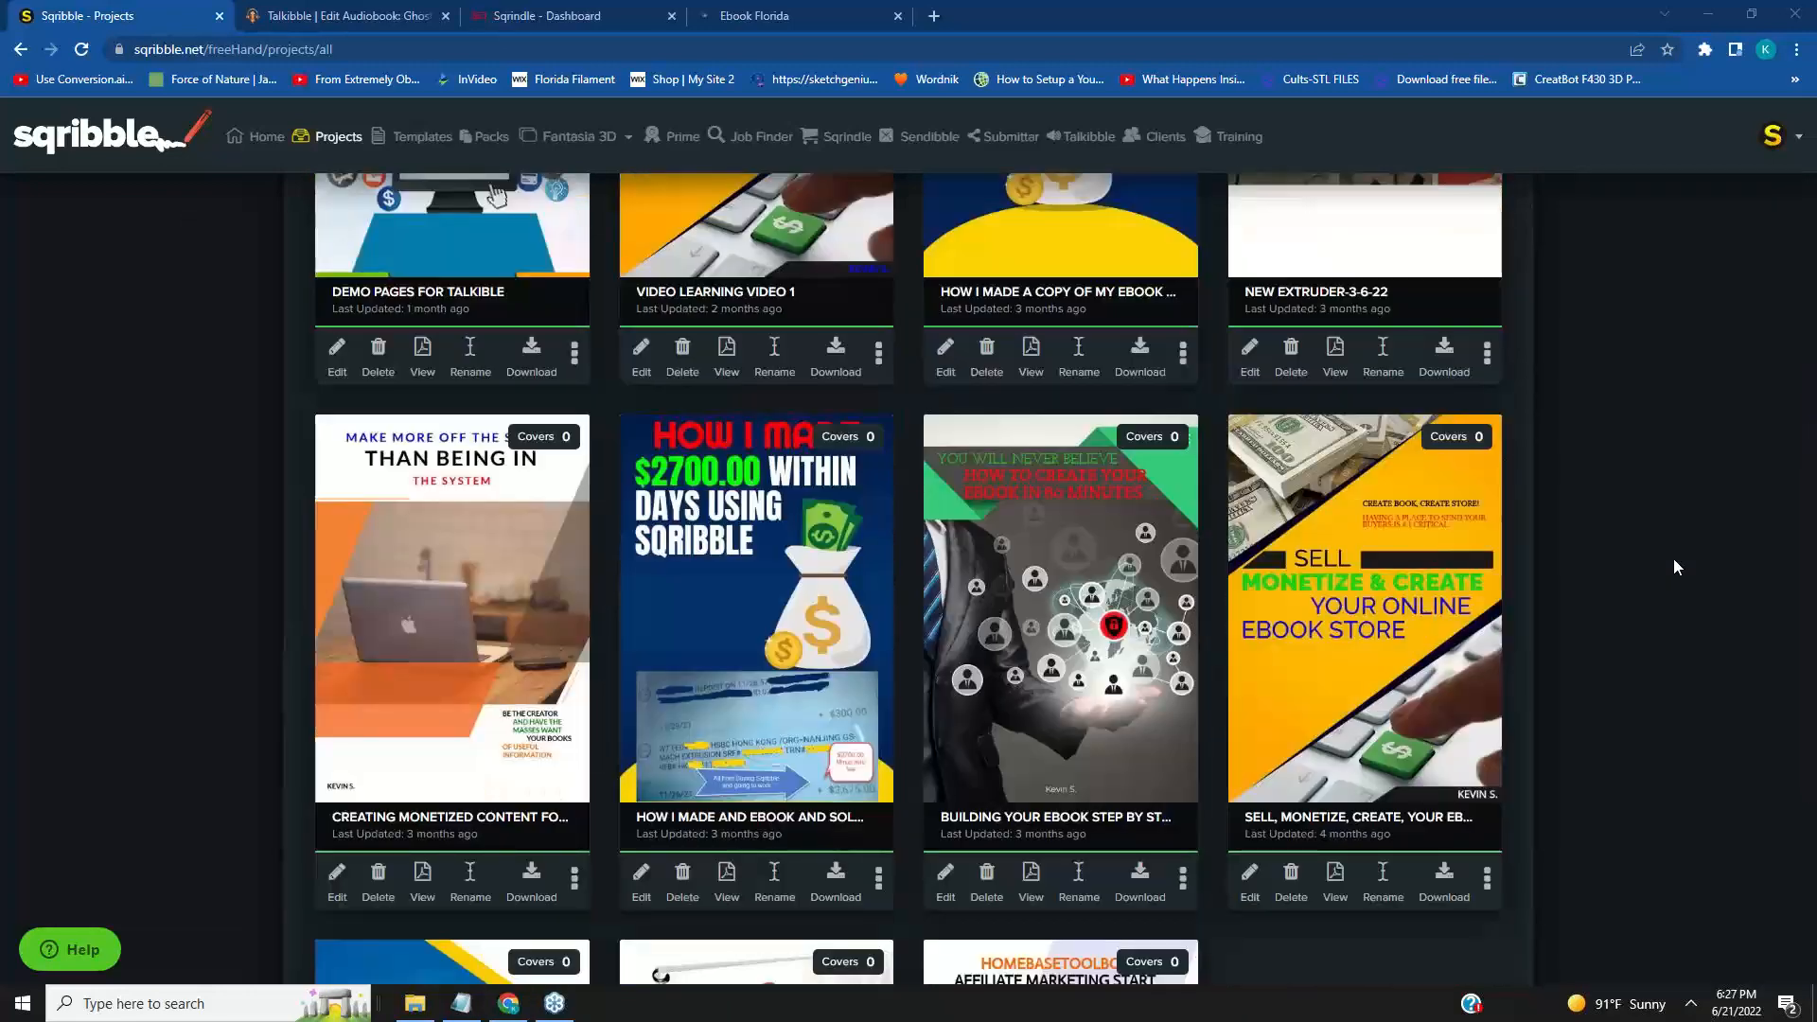
scroll(1674, 560, "down", 5)
scroll(1673, 559, "up", 2)
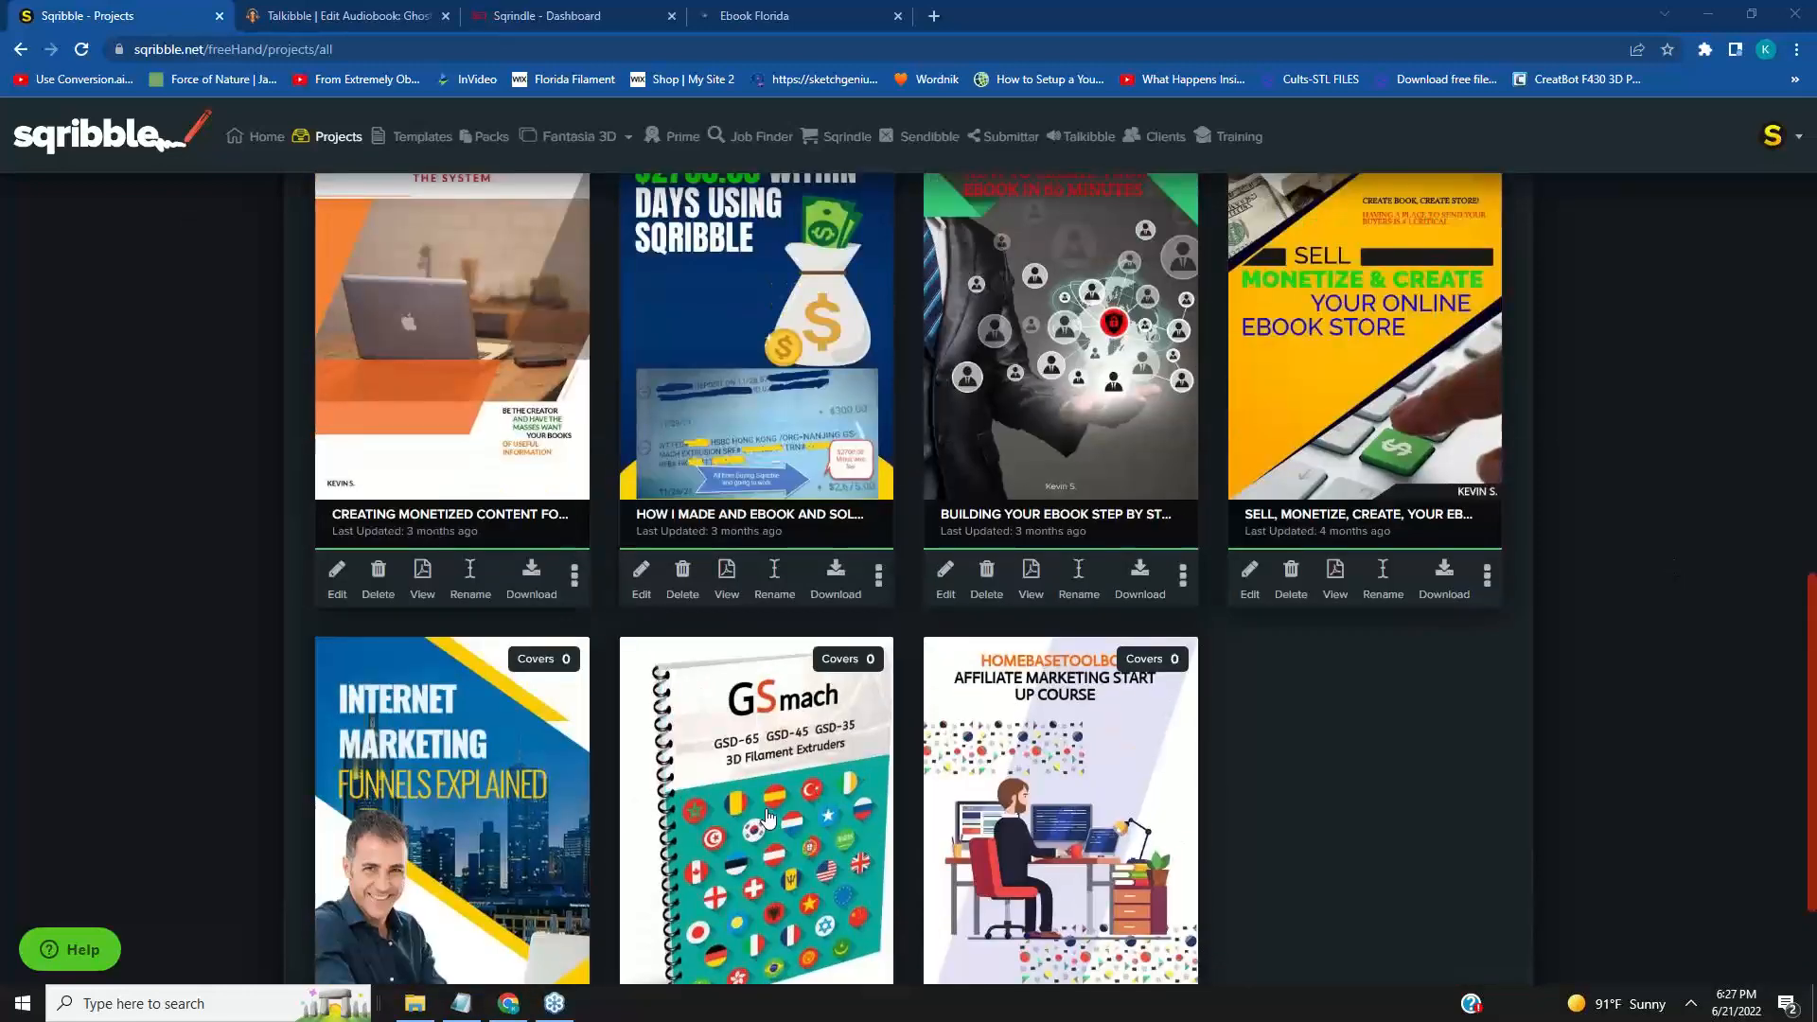
scroll(1342, 655, "down", 1)
scroll(1342, 655, "down", 2)
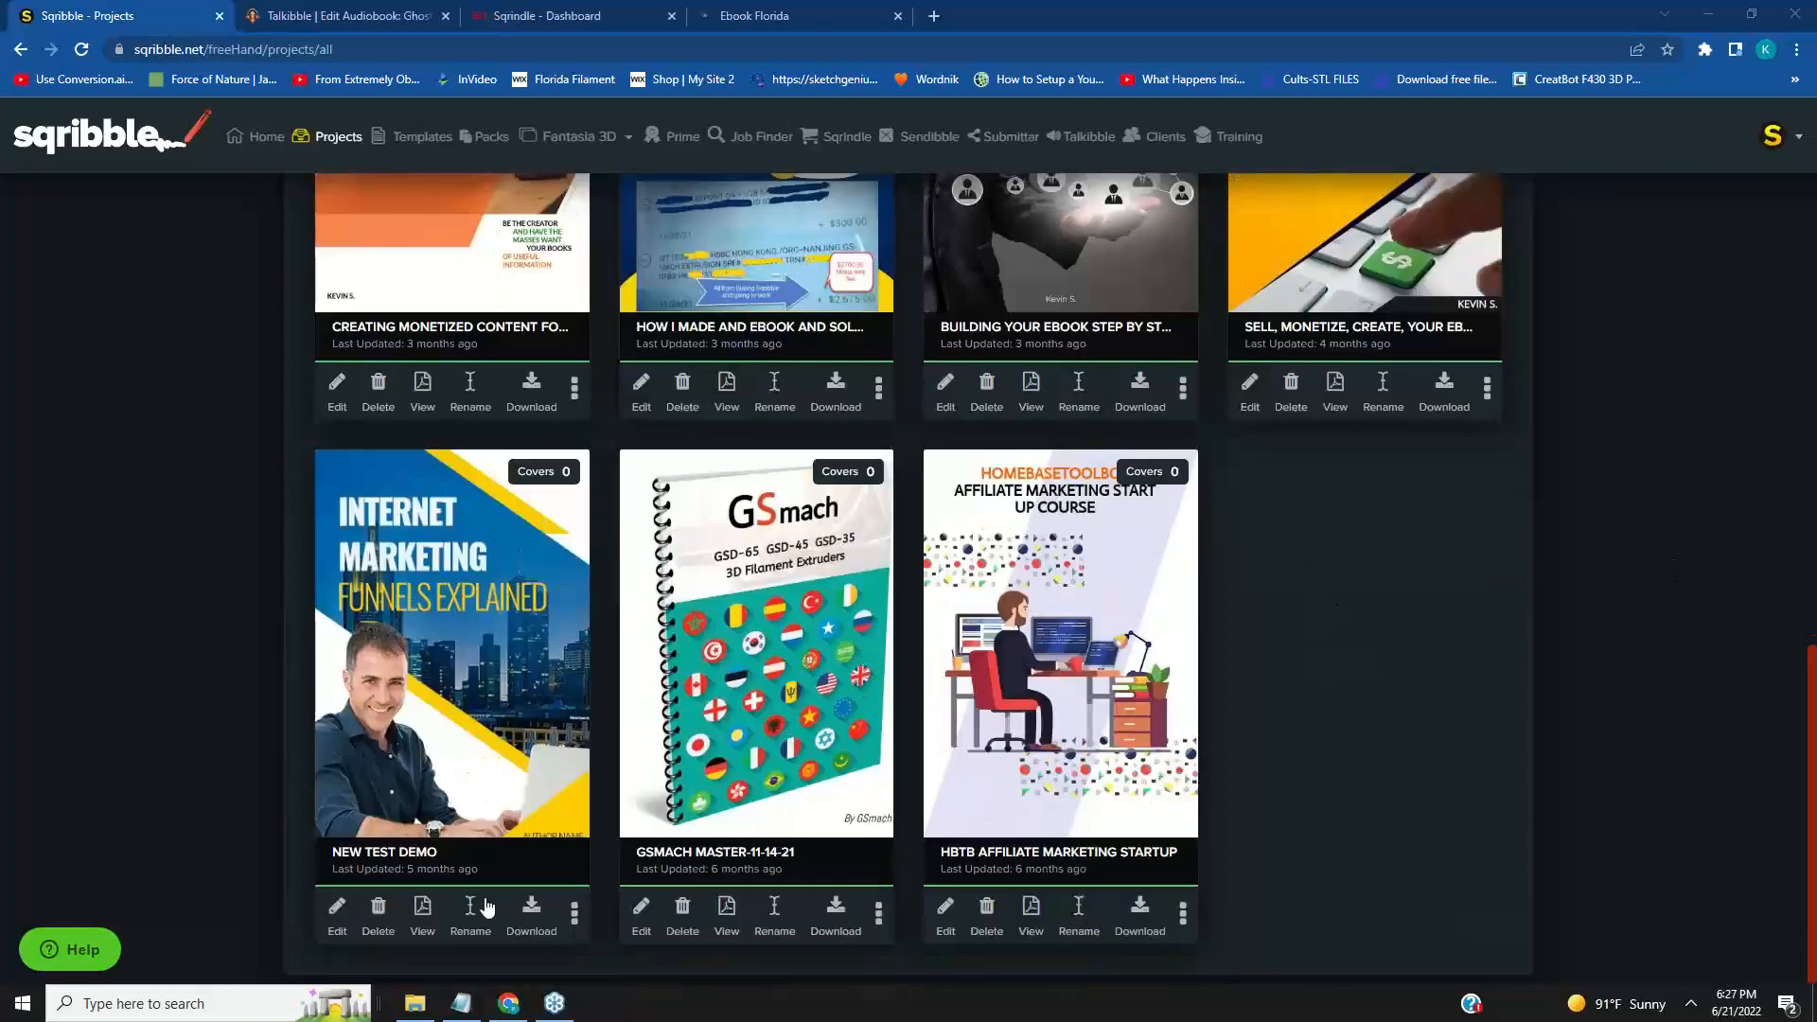
left_click(726, 908)
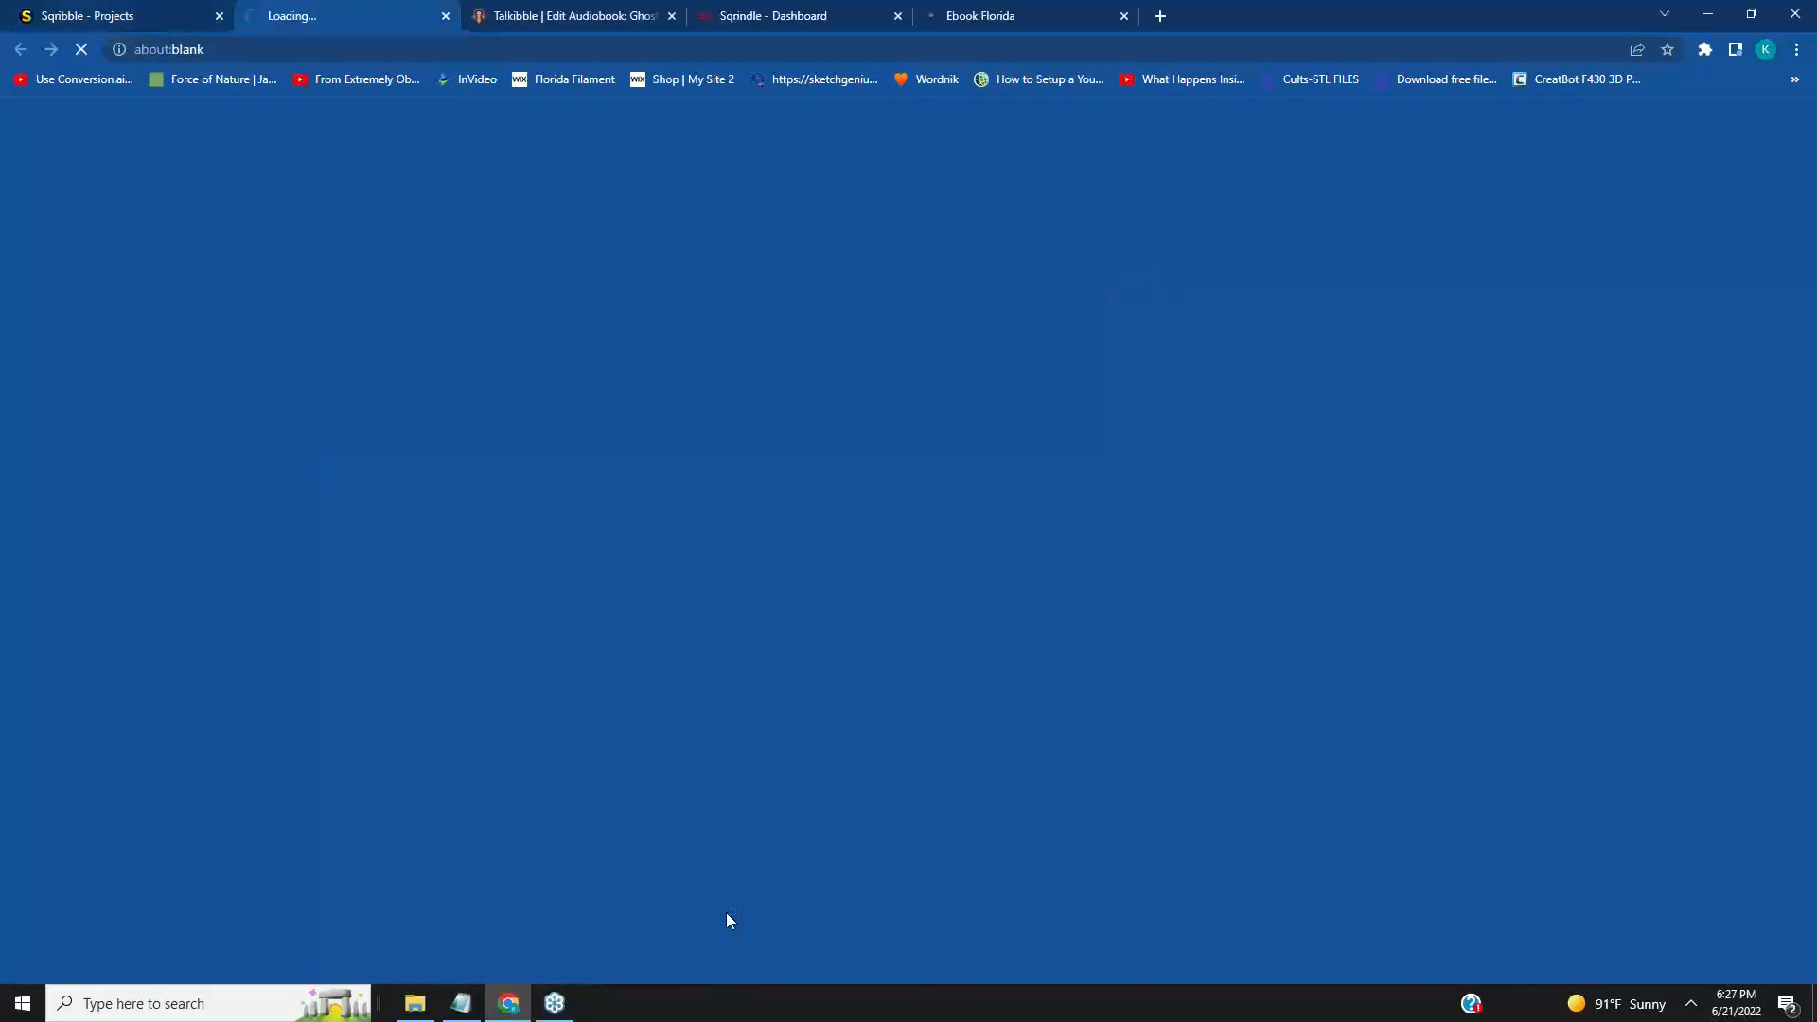
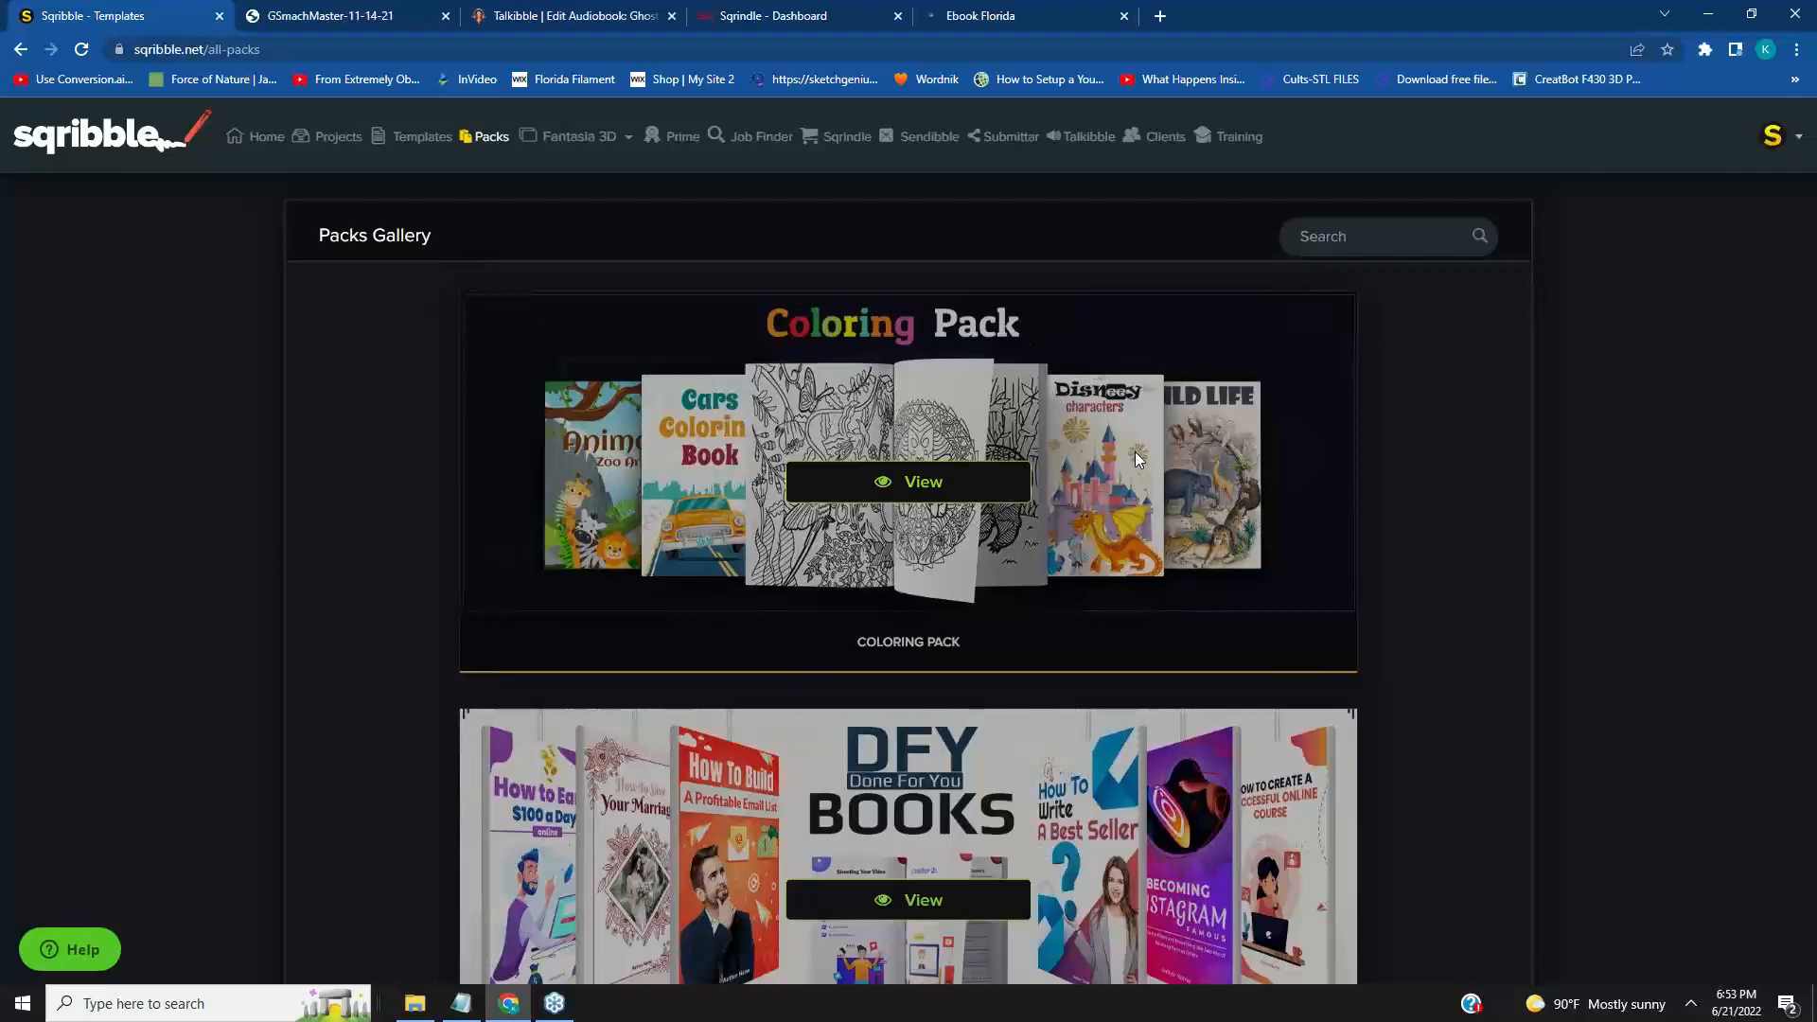
Examine the Coloring Pack, Done For You Ebooks and Journals & Planners packs in the packs gallery.
scroll(1247, 508, "down", 4)
scroll(1258, 487, "up", 4)
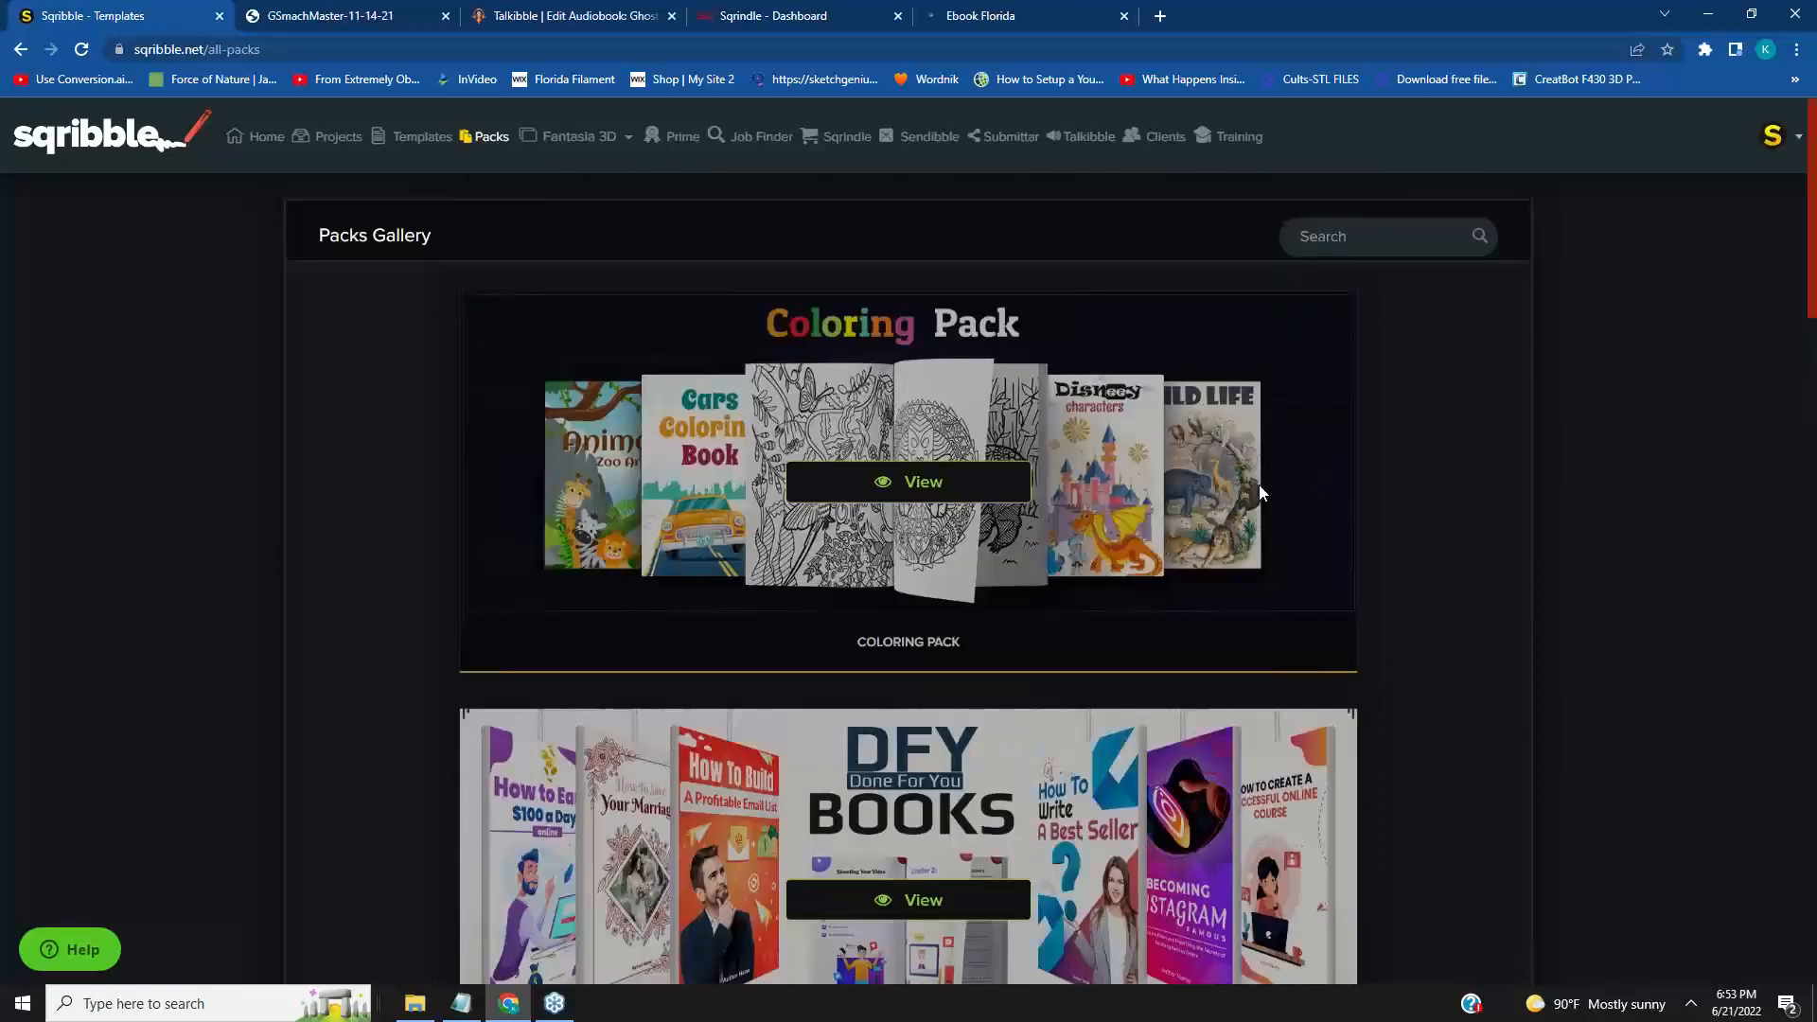
scroll(1274, 479, "down", 5)
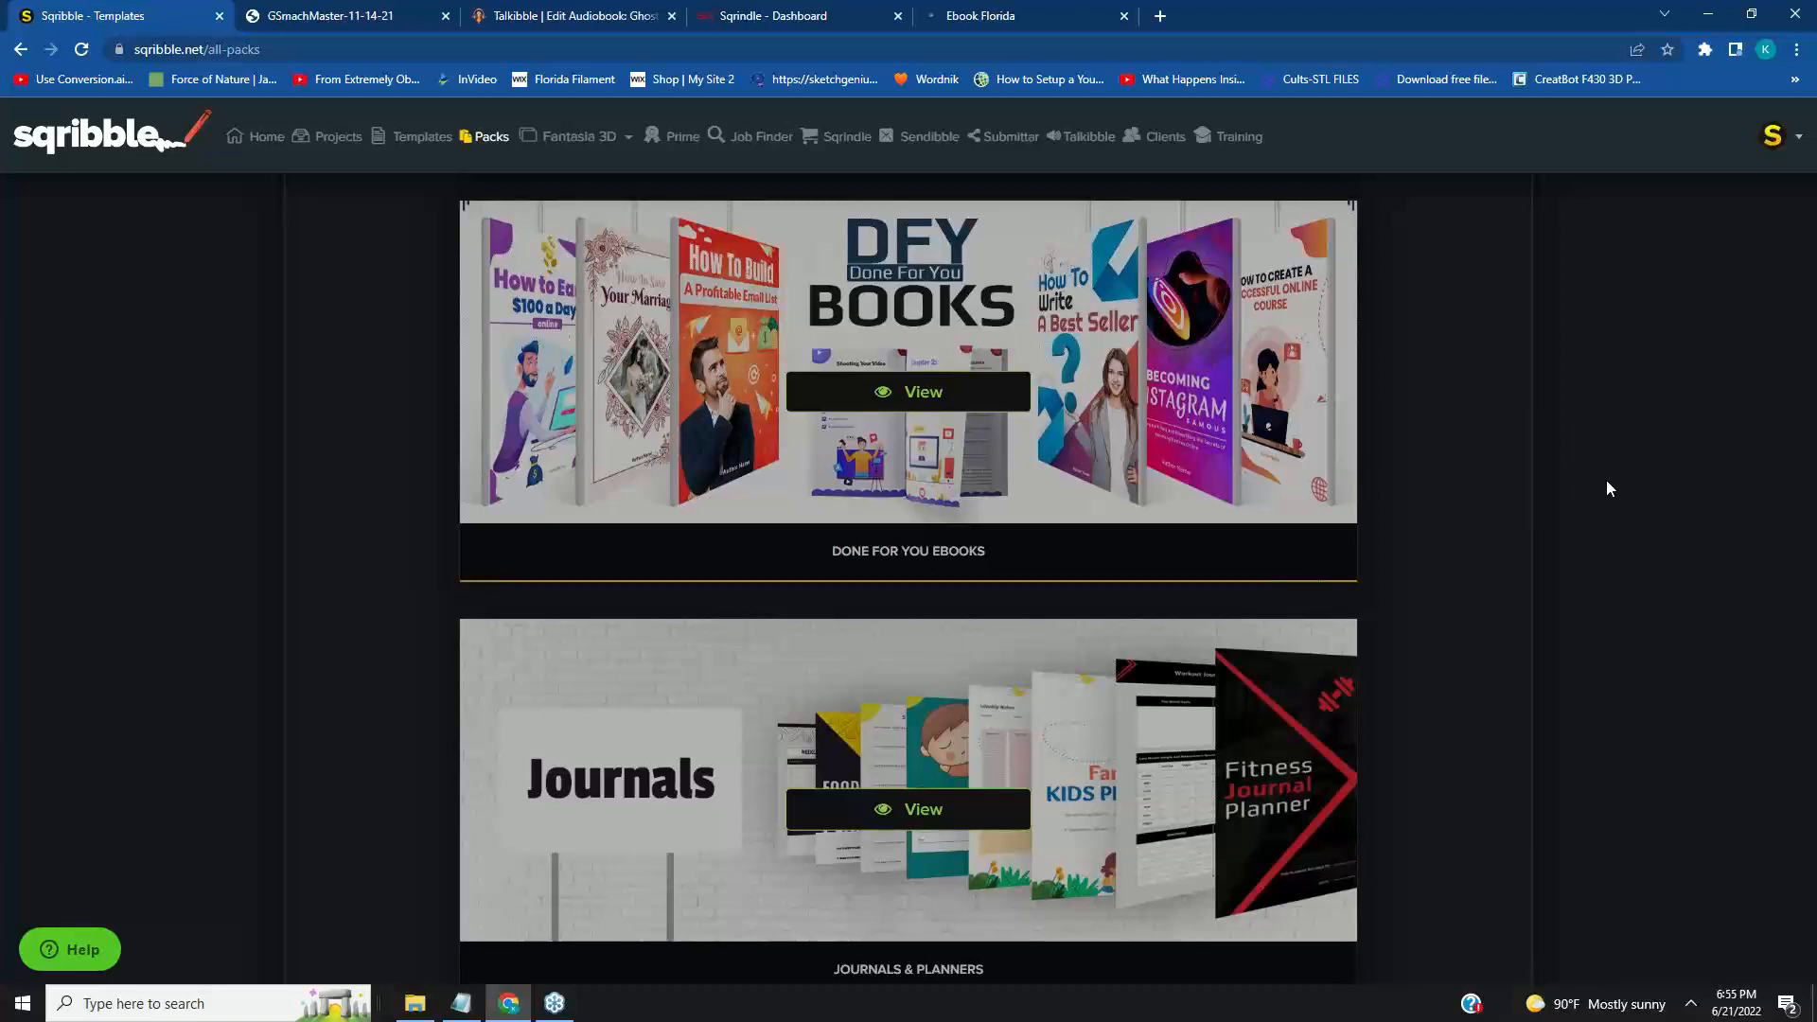
scroll(1607, 488, "down", 4)
scroll(1611, 487, "up", 3)
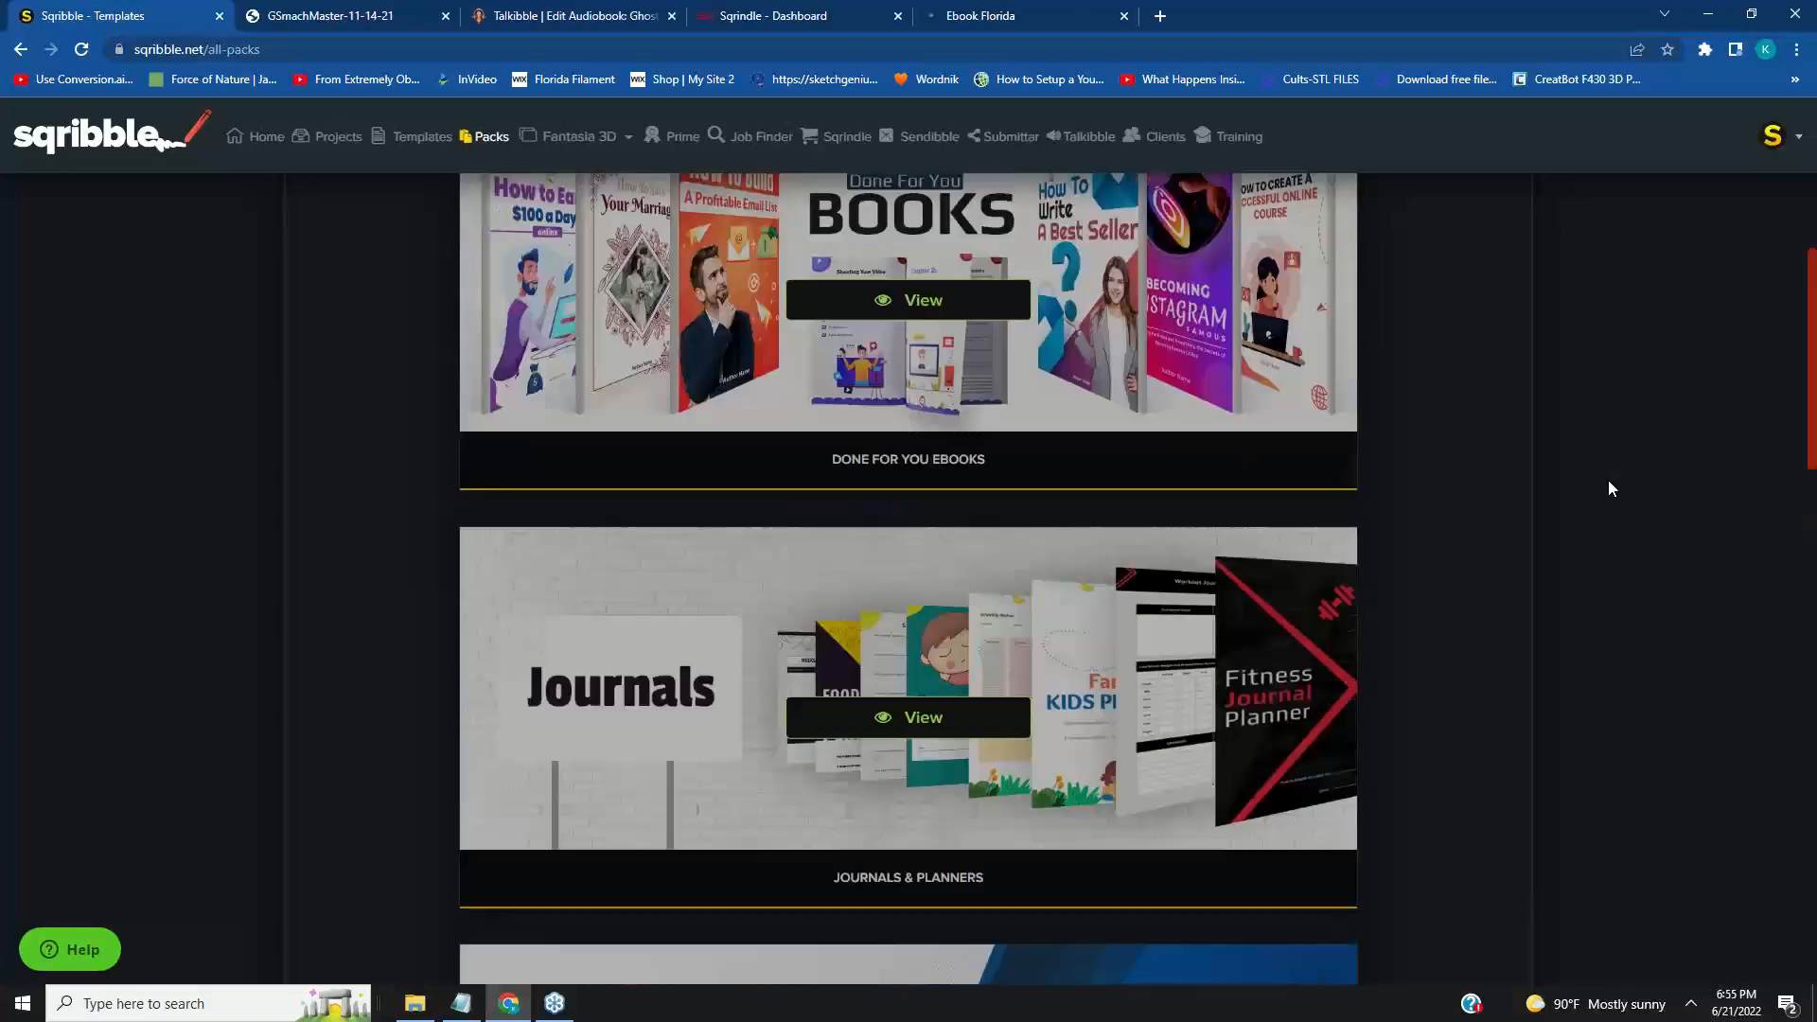
scroll(1609, 482, "up", 1)
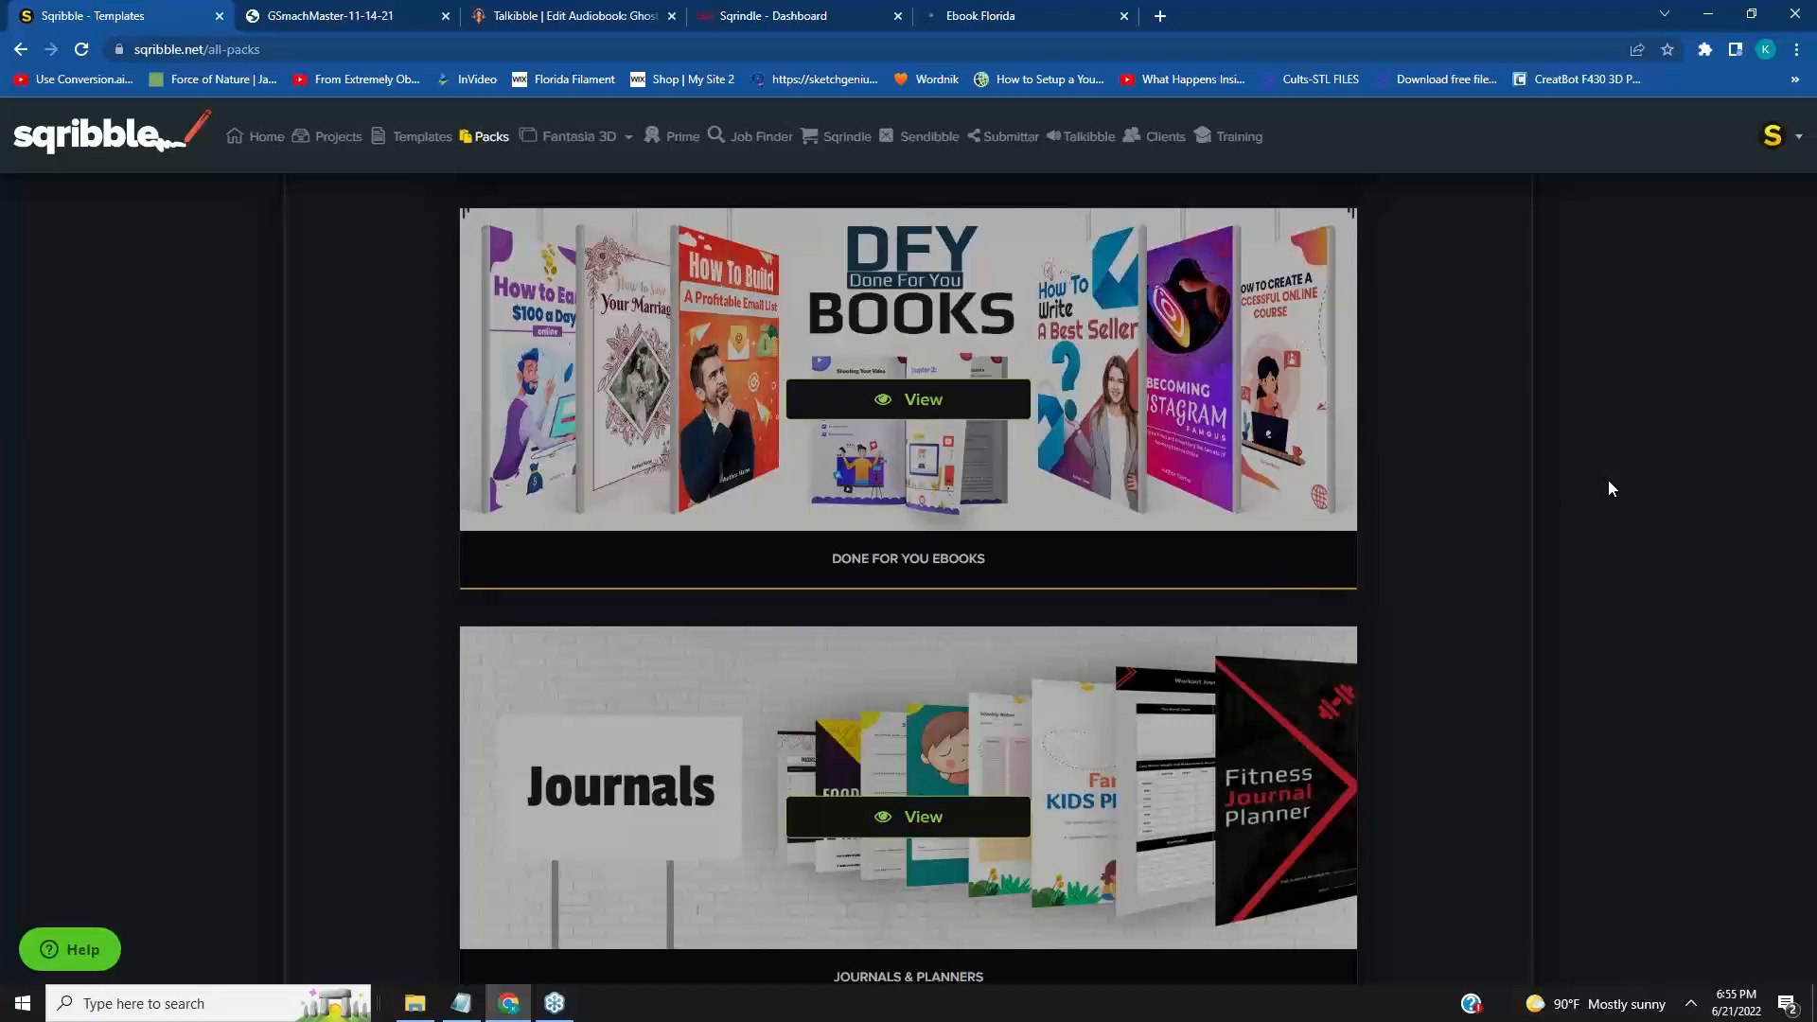
scroll(1609, 489, "down", 4)
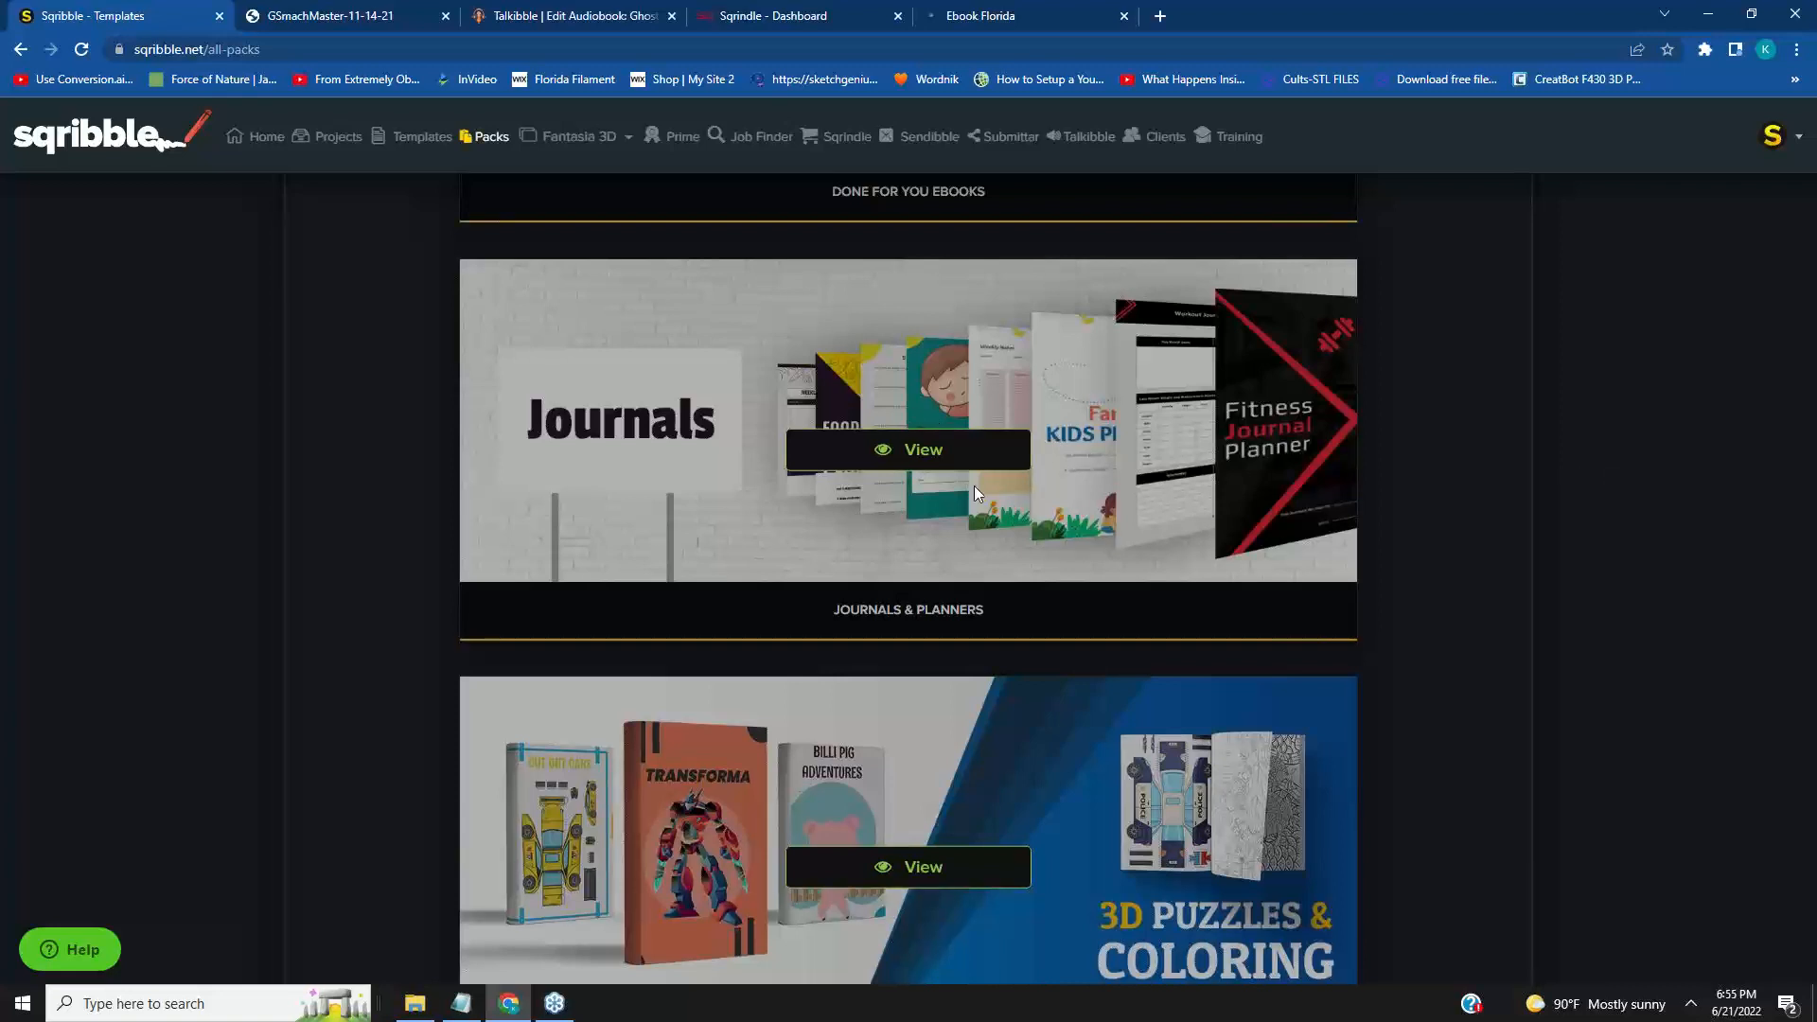
scroll(973, 486, "up", 4)
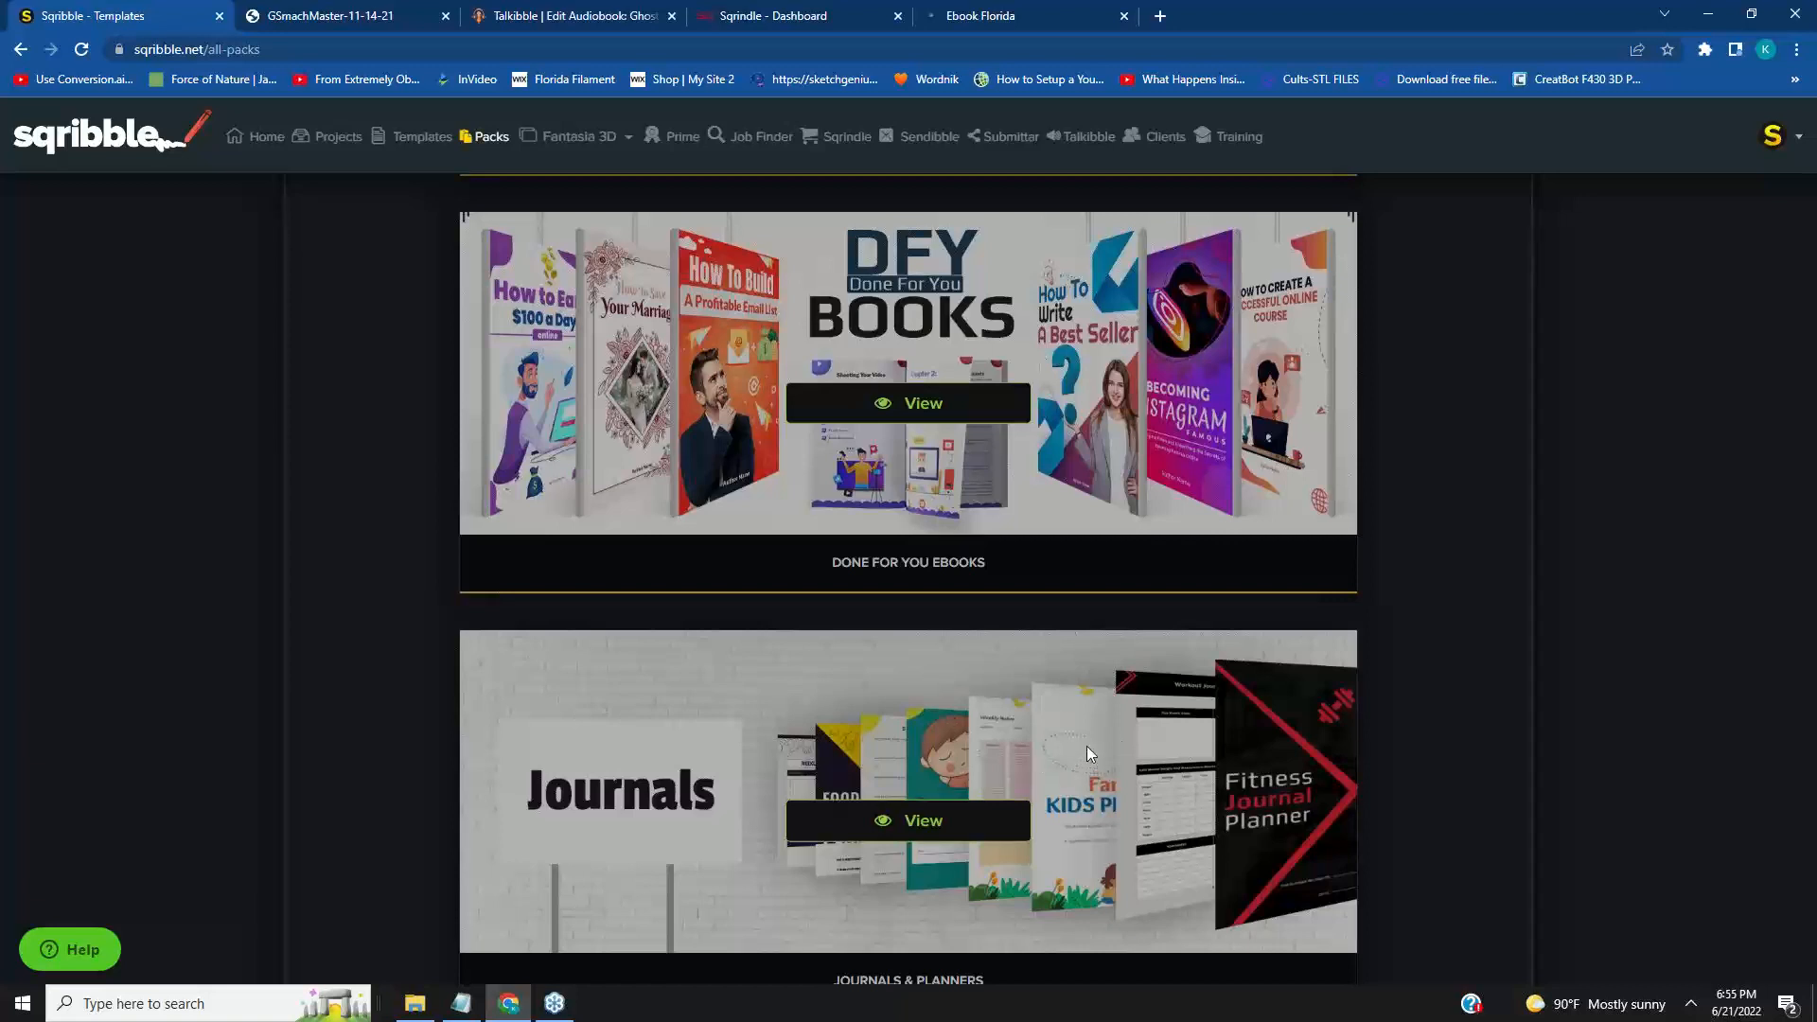
scroll(1087, 745, "down", 4)
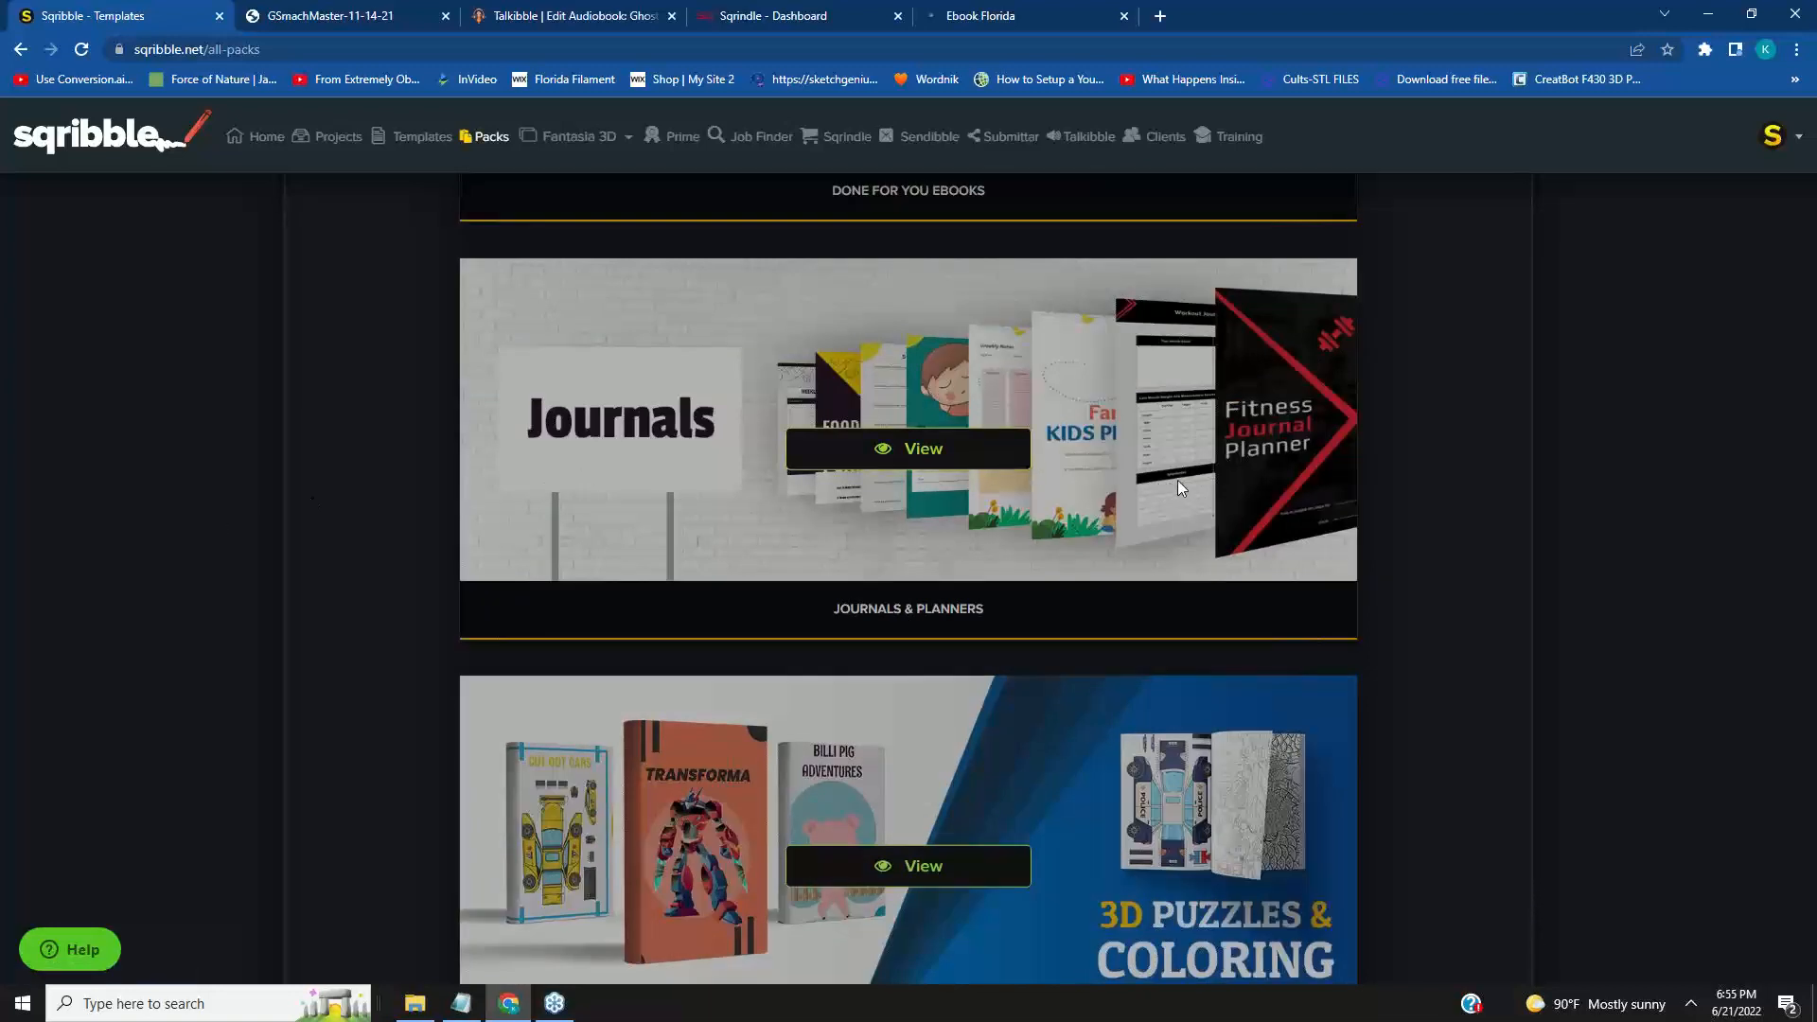
scroll(1194, 404, "down", 2)
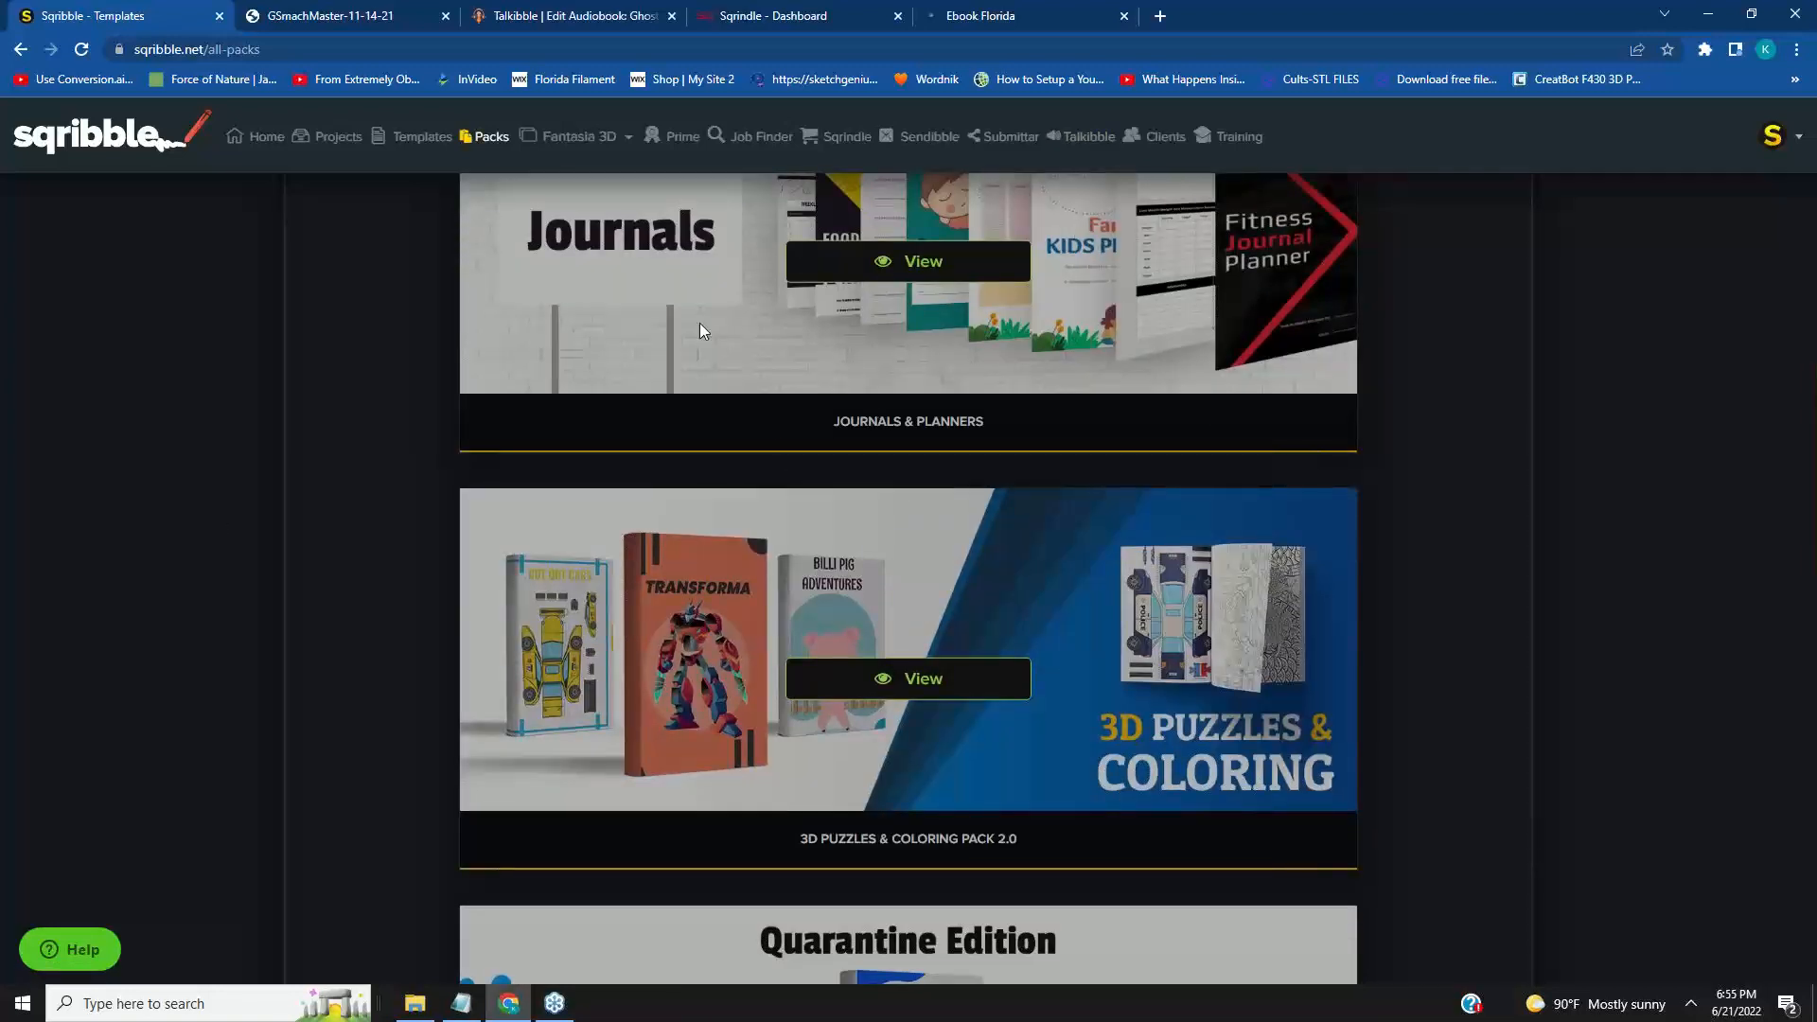
scroll(1150, 338, "up", 4)
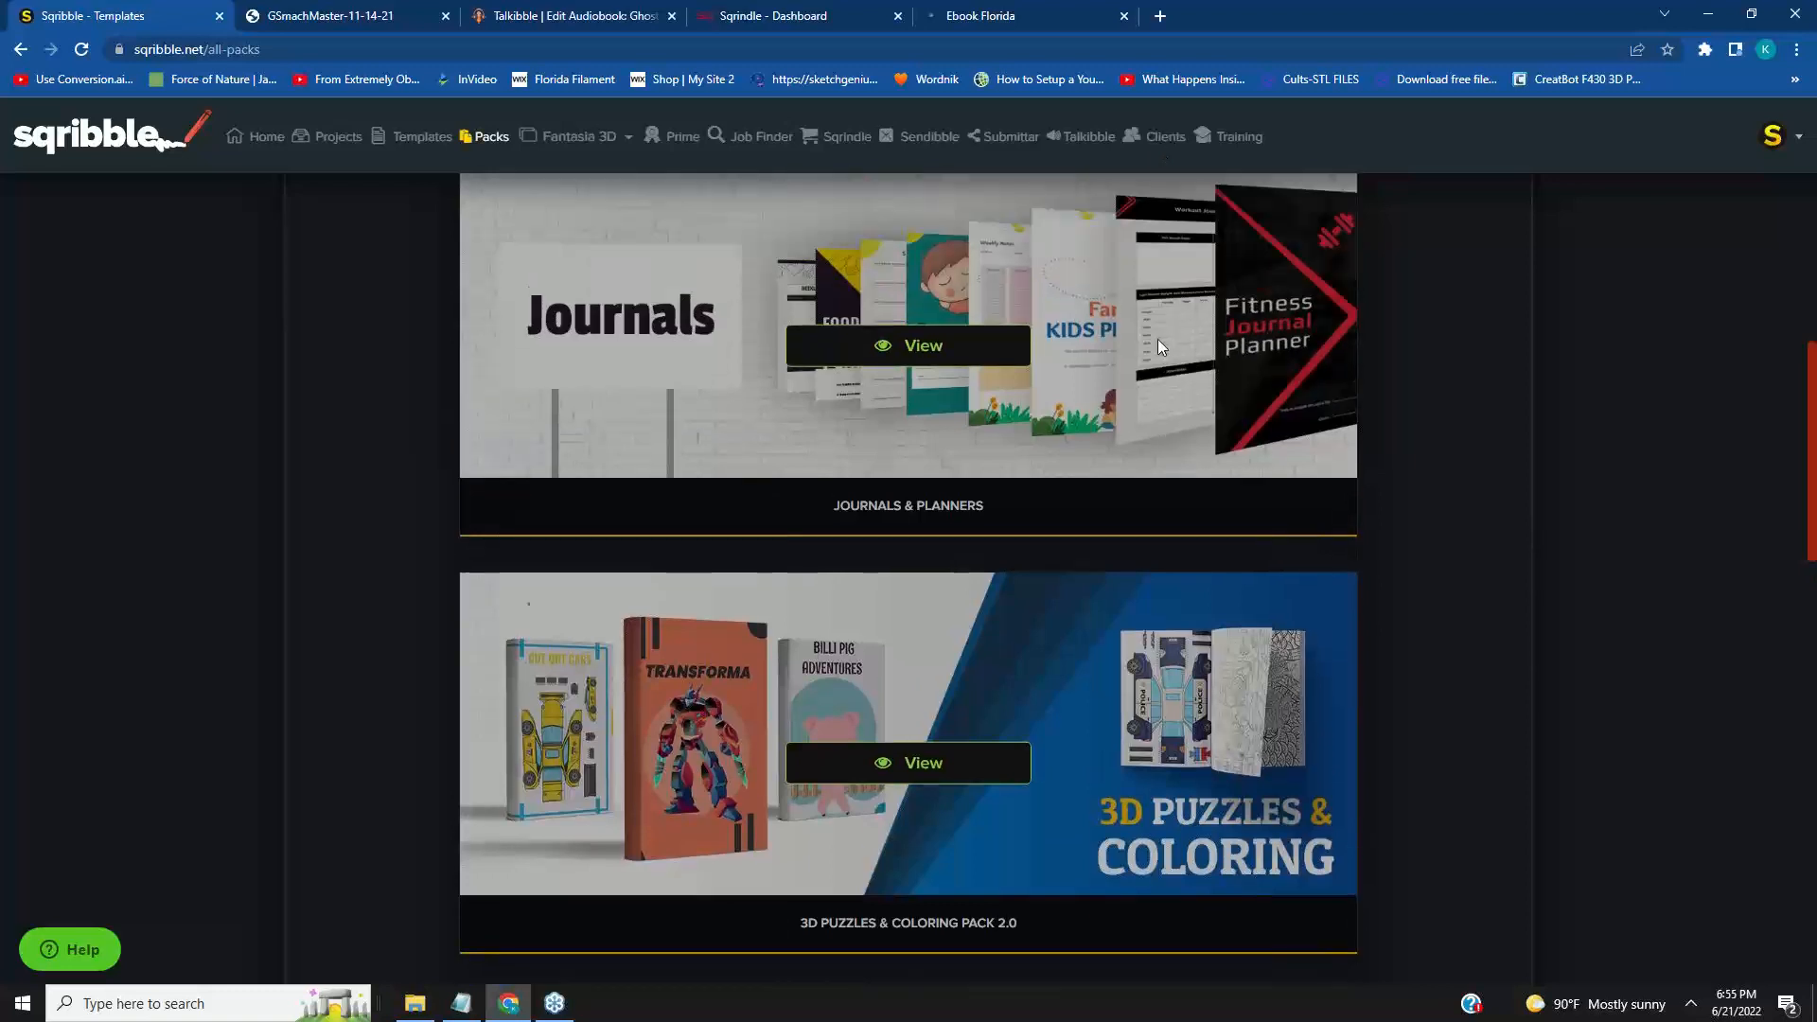
scroll(1172, 360, "up", 2)
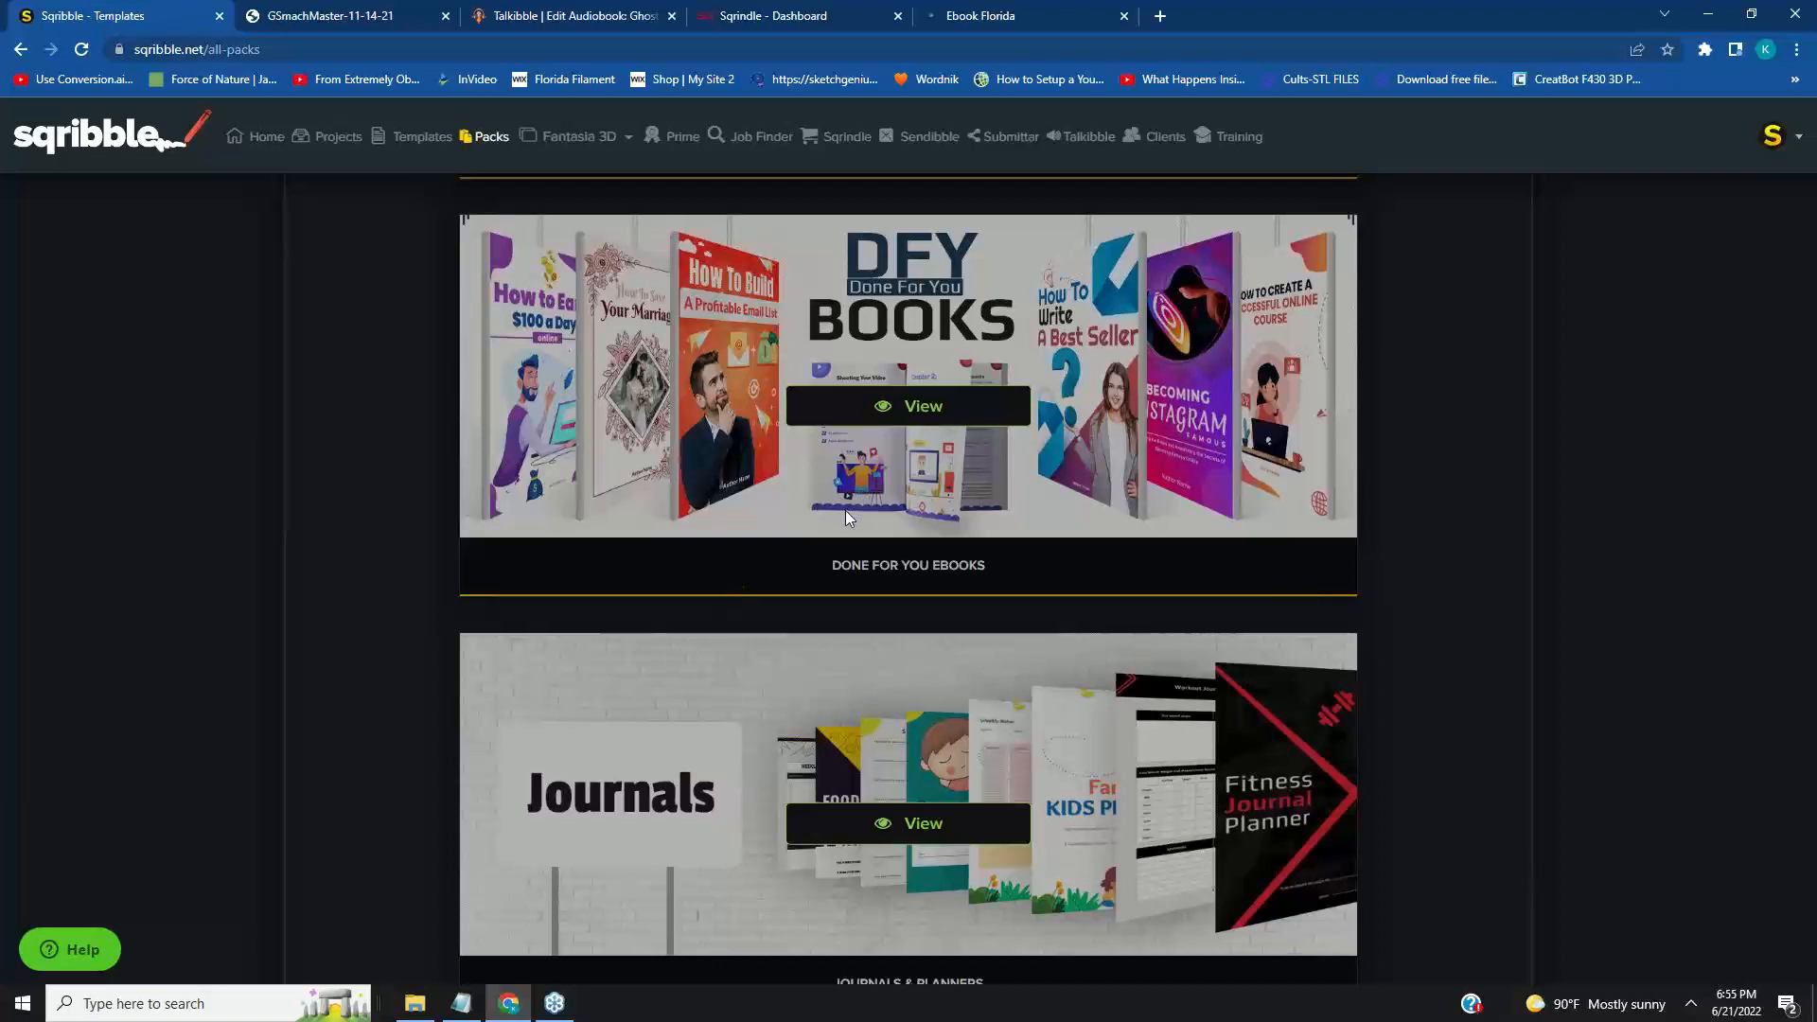
Look through the remaining packs, from 3D Puzzles & Coloring Pack 2.0 and Quarantine Edition down to the Tangram Pack.
scroll(1473, 425, "down", 5)
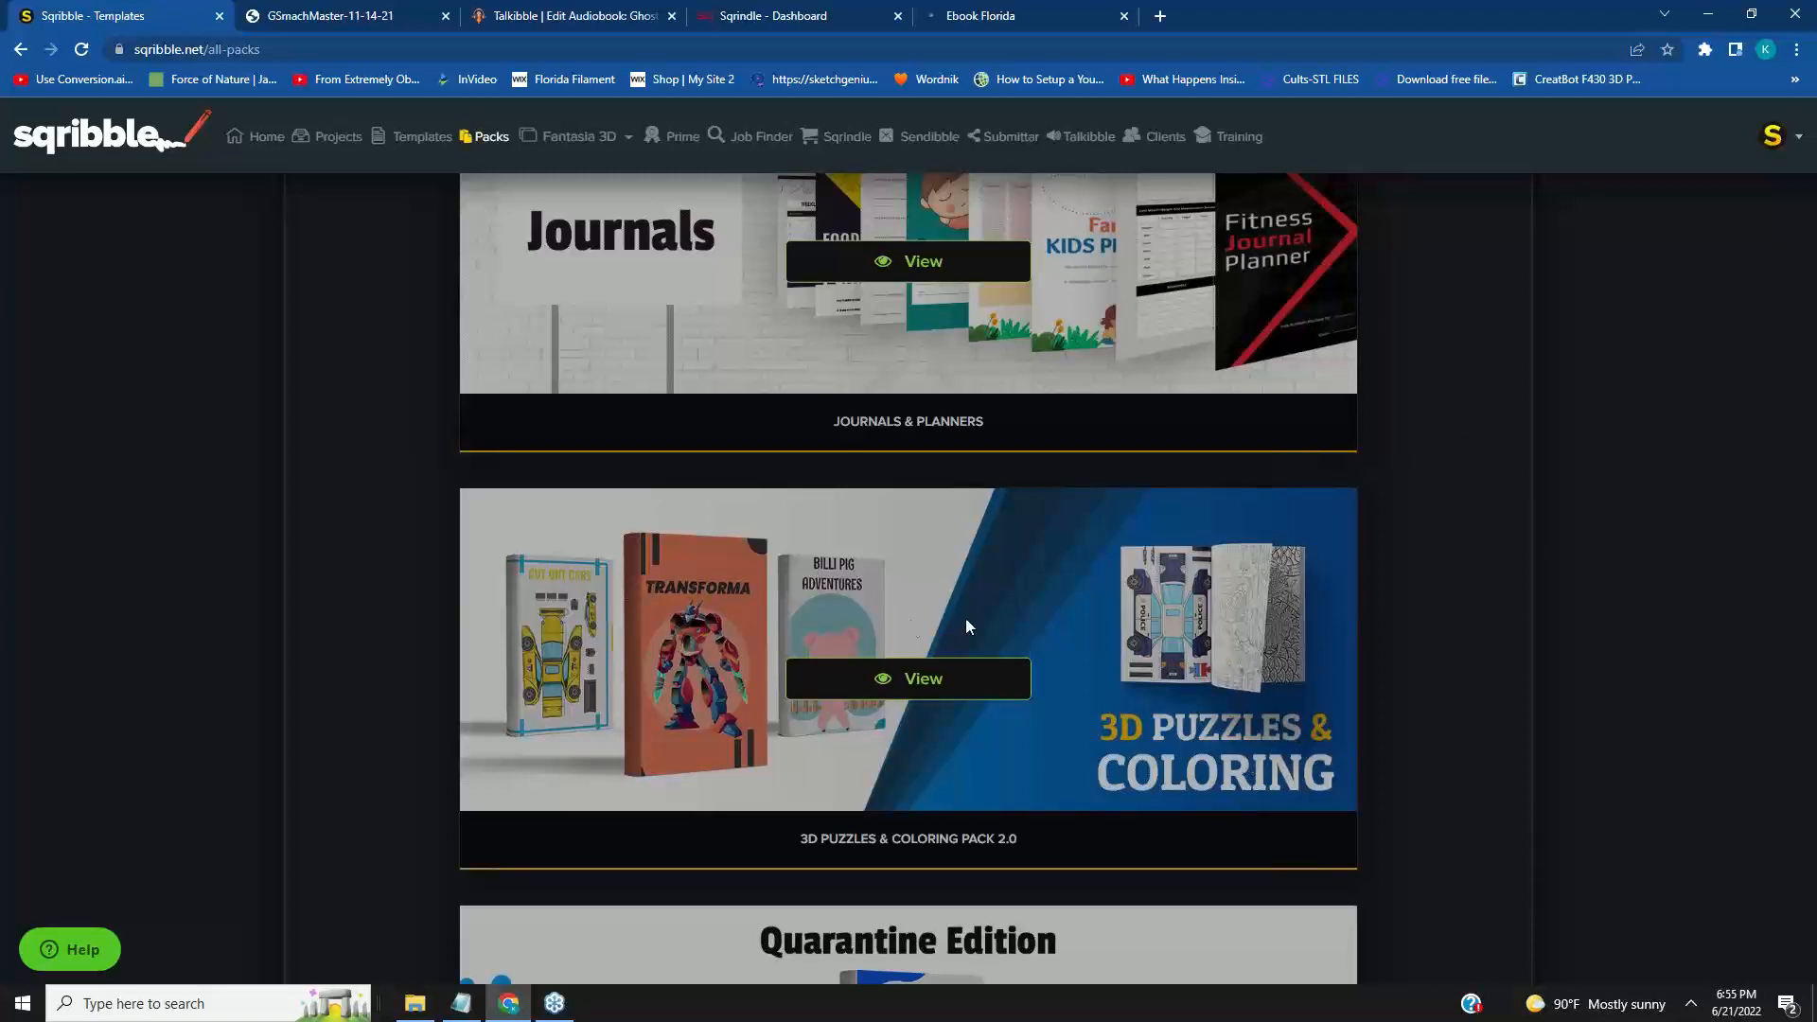
scroll(667, 649, "down", 4)
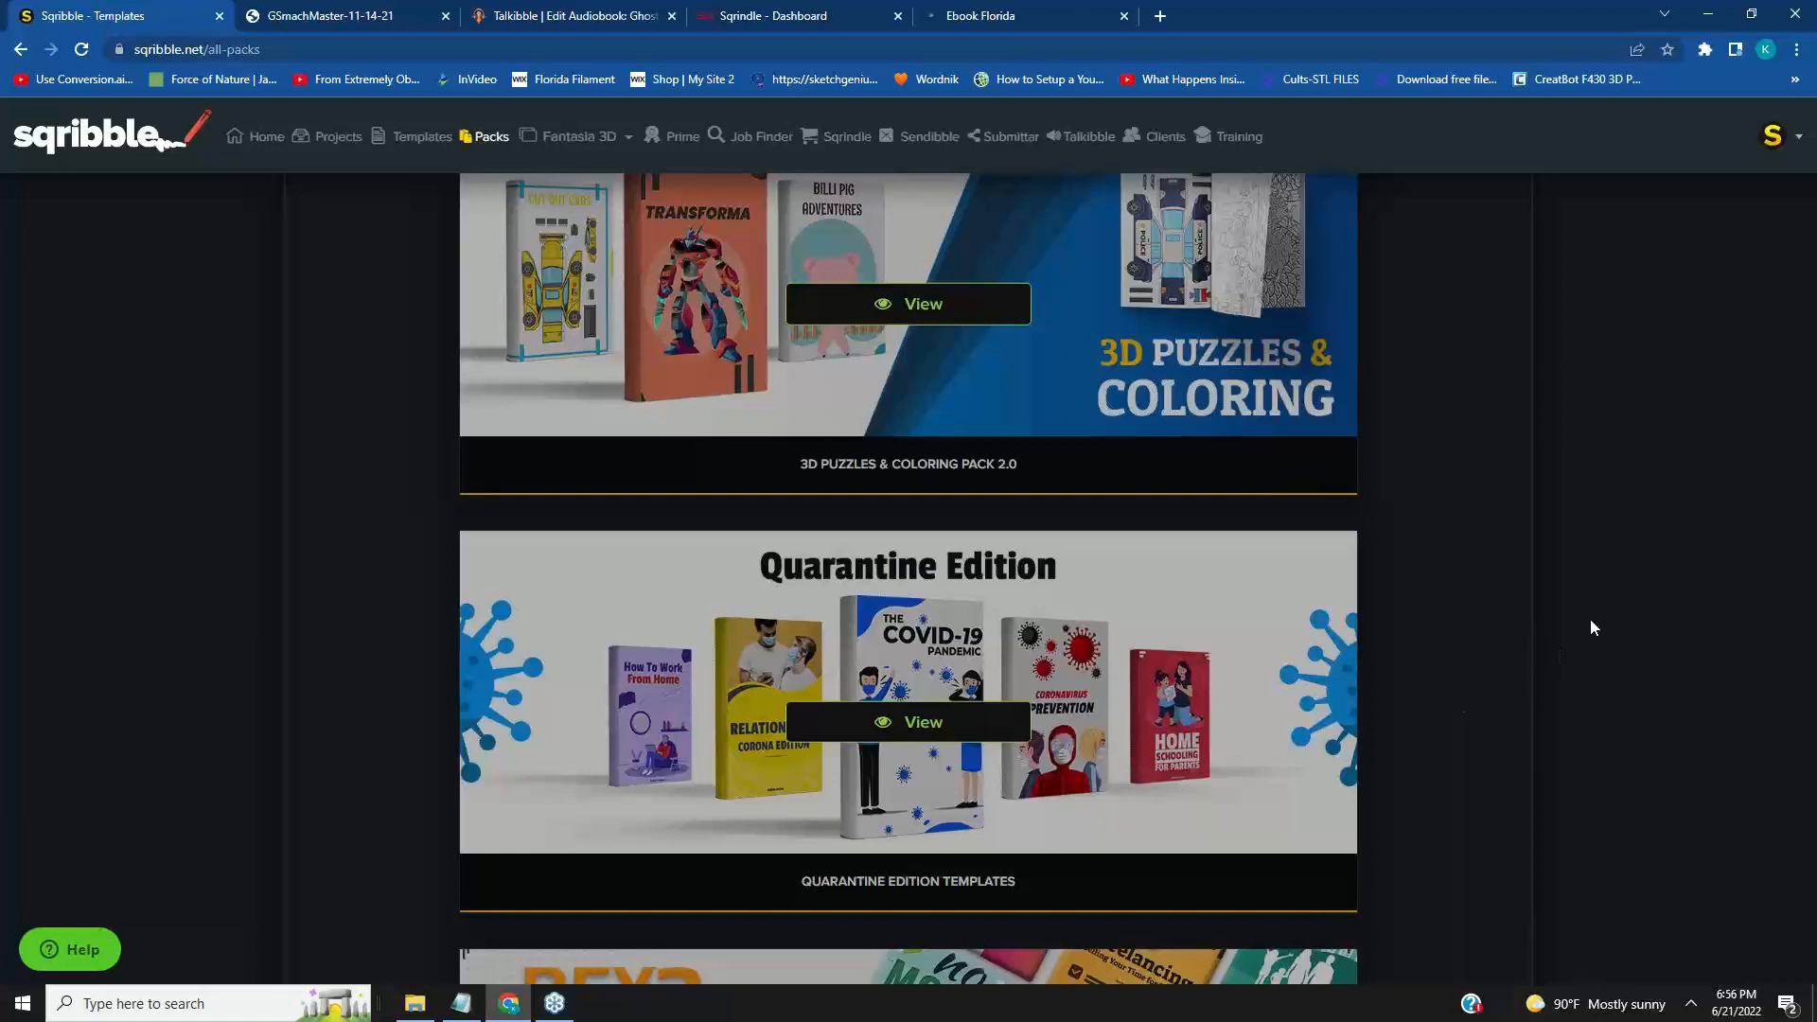
scroll(1593, 617, "down", 2)
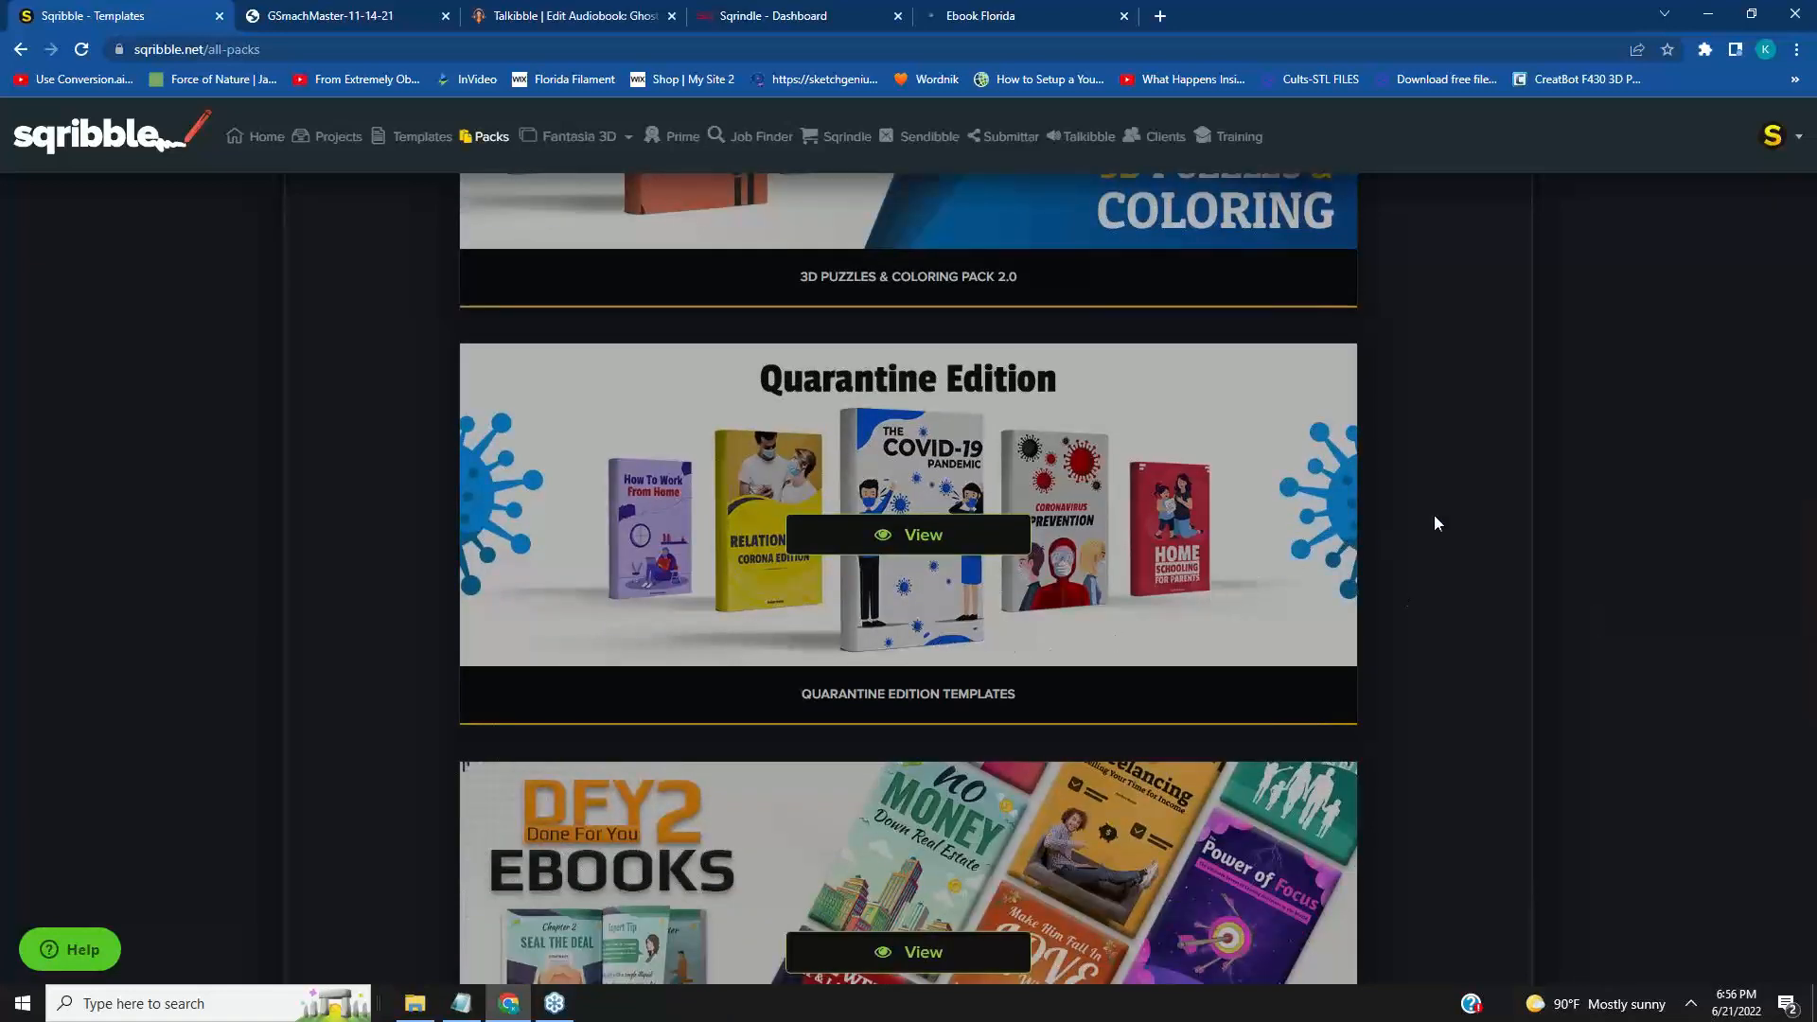
scroll(1464, 510, "down", 4)
scroll(1485, 511, "up", 1)
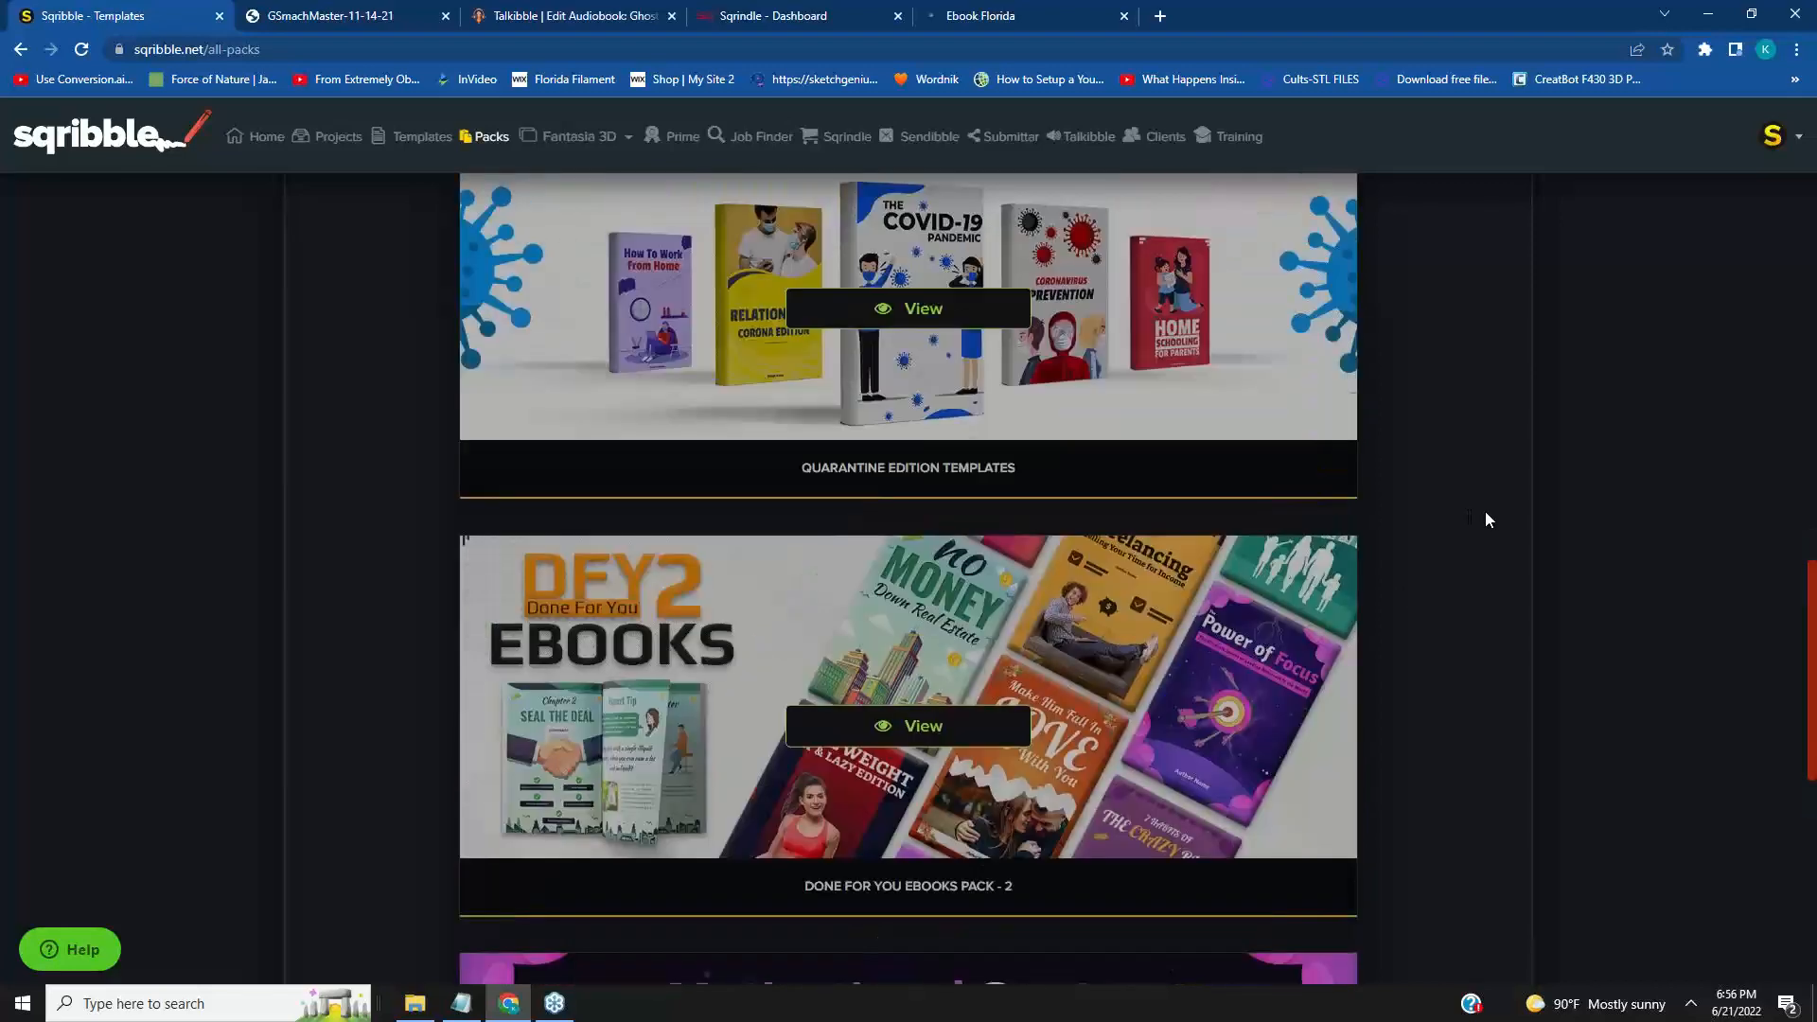
scroll(1492, 508, "down", 3)
scroll(1207, 526, "up", 1)
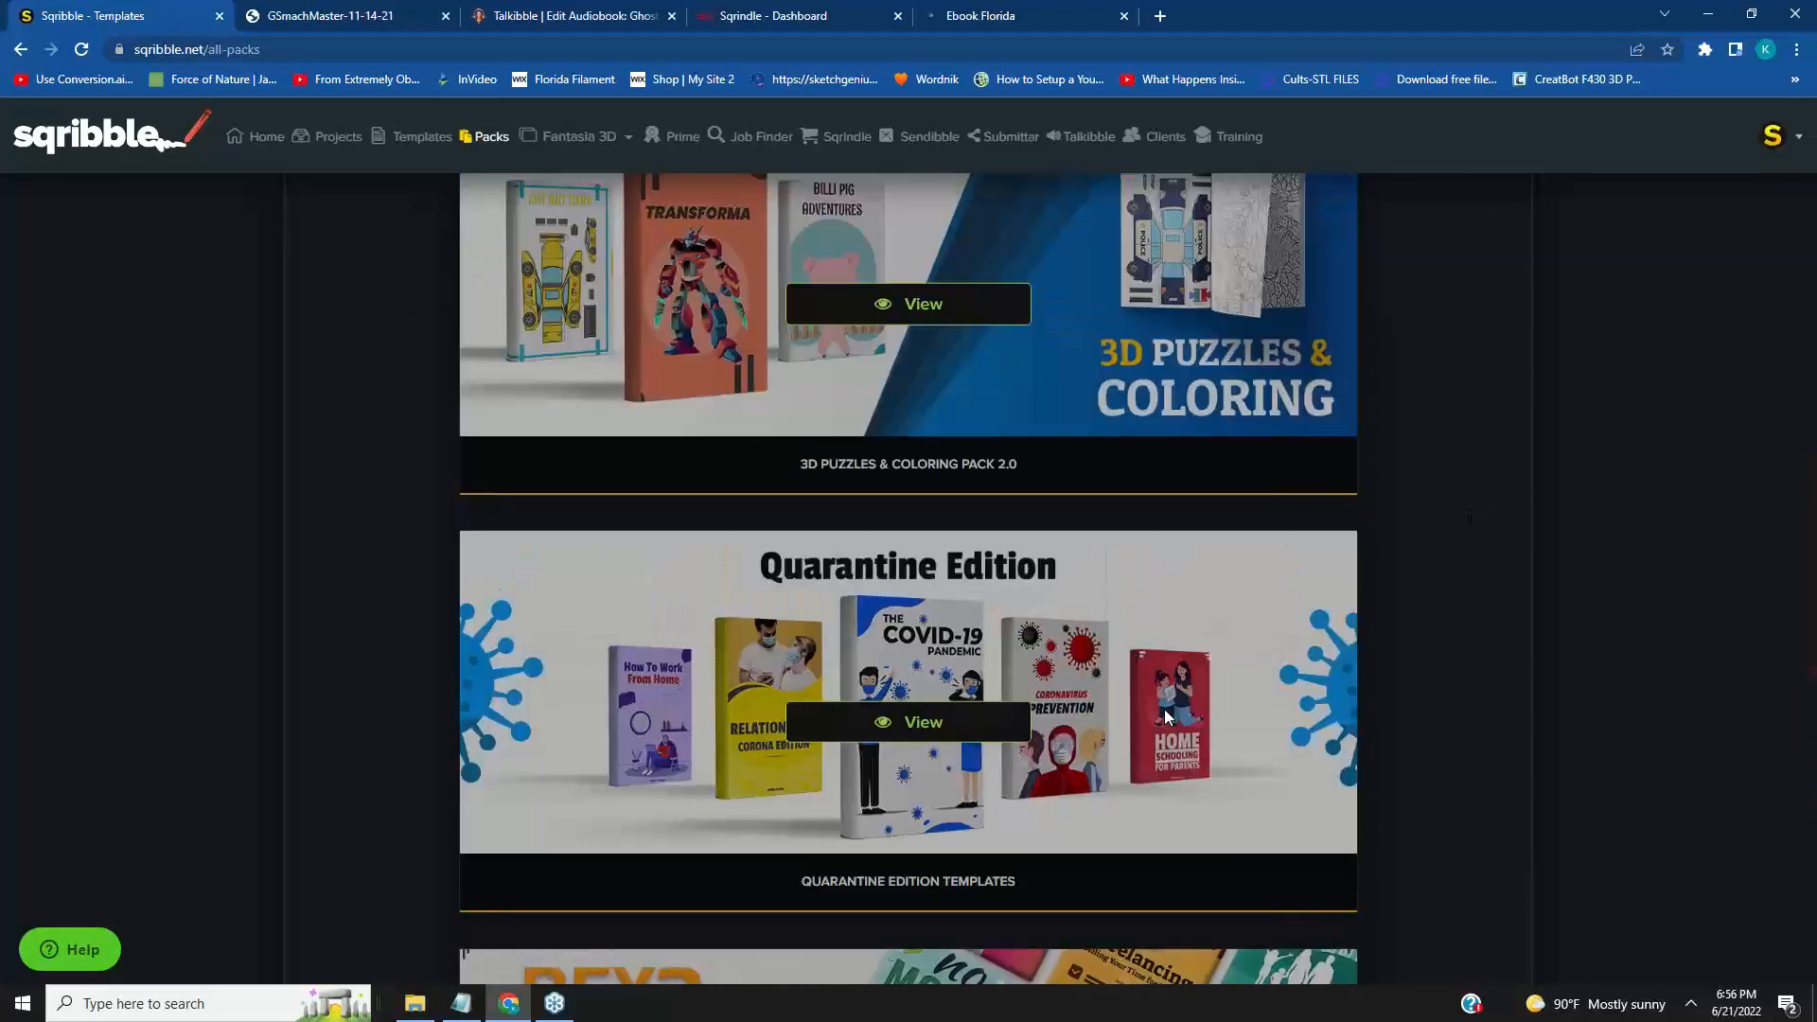
scroll(1231, 678, "down", 5)
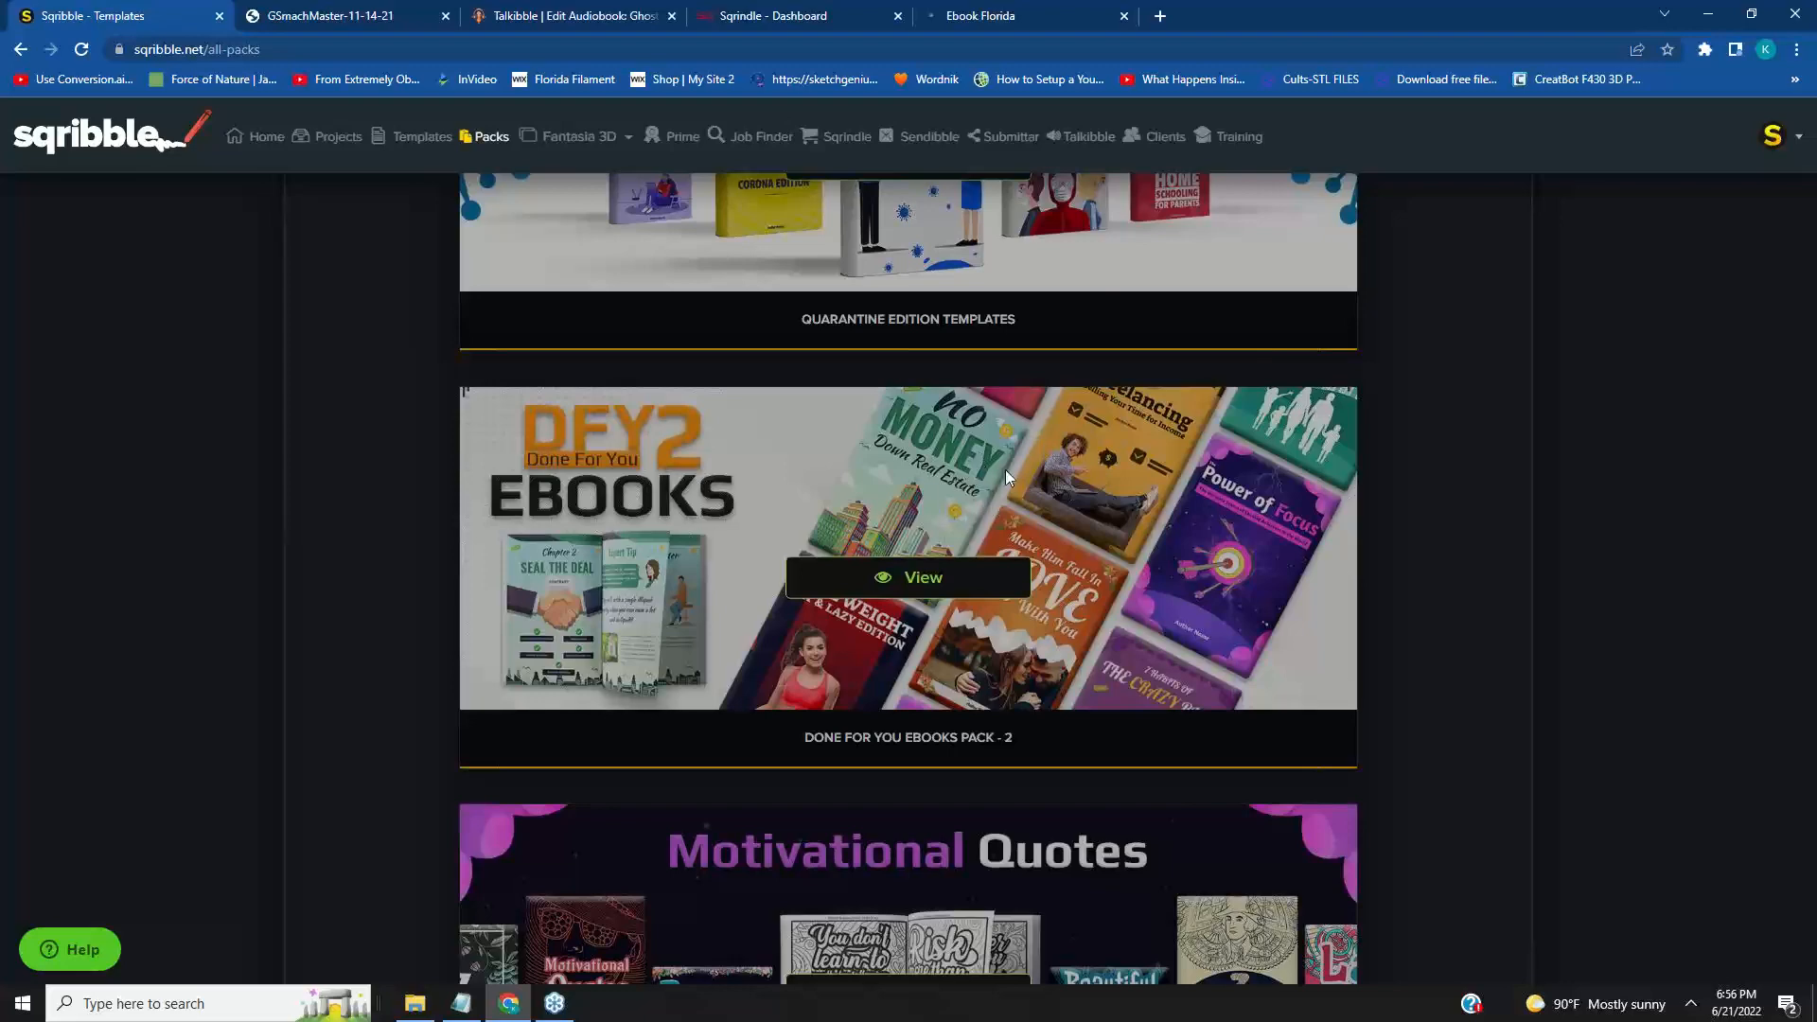
scroll(1157, 558, "down", 5)
scroll(1169, 558, "up", 1)
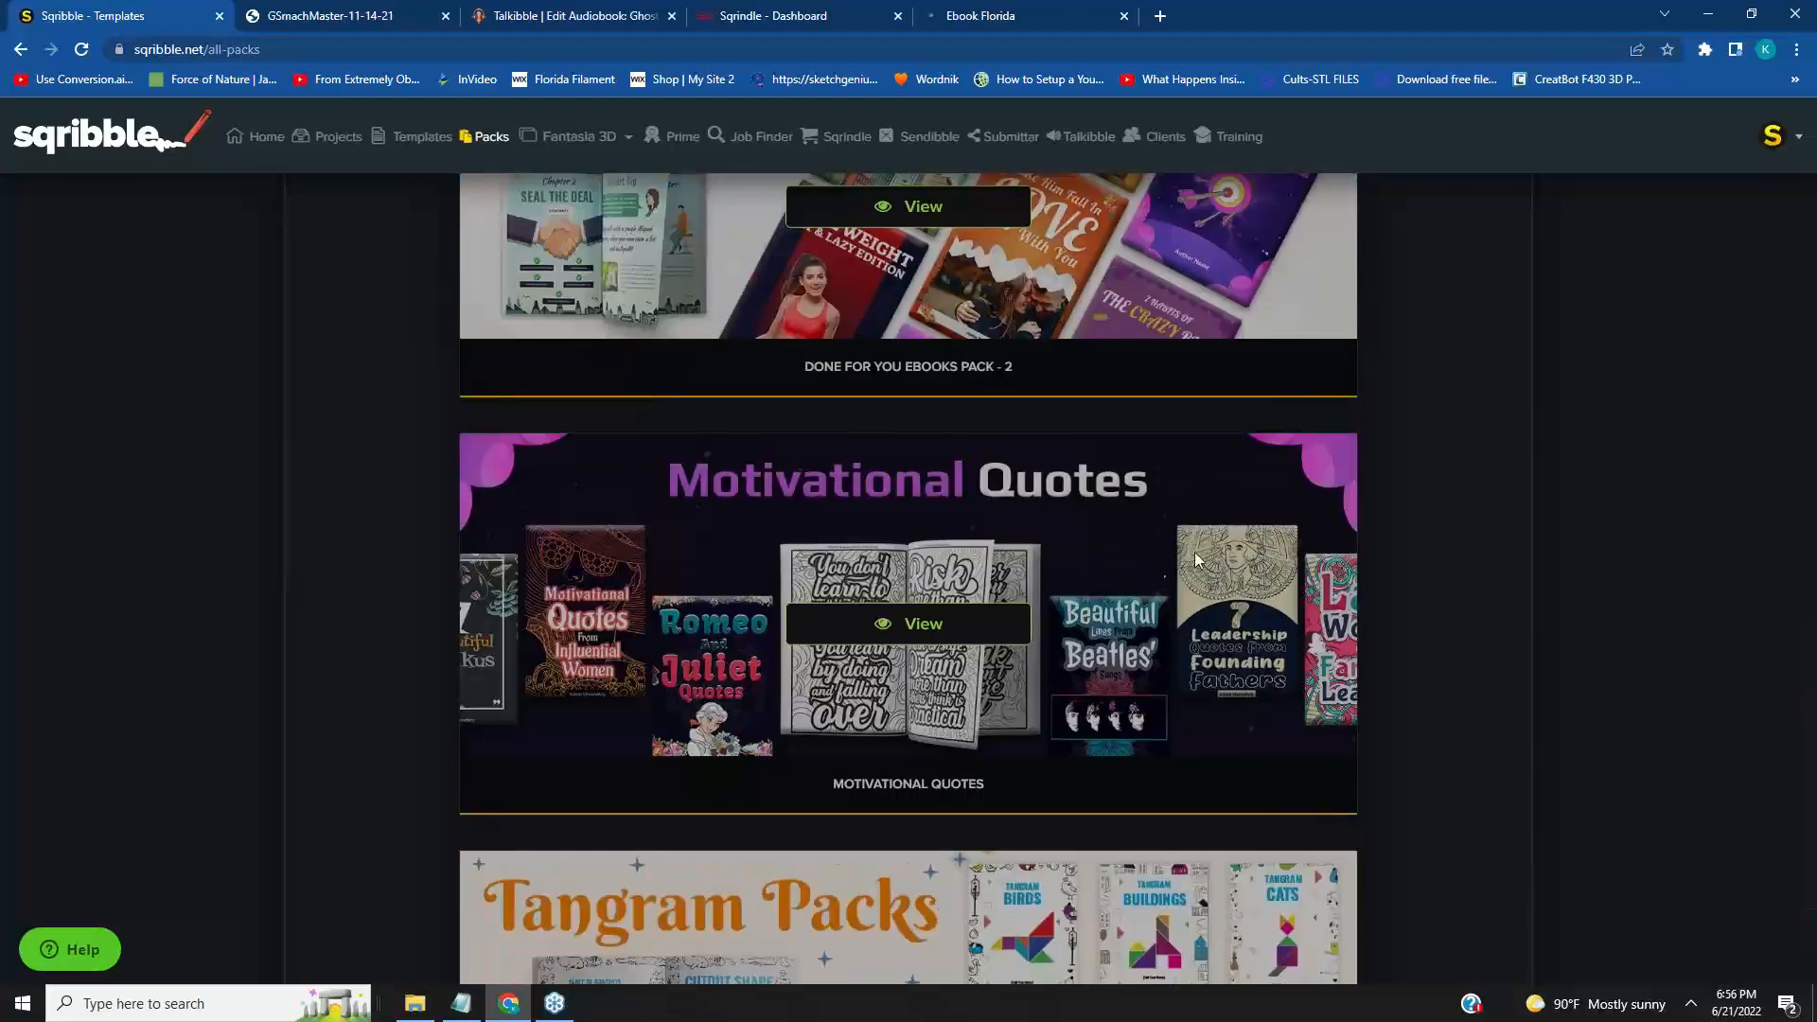
scroll(1203, 551, "down", 2)
scroll(1218, 552, "down", 1)
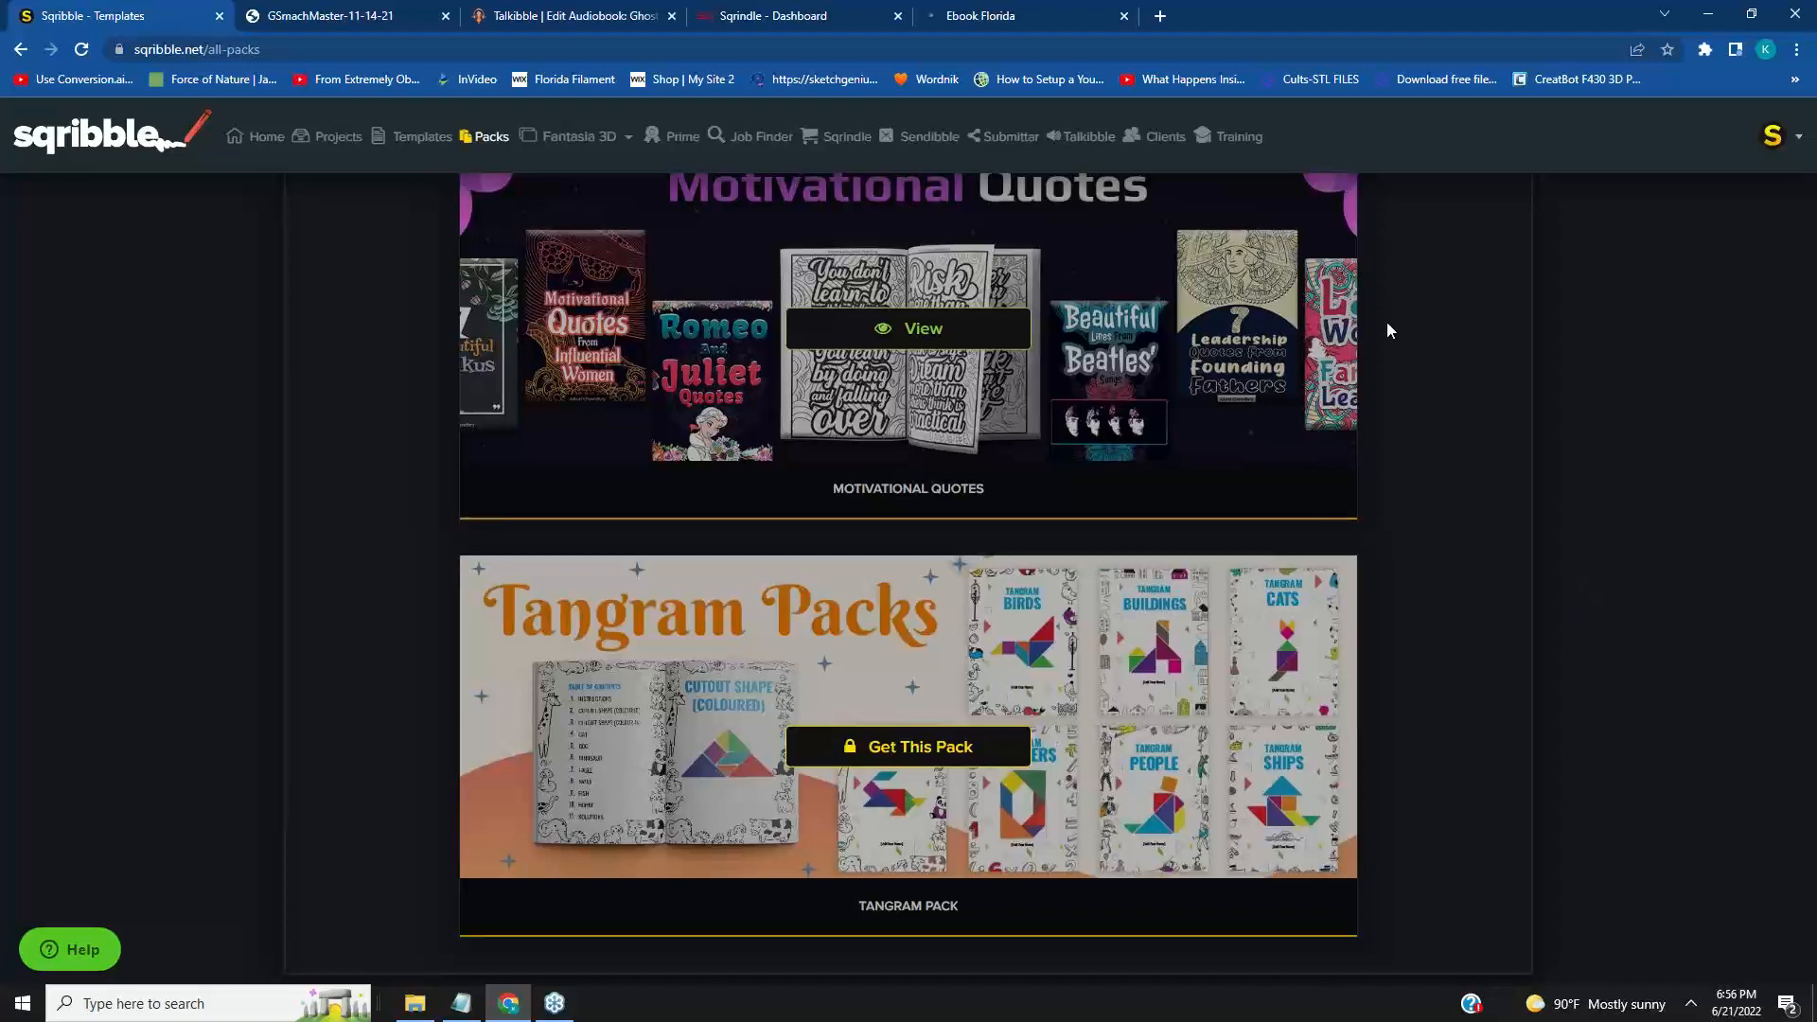
scroll(1524, 485, "up", 13)
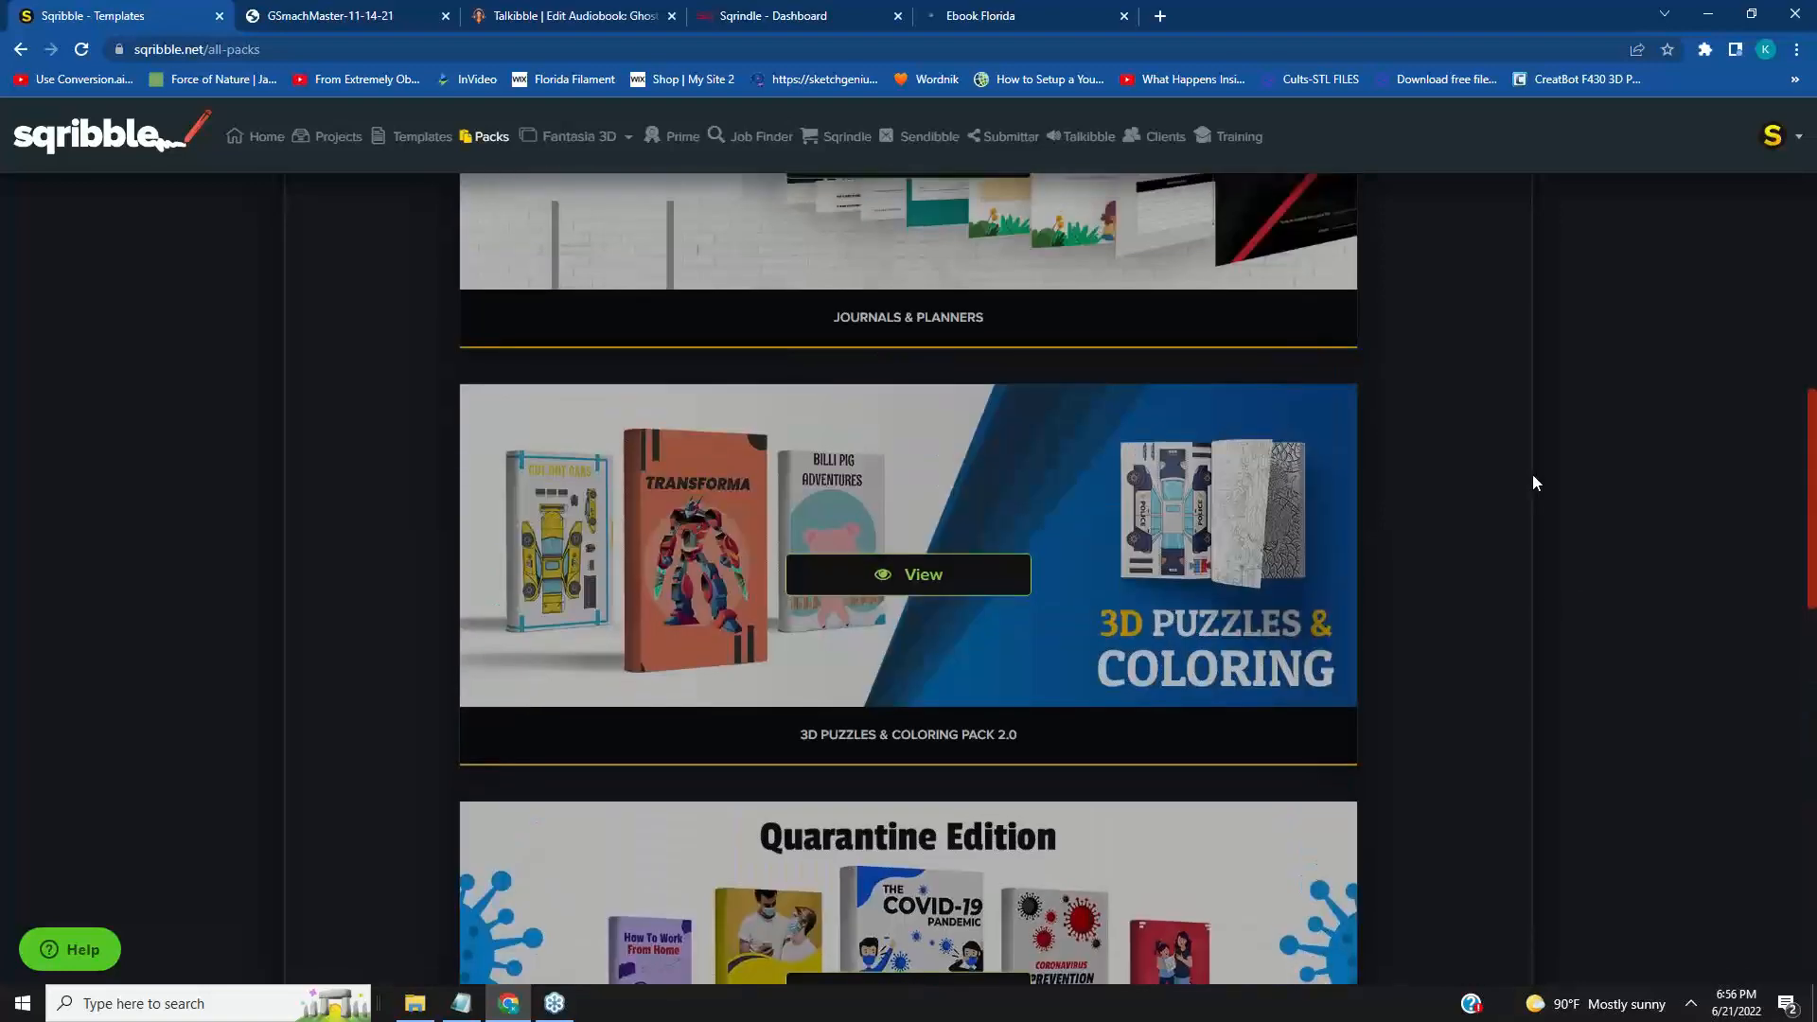
scroll(1536, 473, "up", 10)
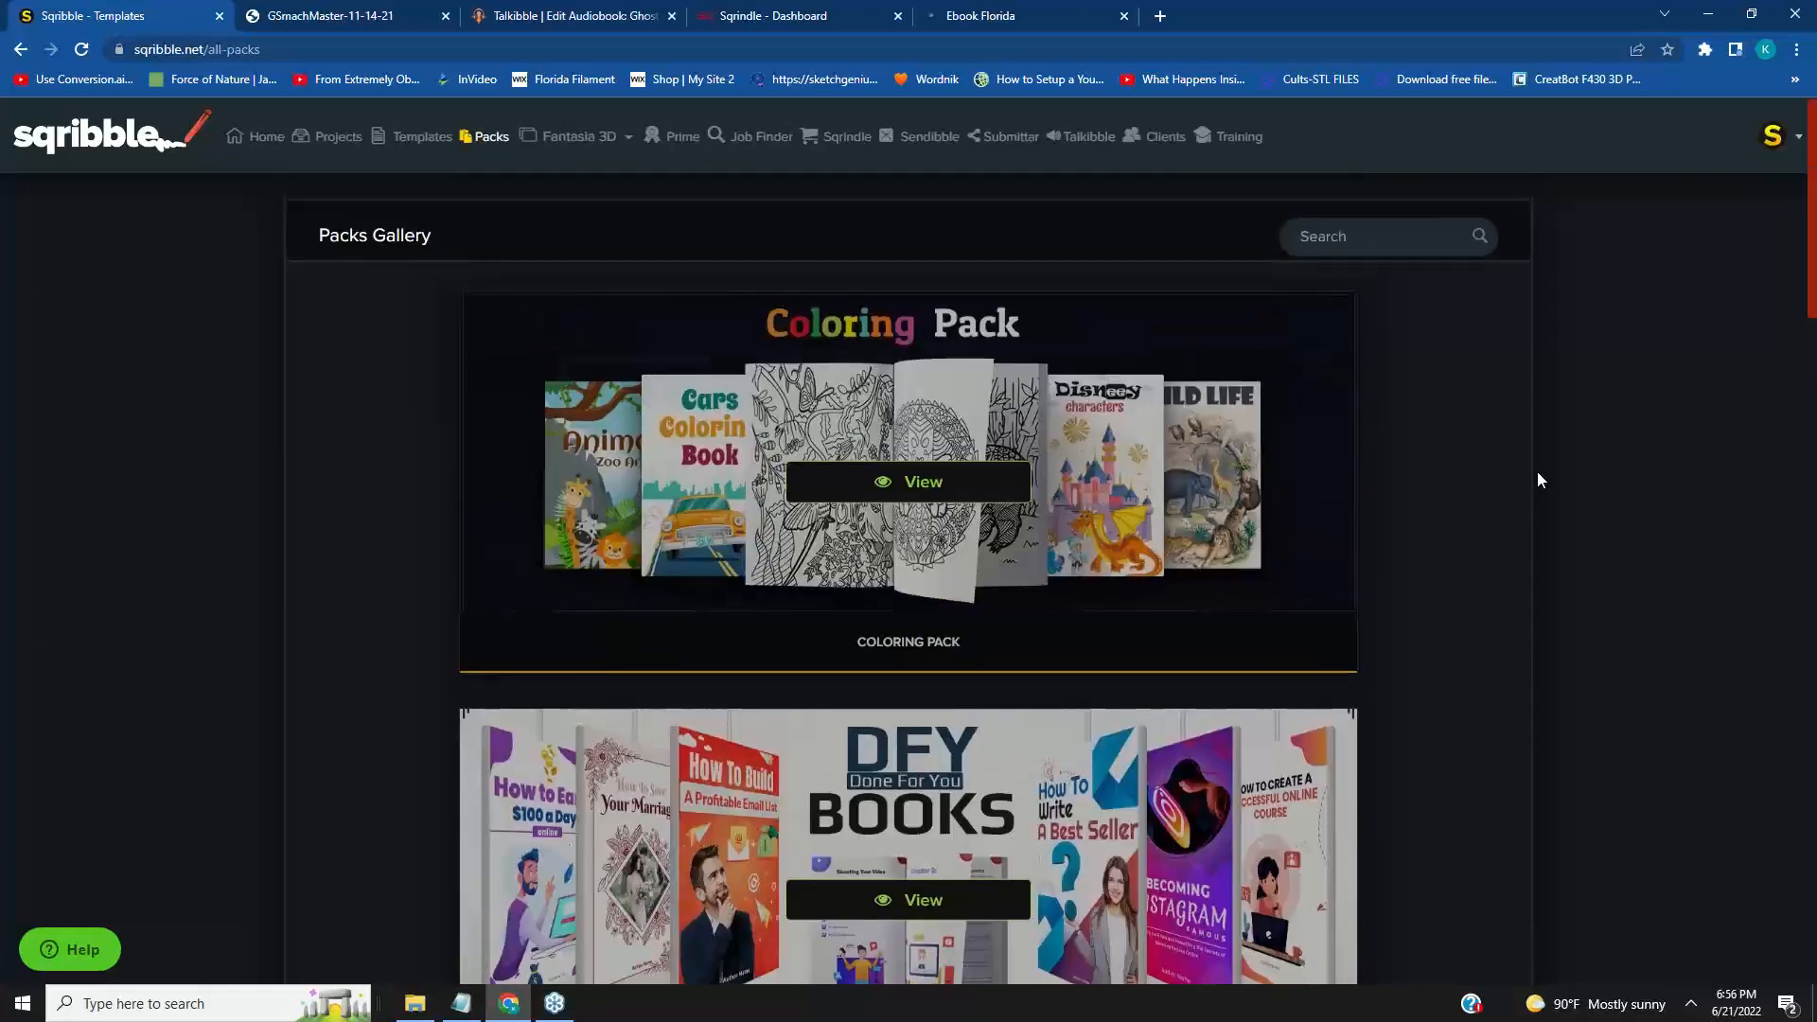
Open the Fantasia 3D covers gallery, view its covers, and switch to the flip books gallery.
left_click(602, 140)
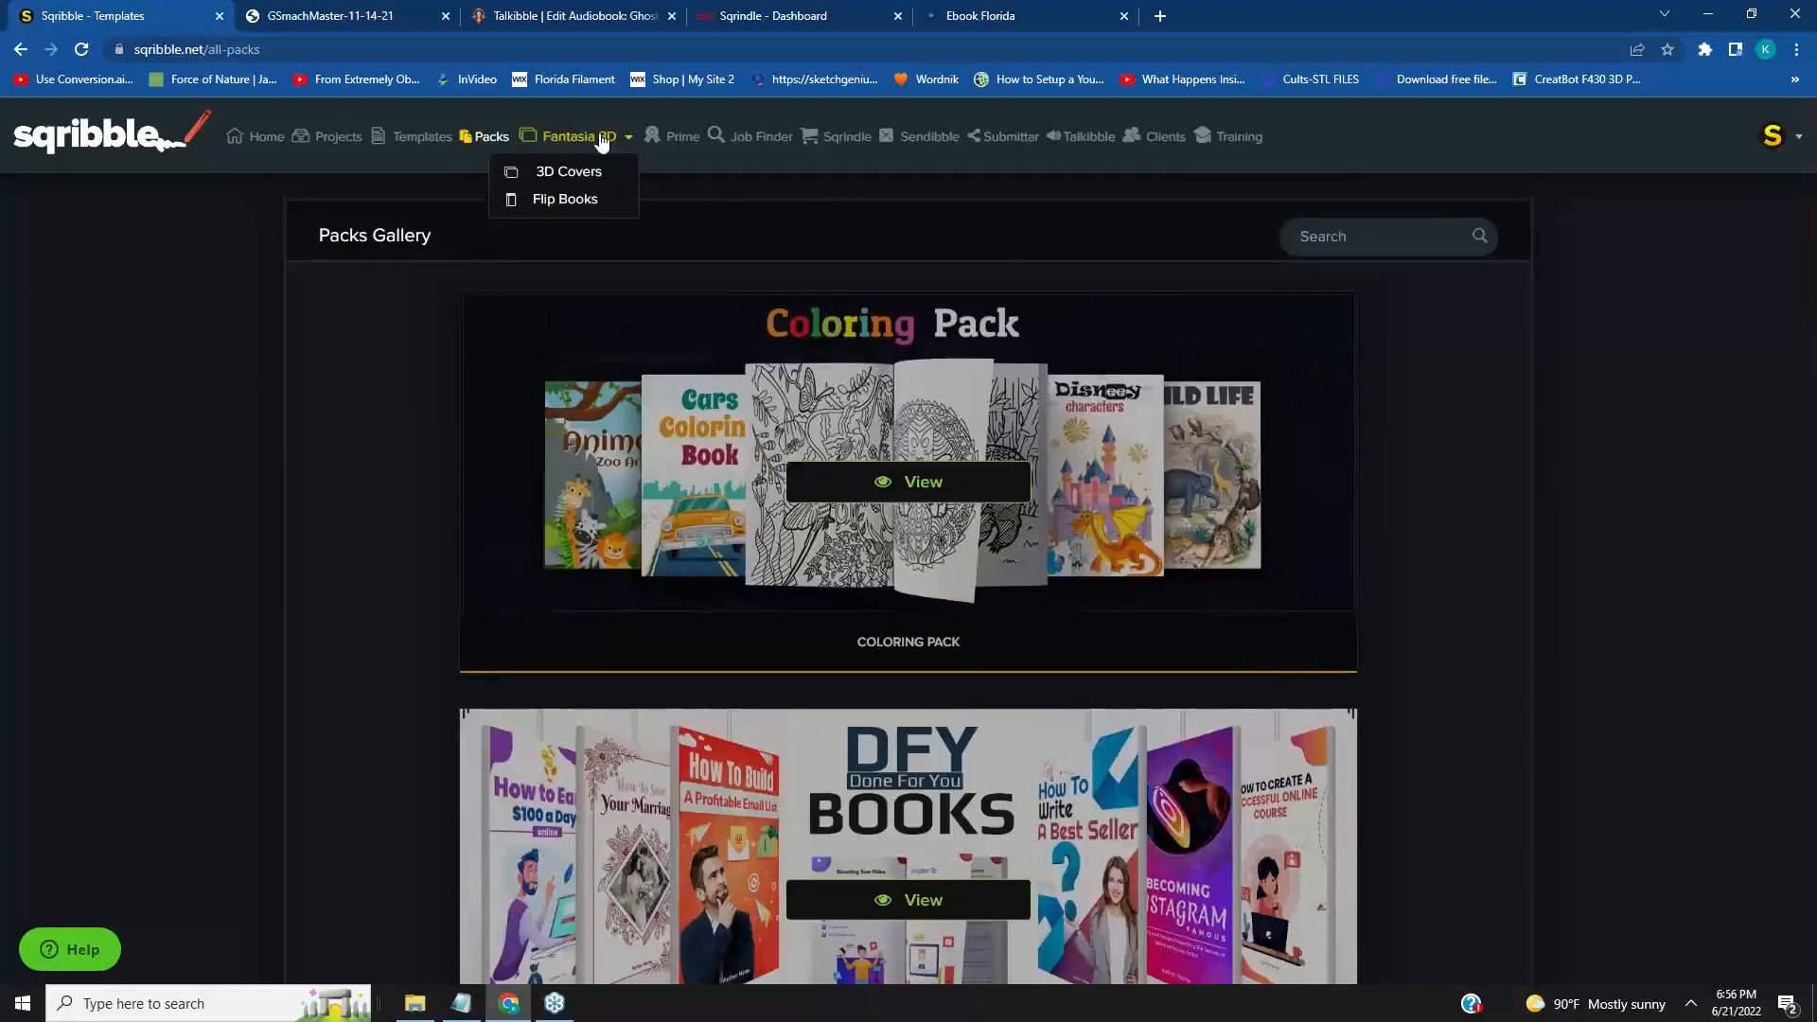
left_click(580, 178)
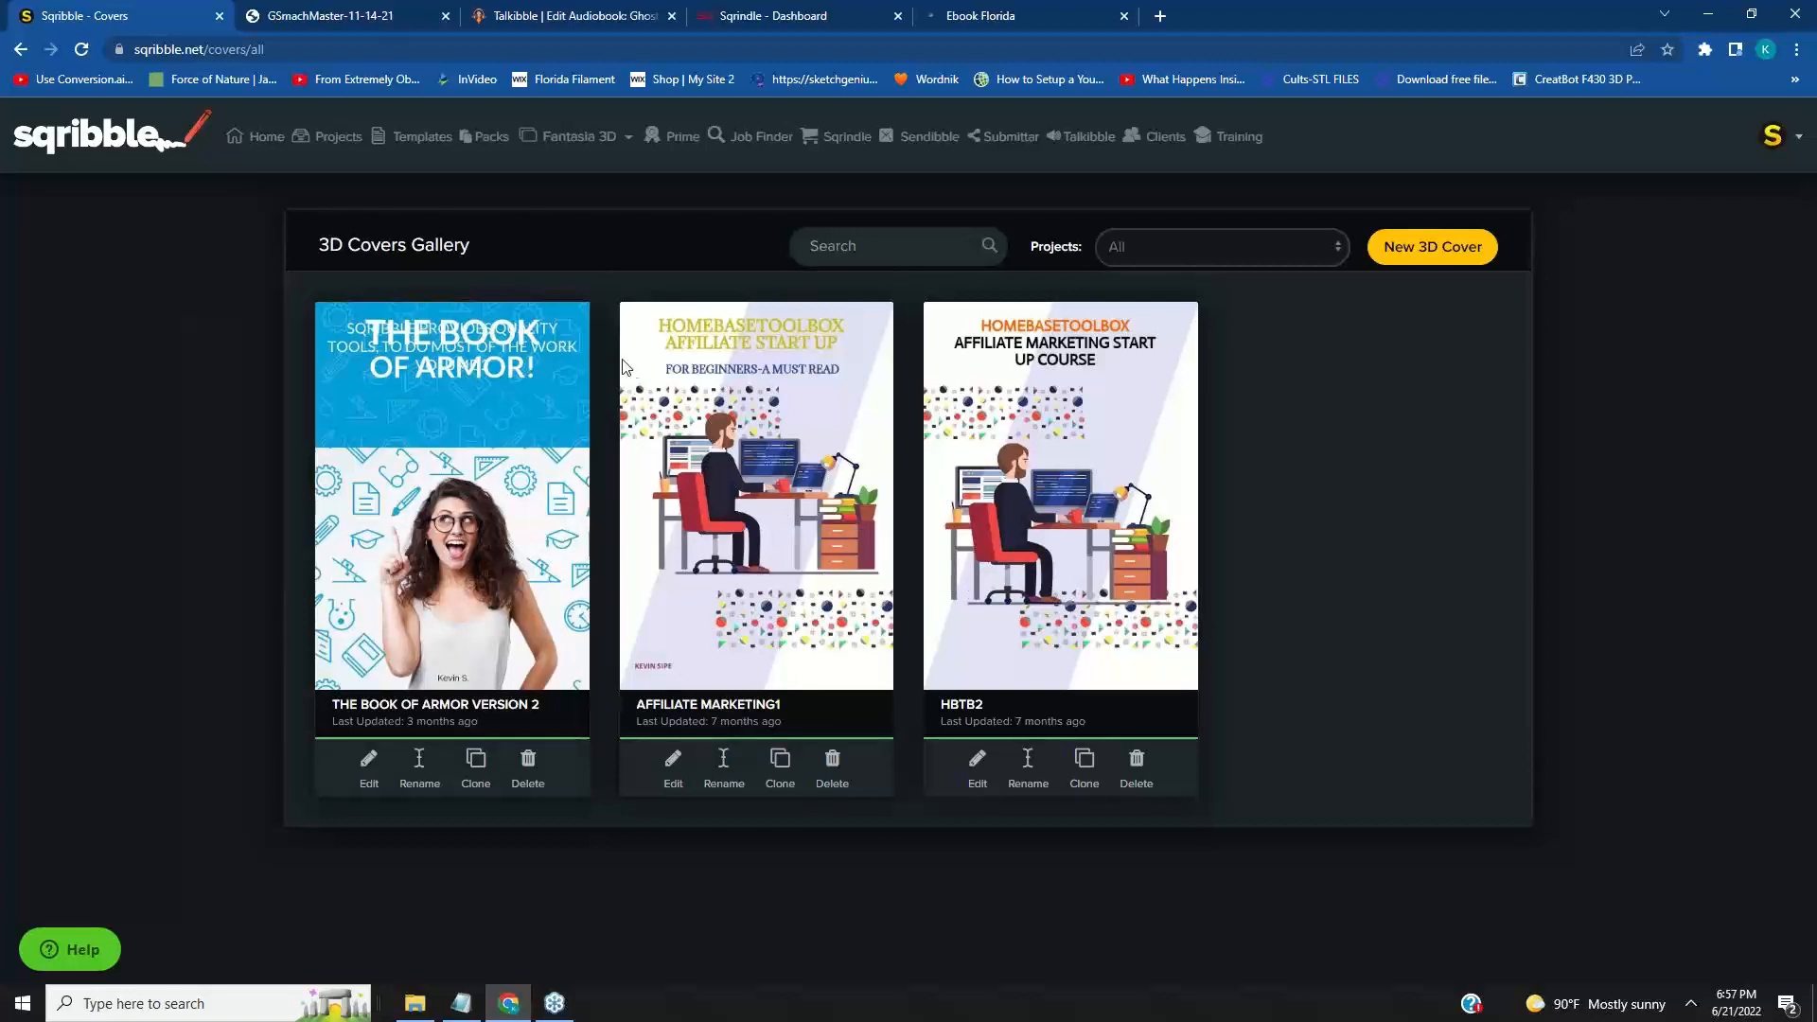
left_click(621, 142)
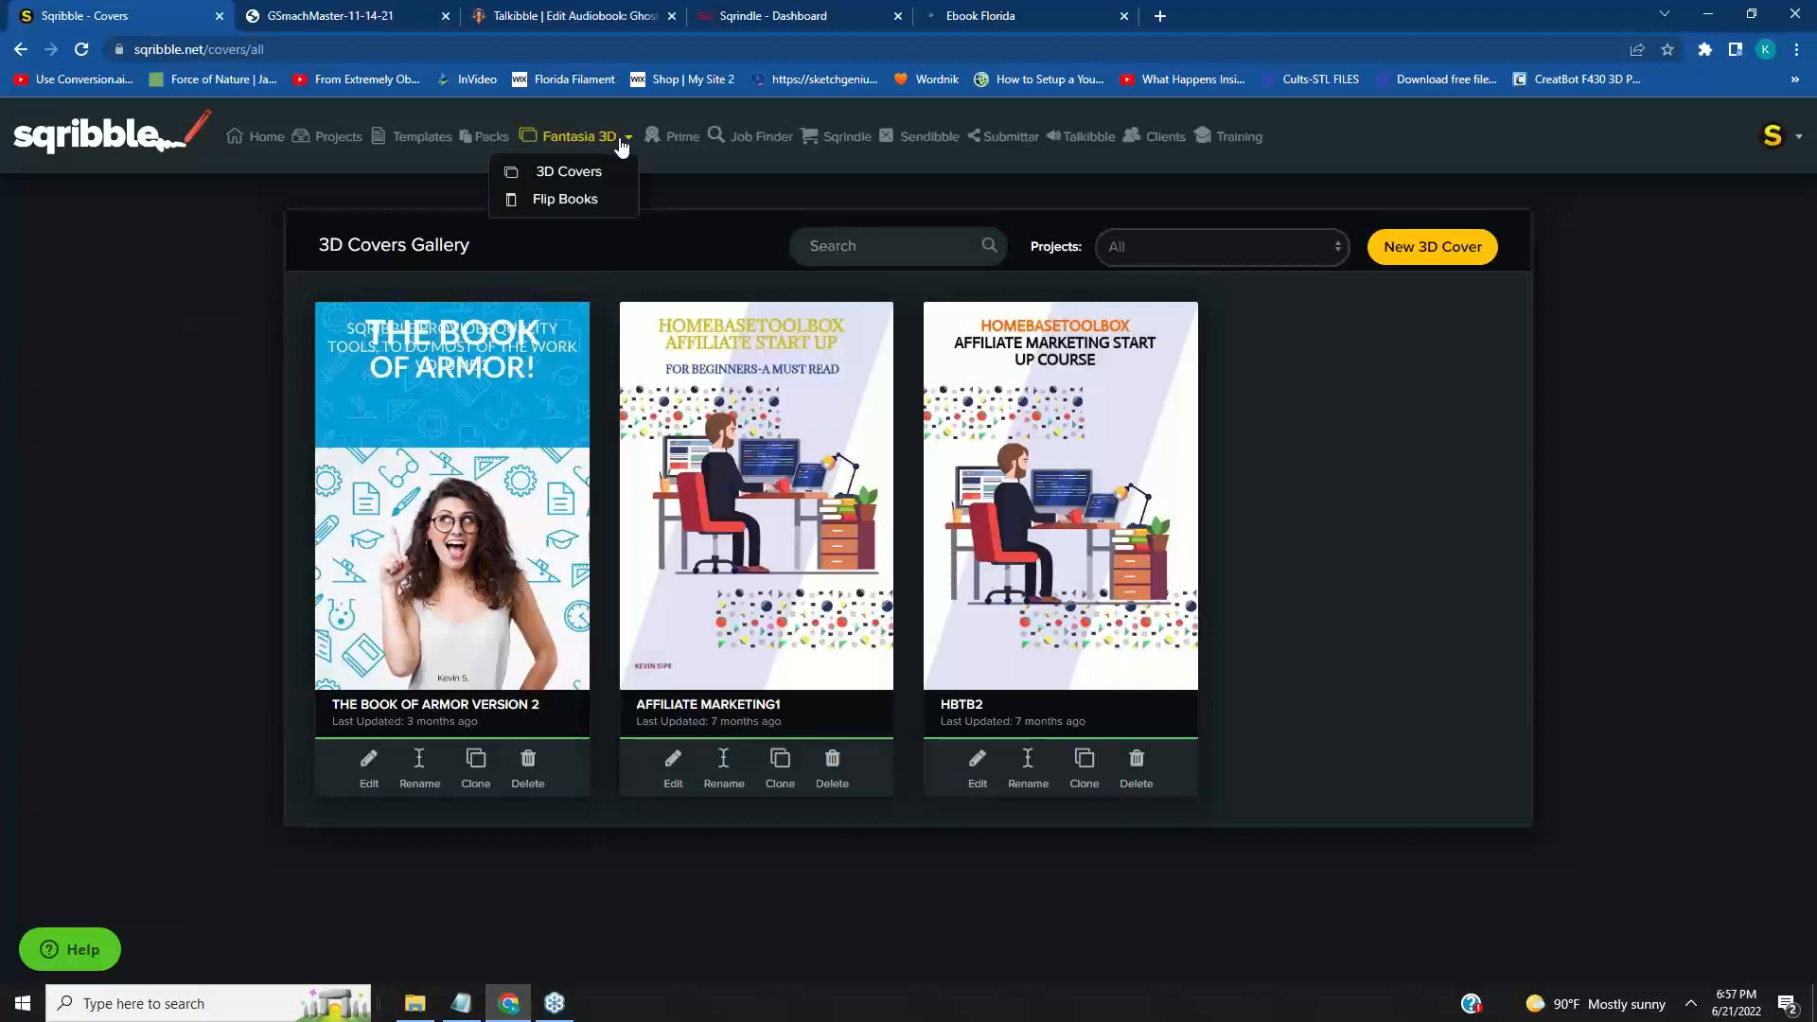
left_click(567, 199)
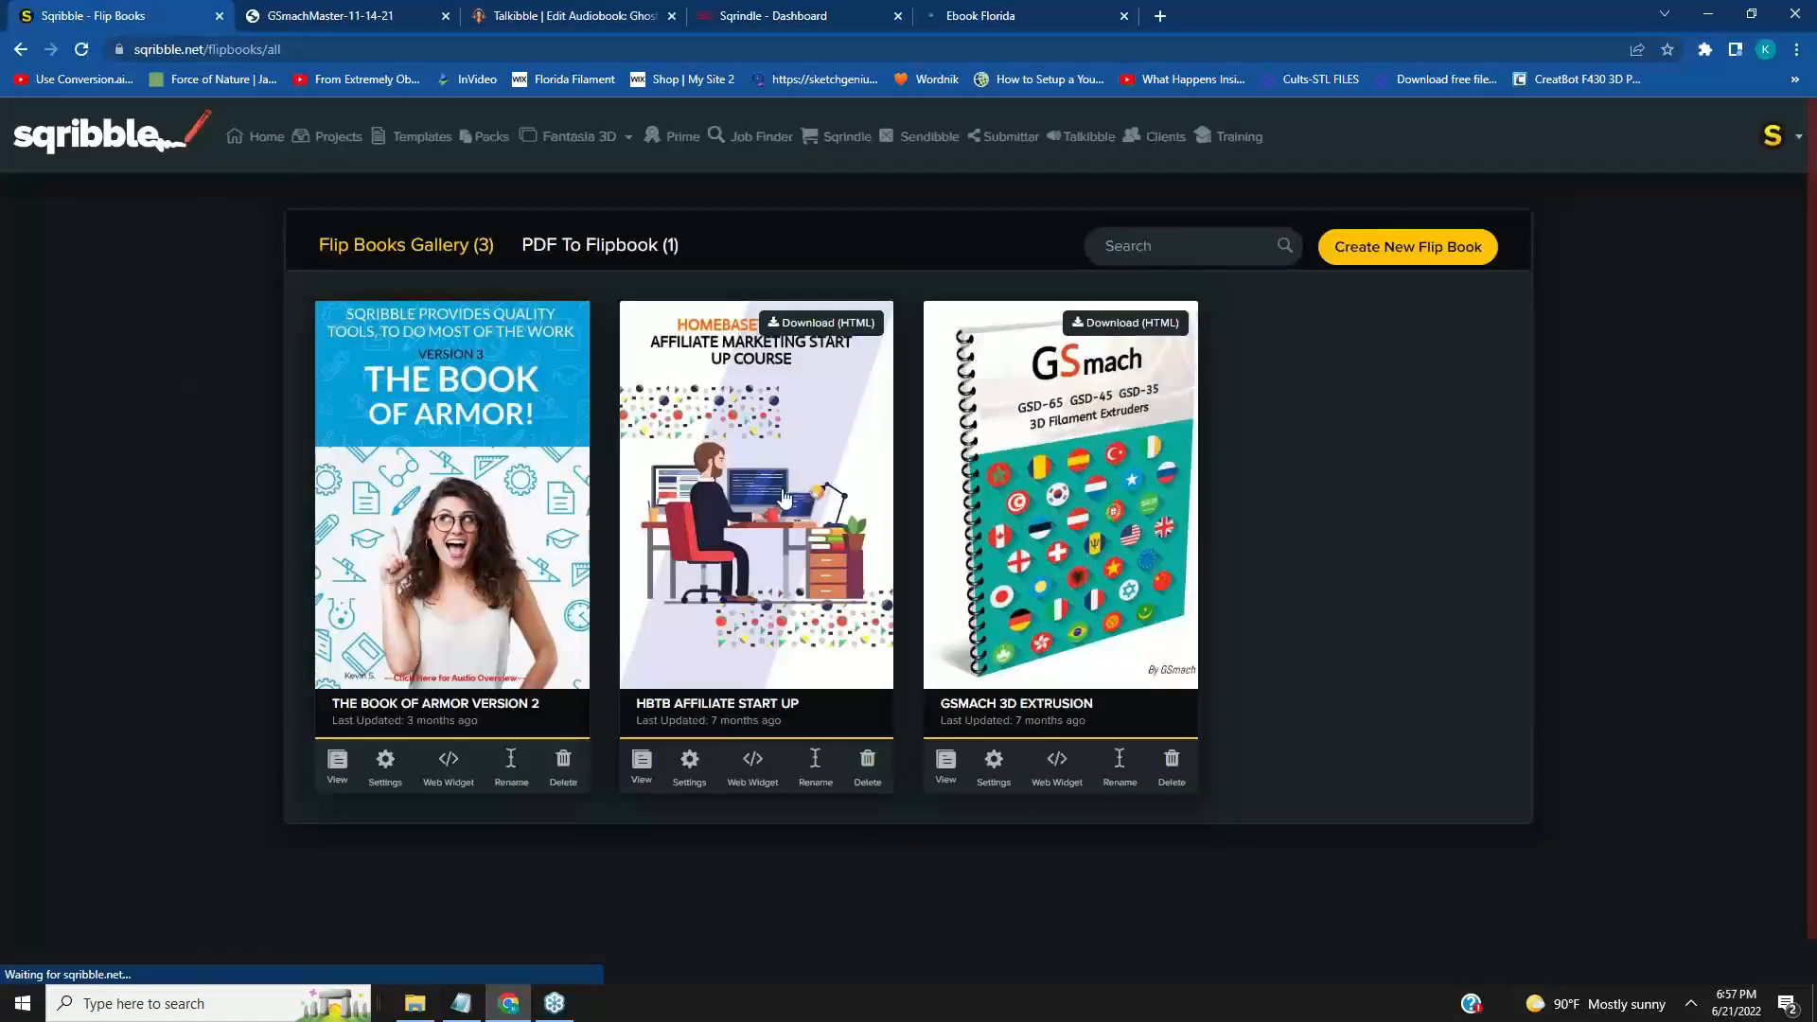
mouse_move(615, 140)
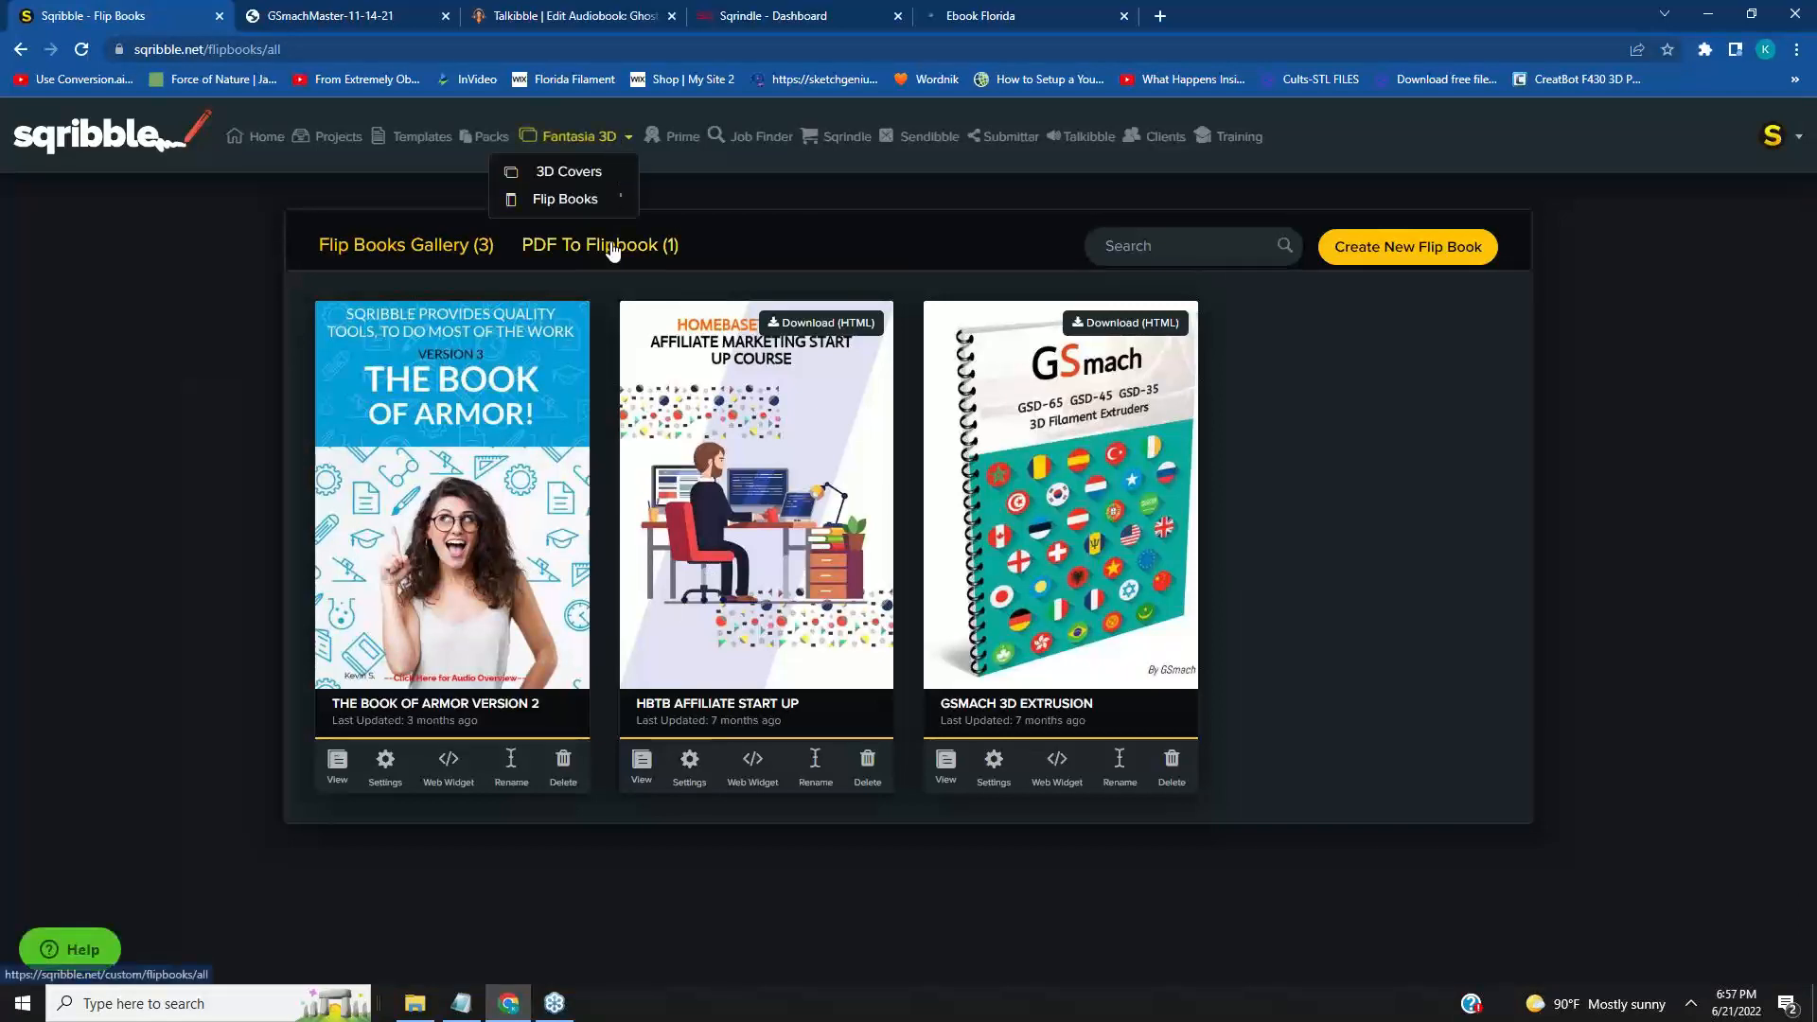
Create a new 3D cover named Demo1 from the Twitter Marketing Blueprint template.
left_click(589, 174)
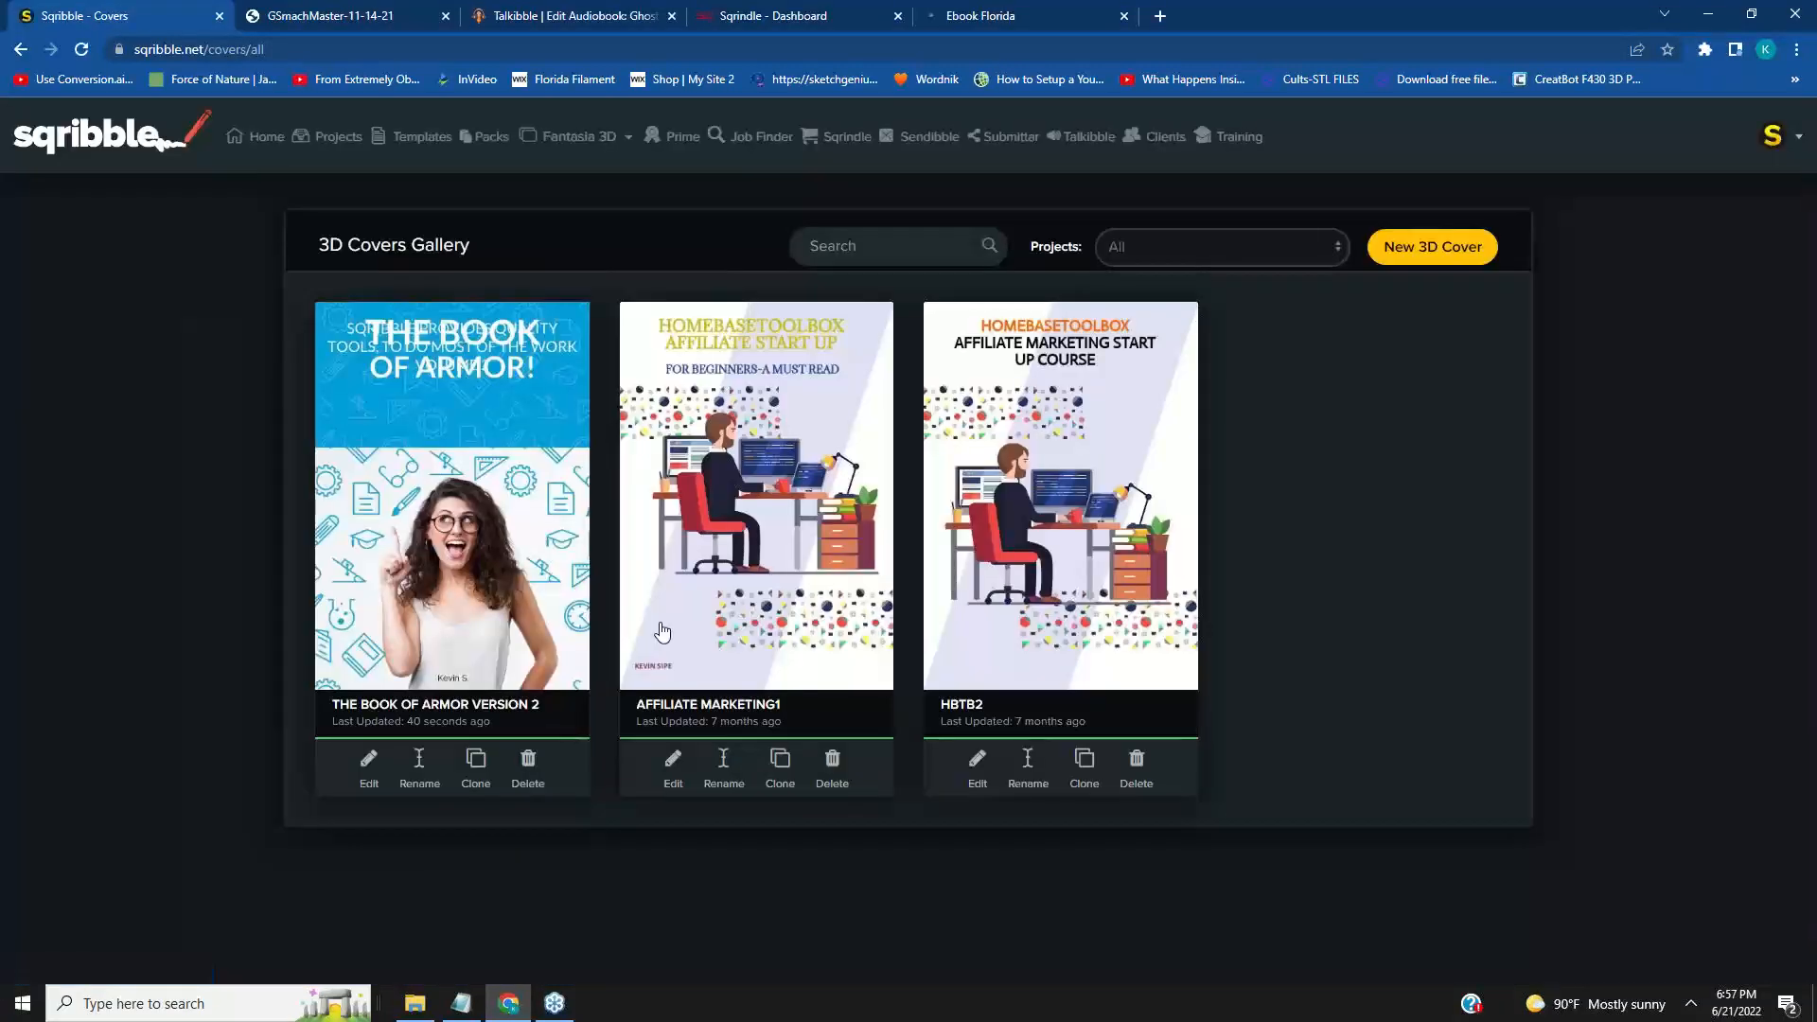
left_click(1428, 248)
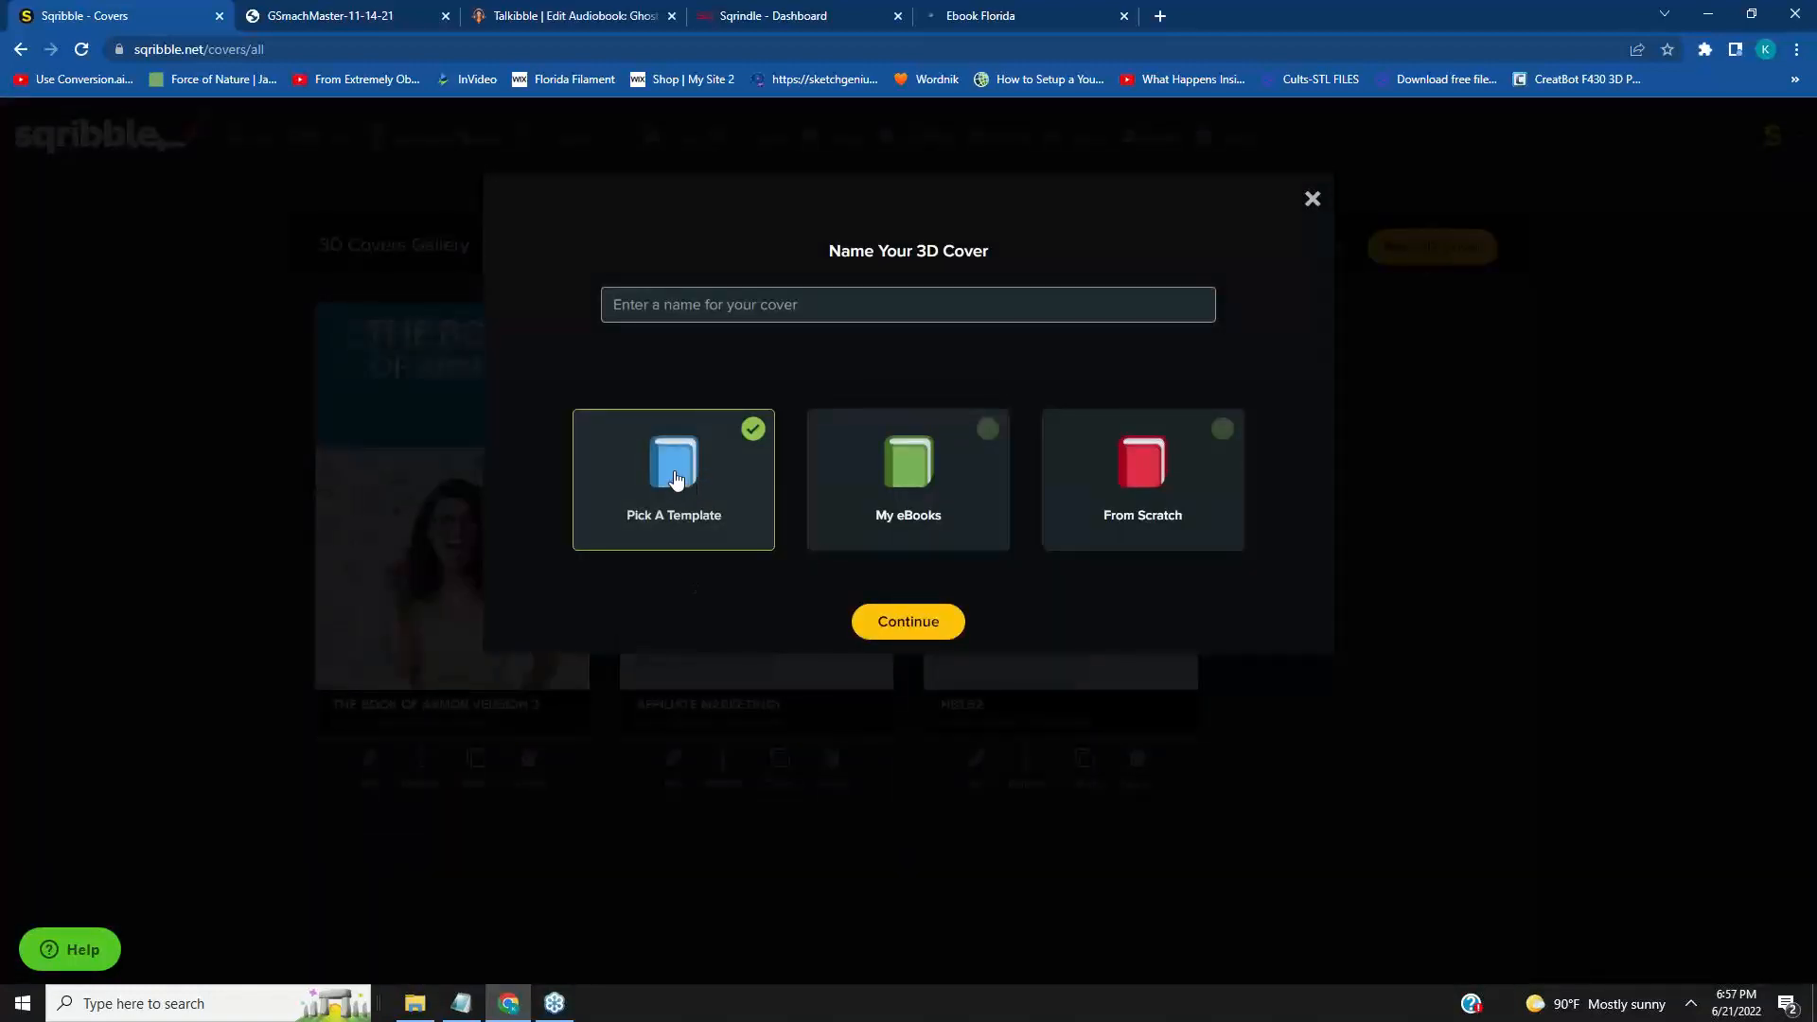
left_click(679, 307)
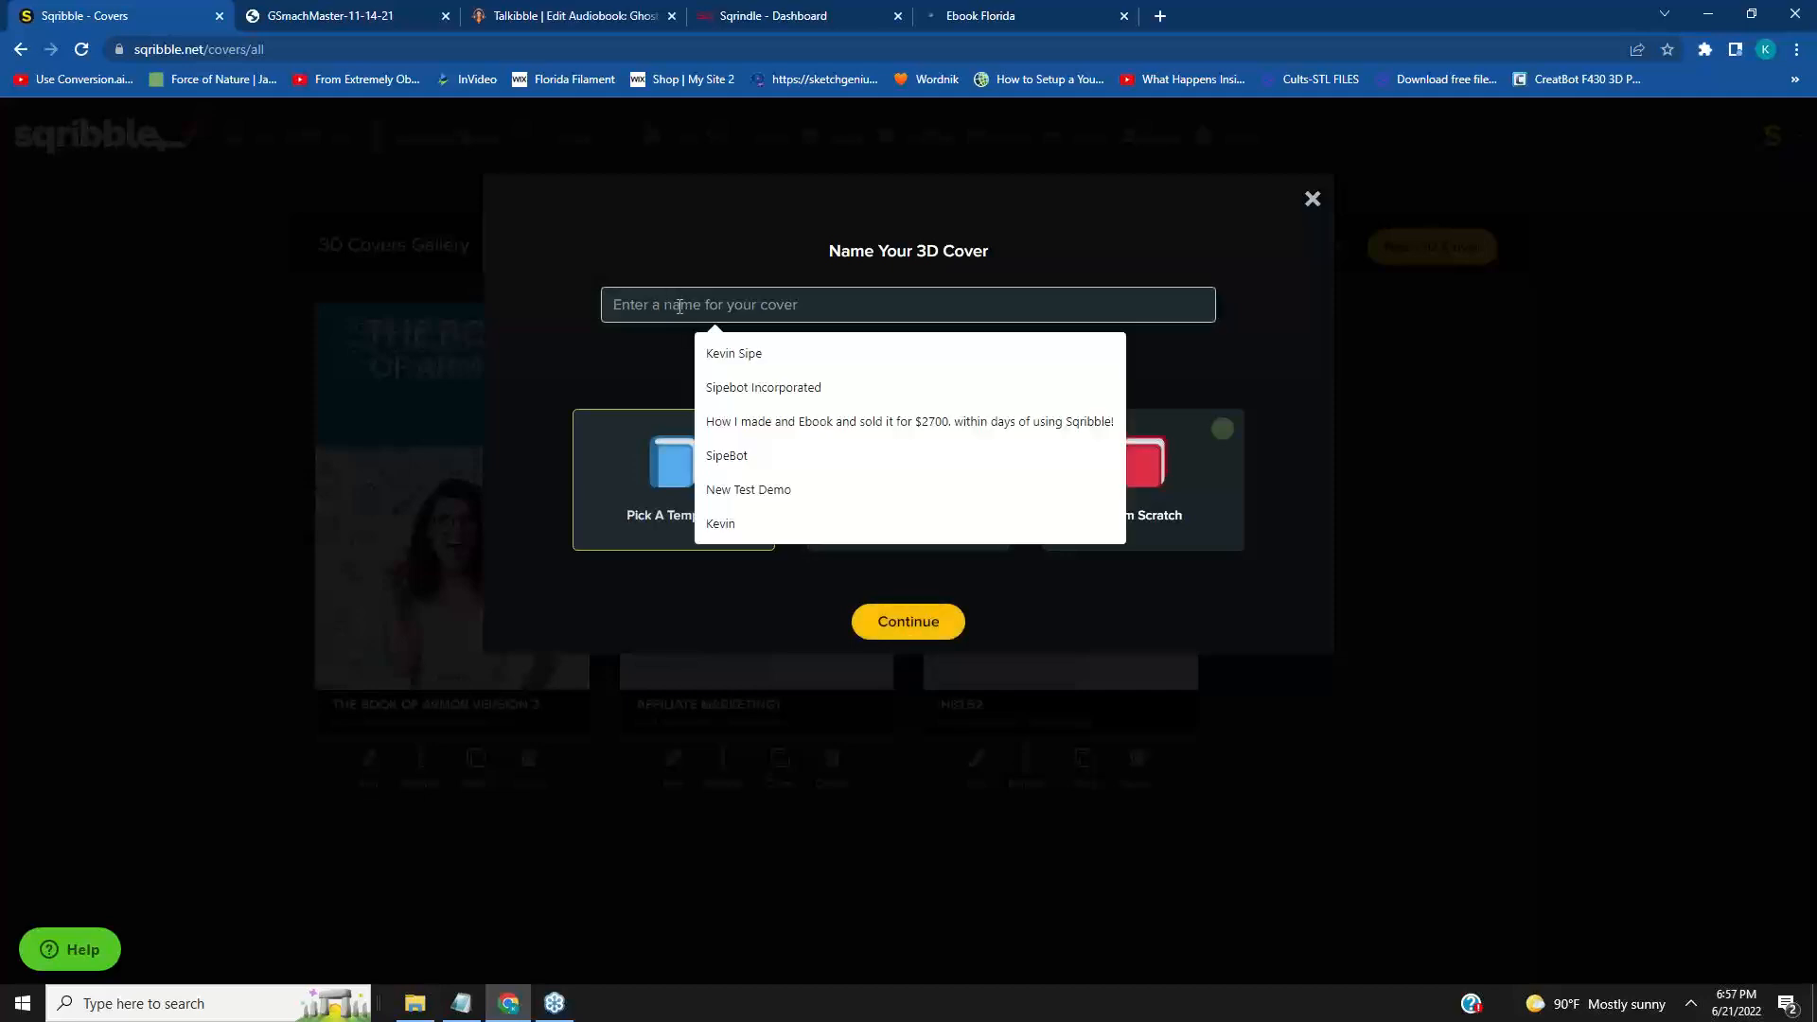
type("Demo1")
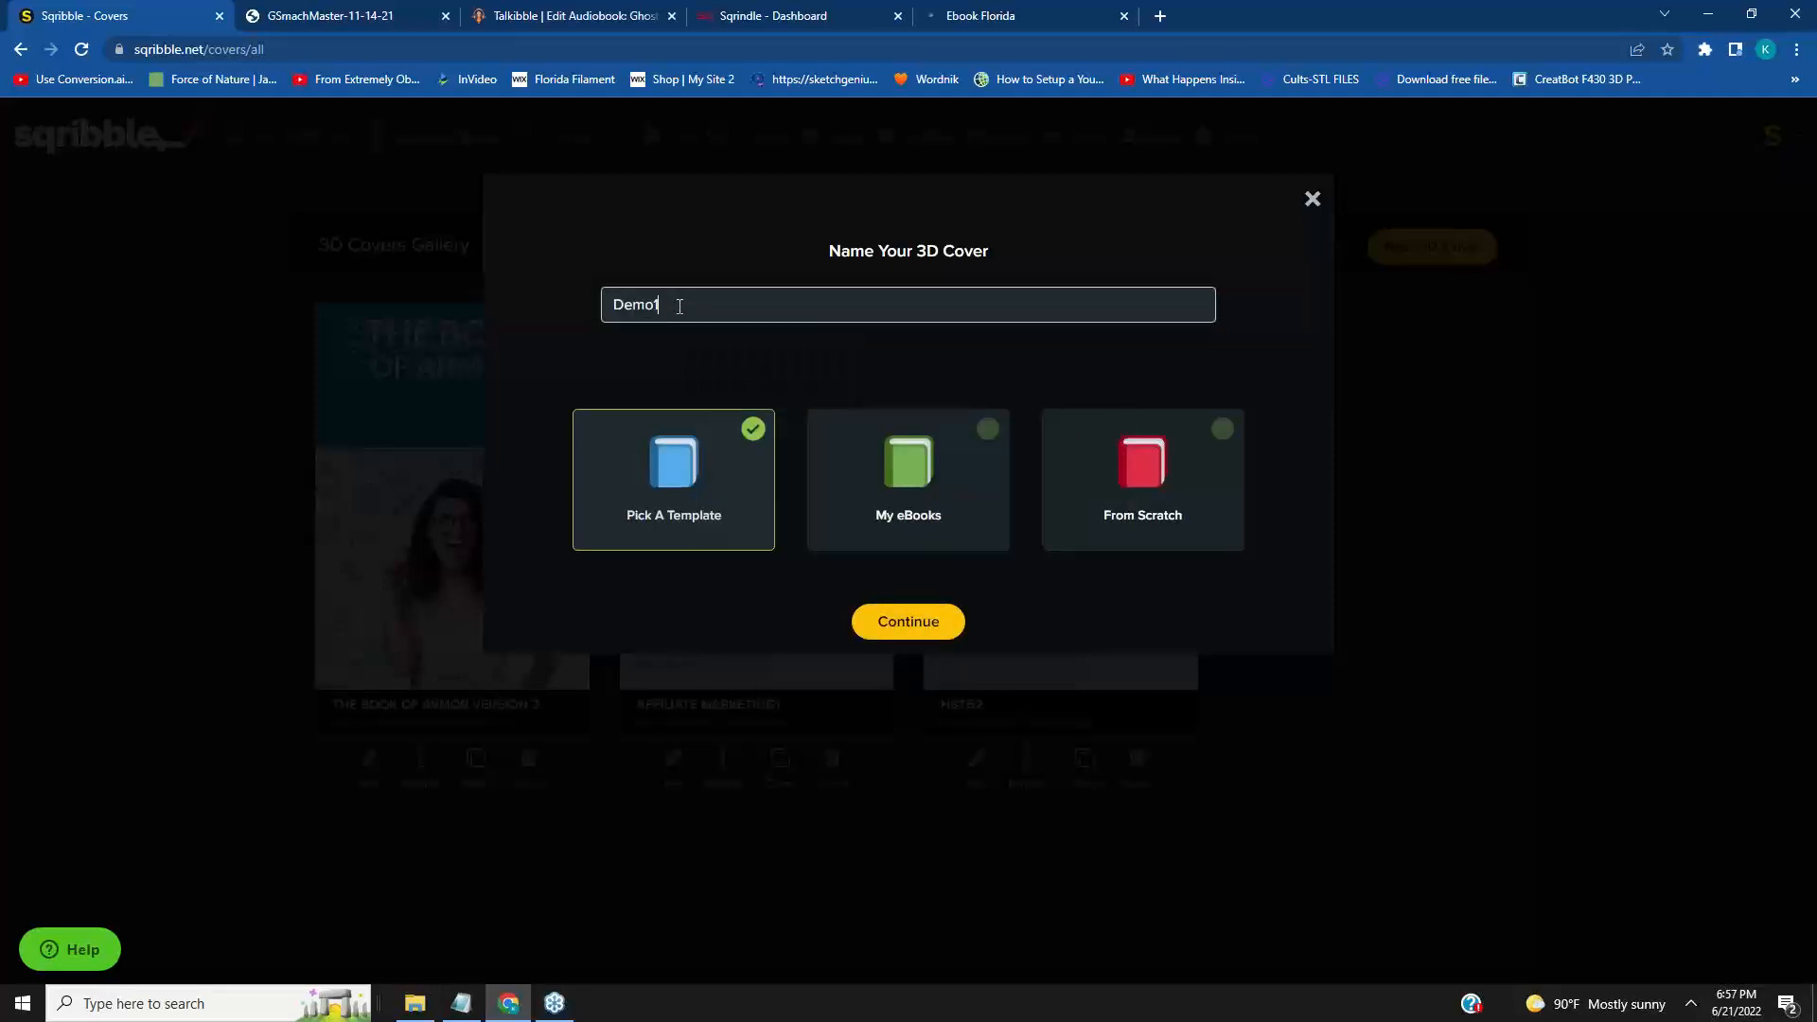
left_click(923, 627)
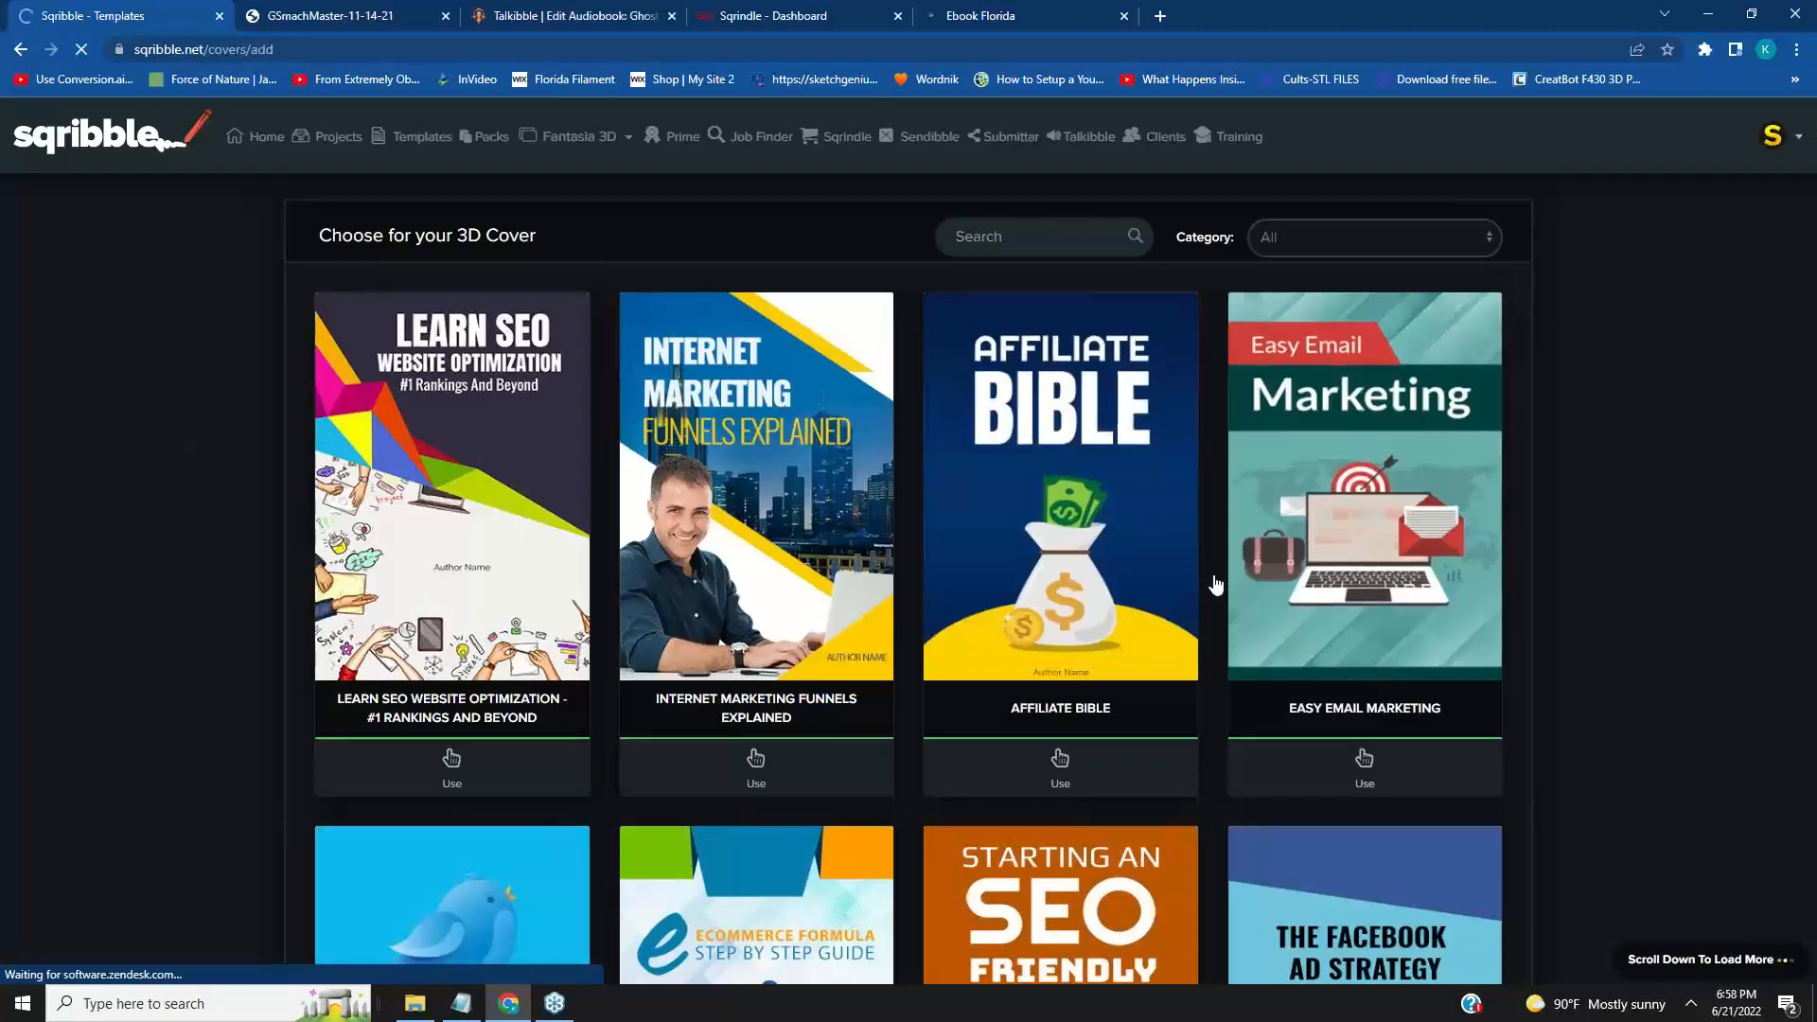
scroll(1214, 573, "down", 4)
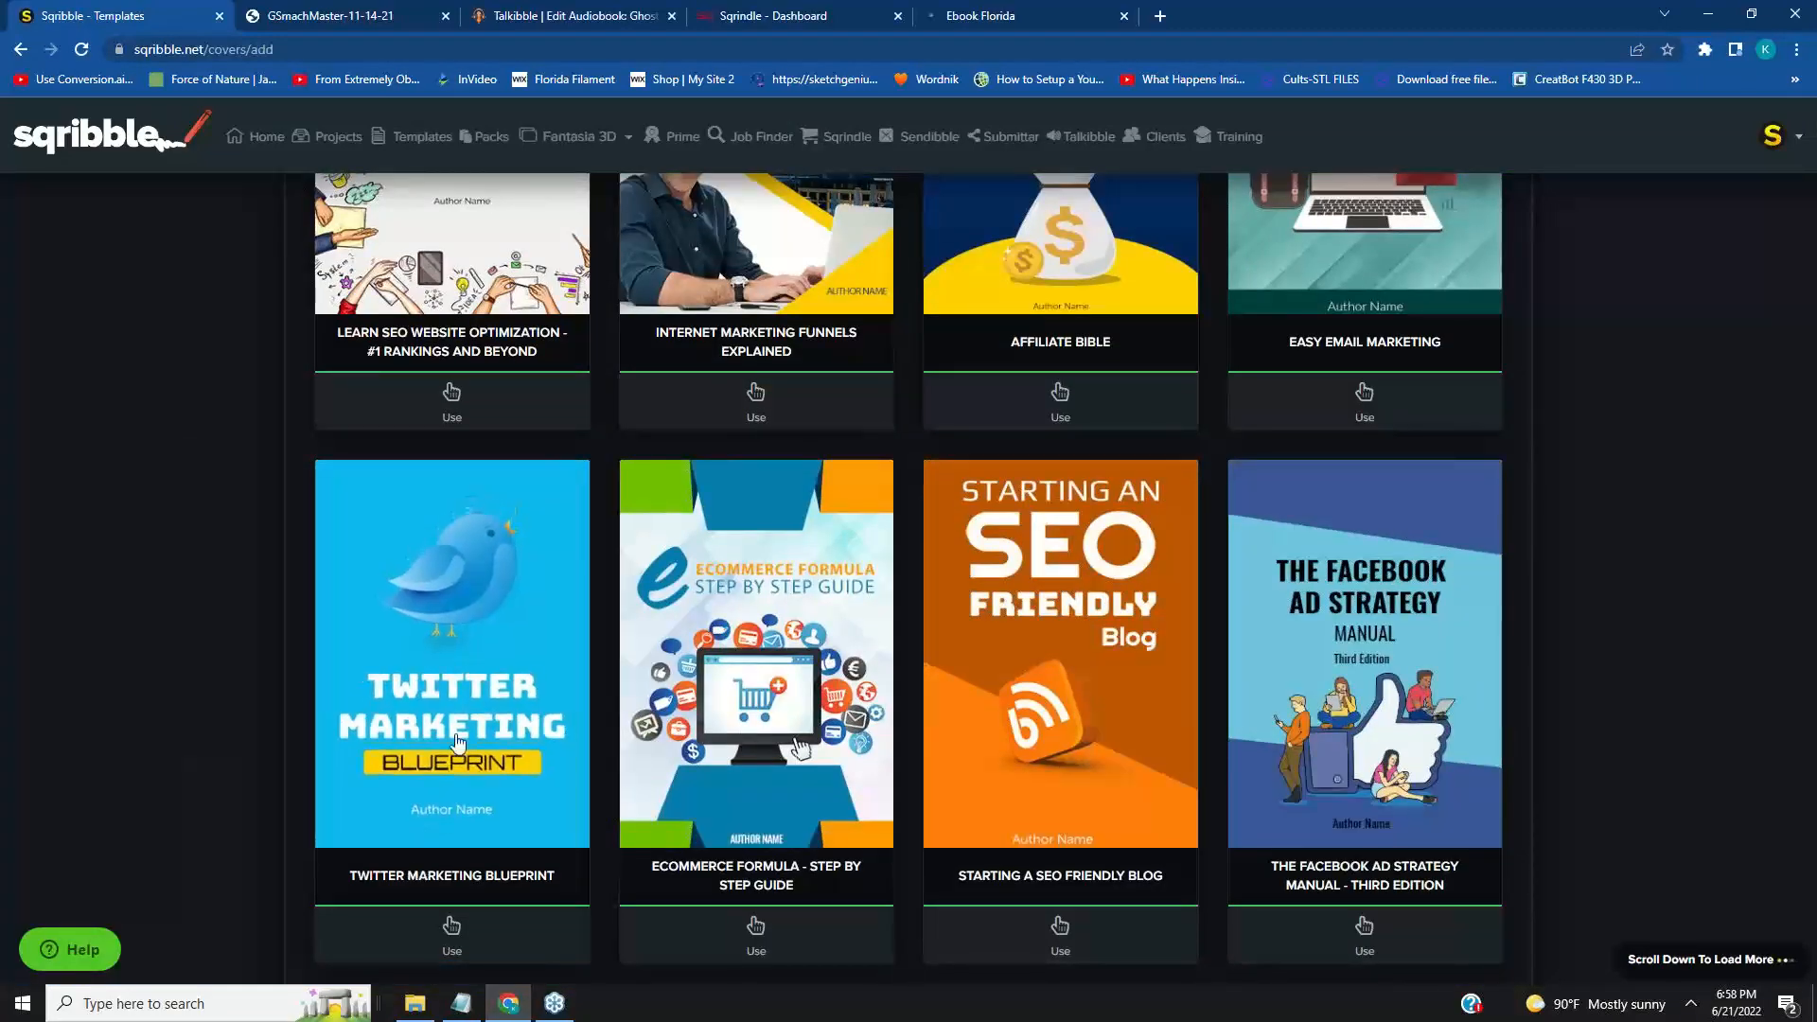
left_click(443, 949)
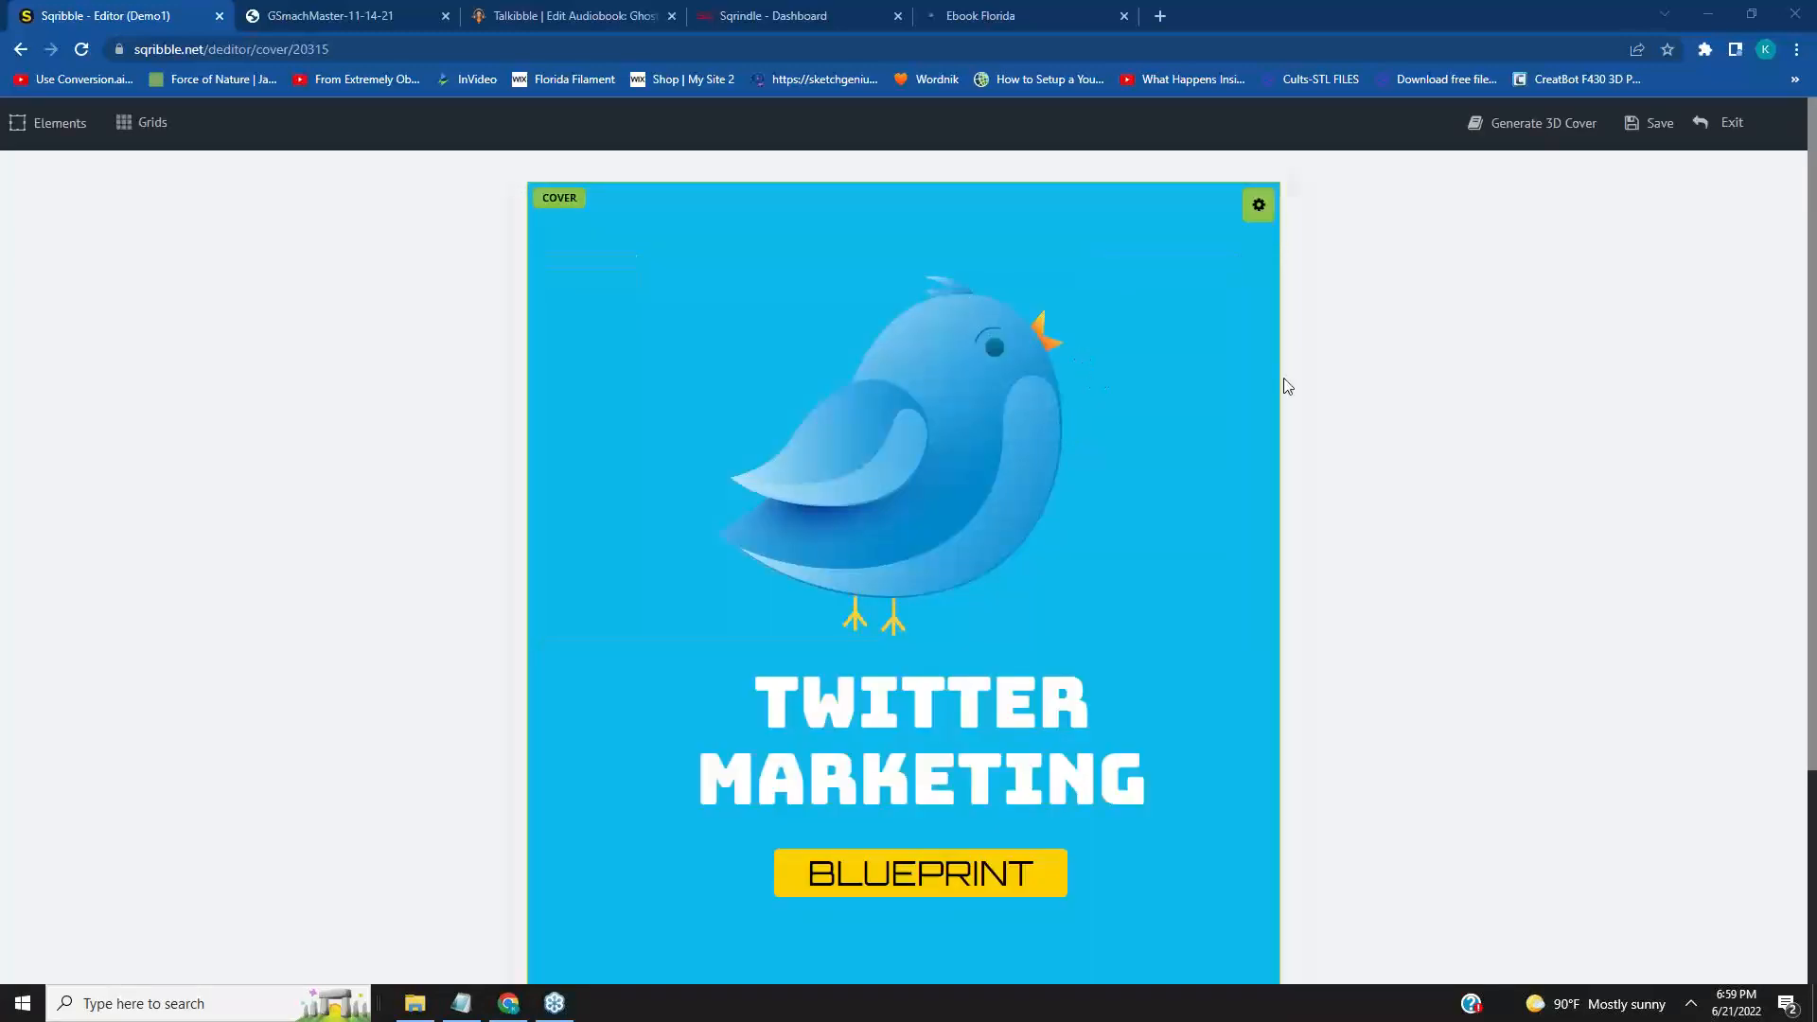
Move the bird image higher on the cover and colour the Twitter Marketing headline red.
left_click_drag(906, 420, 878, 365)
left_click(868, 694)
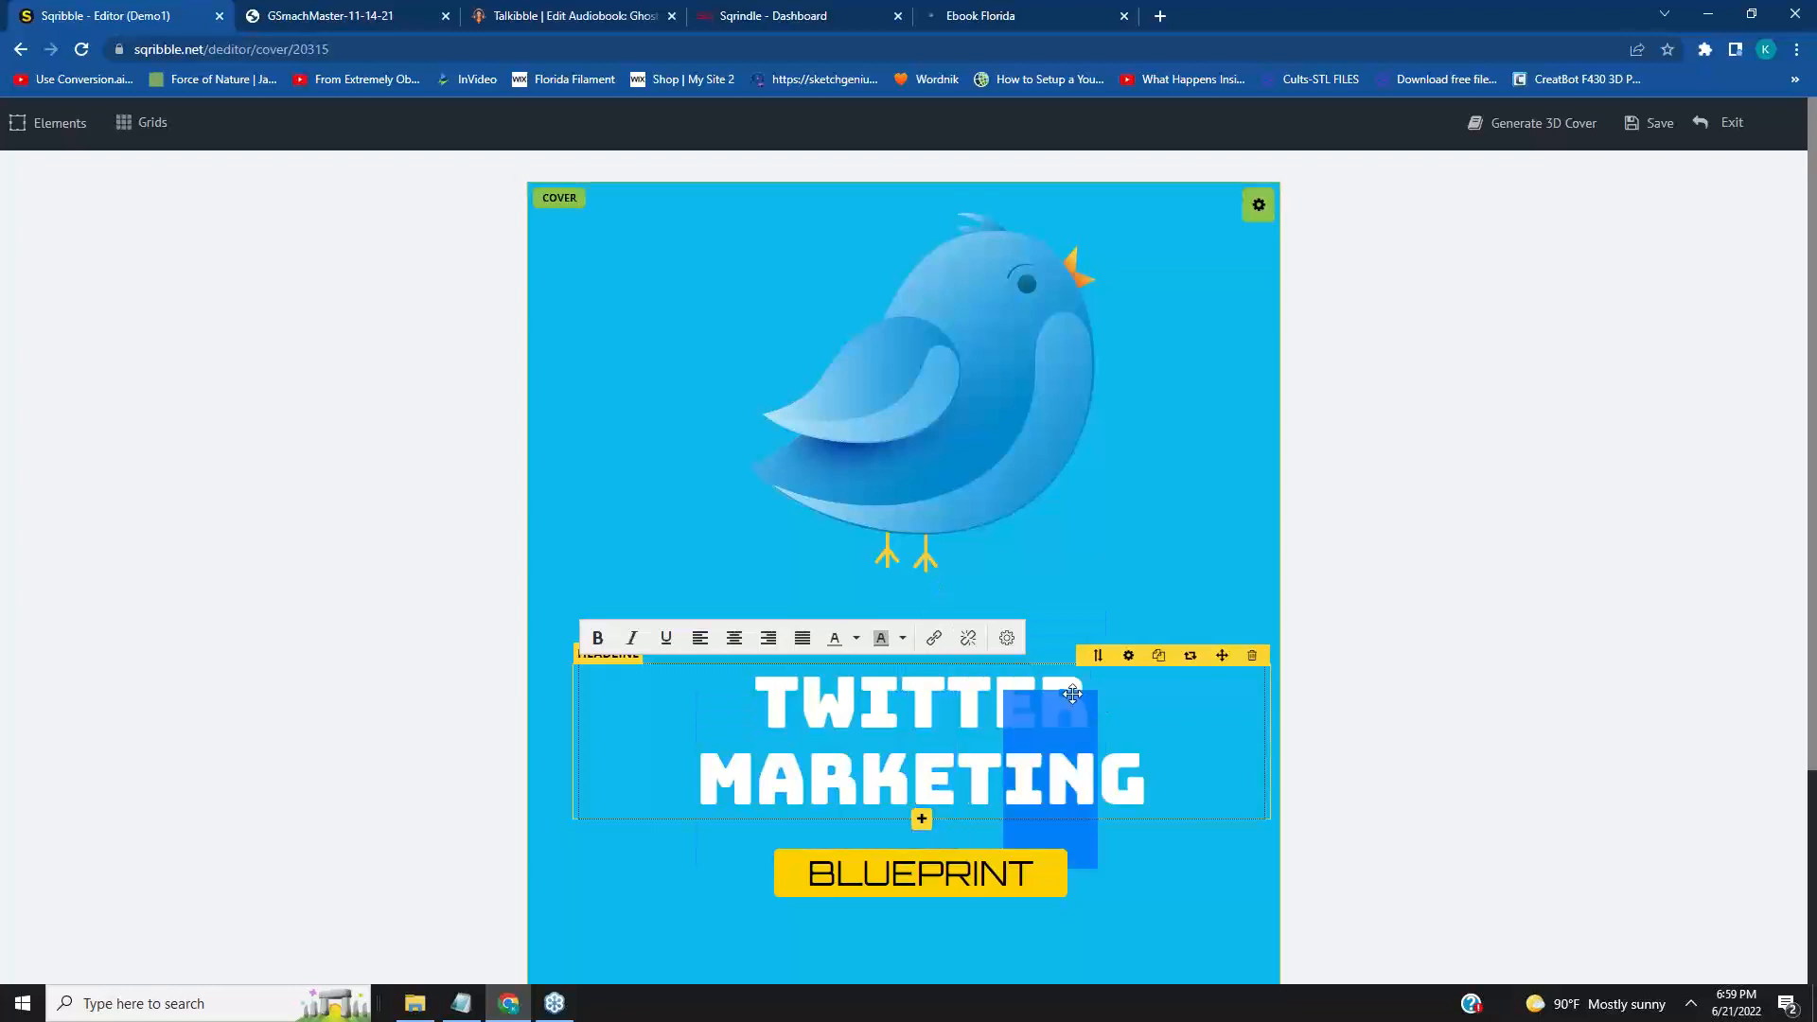
left_click_drag(1163, 751, 727, 688)
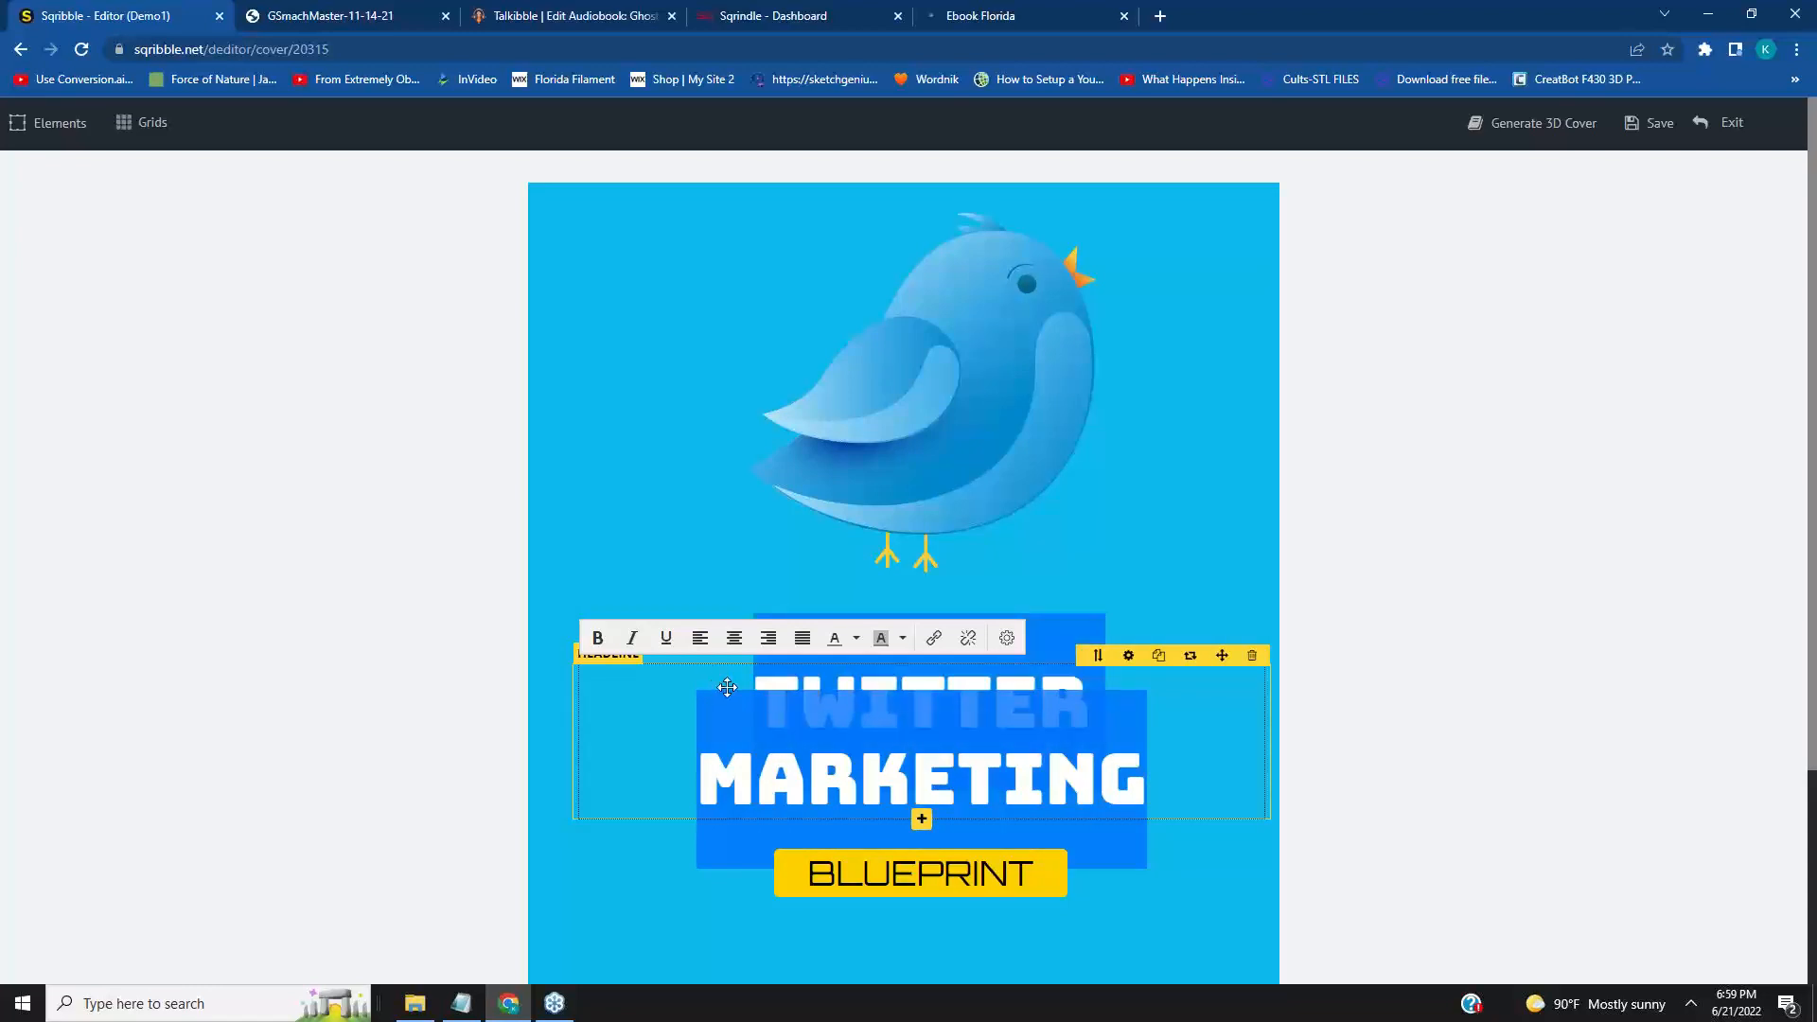
left_click(856, 642)
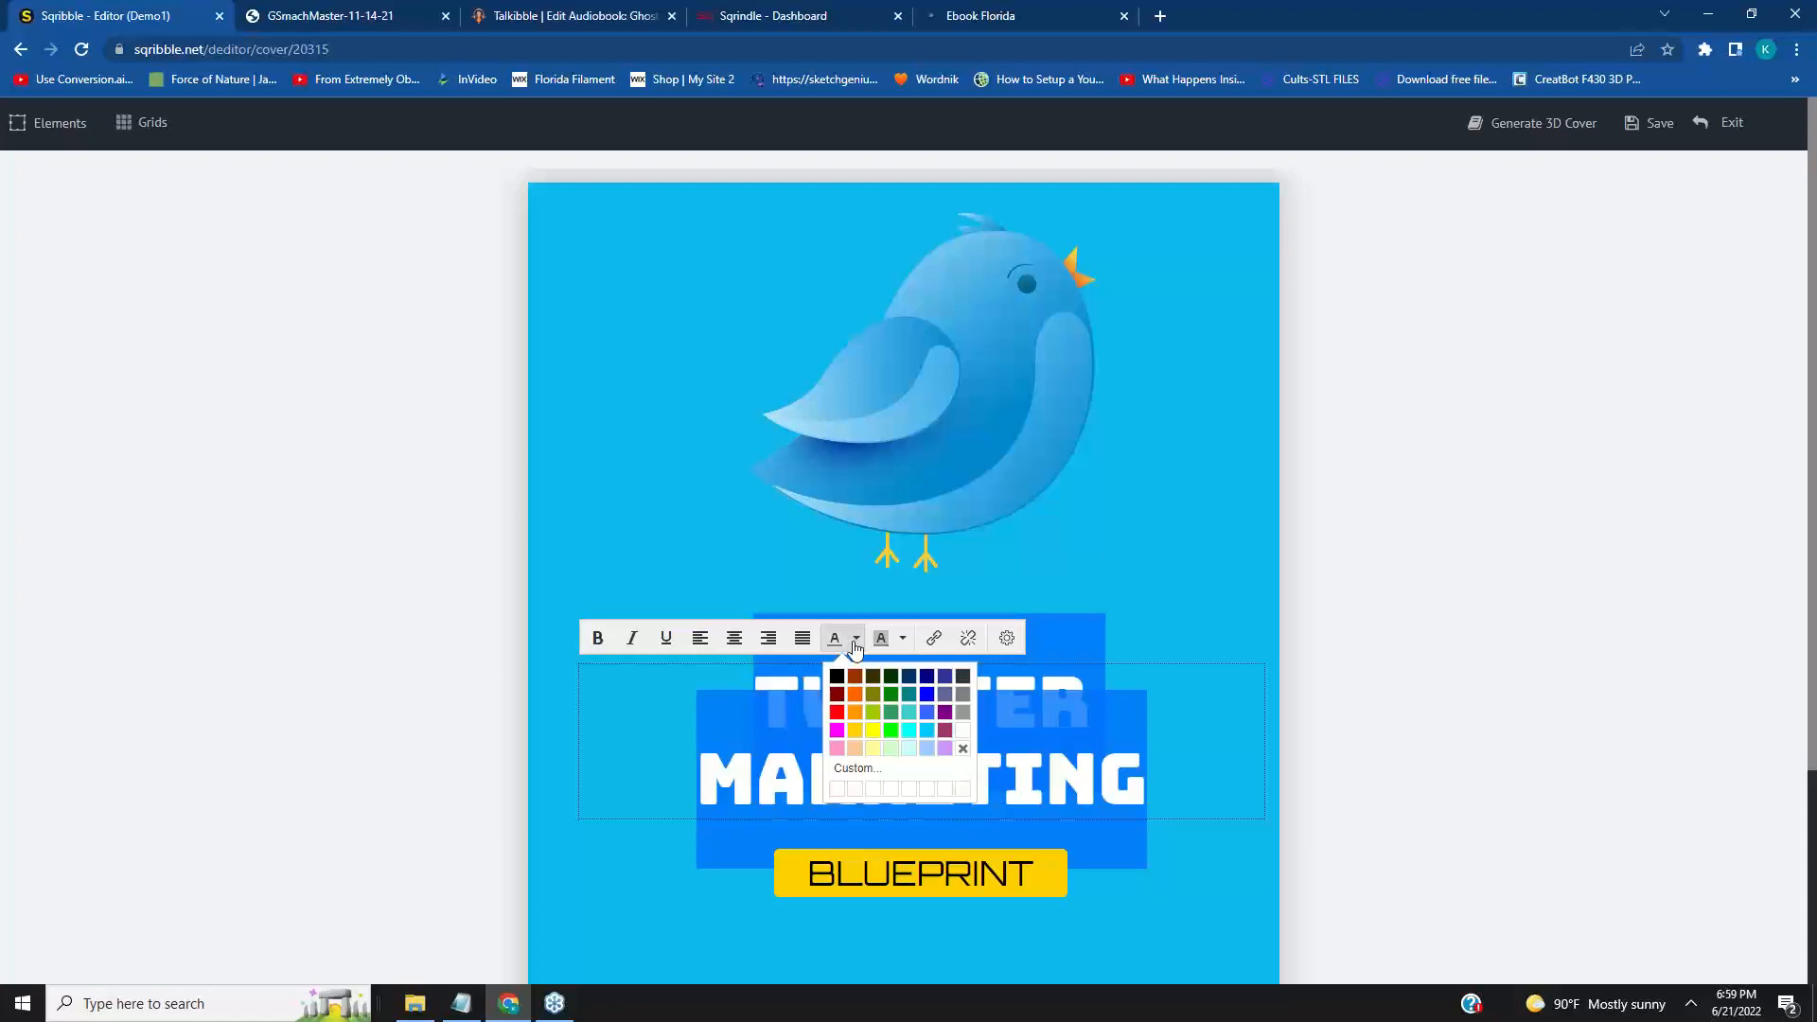
left_click(837, 712)
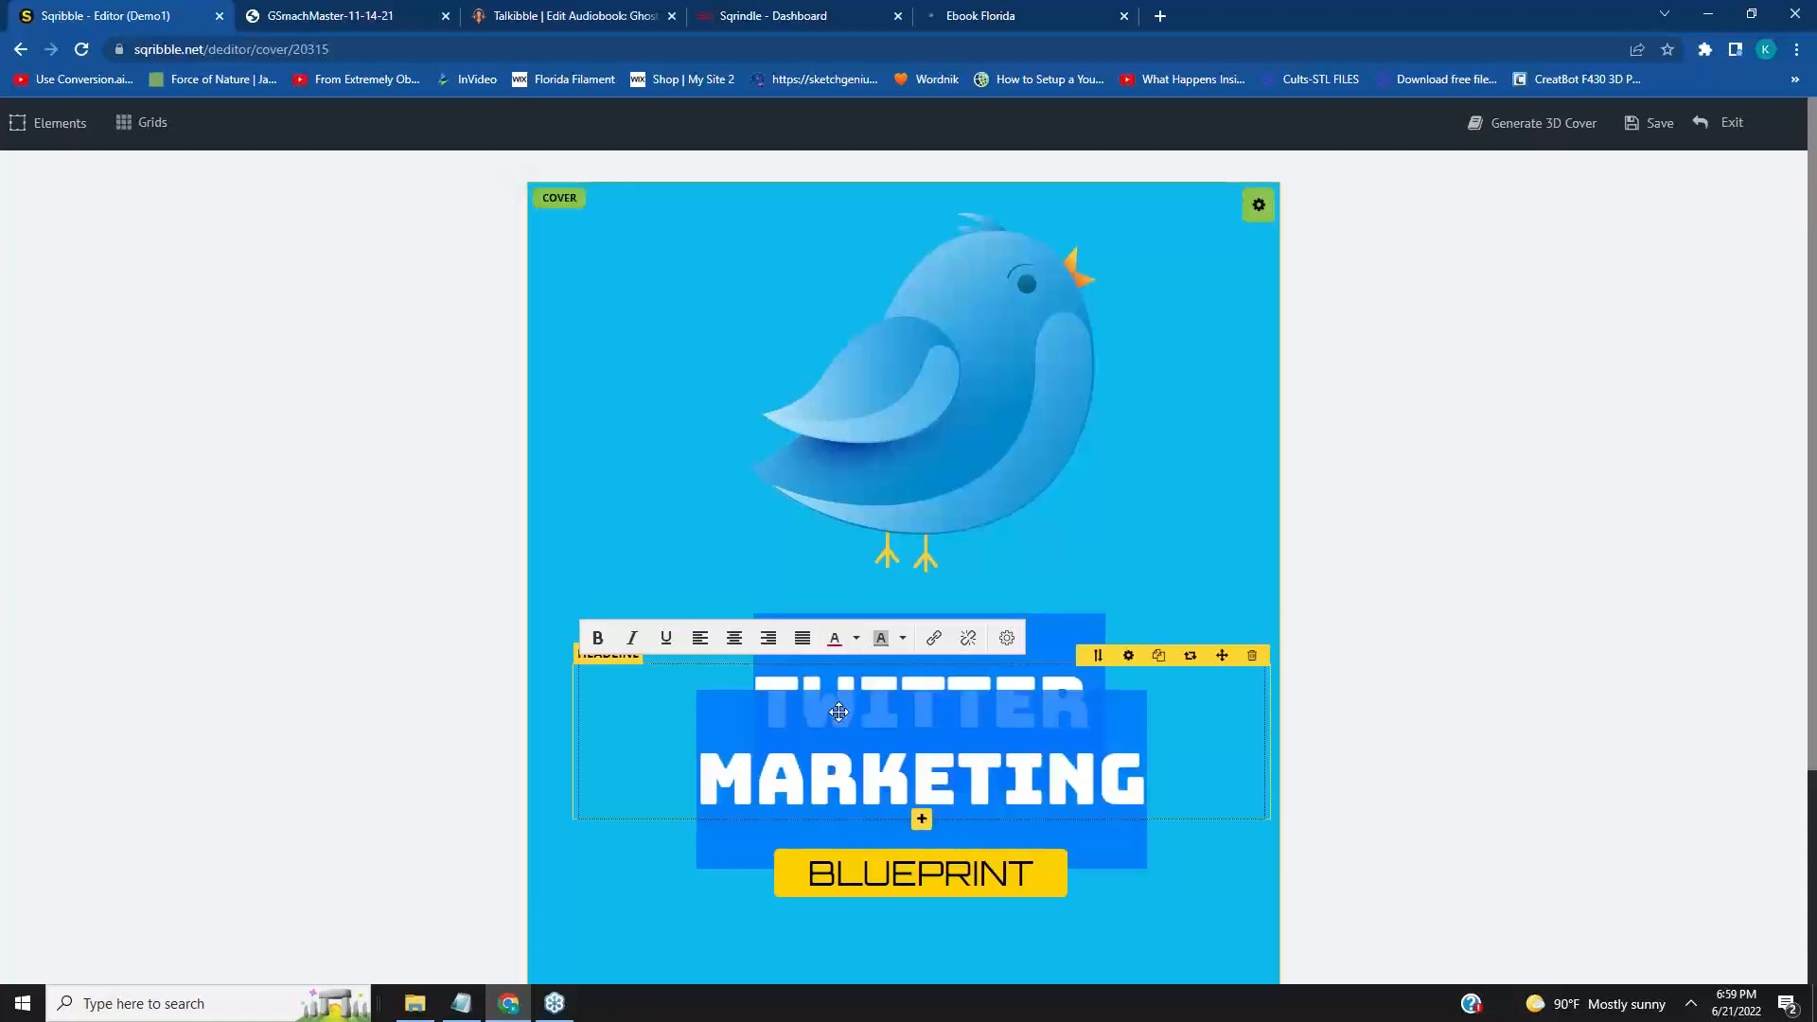
left_click(1185, 702)
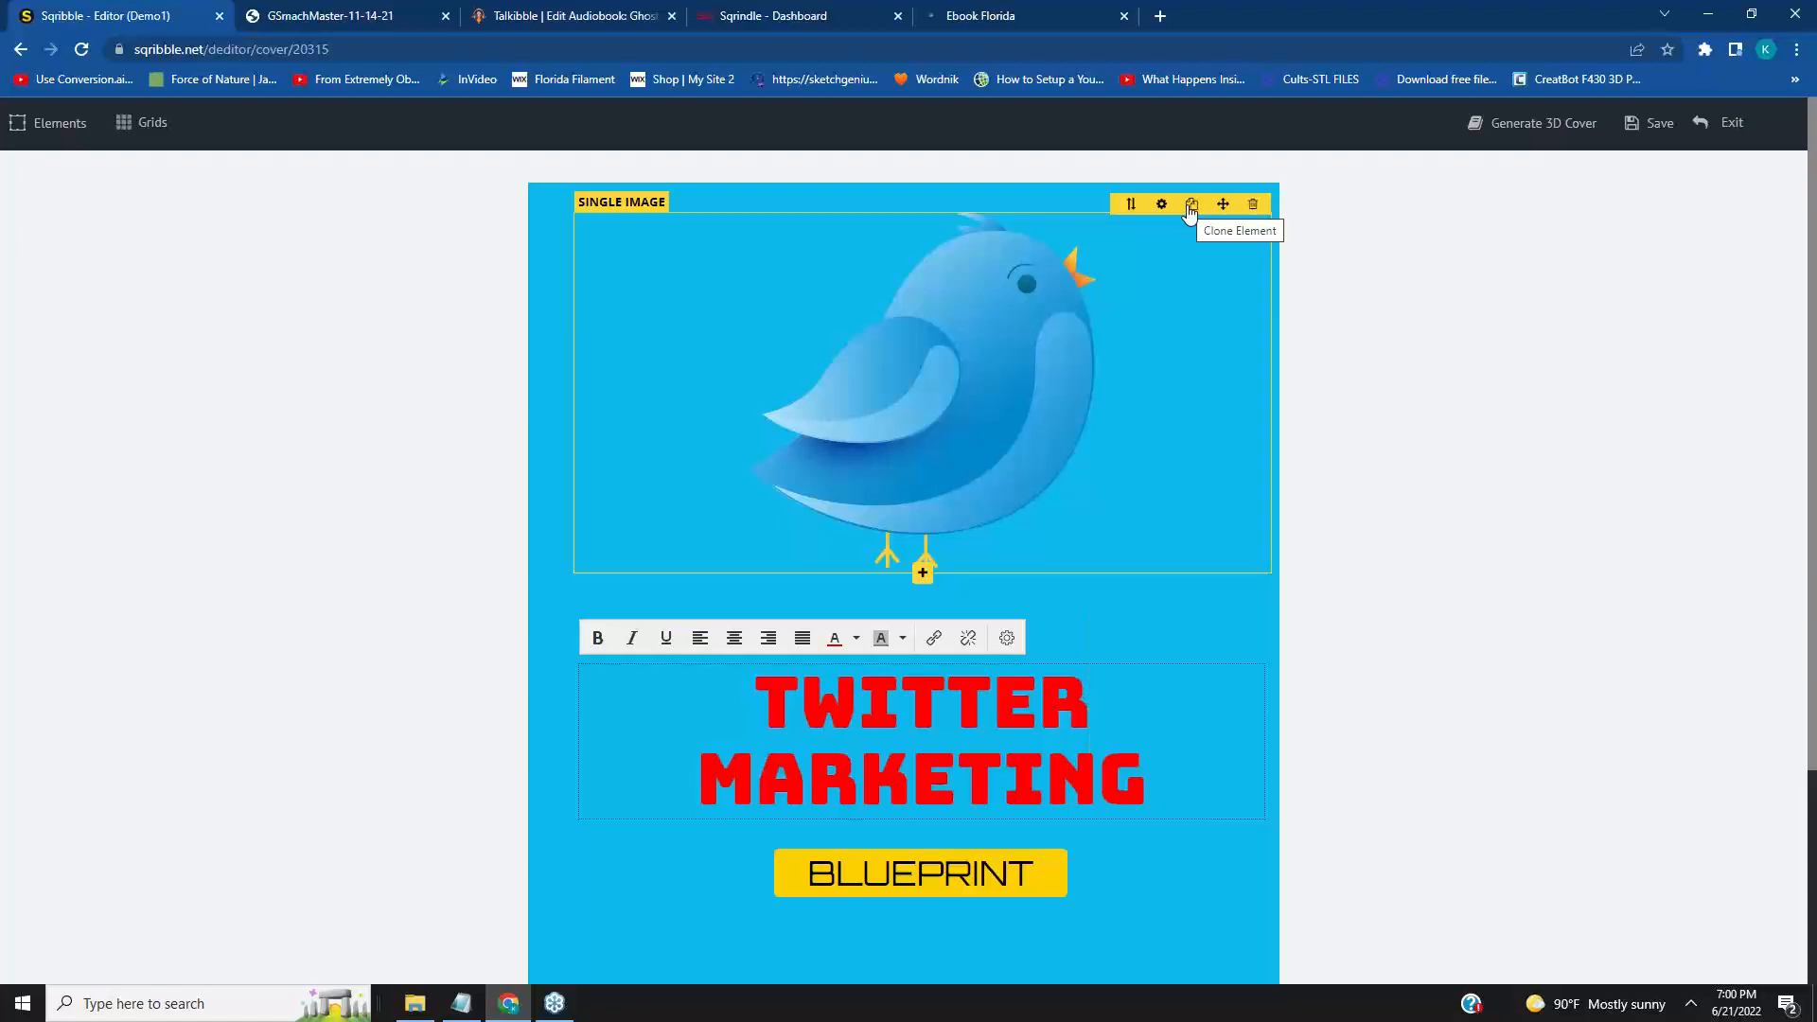
Delete the bird image from the cover.
left_click_drag(978, 714, 1028, 389)
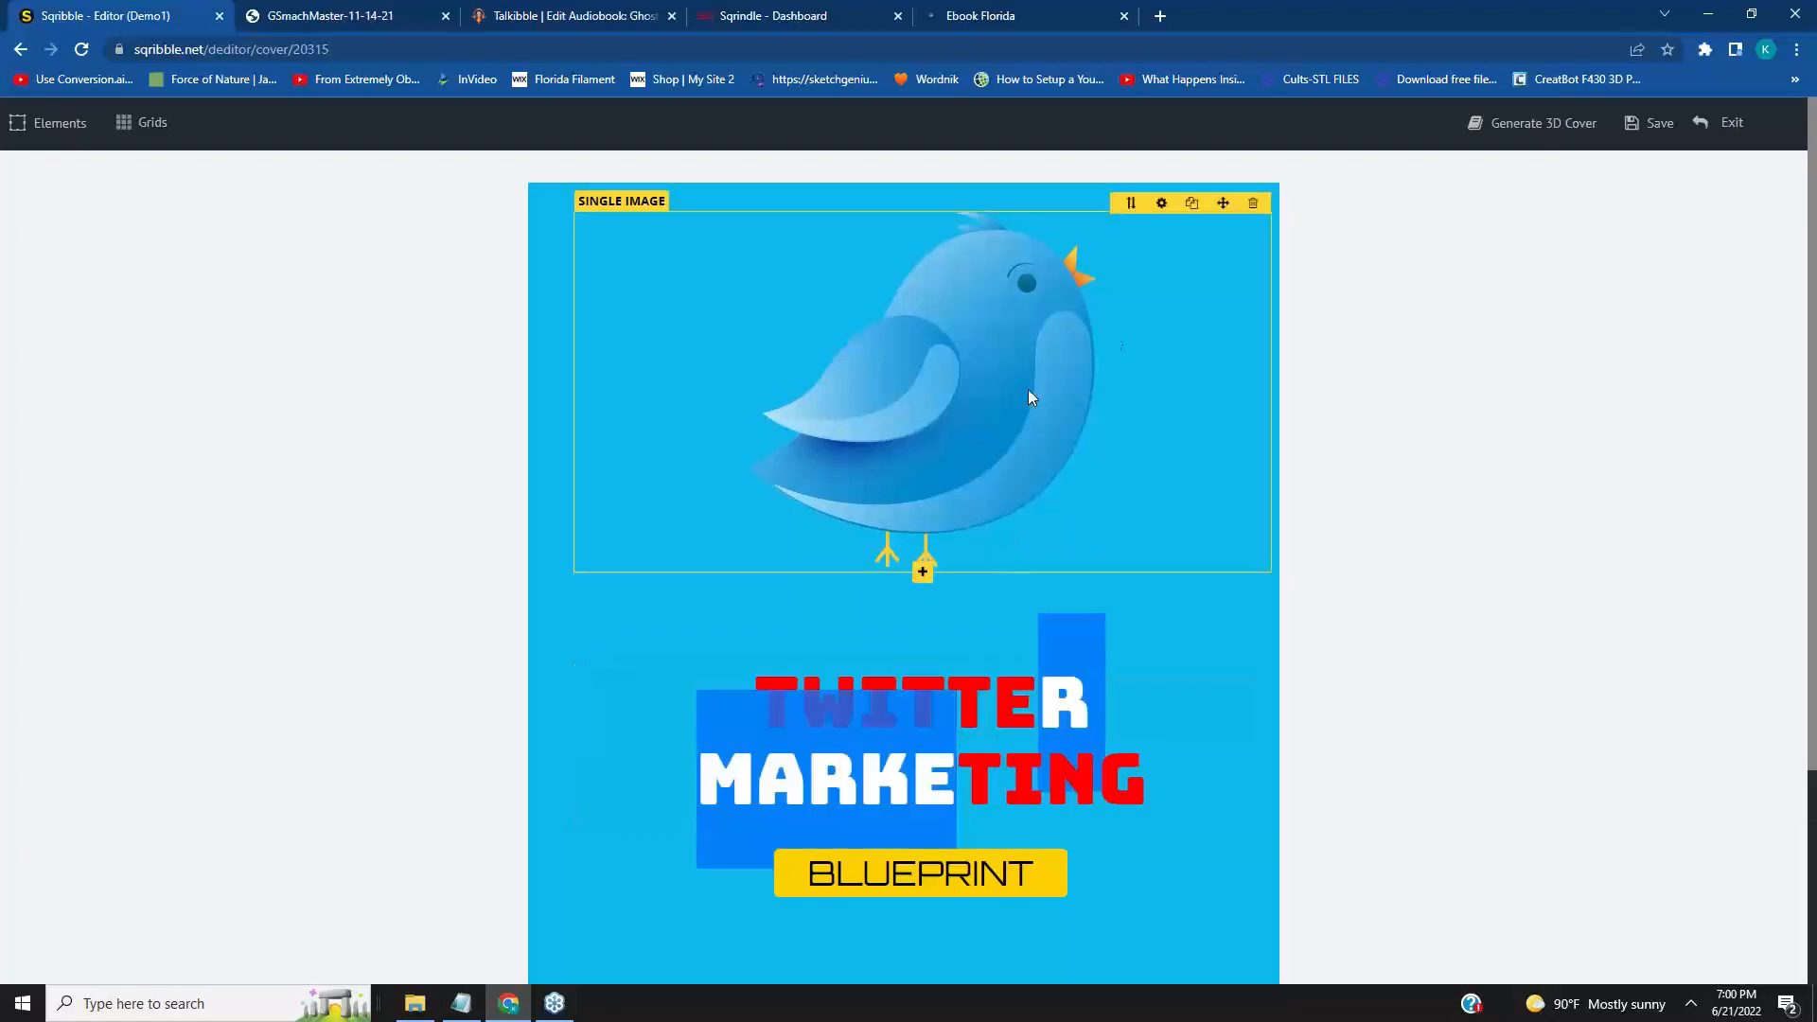
left_click(1255, 205)
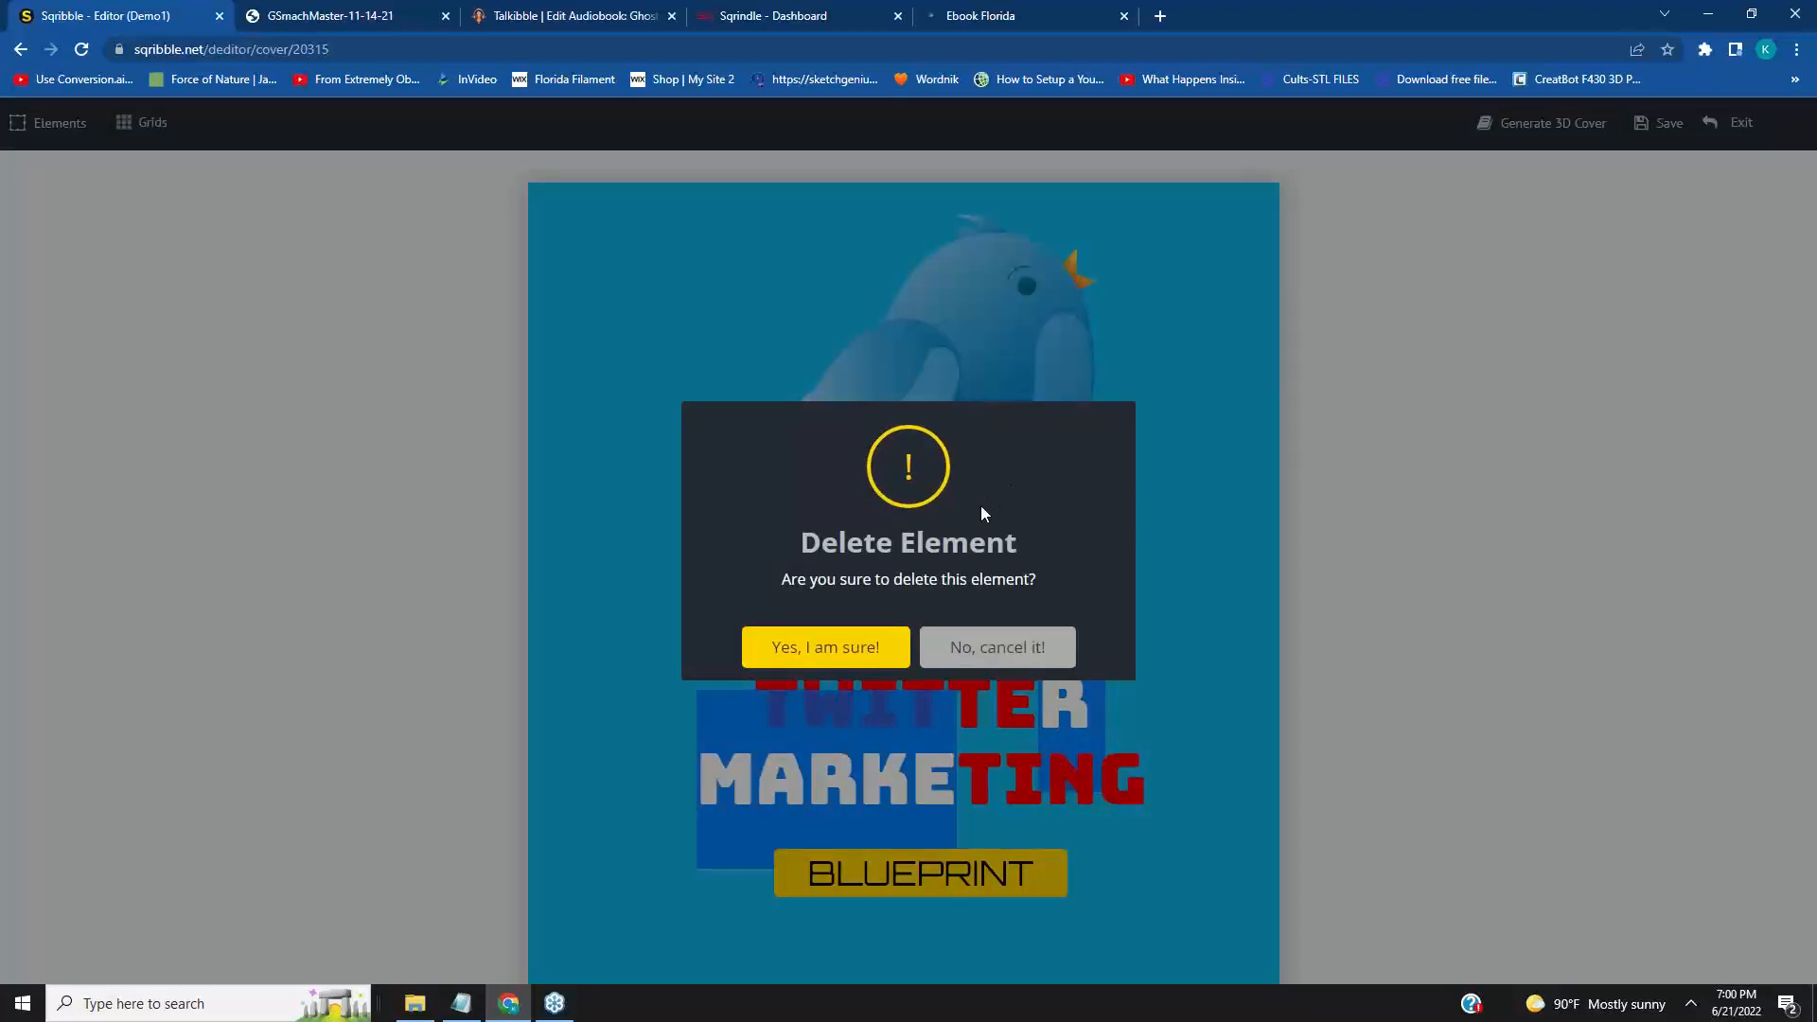
left_click(829, 648)
Move the red headline up into the empty area near the cover's upper edge.
left_click_drag(966, 717, 1050, 550)
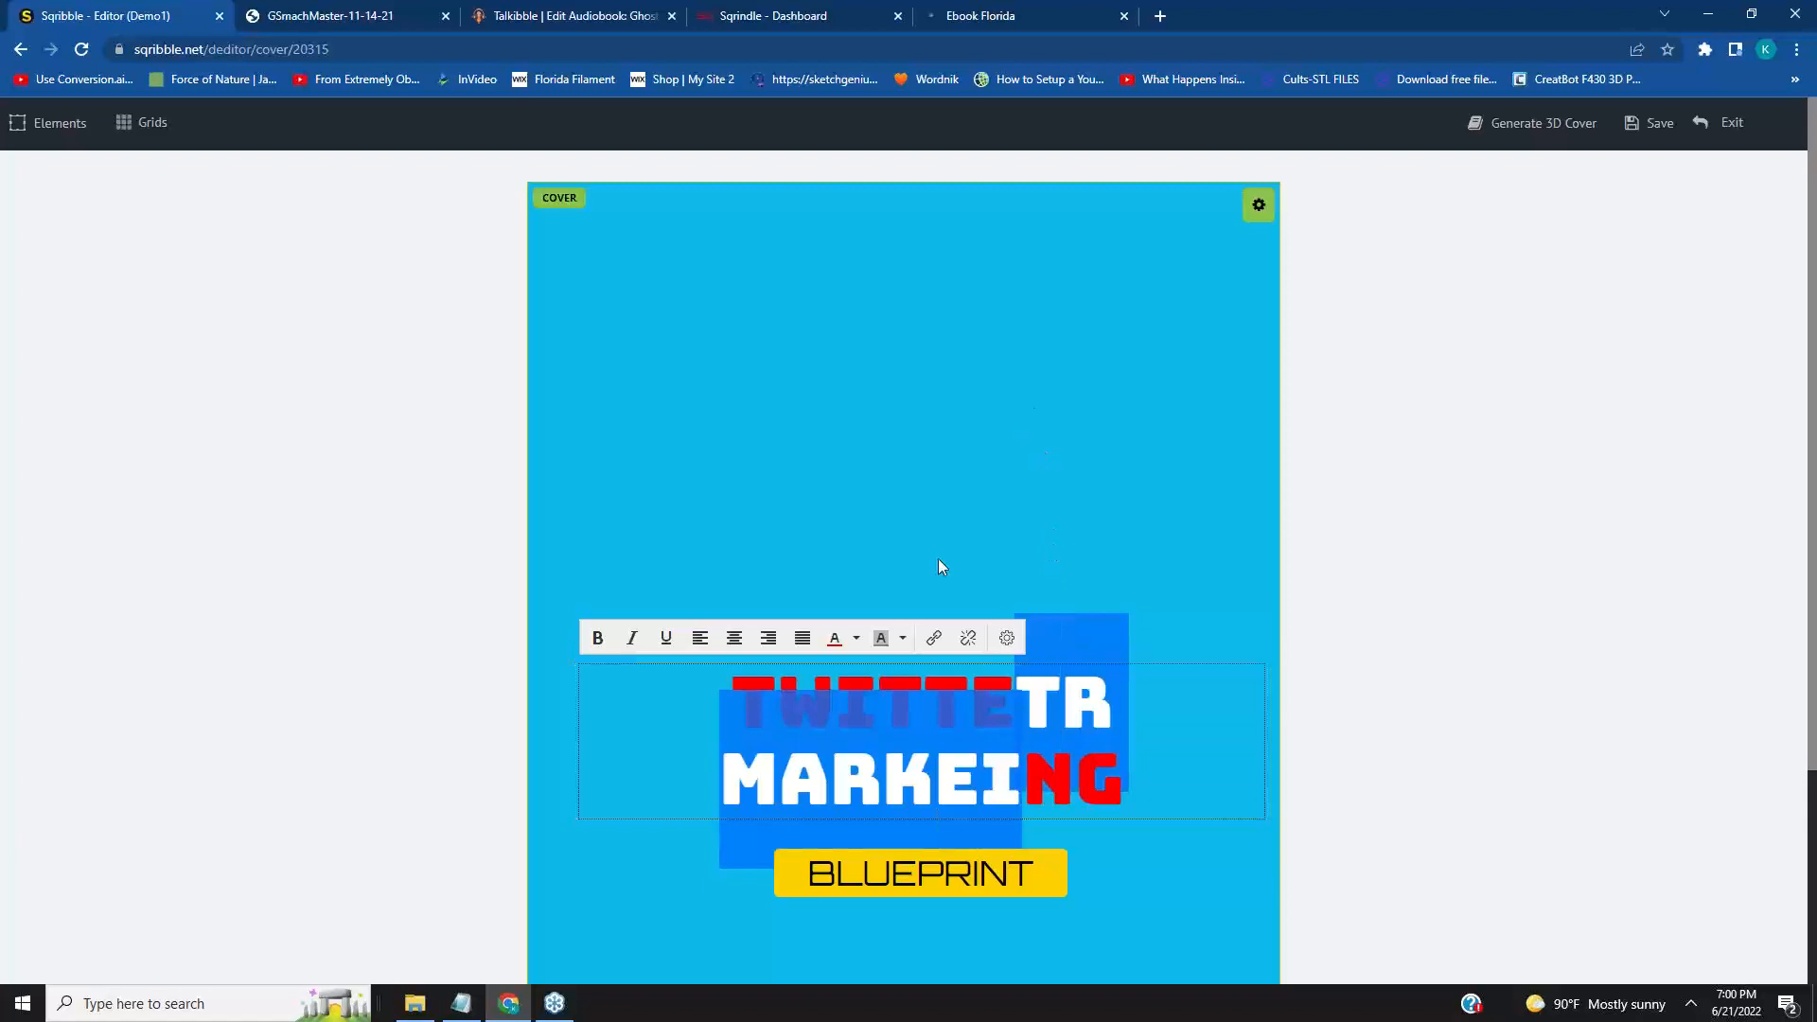
left_click(674, 681)
left_click_drag(890, 877, 877, 905)
left_click(697, 870)
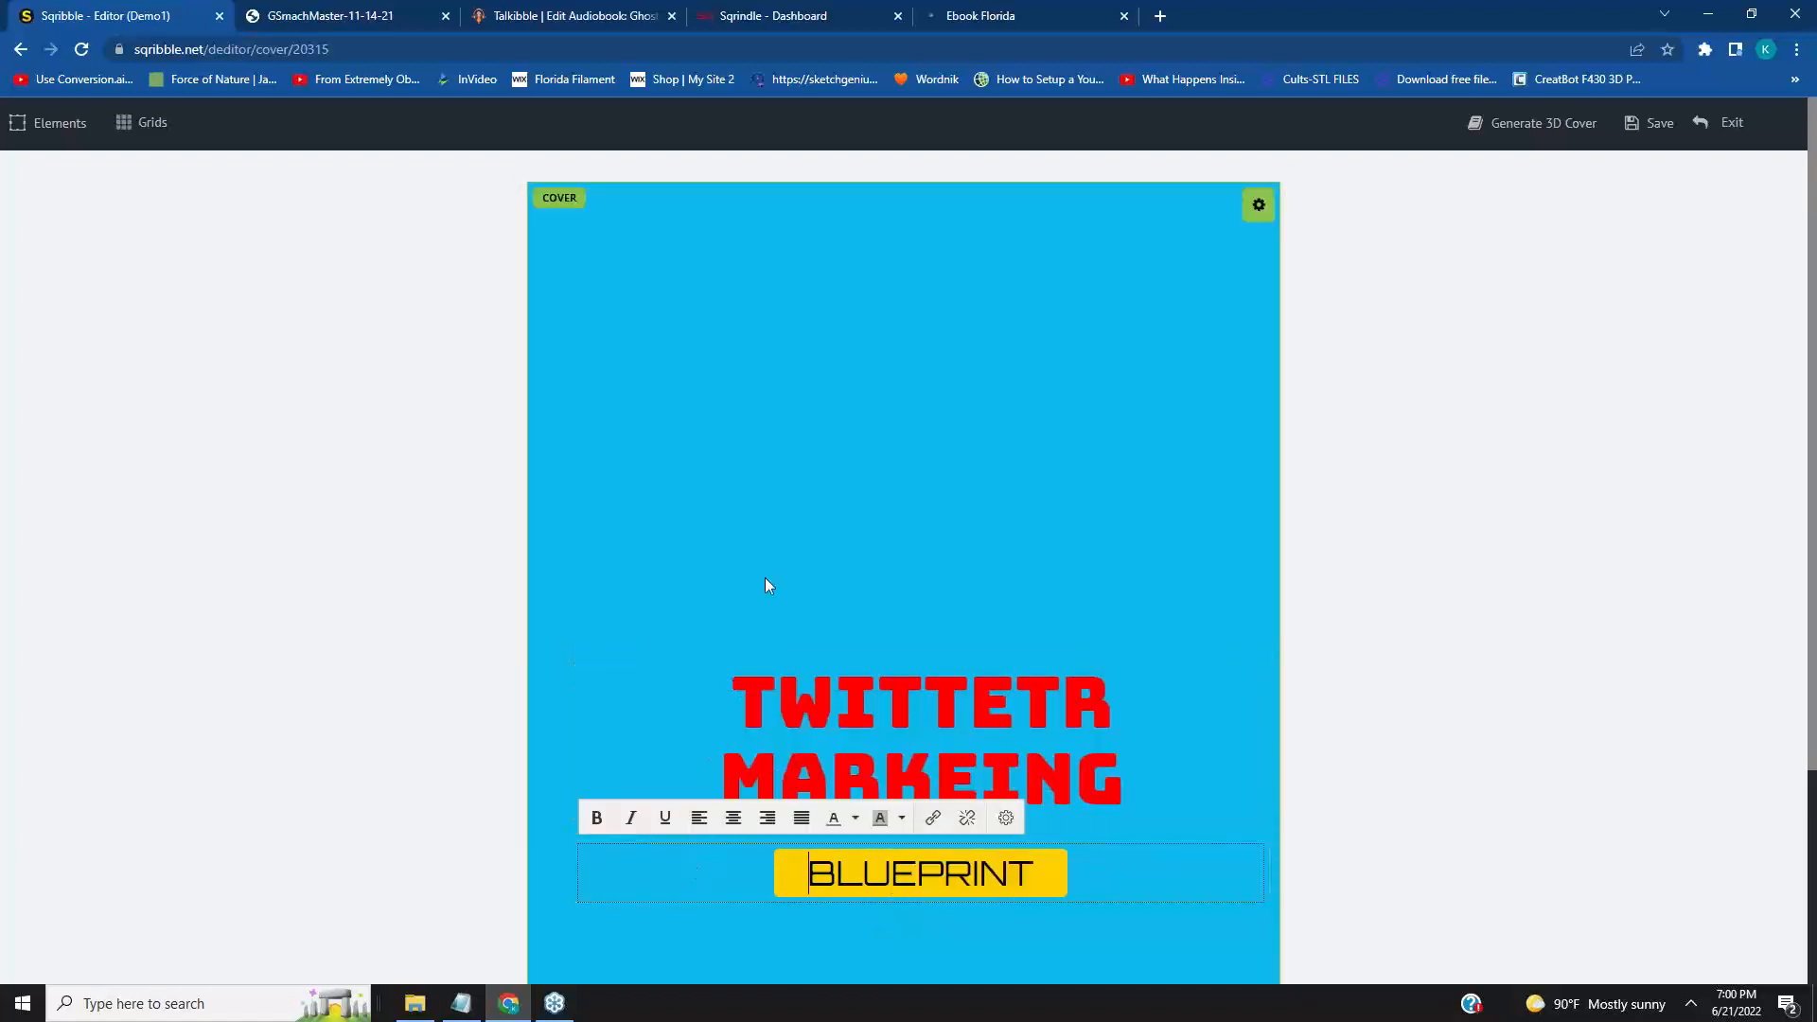
left_click(1150, 702)
left_click_drag(1193, 685, 1190, 312)
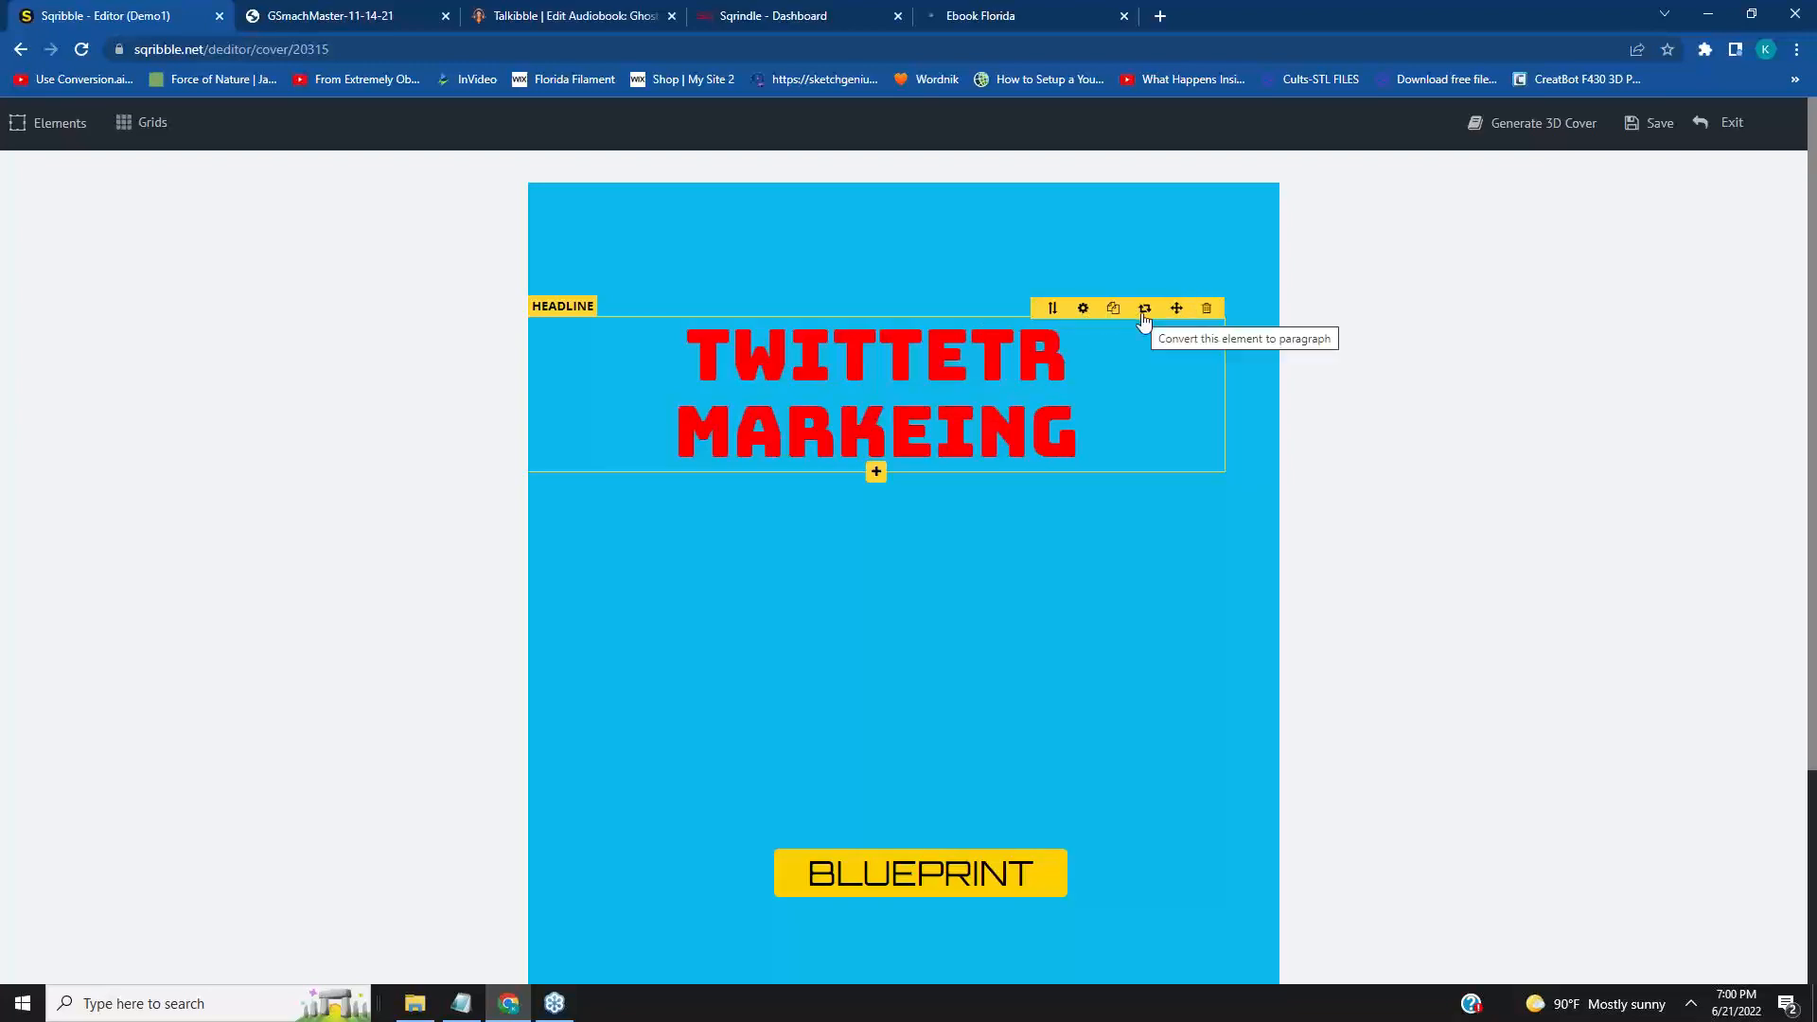
Open the headline's settings, then clone the headline and place the copy directly below the original.
left_click(1084, 310)
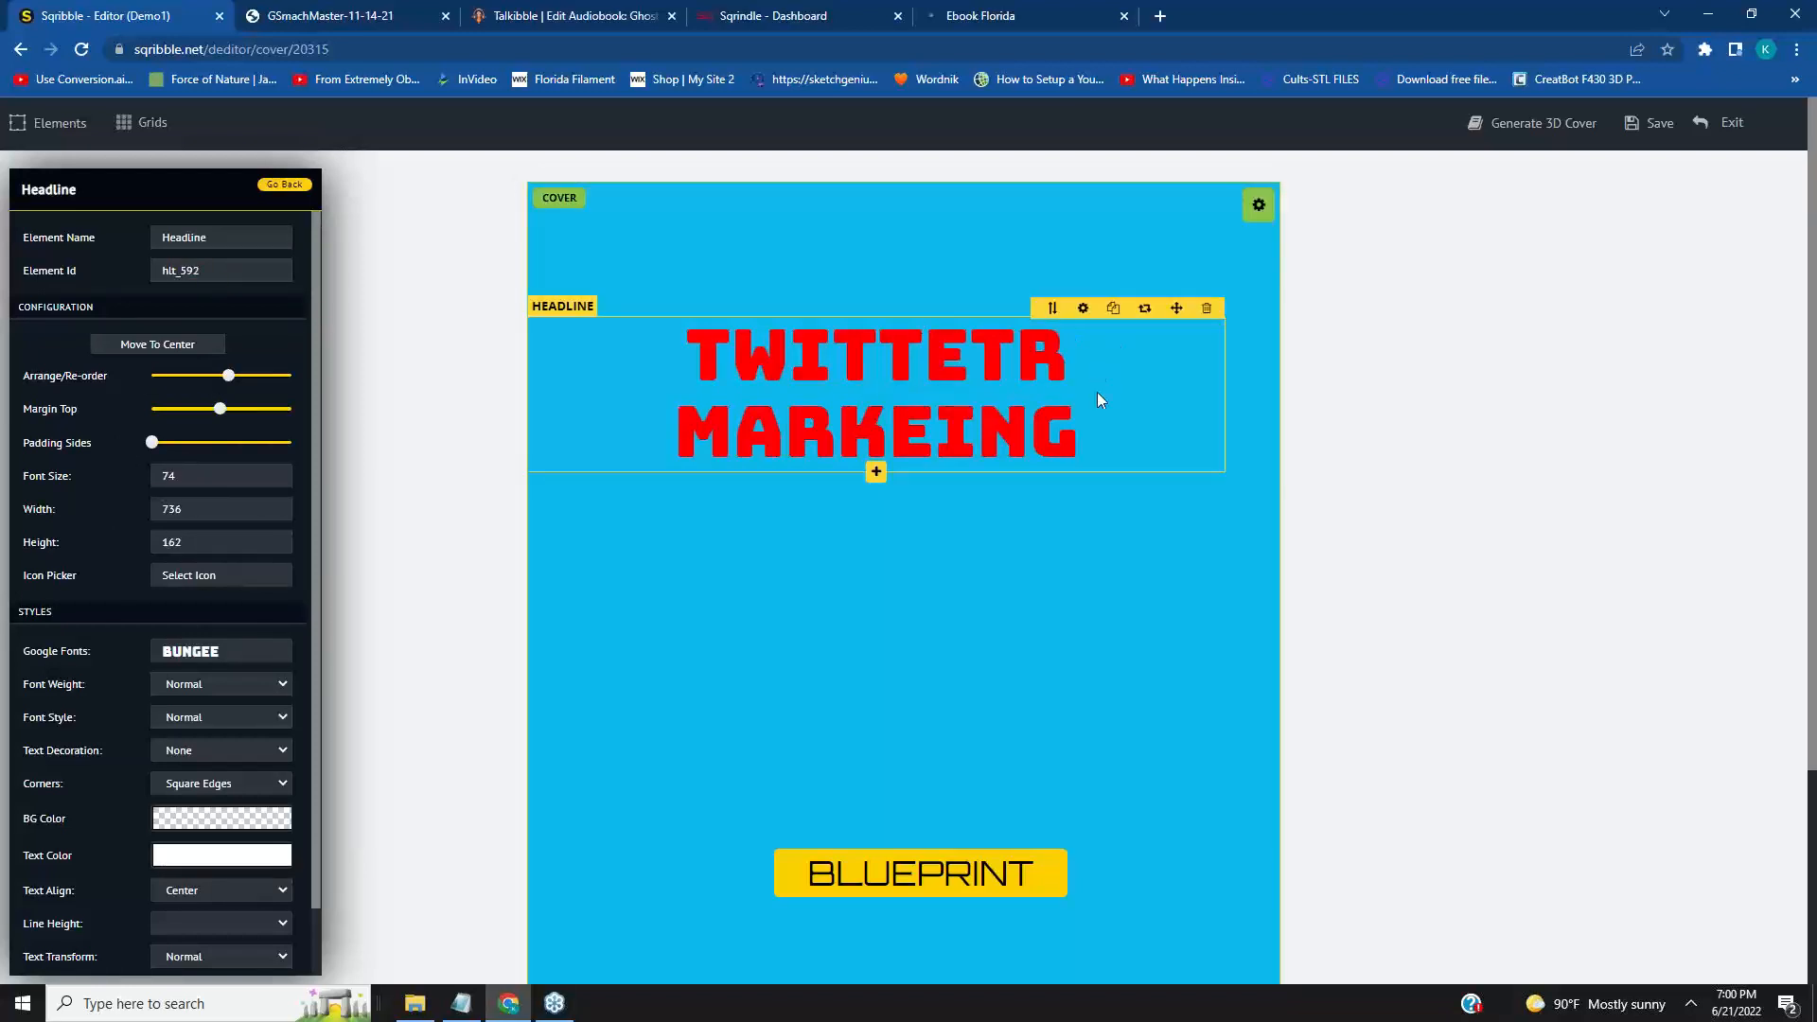
left_click(1114, 310)
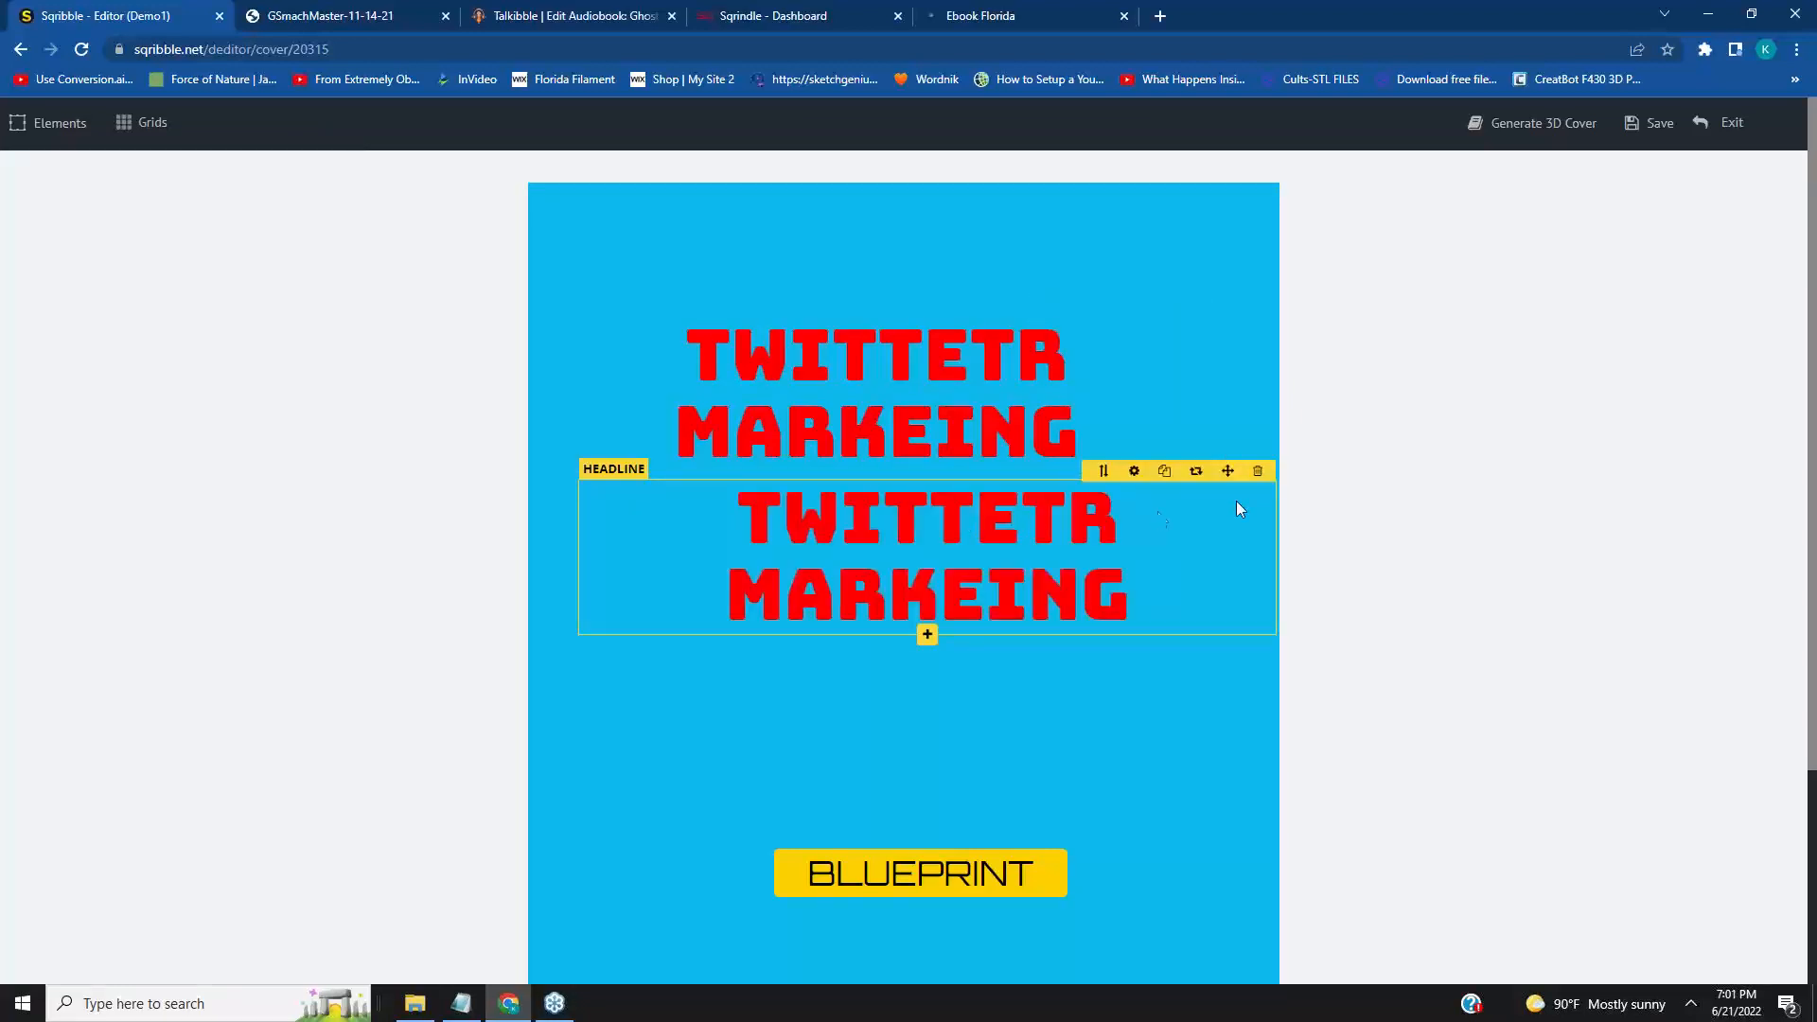
mouse_move(1228, 470)
left_mouse_down()
mouse_move(1175, 516)
mouse_move(1176, 501)
left_mouse_up()
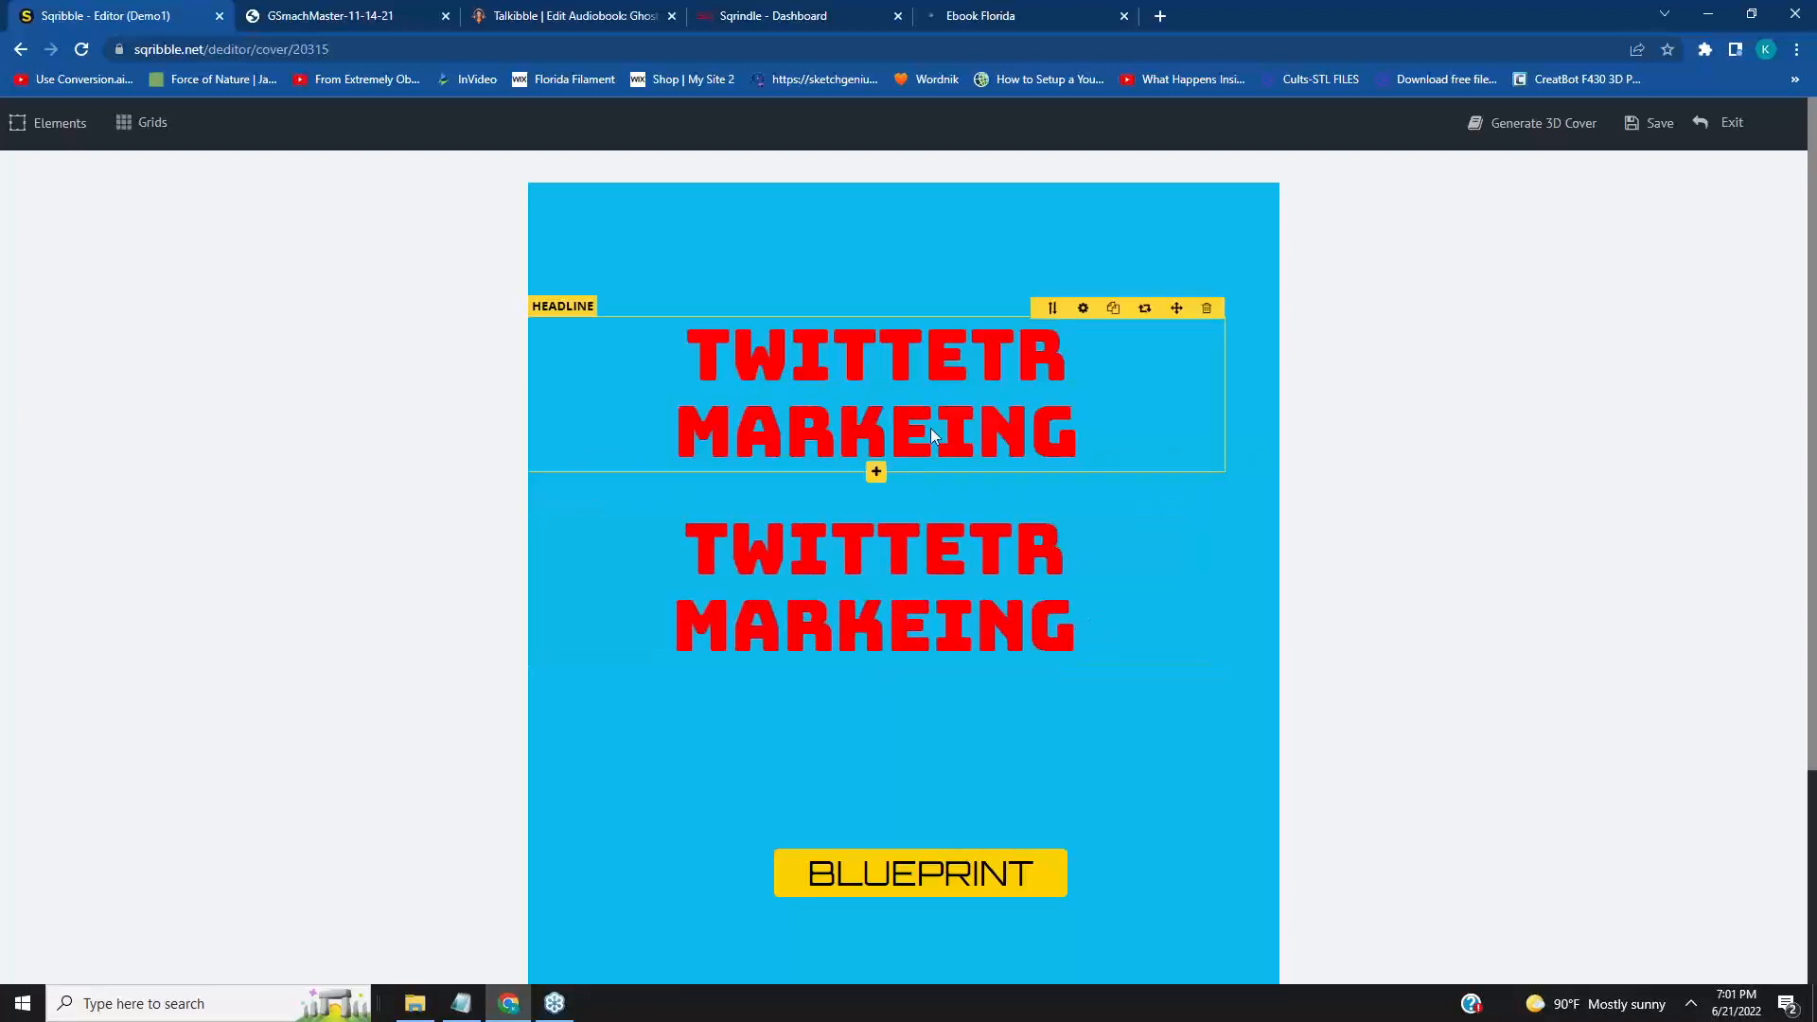
Replace the text of the cloned headline with MY NAMES.
left_click(1071, 596)
mouse_move(1072, 596)
left_mouse_down()
mouse_move(1036, 615)
mouse_move(757, 577)
mouse_move(679, 537)
left_mouse_up()
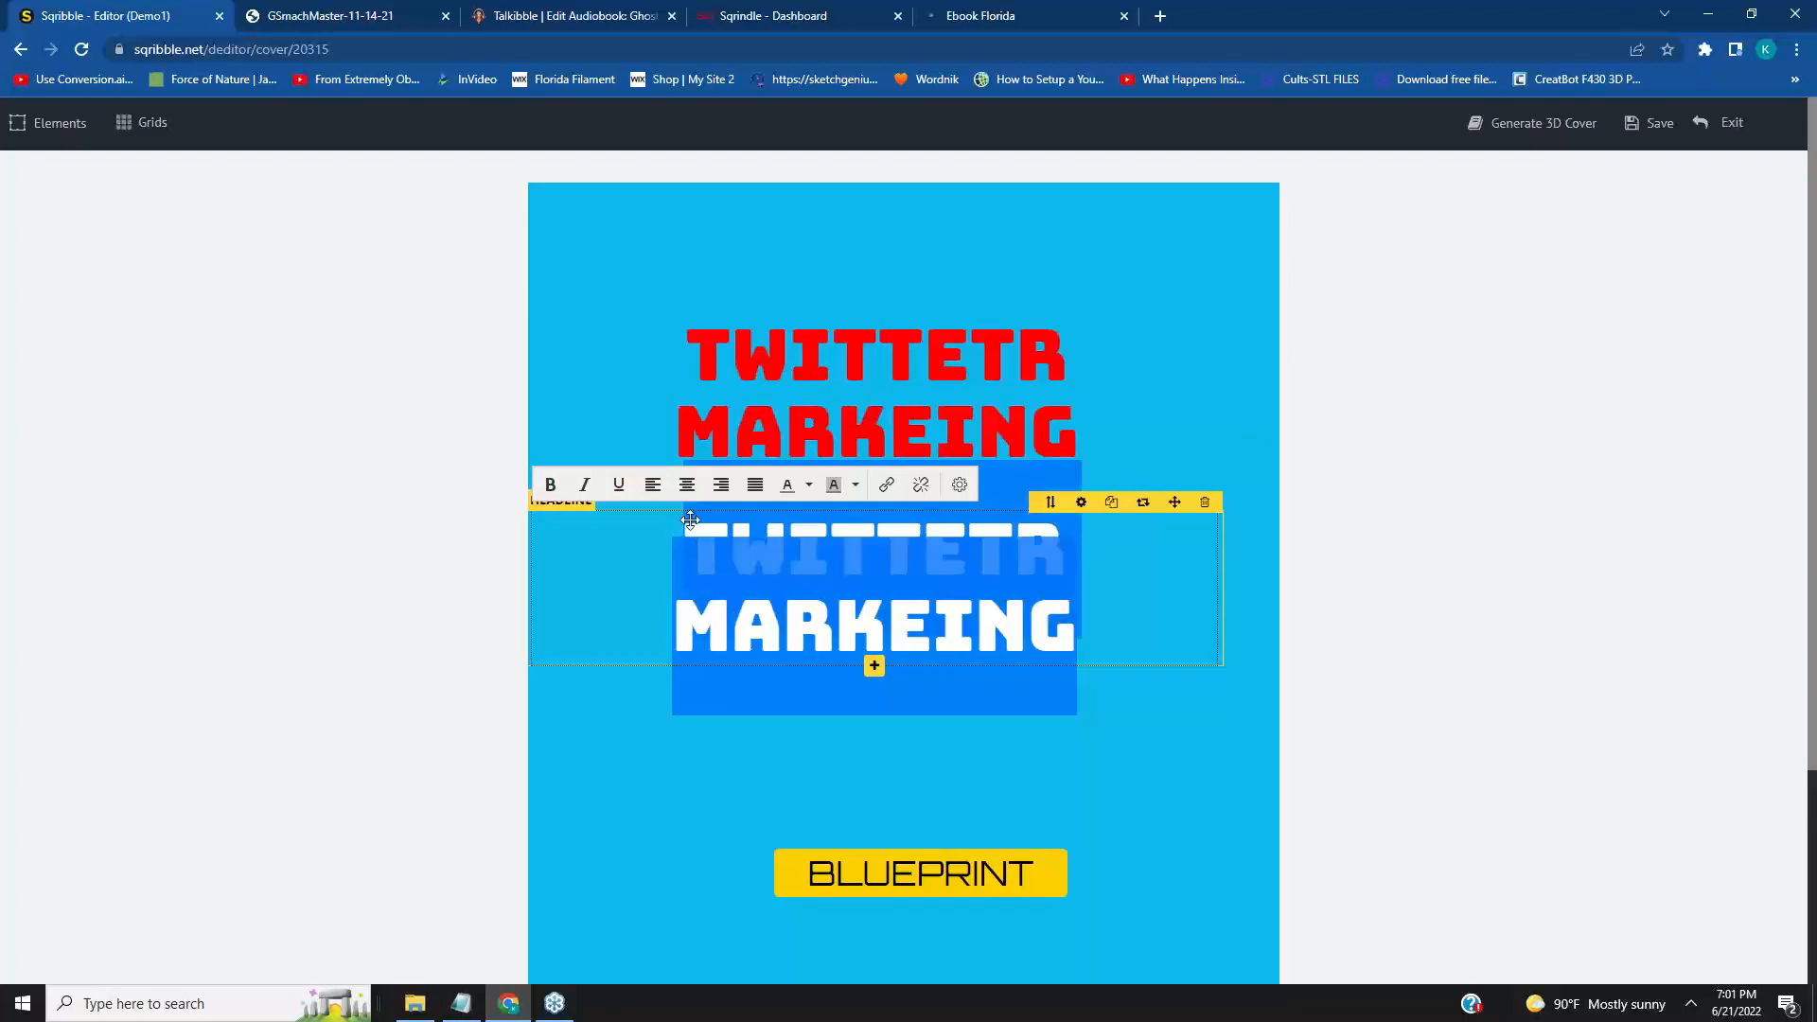
type("MY NAMES")
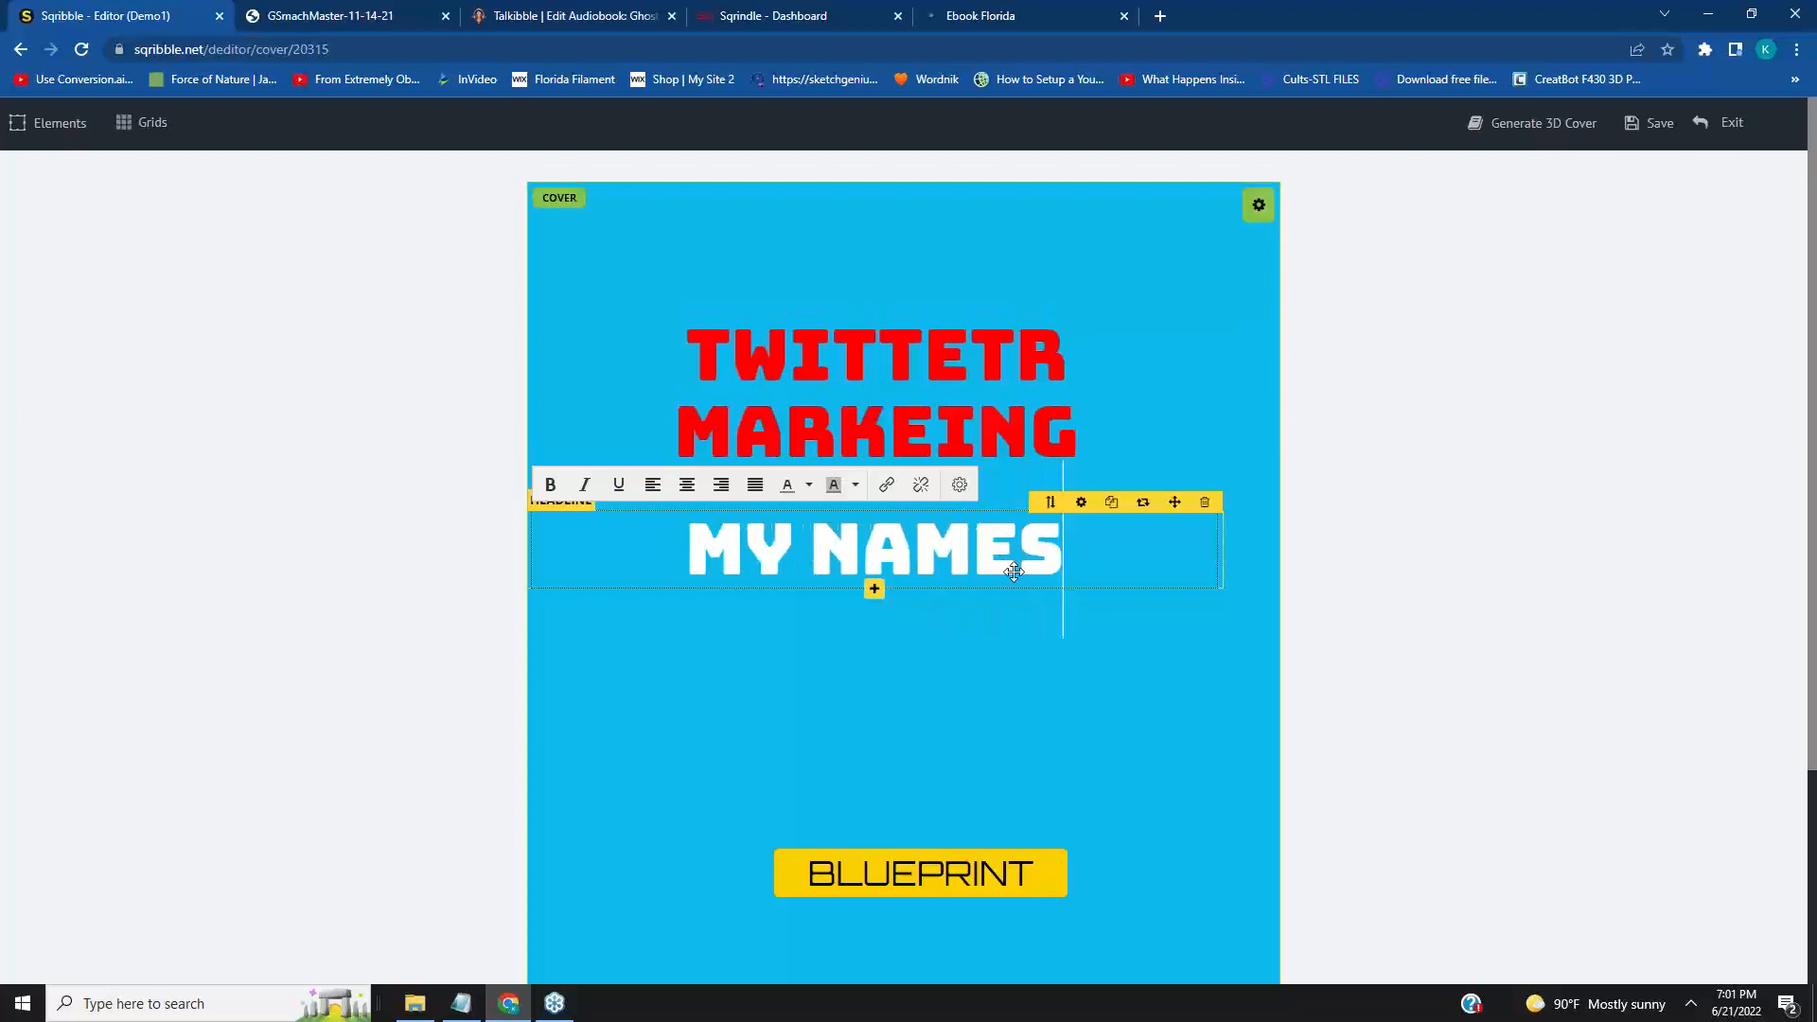
Reduce the font size of the MY NAMES headline to 54 and close its settings.
left_click_drag(1079, 564, 712, 563)
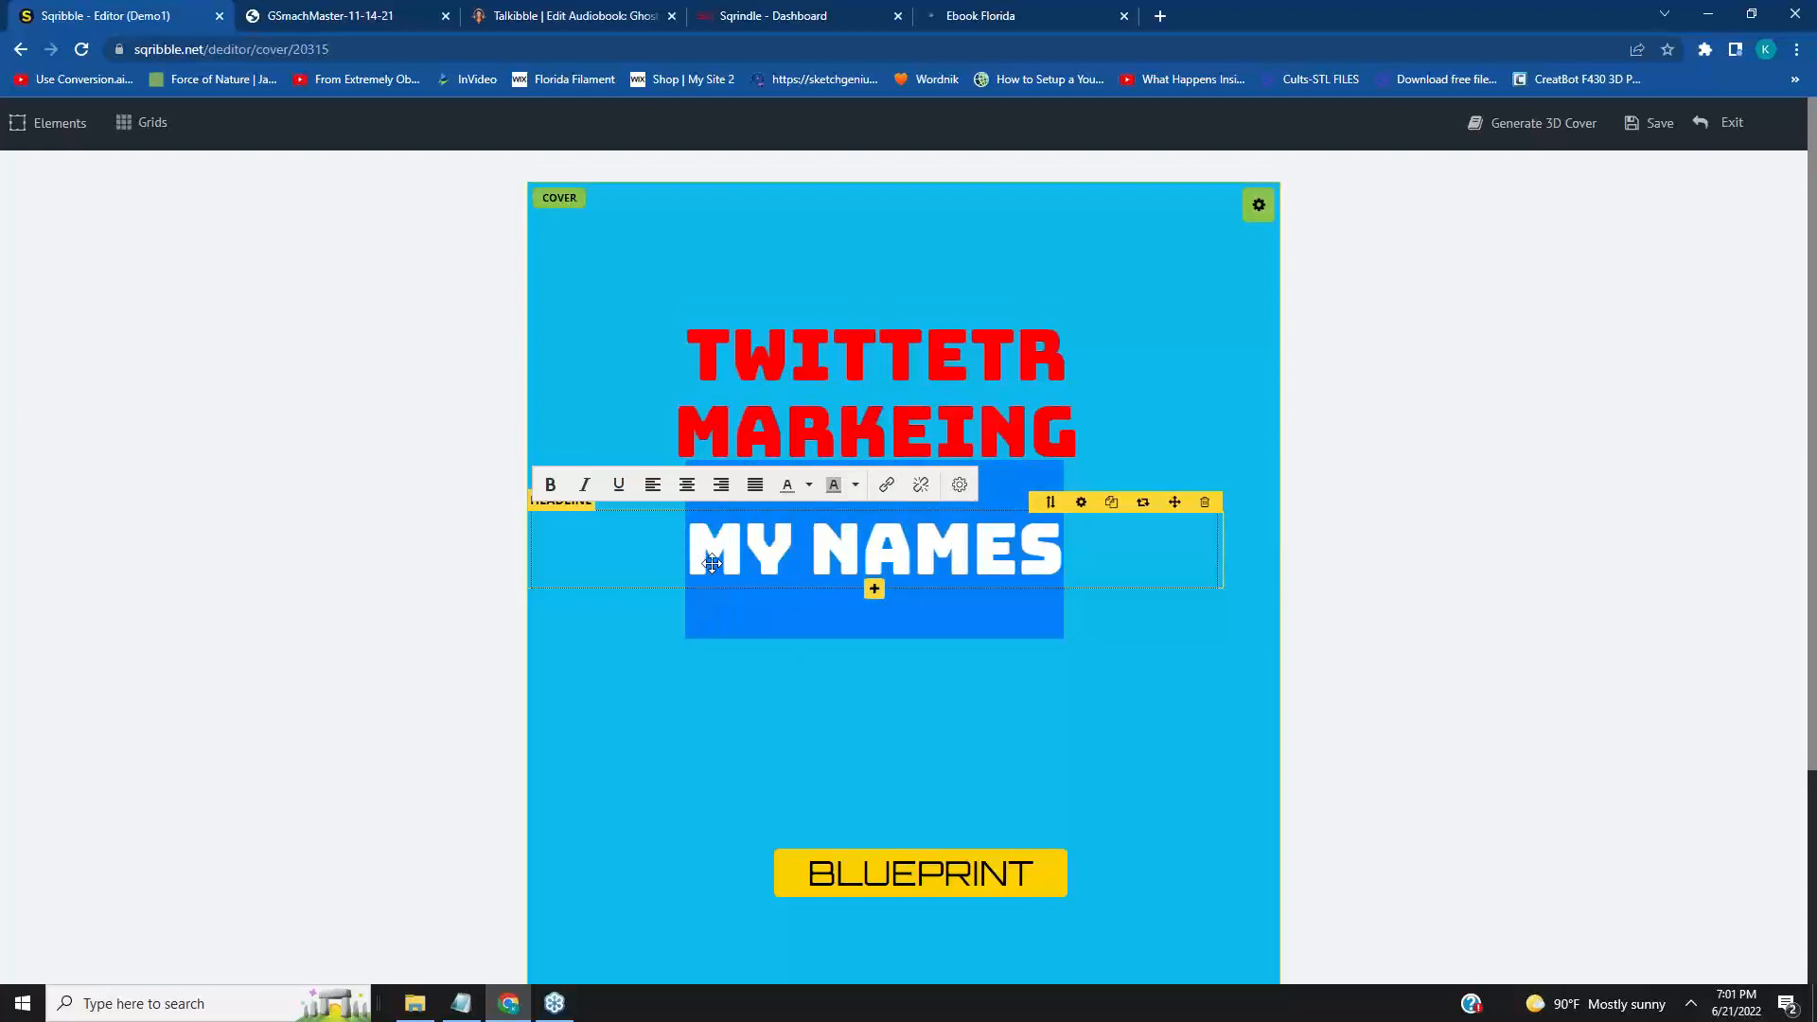
left_click(1081, 503)
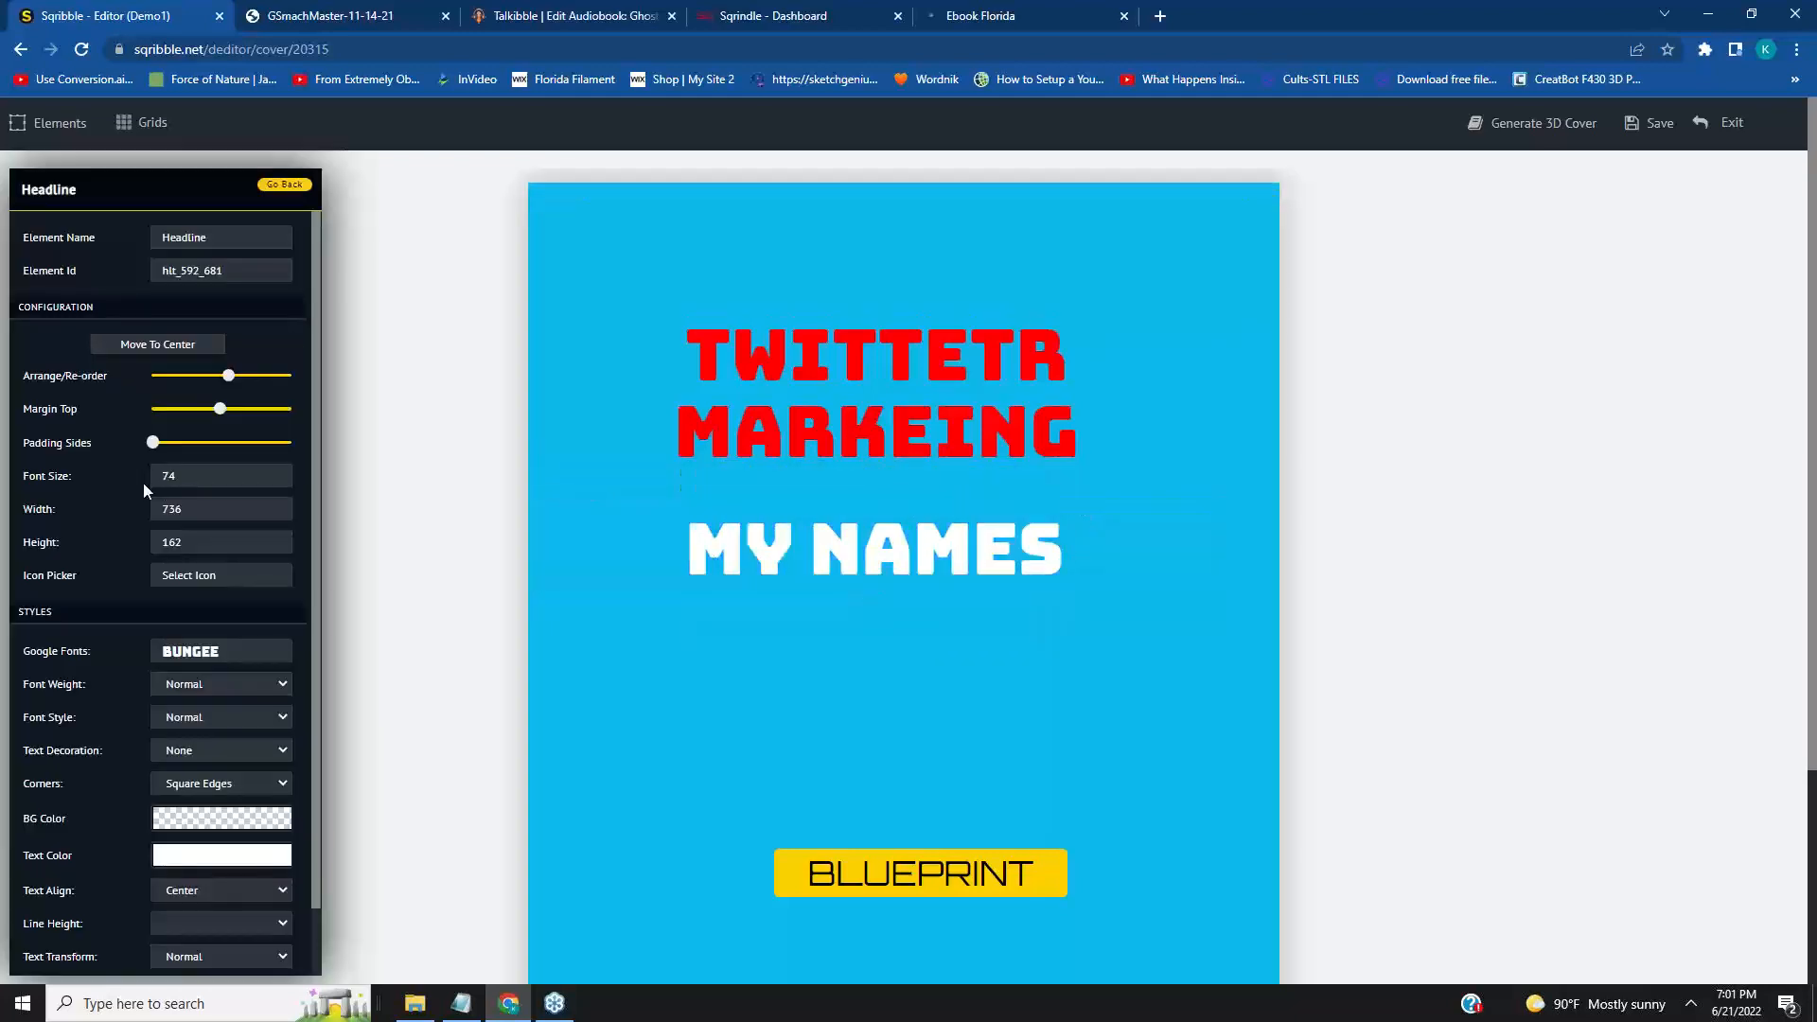
left_click(272, 479)
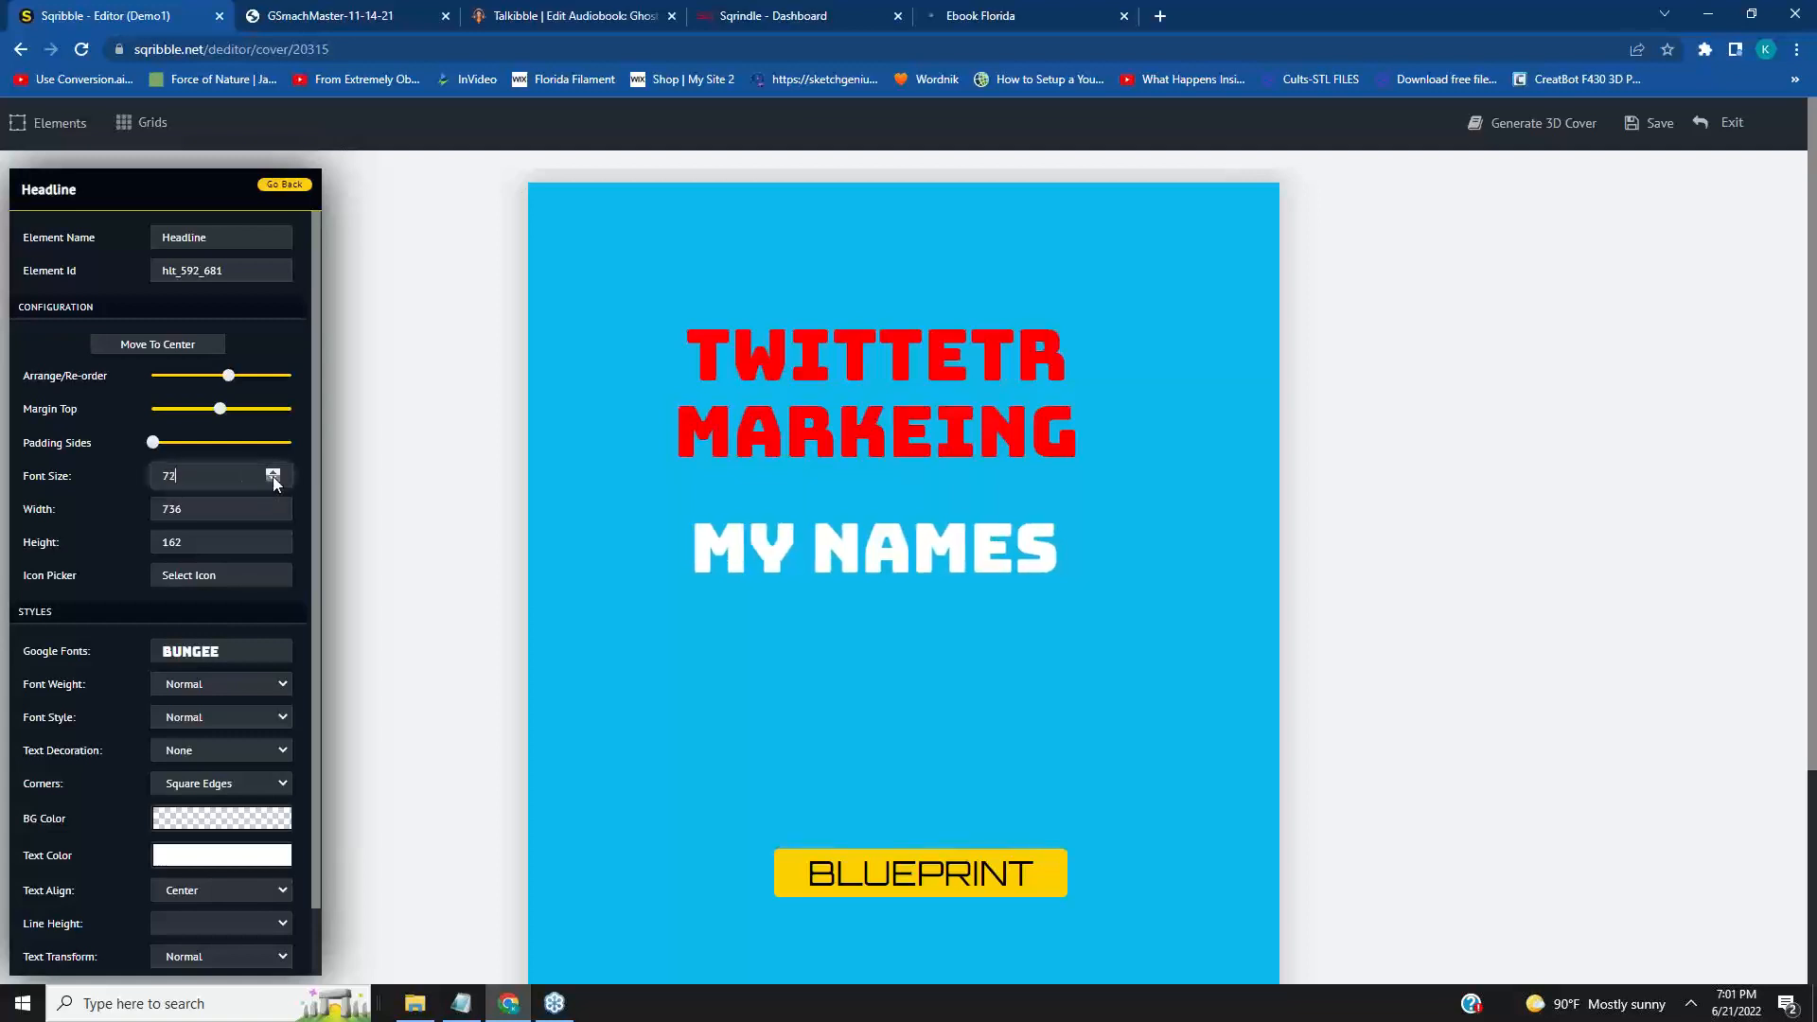
left_click(273, 478)
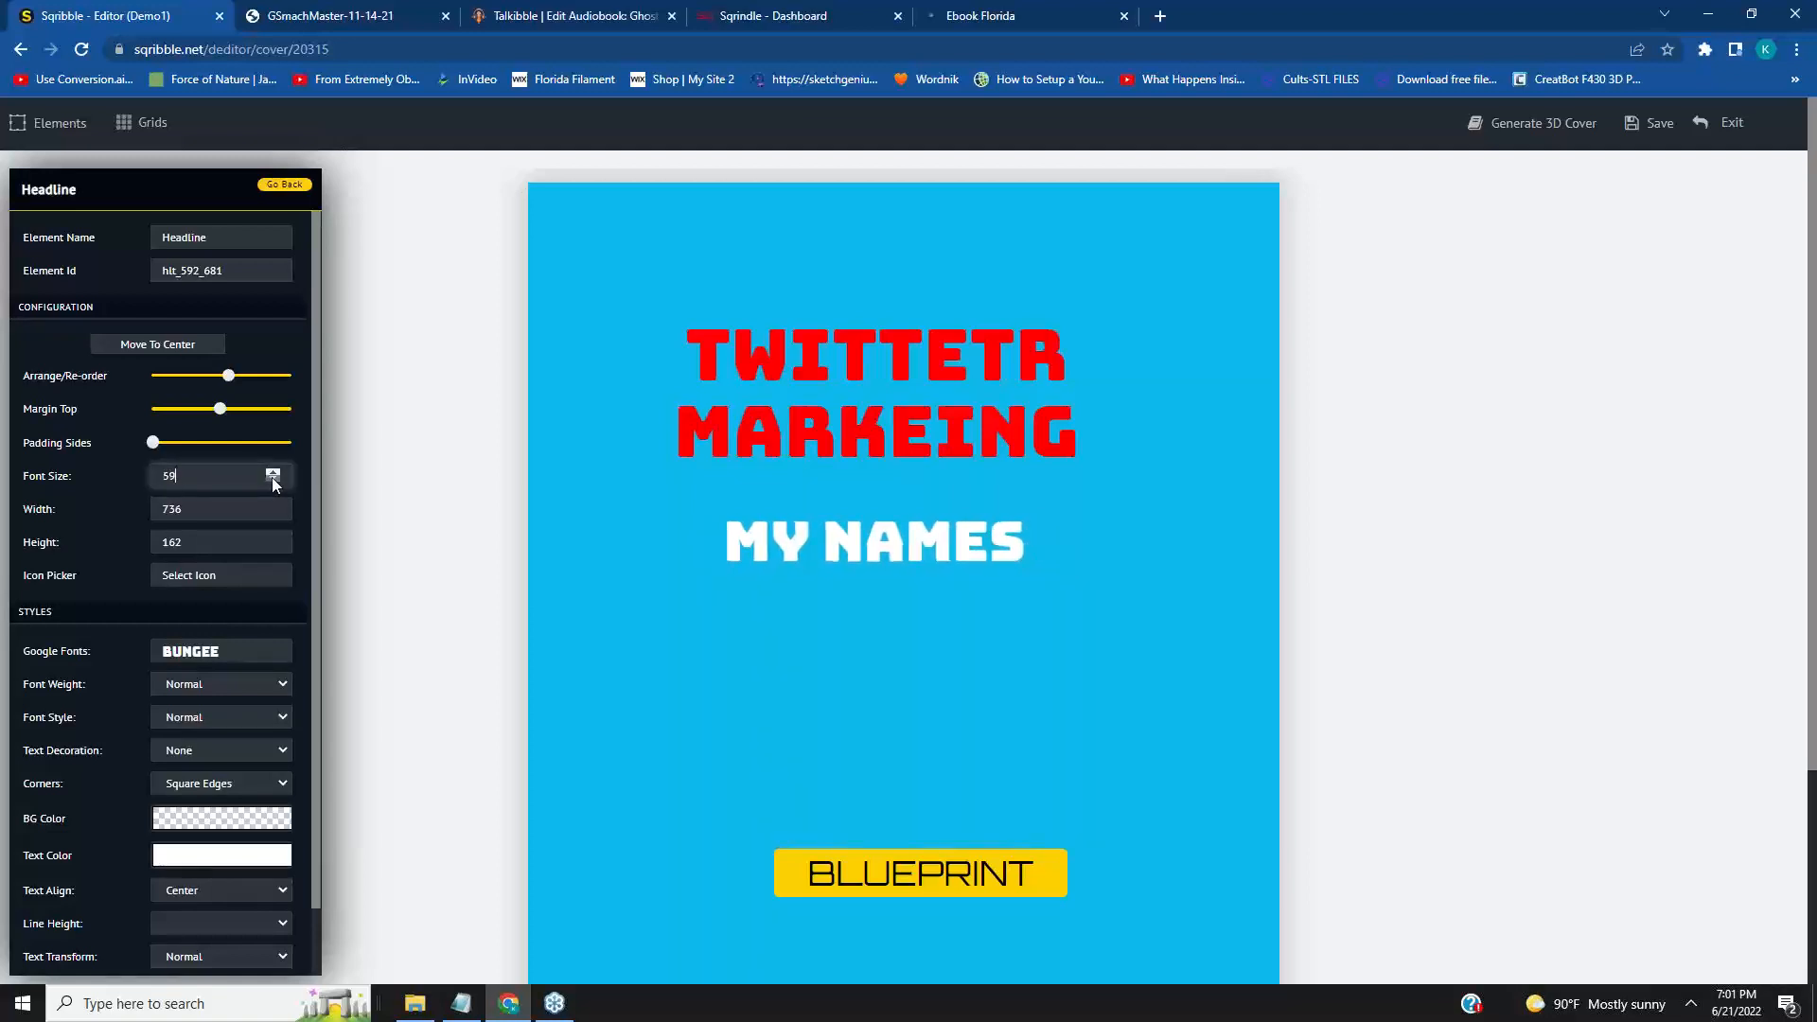
left_click(272, 479)
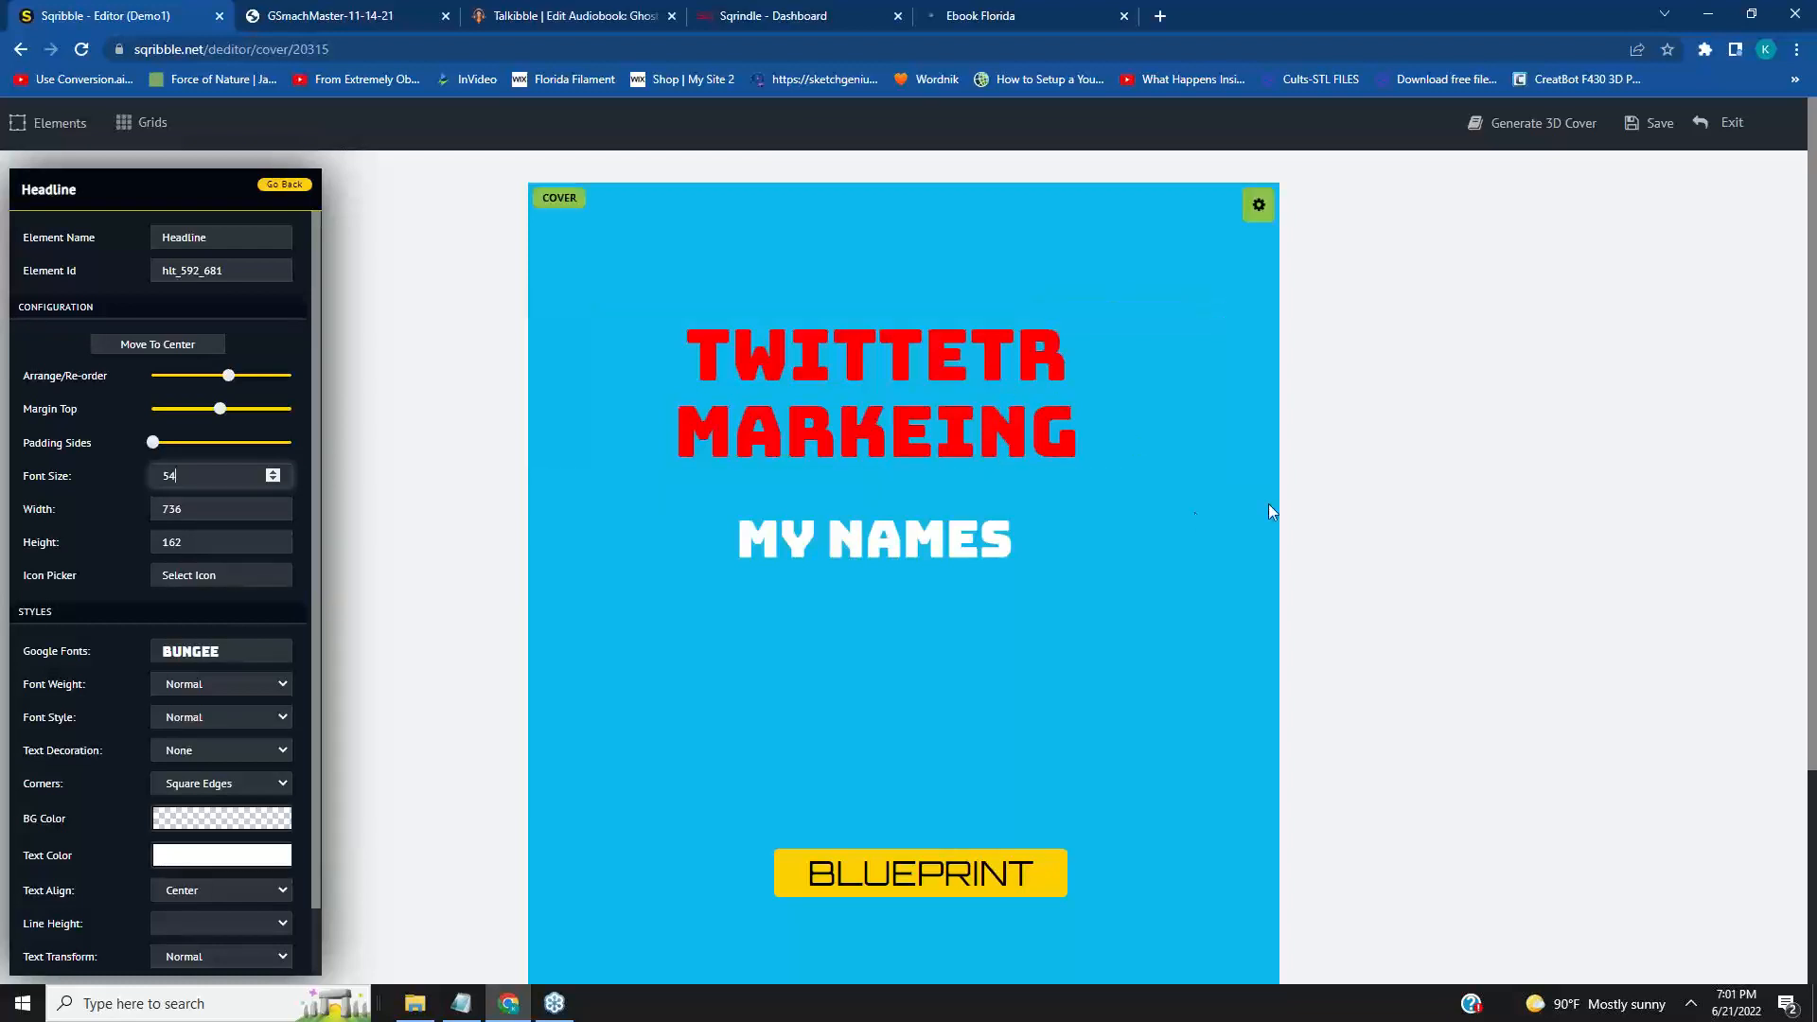
left_click(286, 185)
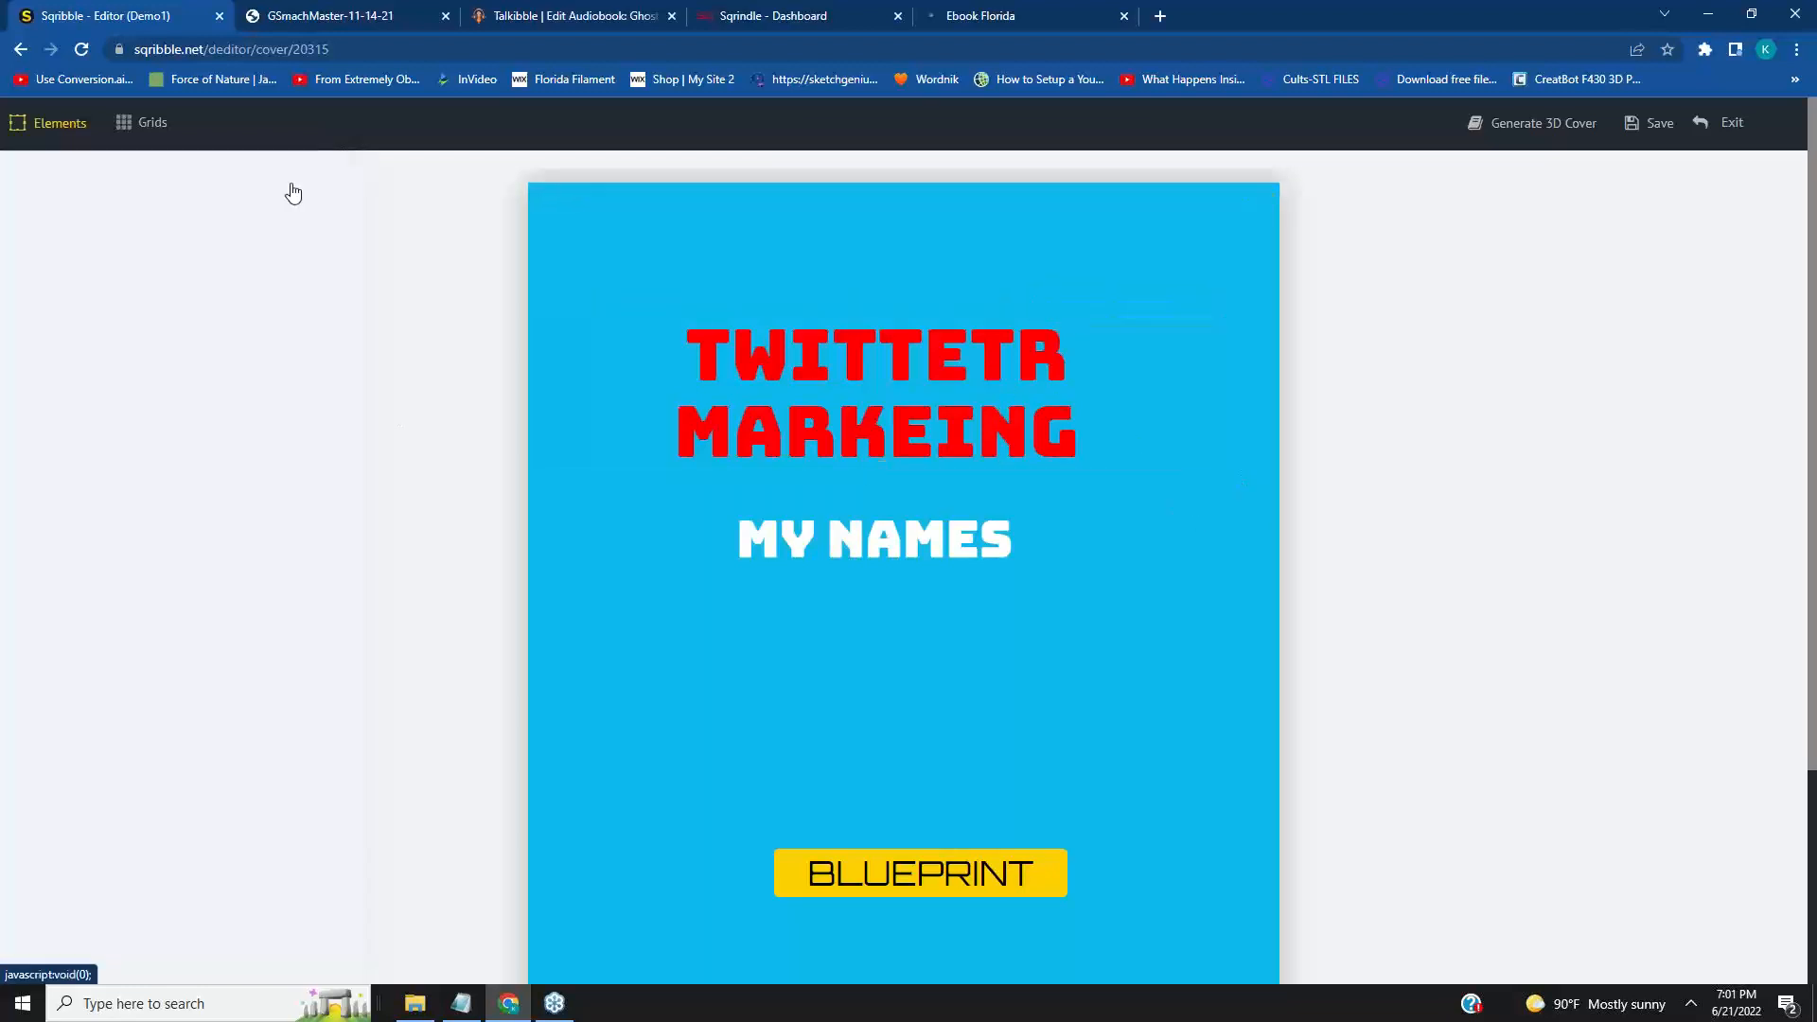
left_click(1450, 398)
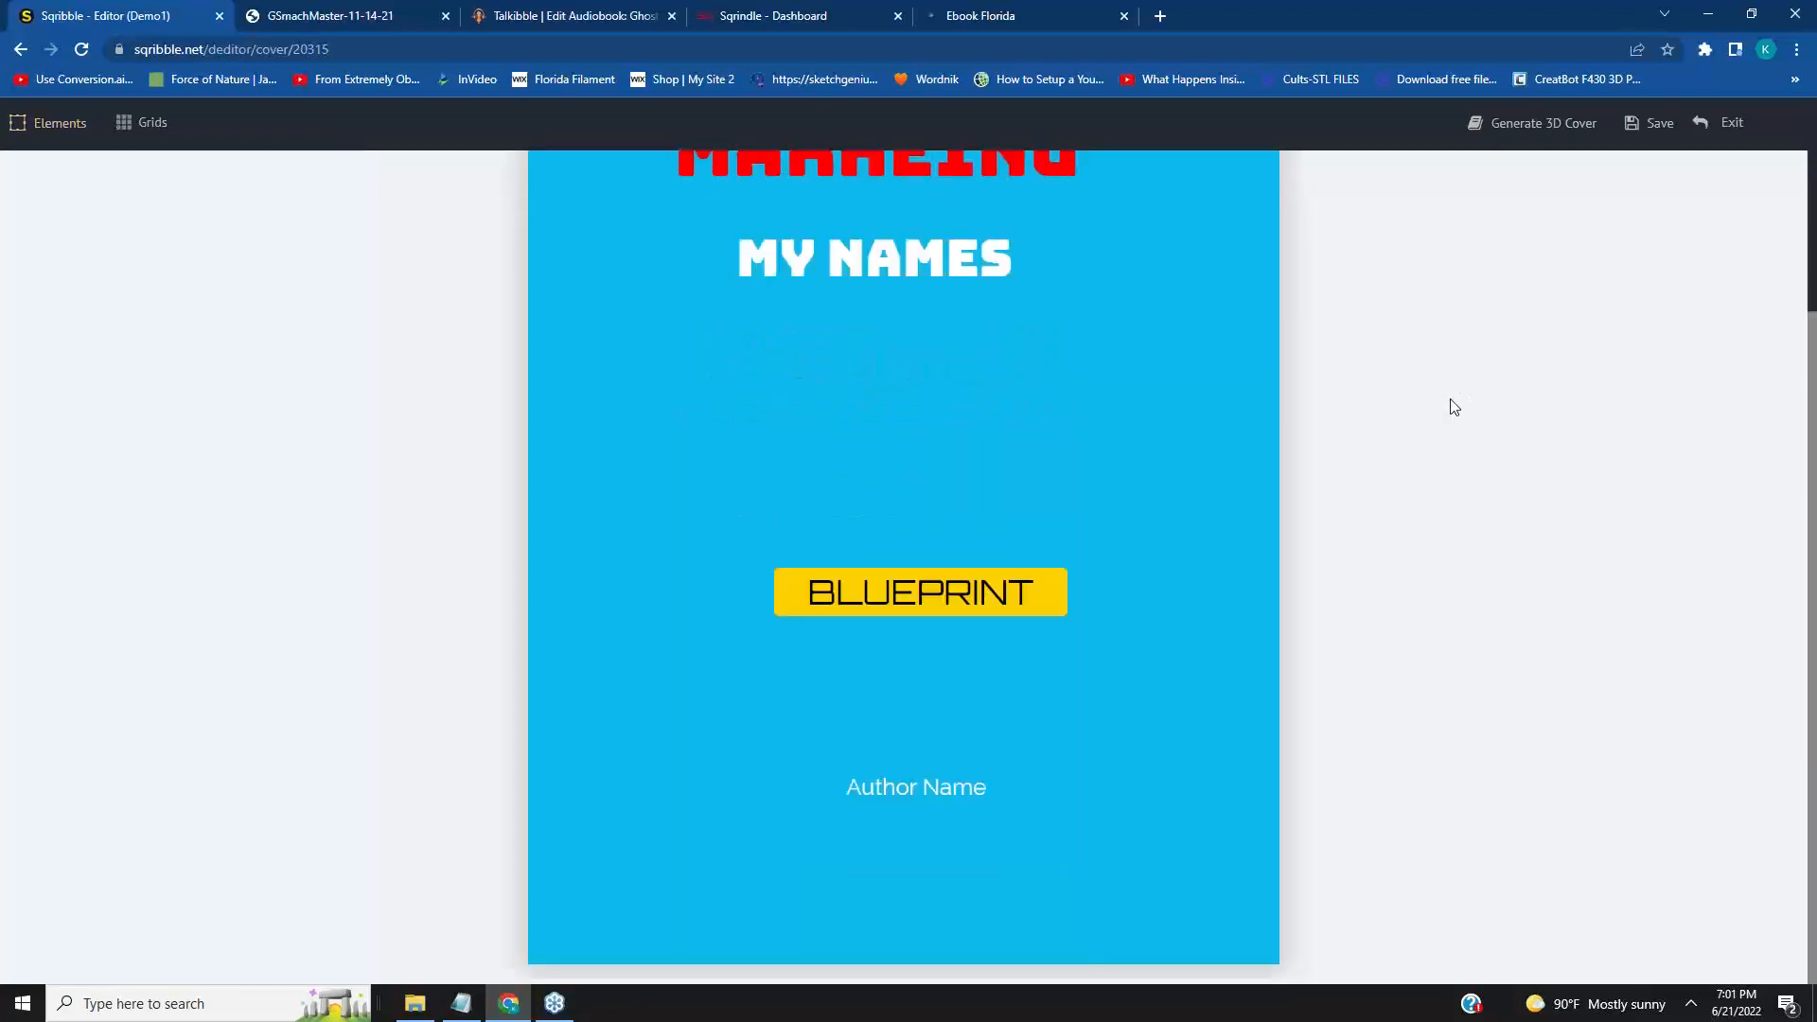
Exit the cover editor without saving the edits and switch to the Sqrindle dashboard.
scroll(1458, 407, "down", 2)
scroll(1463, 403, "up", 2)
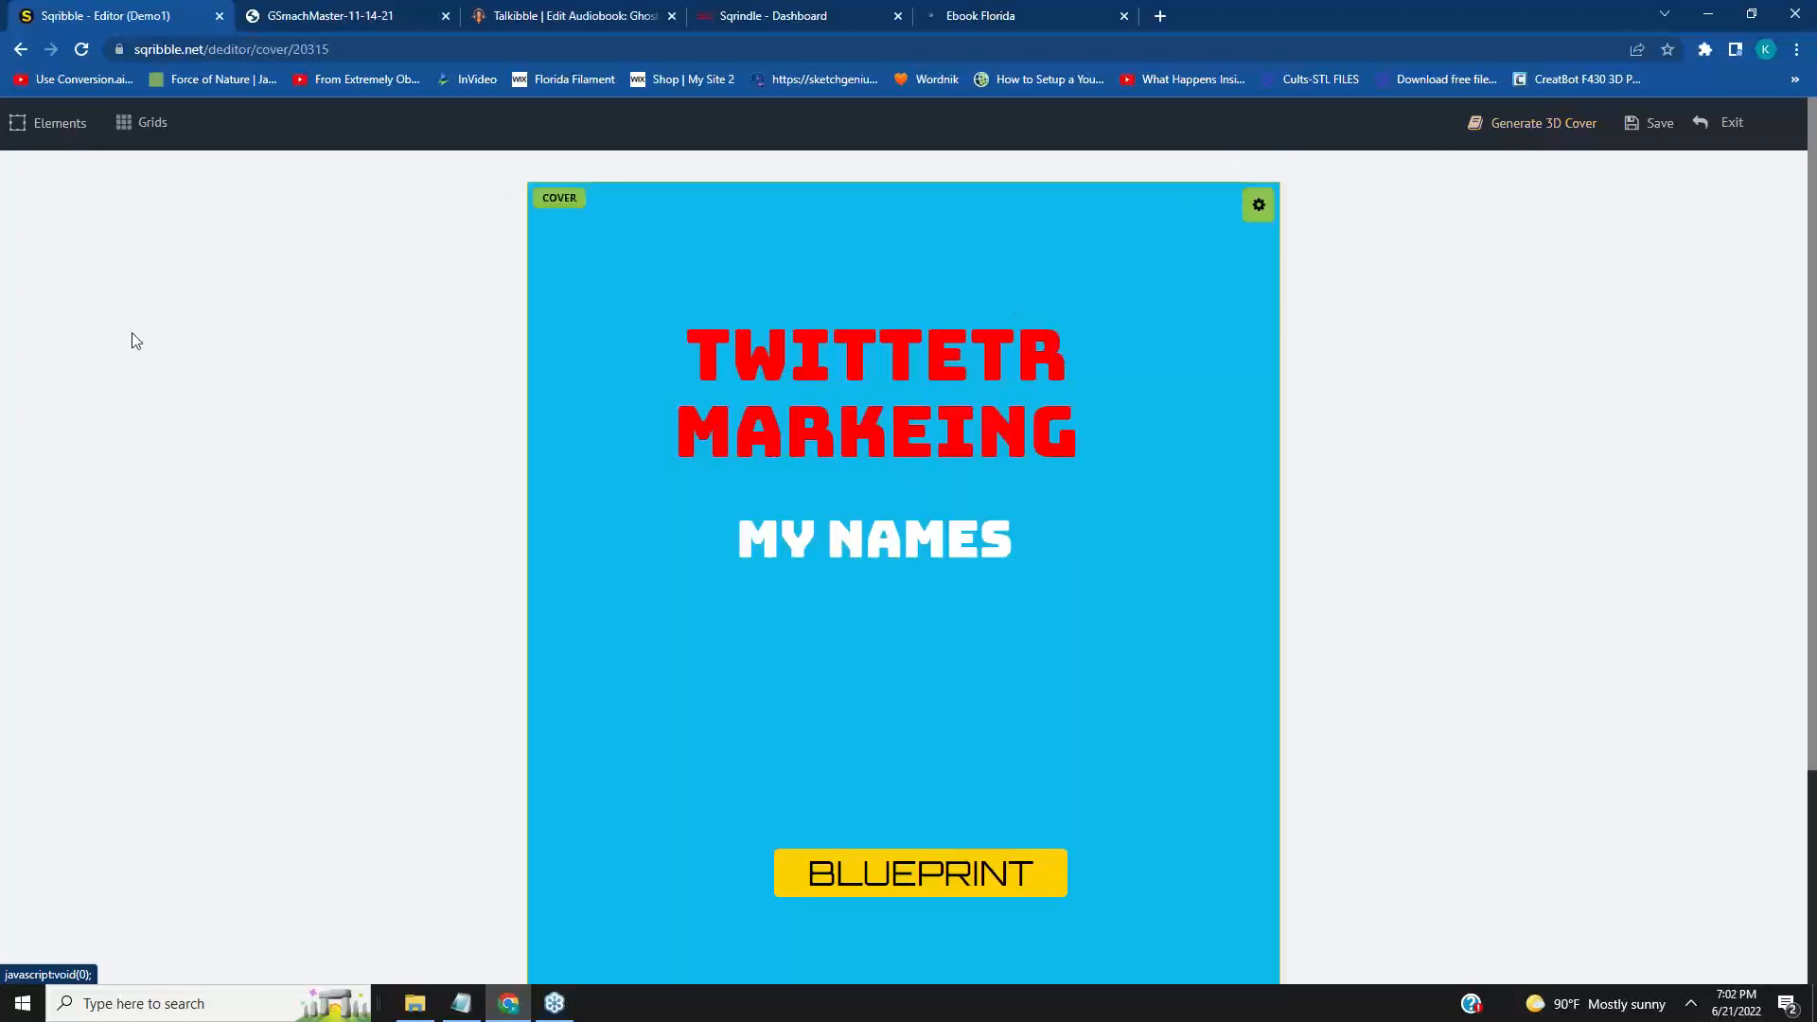
left_click(348, 16)
left_click(183, 27)
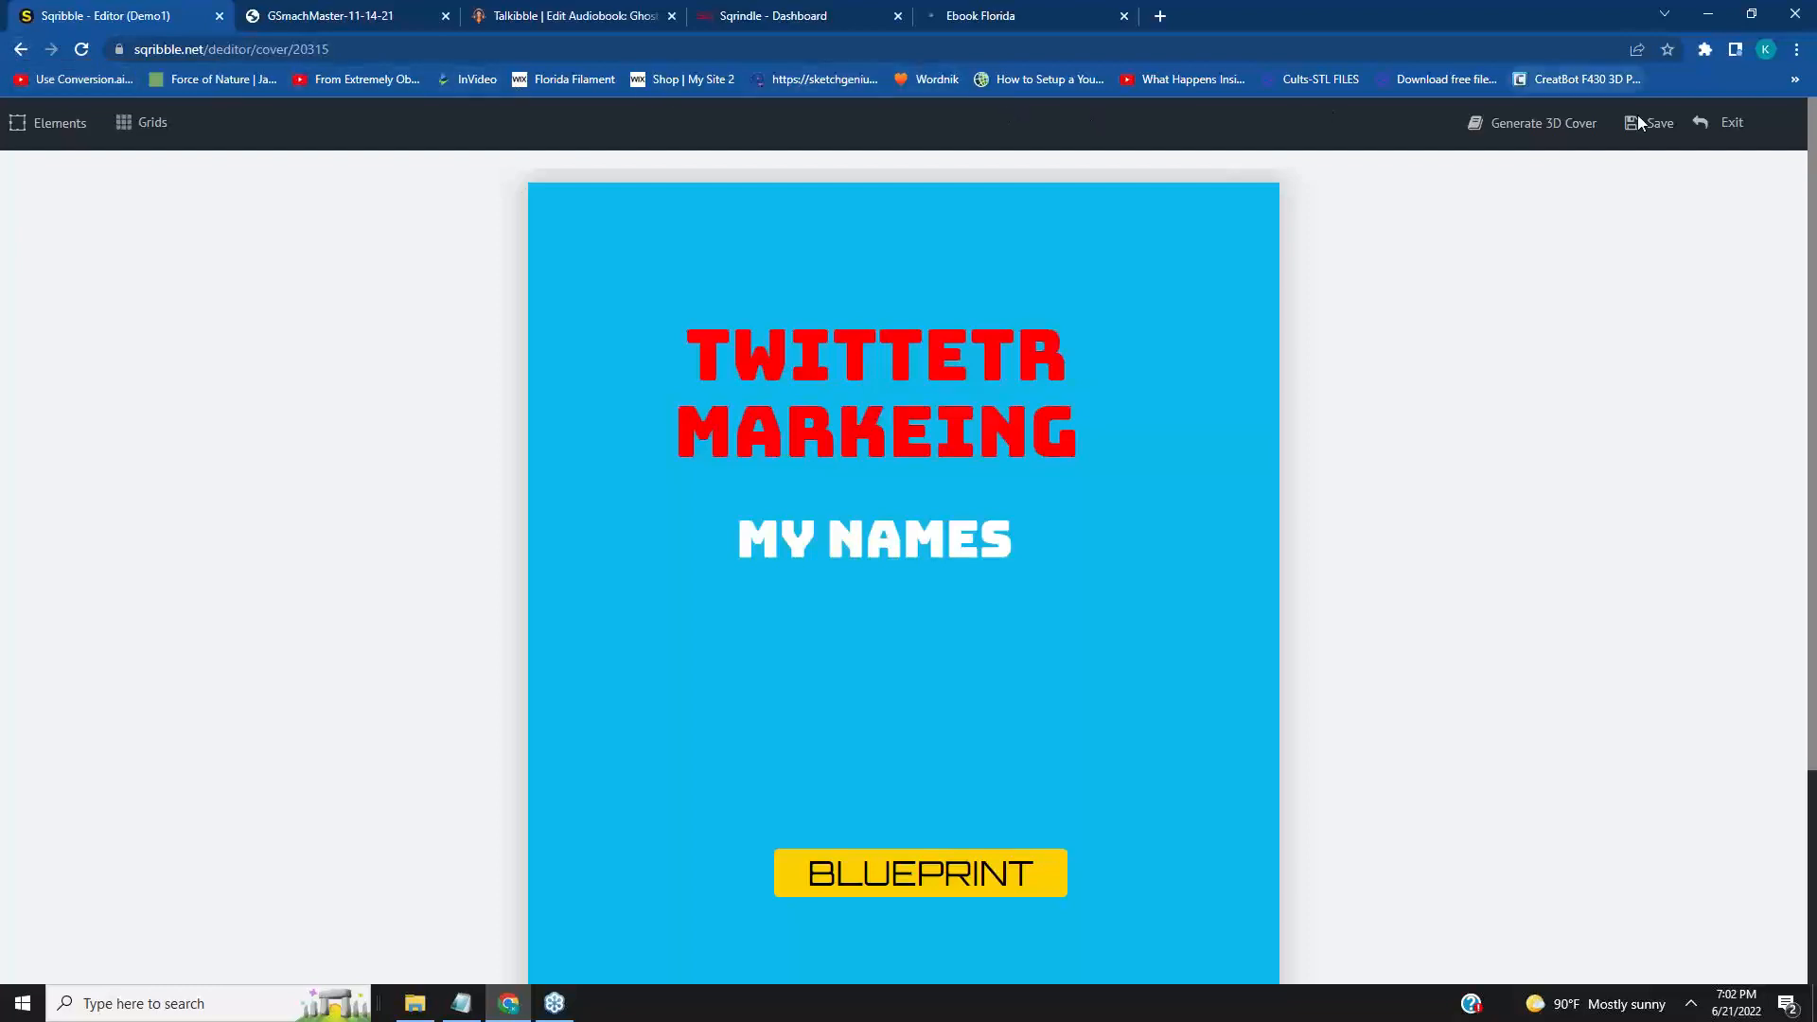
mouse_move(1724, 122)
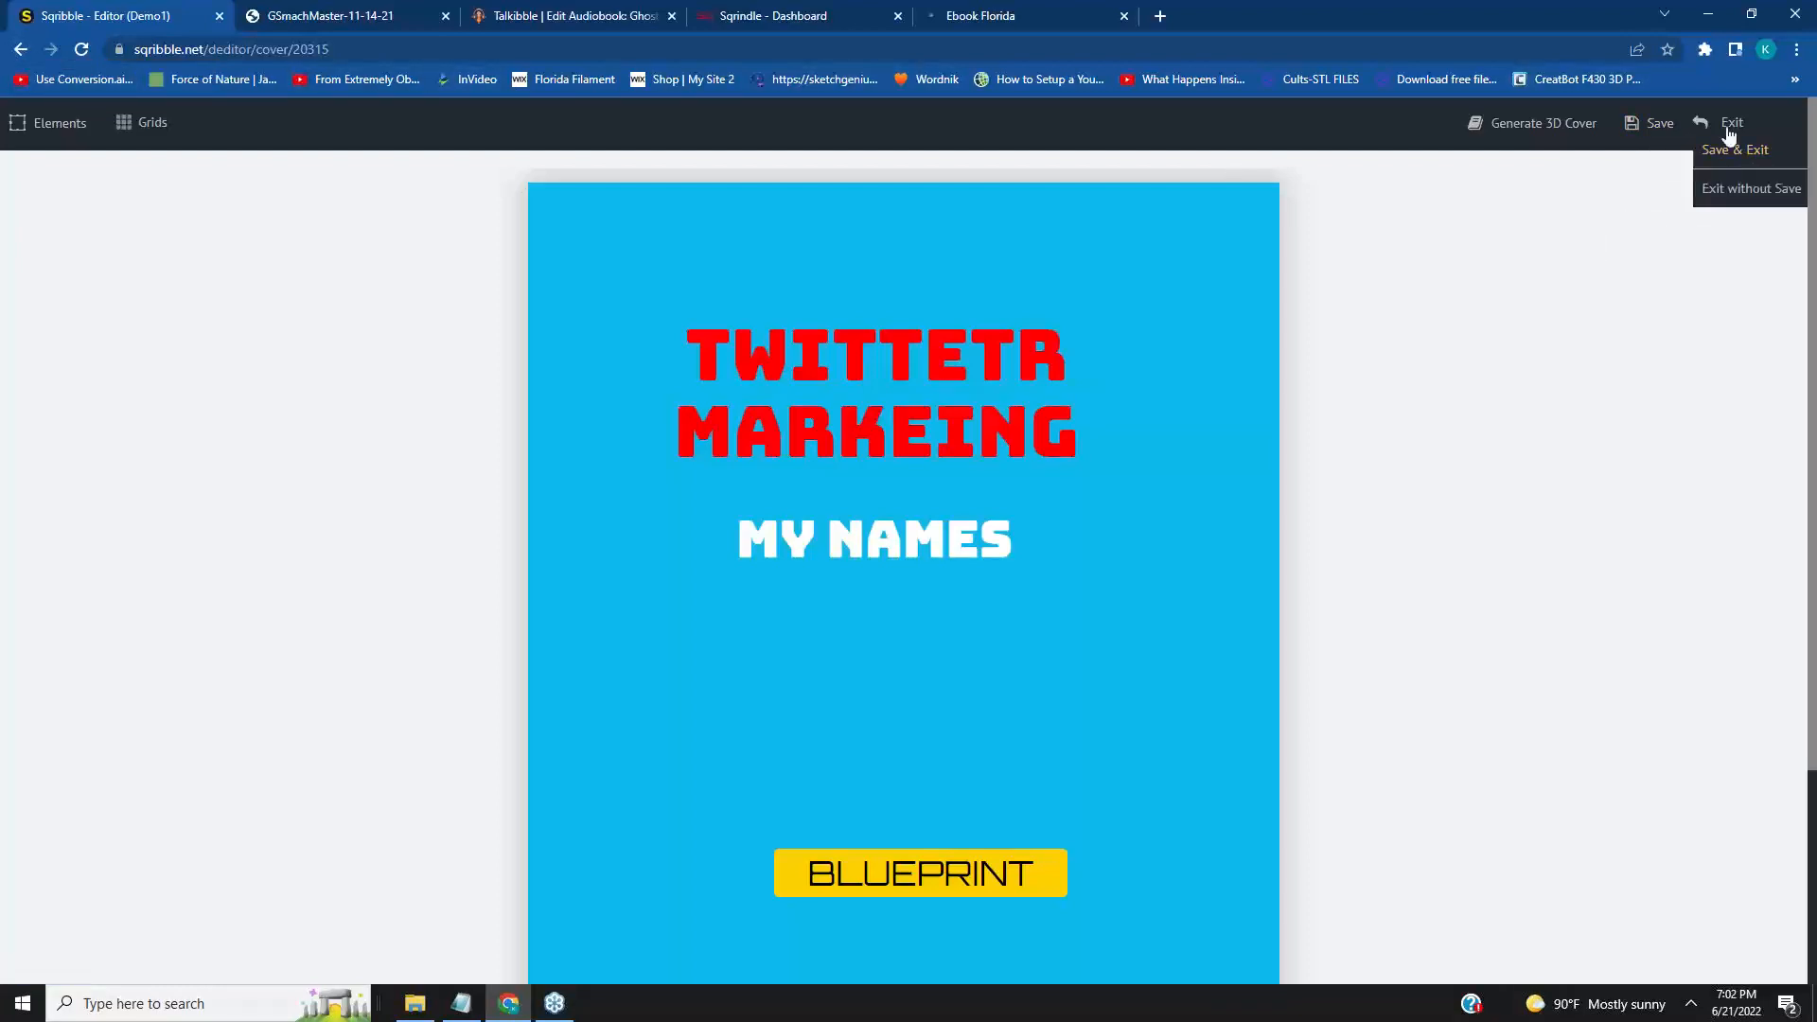
left_click(1728, 189)
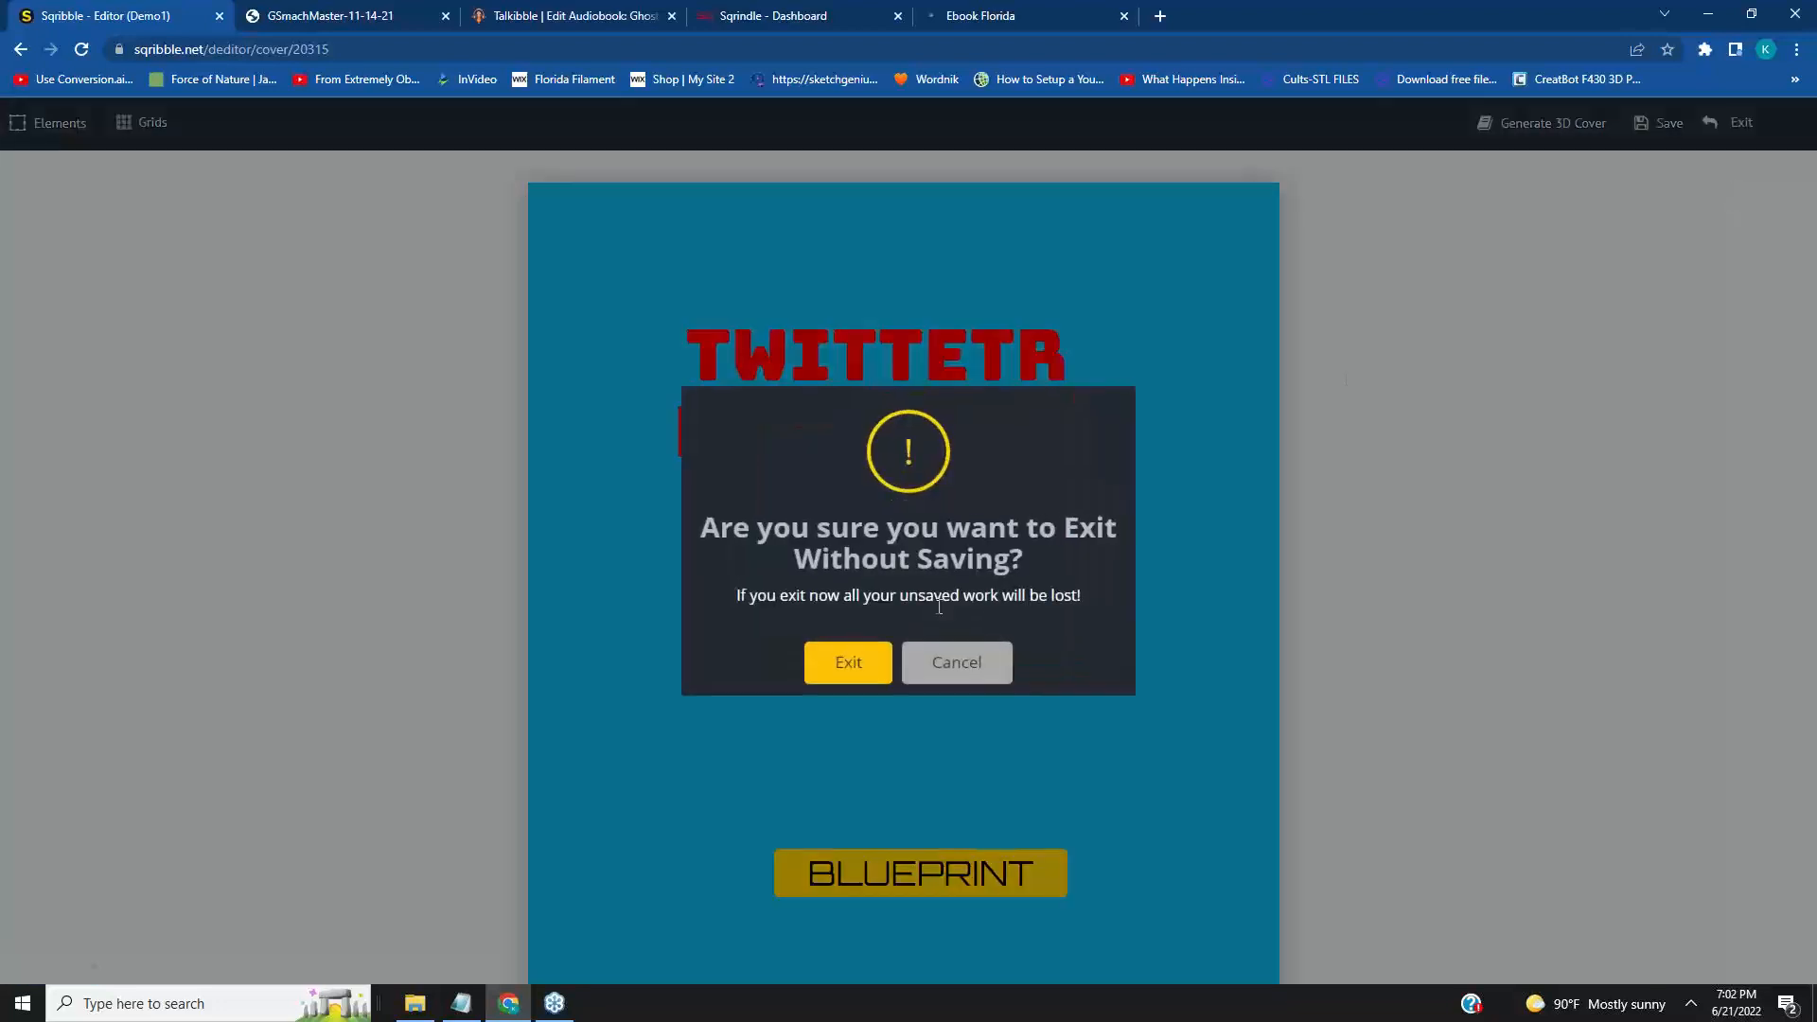
left_click(865, 668)
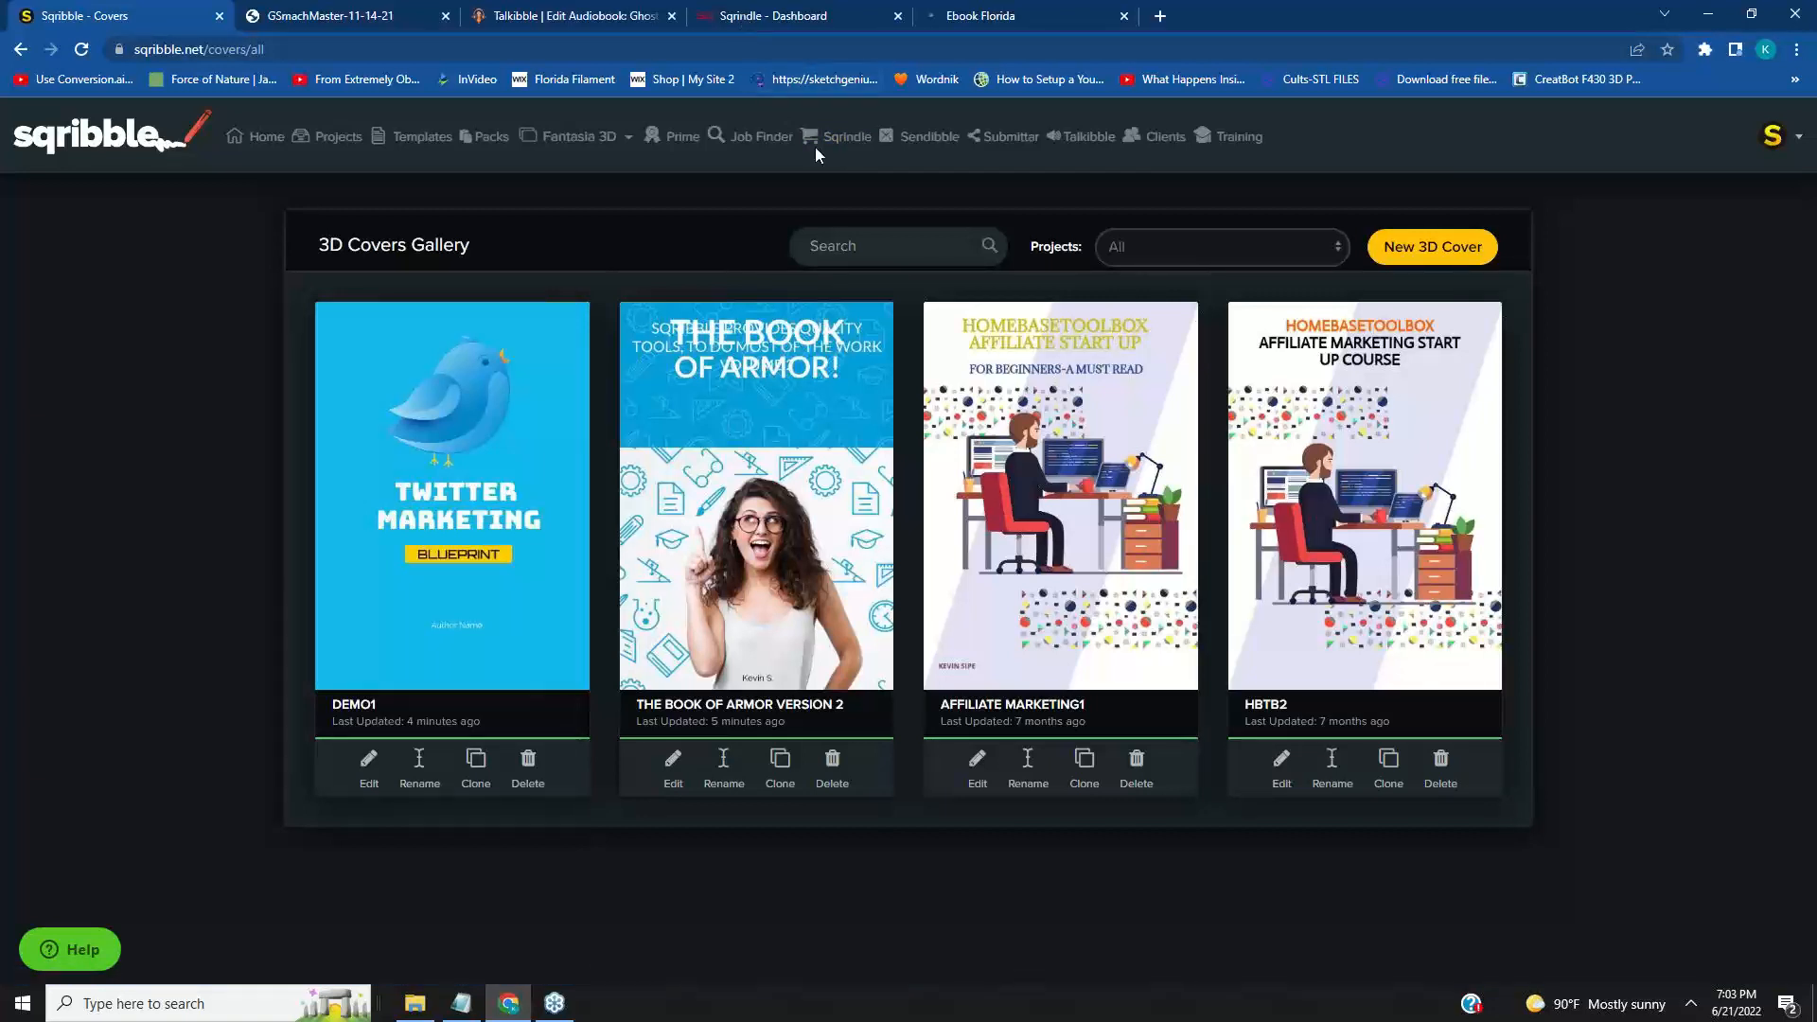
left_click(782, 15)
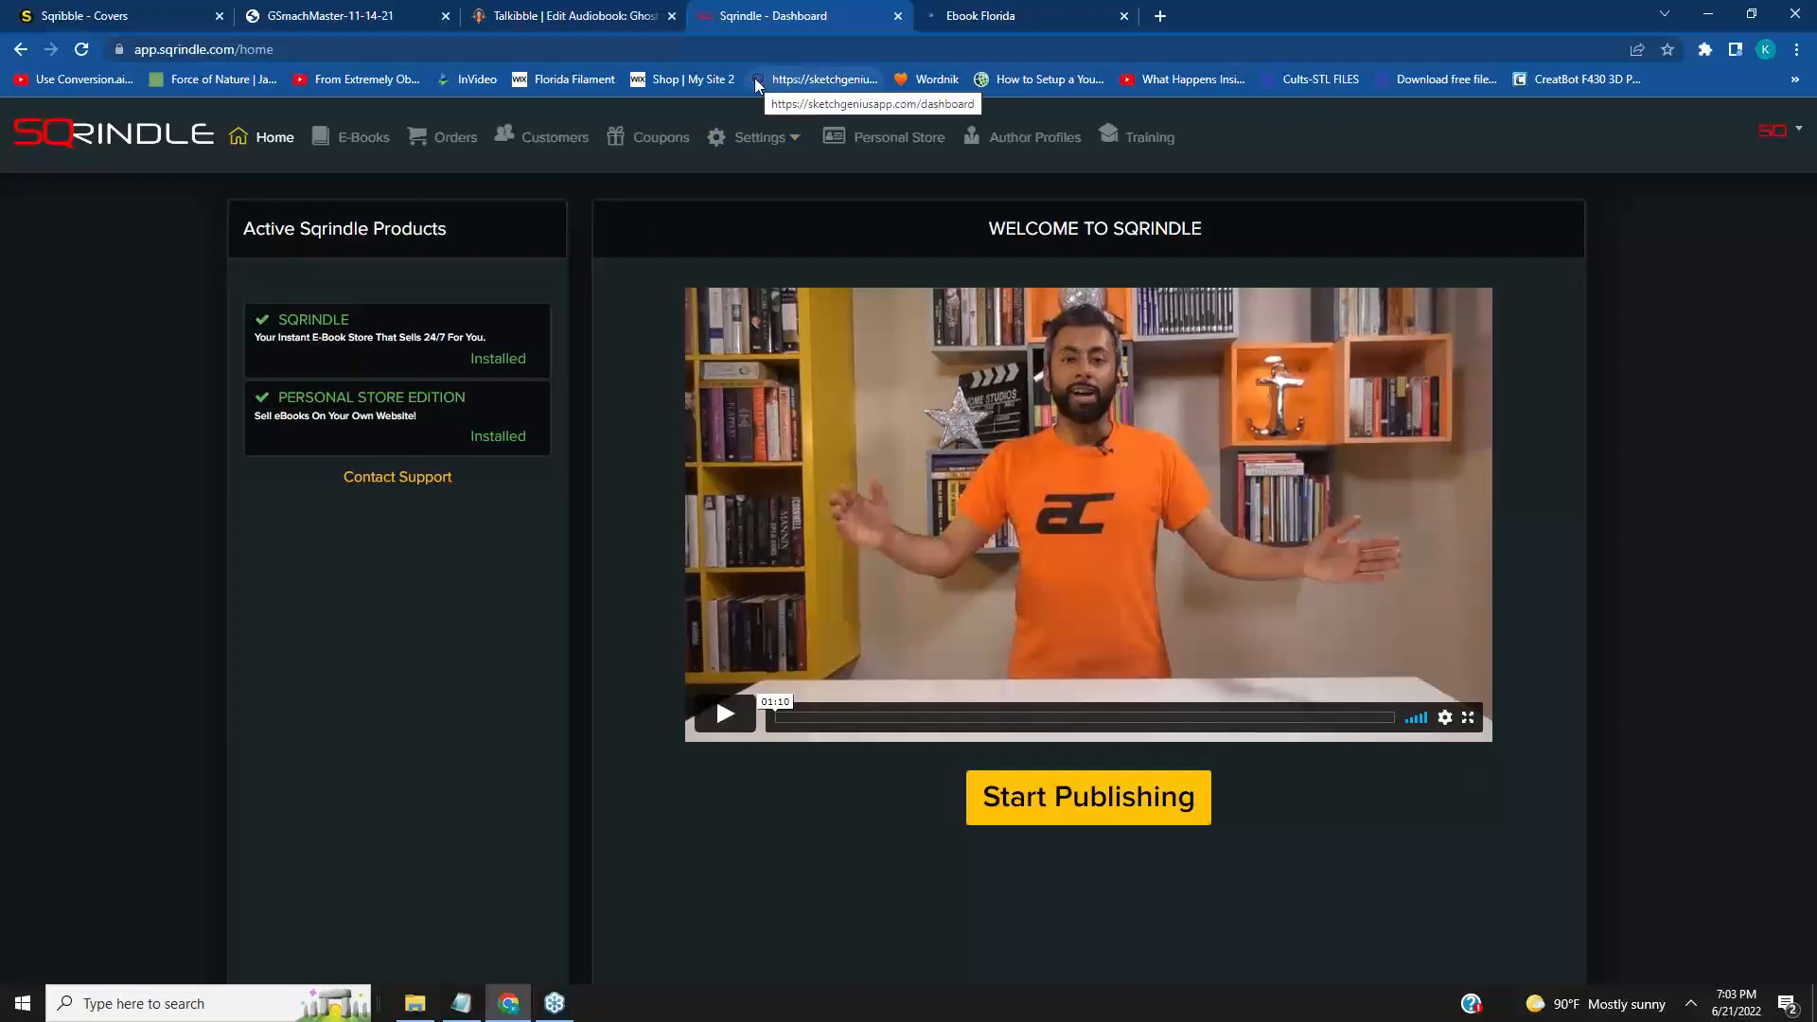
Open the personal store list in Sqrindle and browse the live Ebook Florida storefront's categories and latest books.
left_click(915, 145)
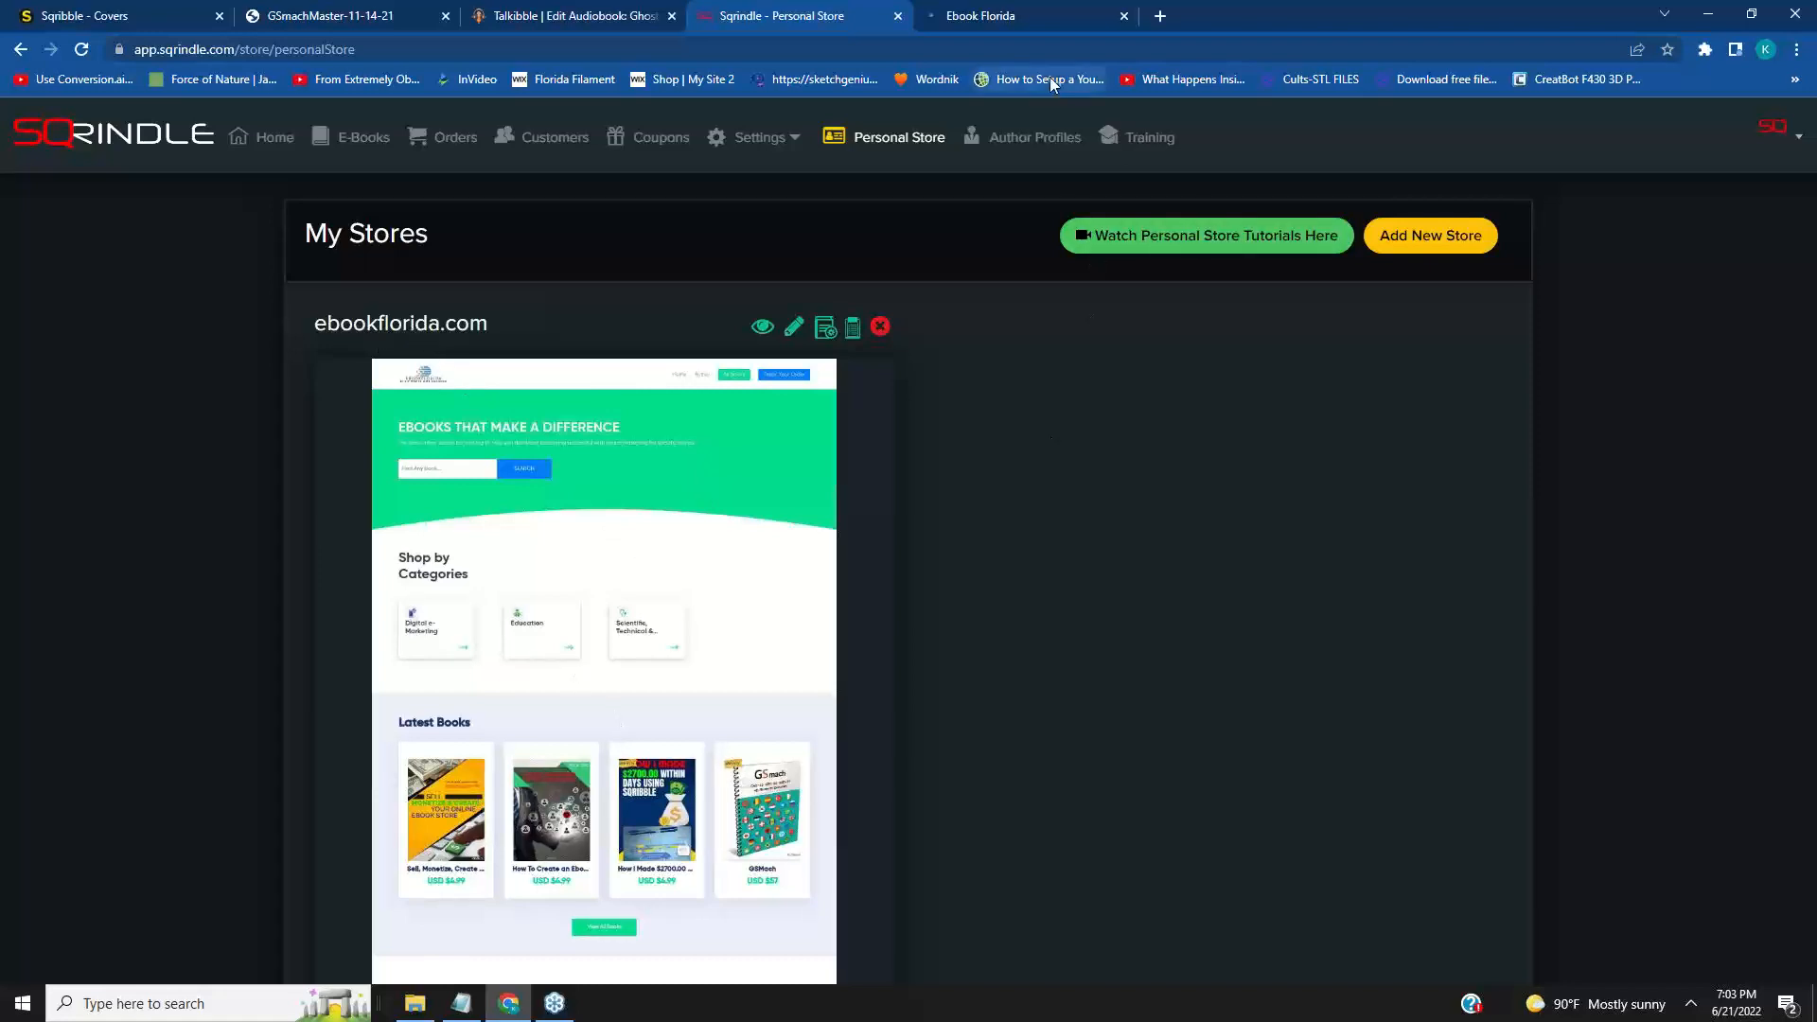
left_click(984, 20)
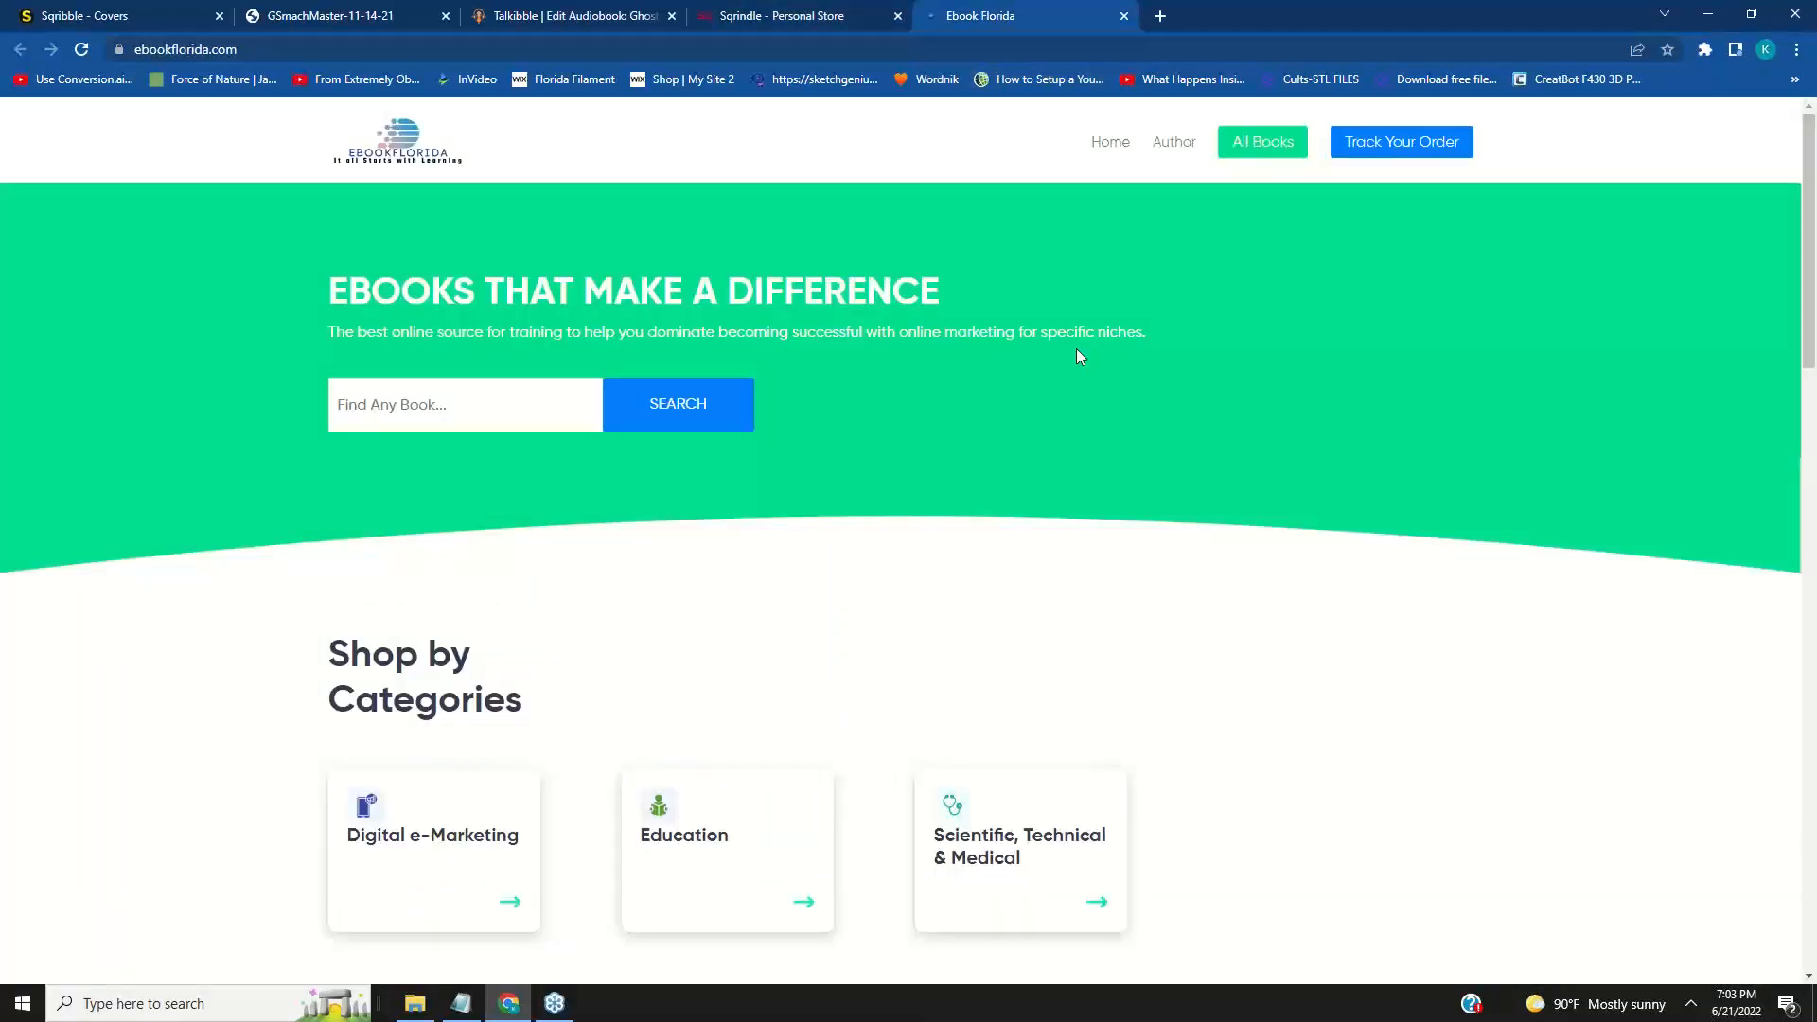
scroll(1080, 356, "down", 8)
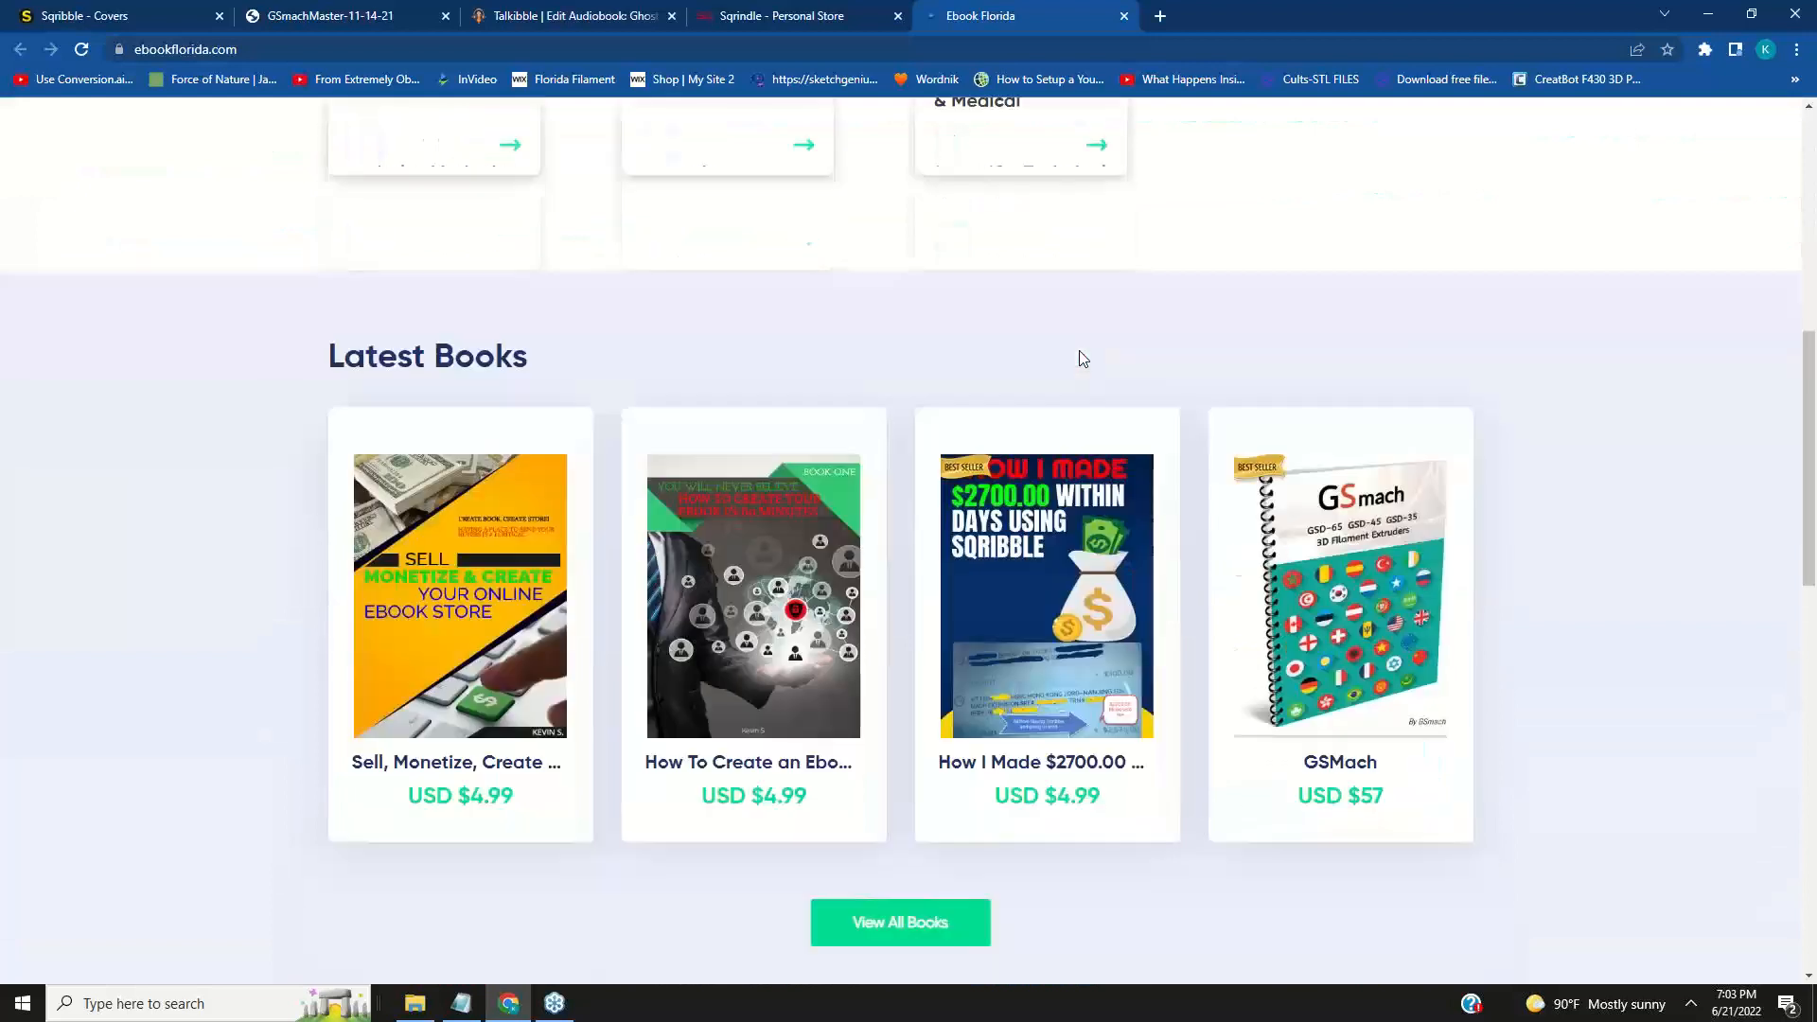
scroll(1084, 359, "down", 1)
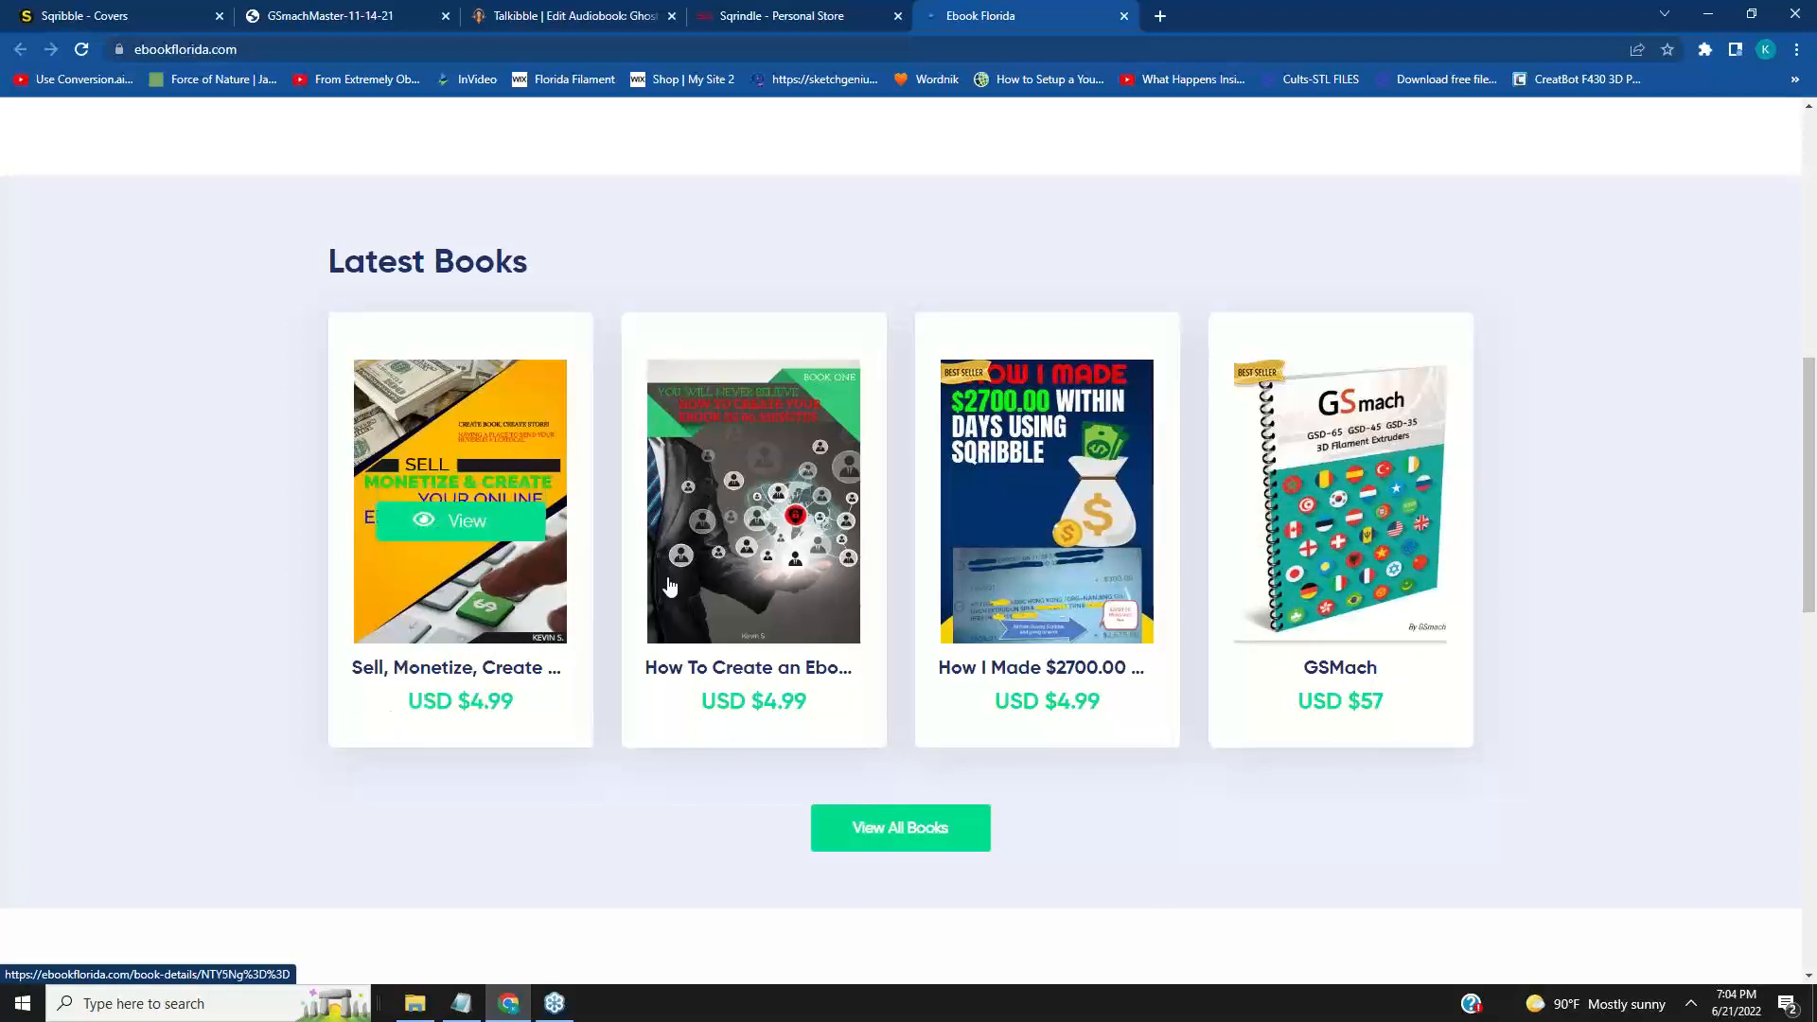
scroll(1576, 354, "up", 2)
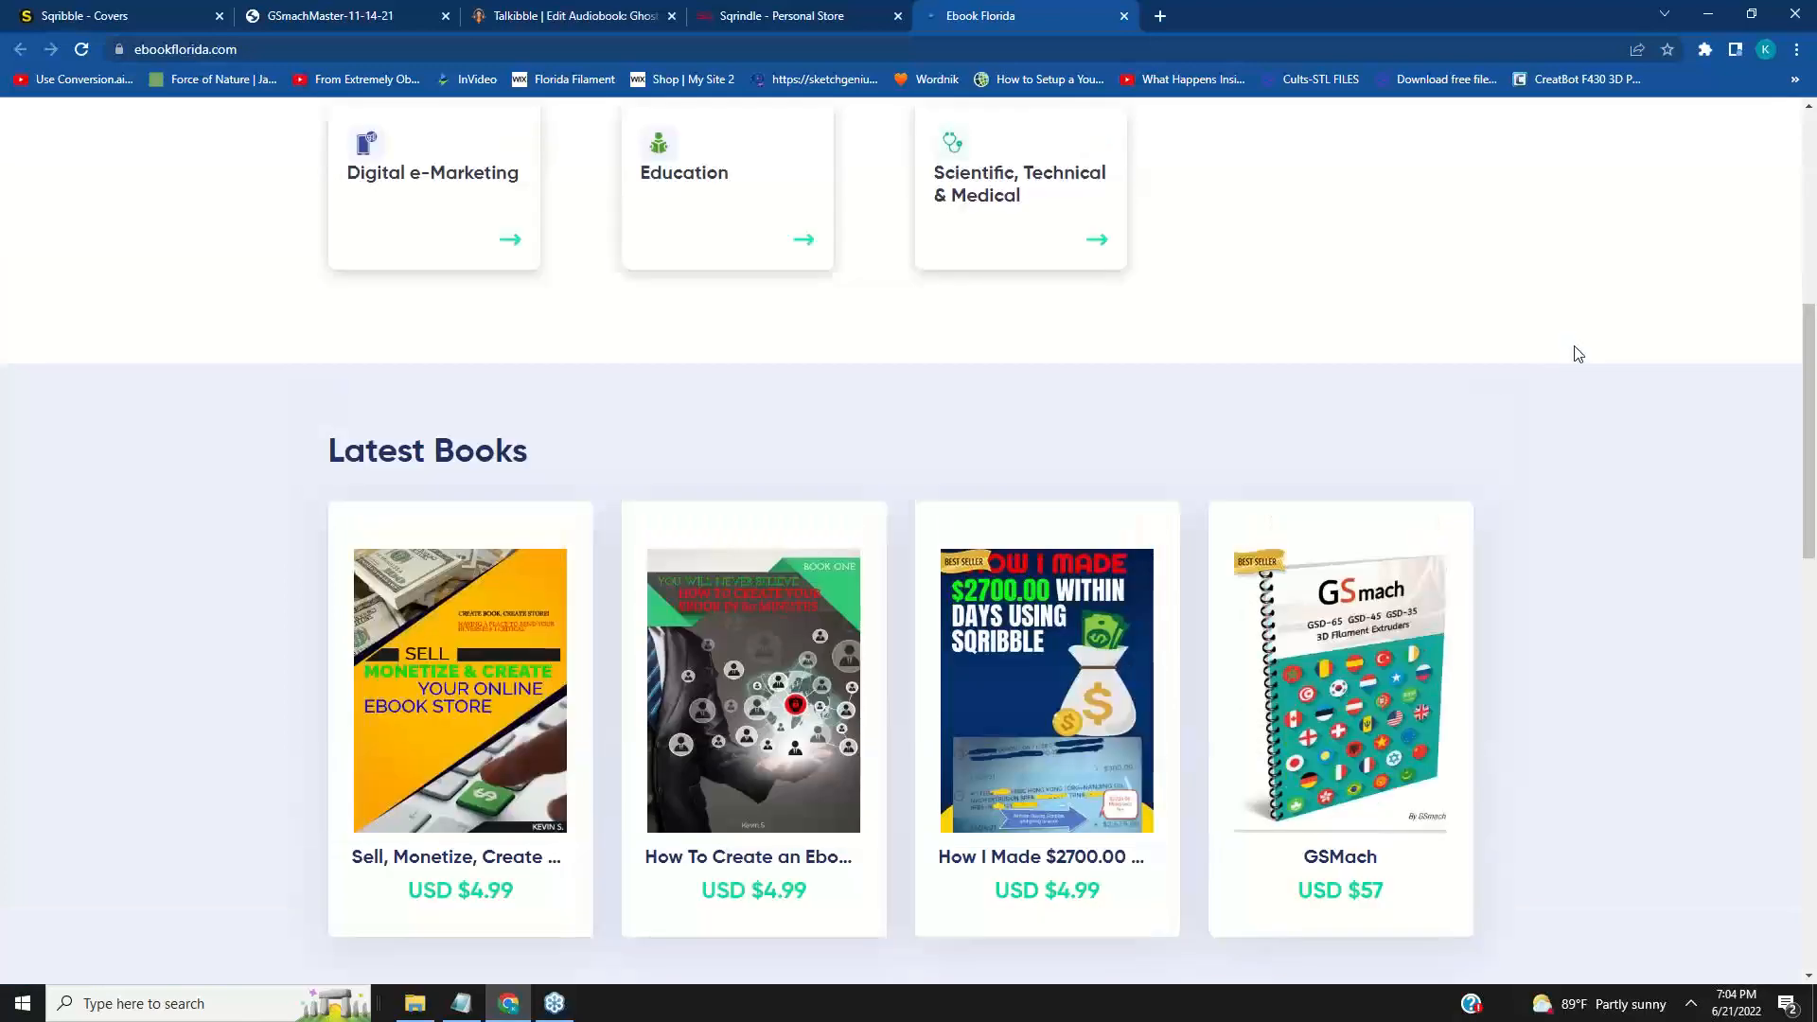
scroll(1577, 354, "up", 1)
scroll(1580, 355, "down", 1)
scroll(1582, 355, "up", 7)
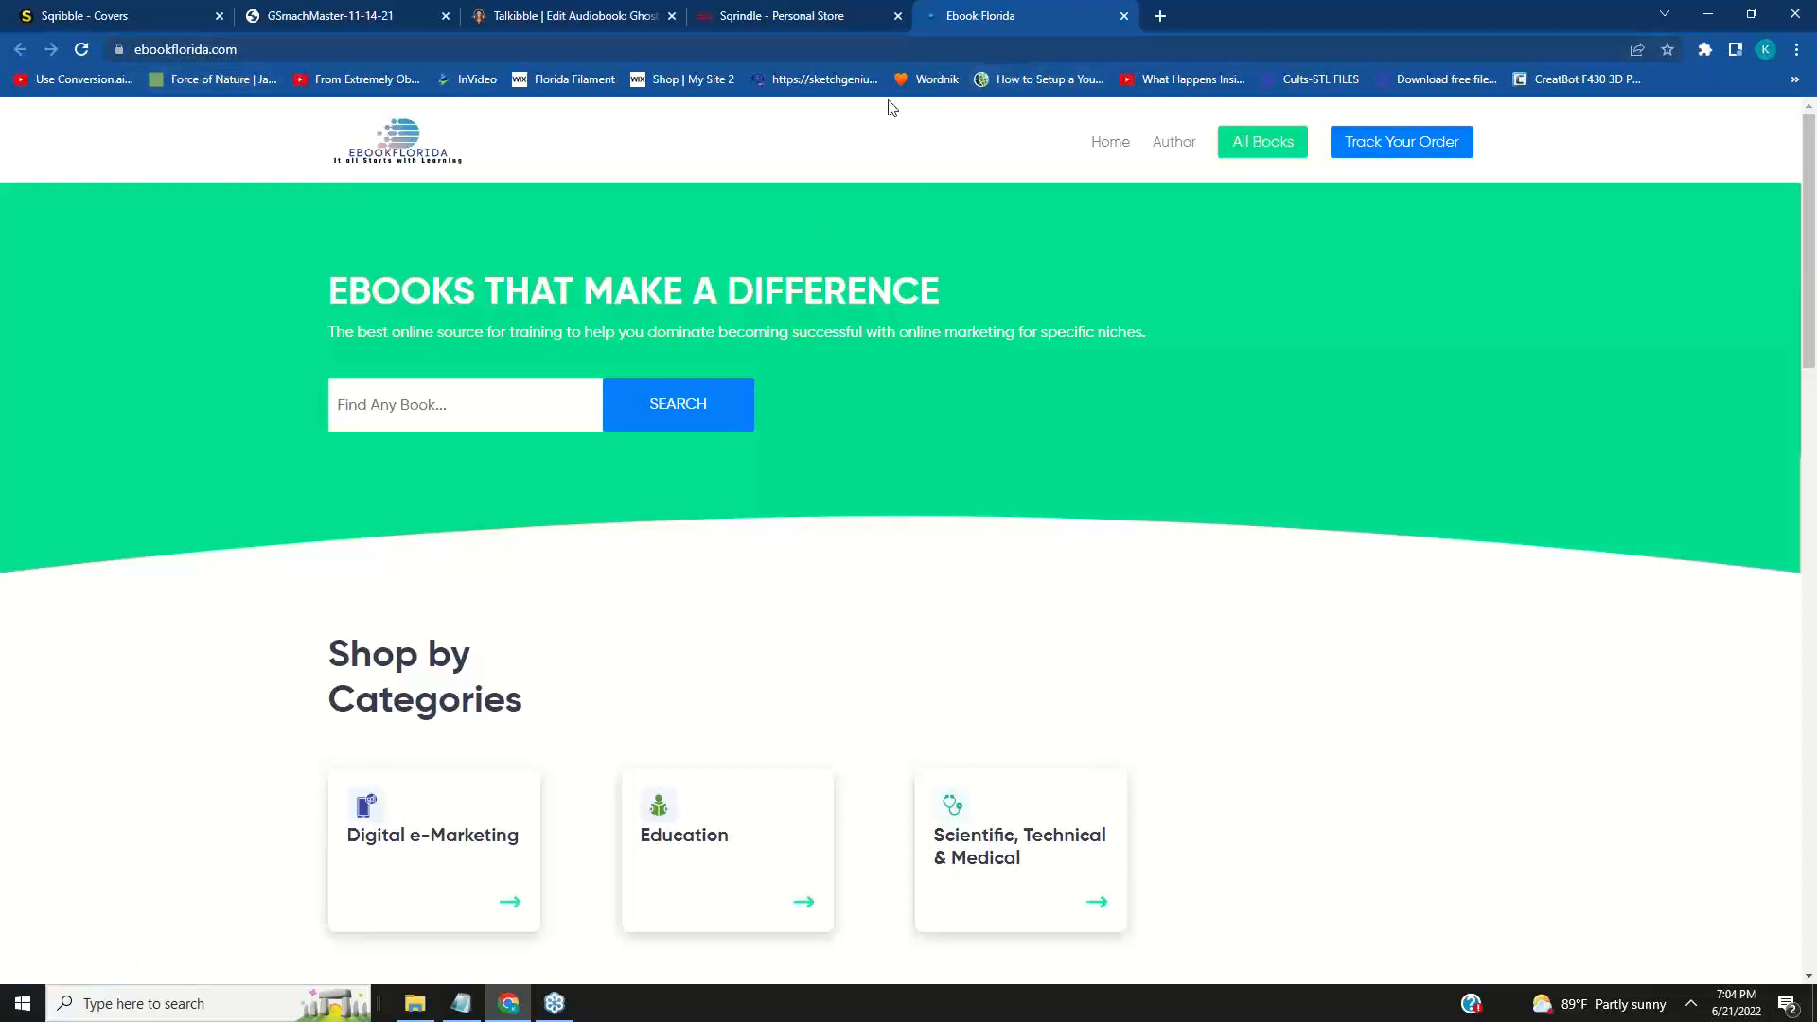
Return to Sqrindle, open the e-book product list and look through all the published titles.
left_click(814, 19)
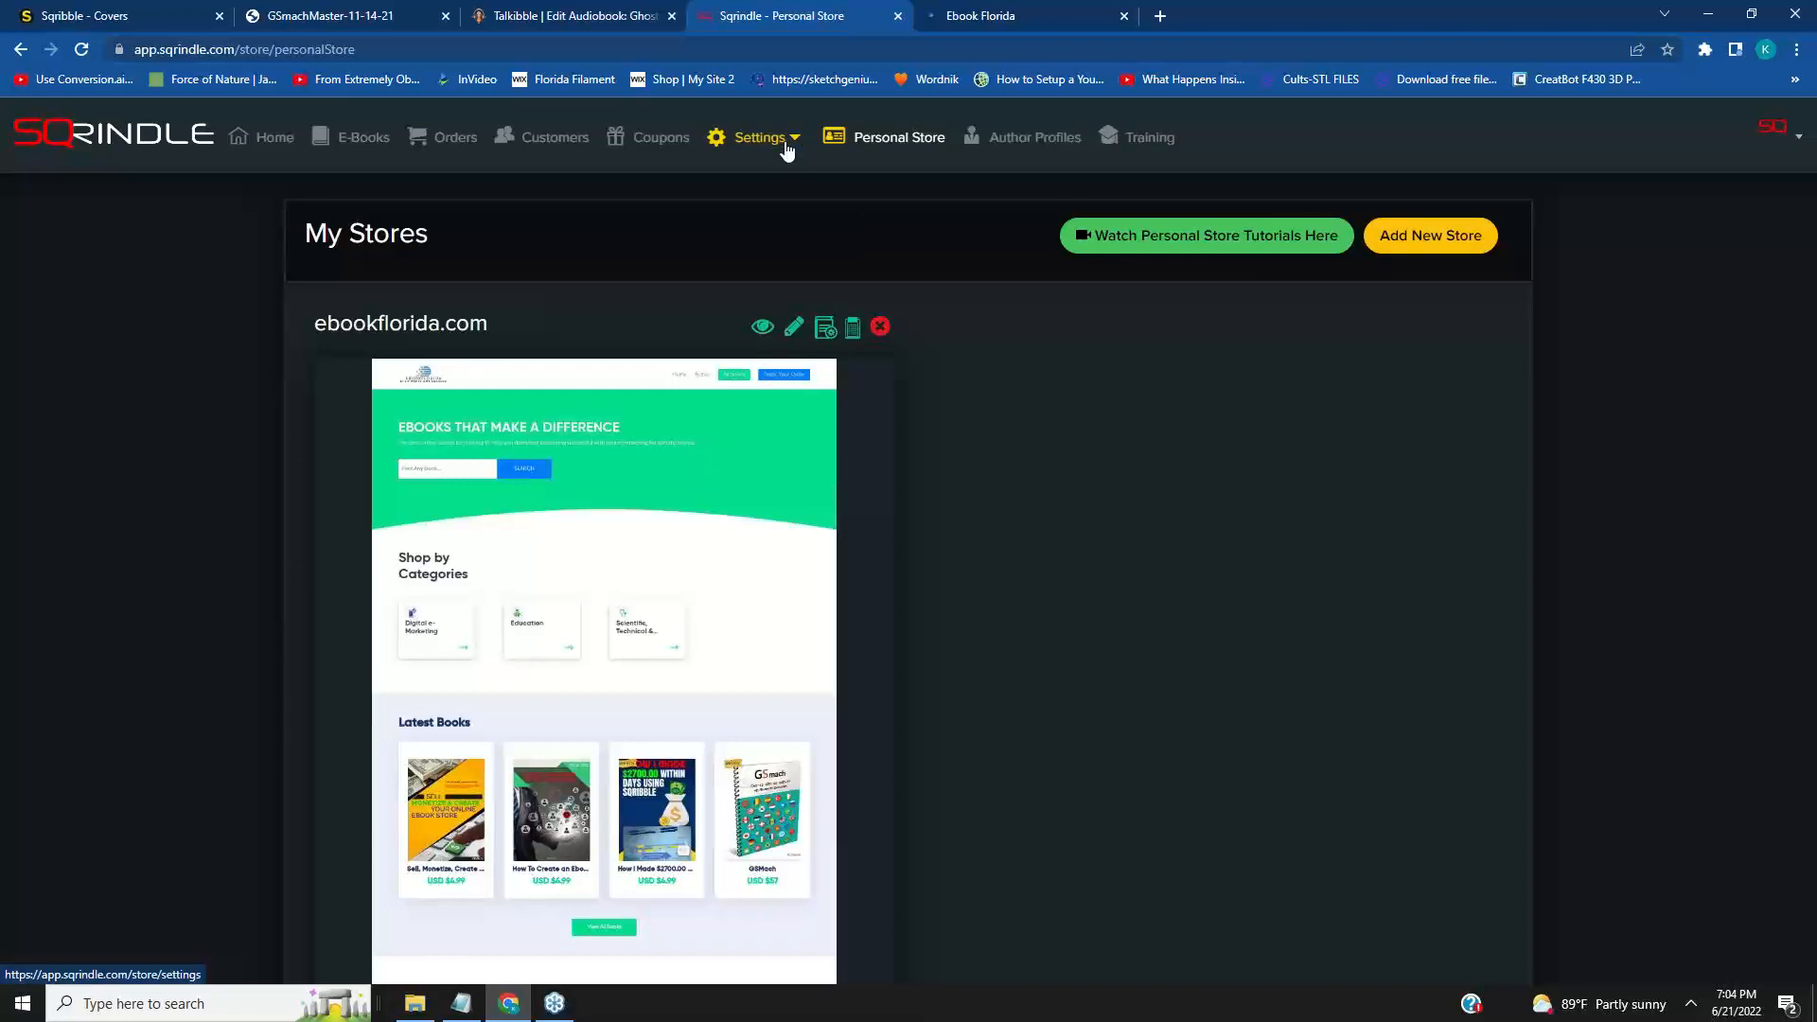
left_click(348, 143)
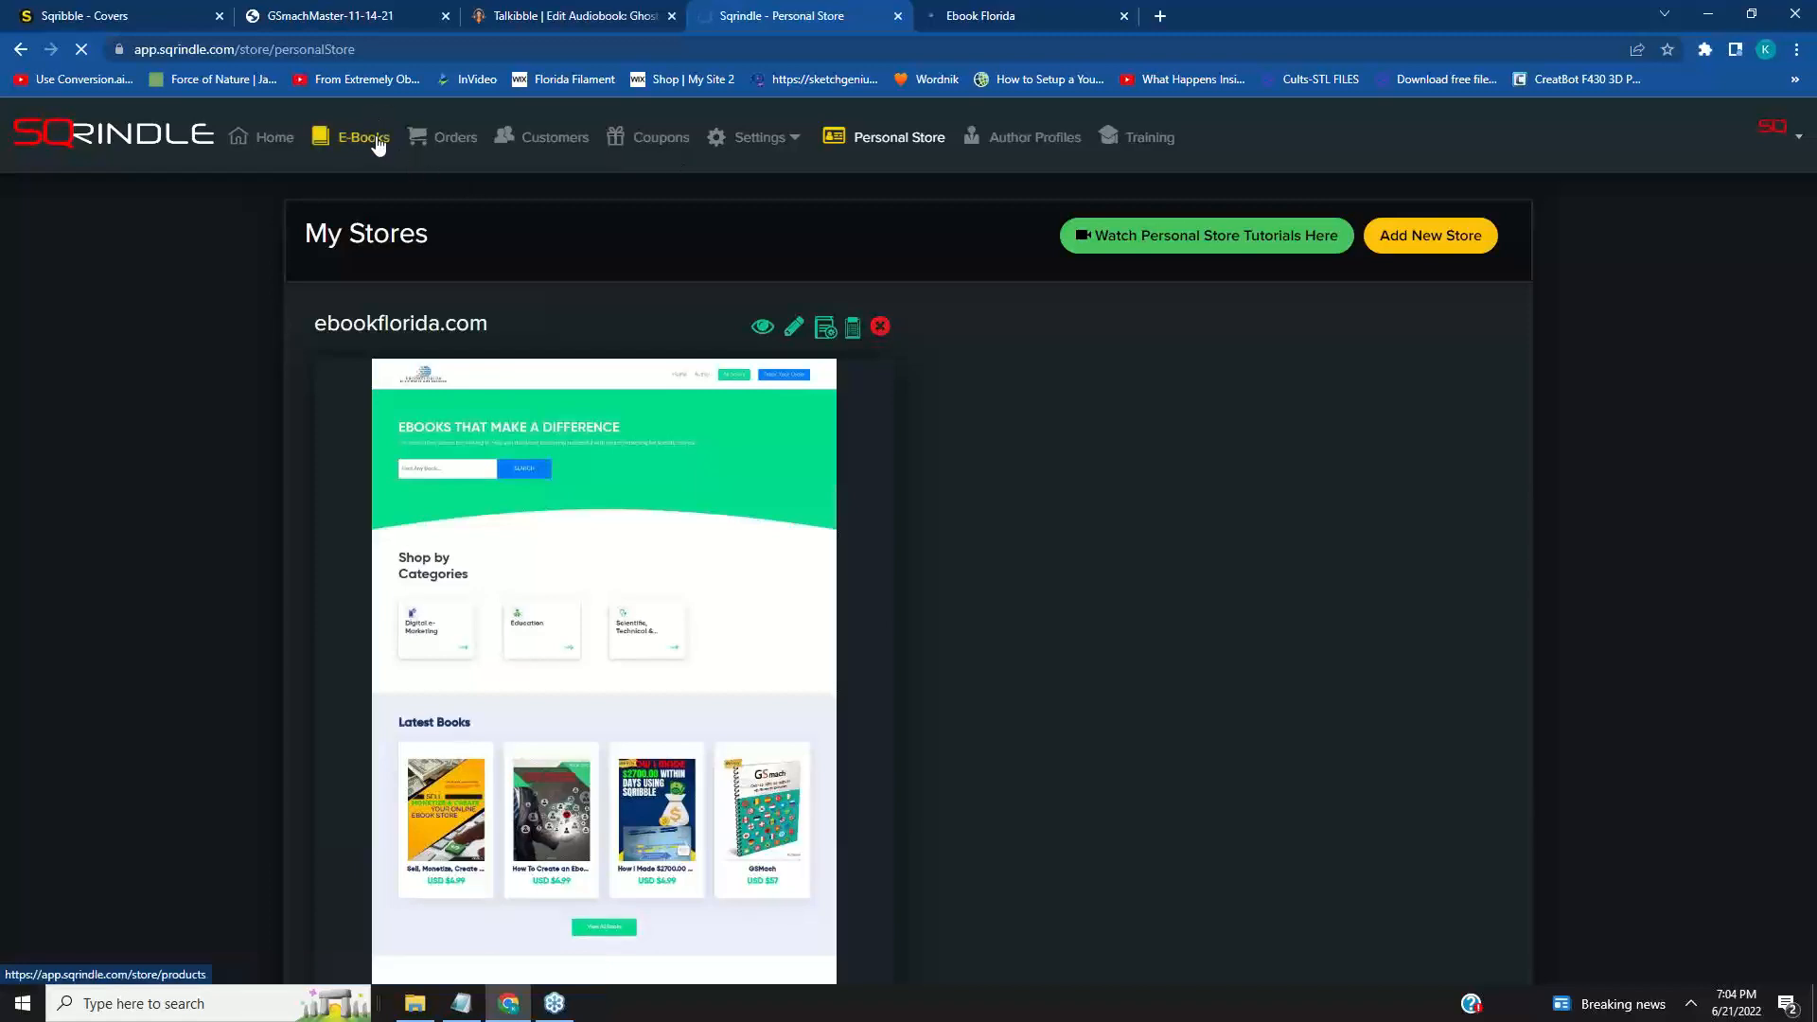
left_click(376, 139)
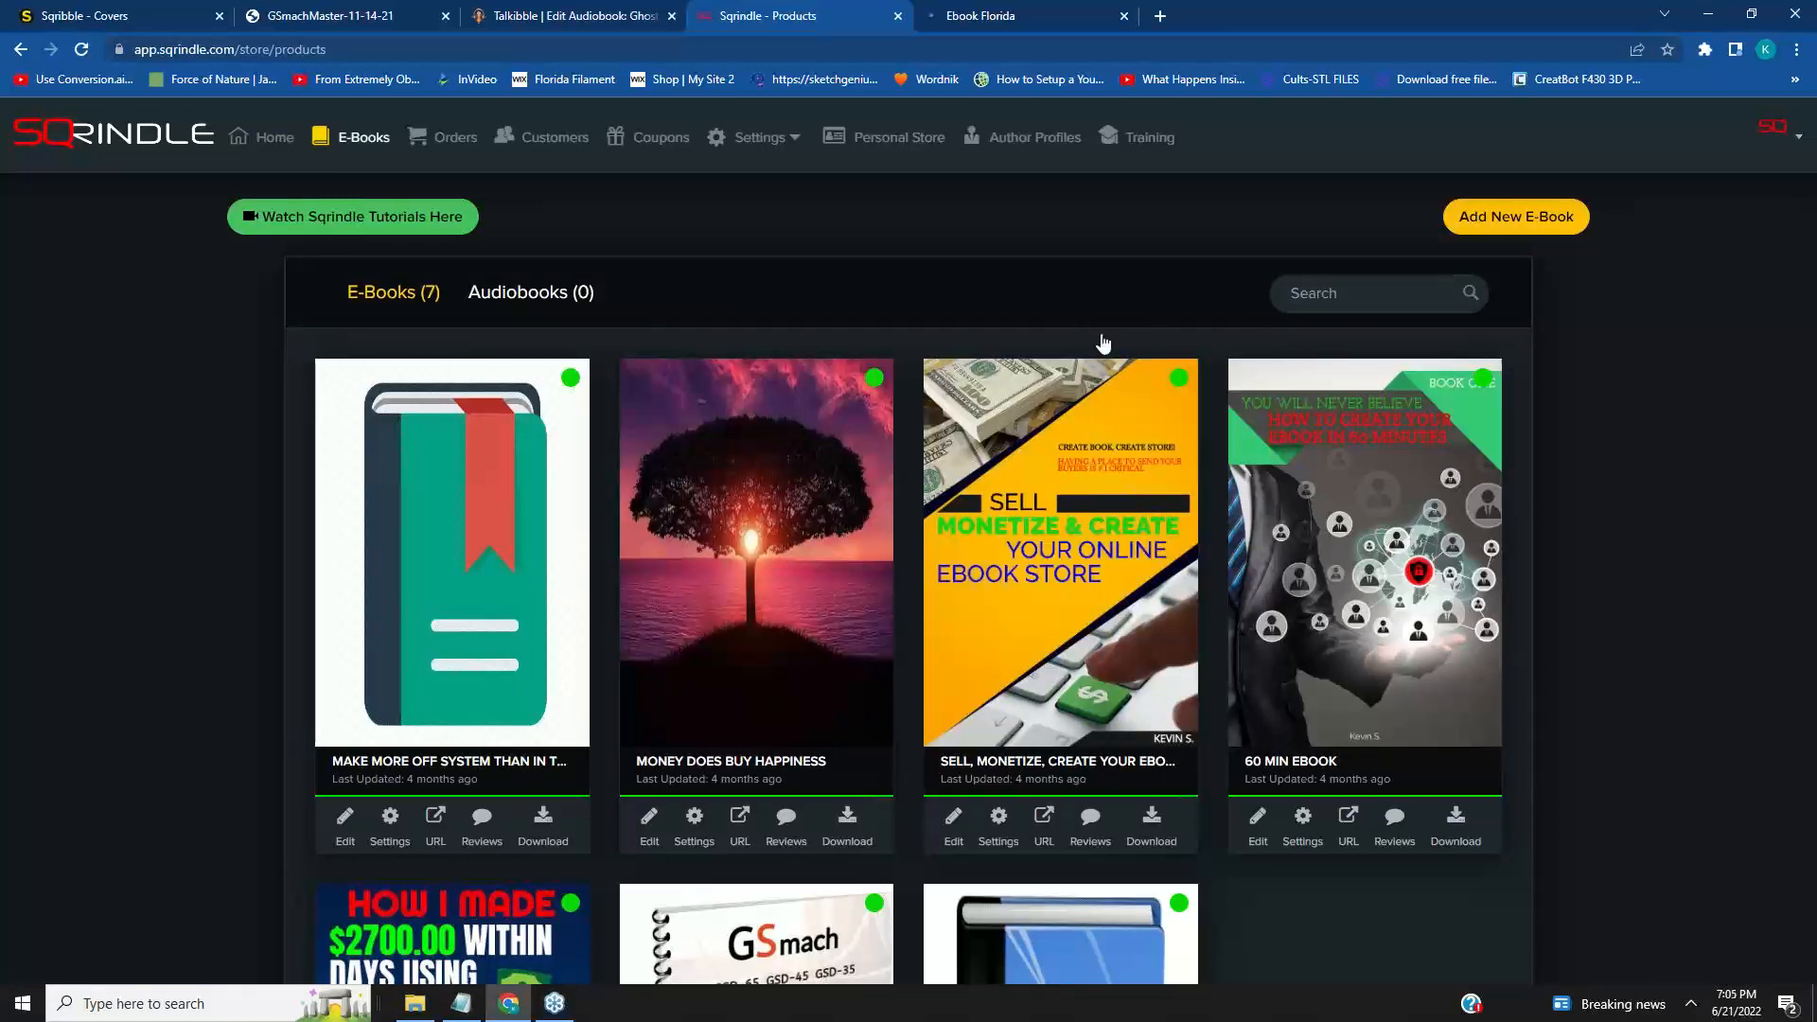
scroll(1530, 432, "down", 5)
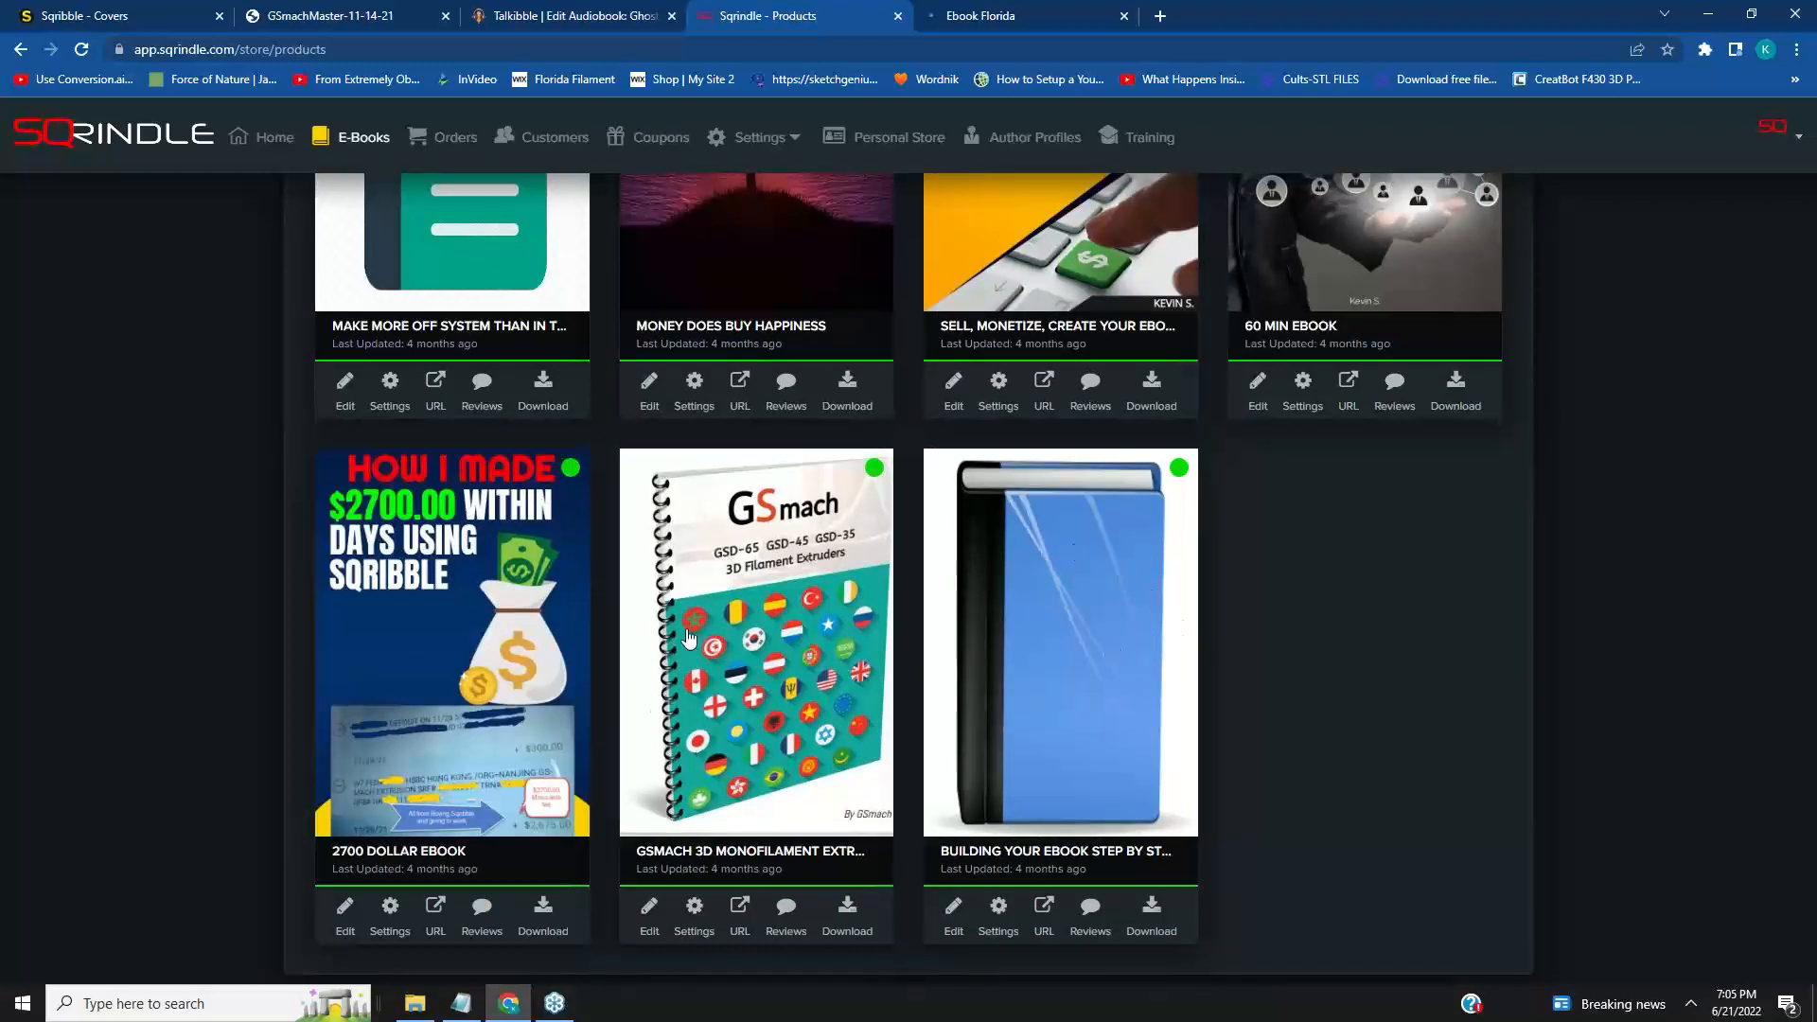
scroll(754, 670, "up", 1)
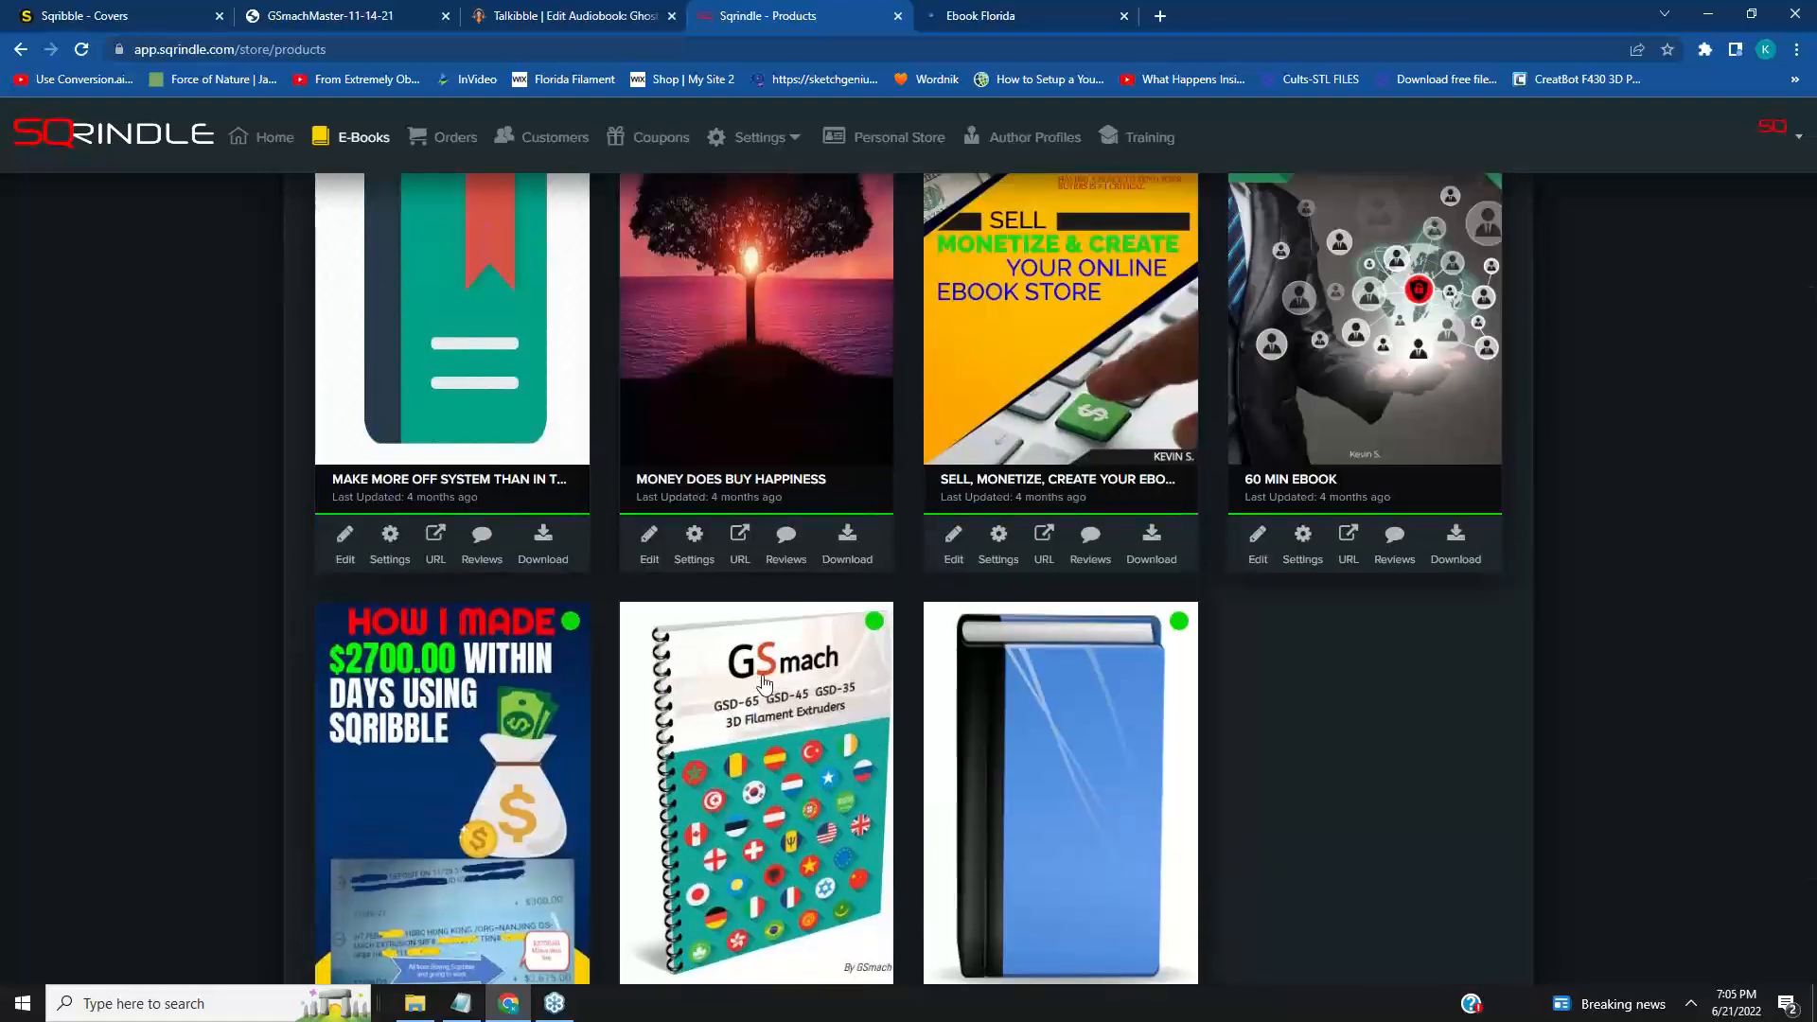
scroll(757, 672, "down", 1)
scroll(766, 674, "up", 3)
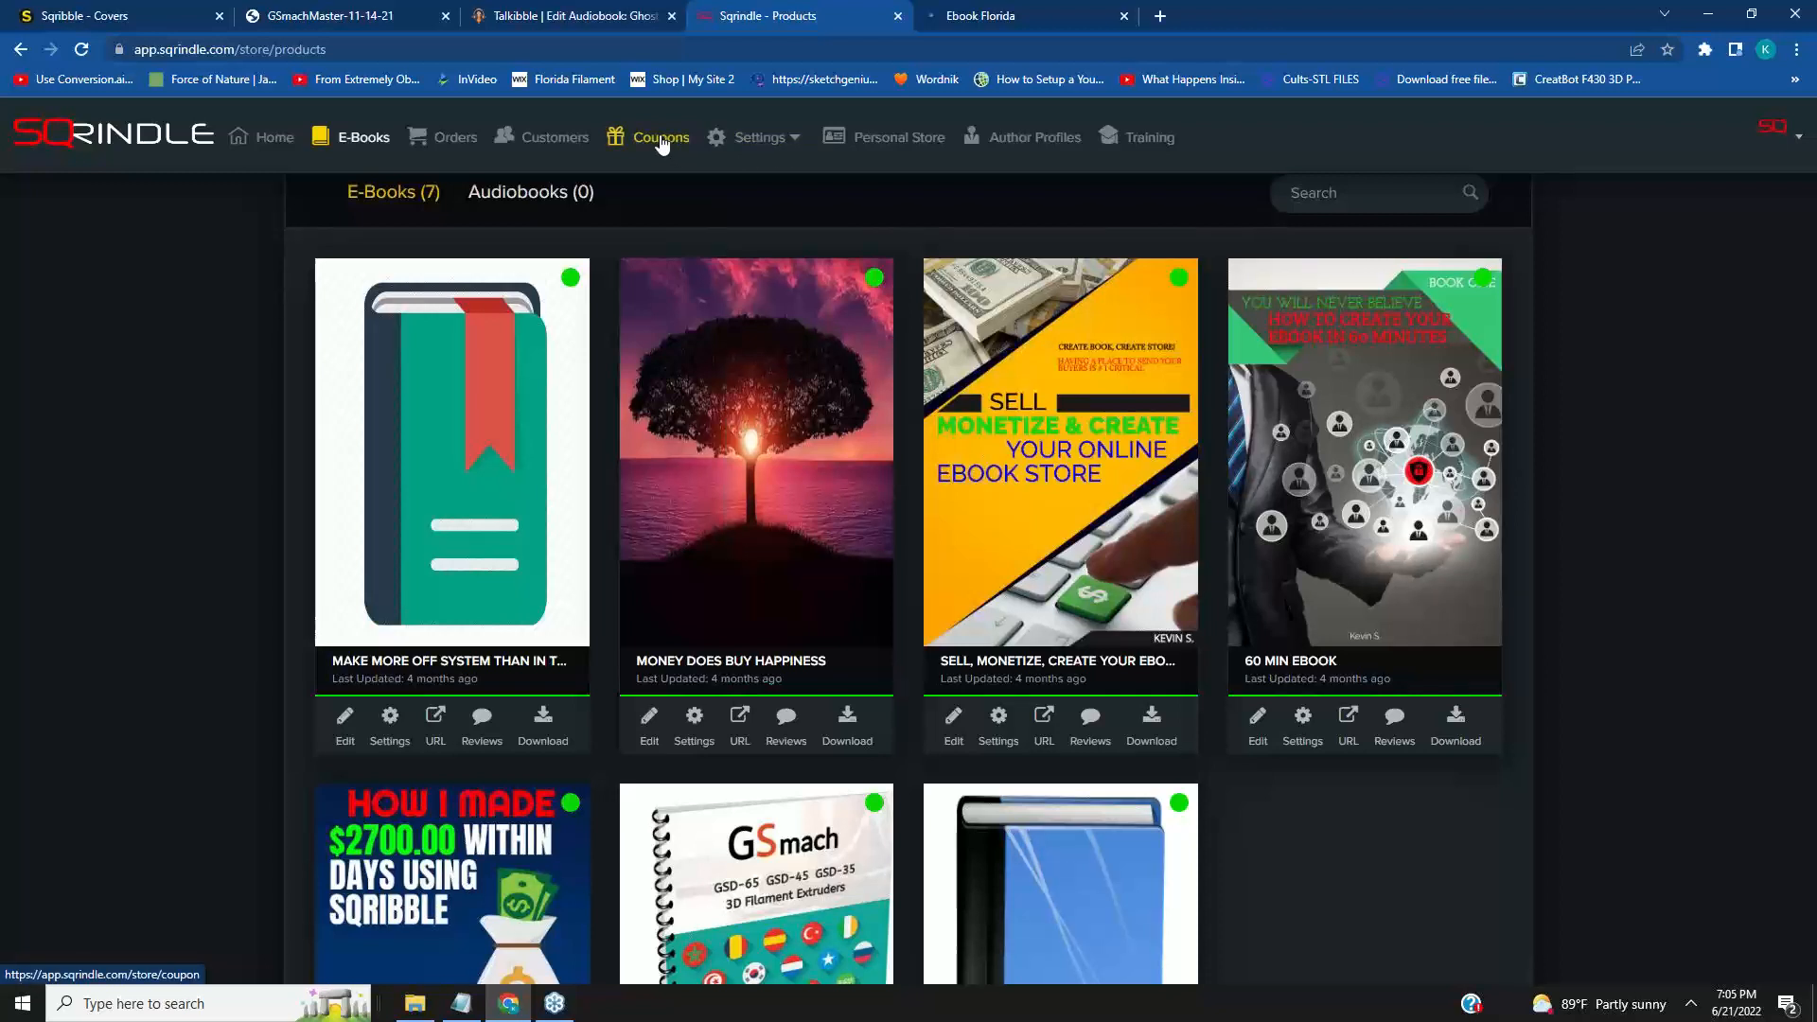
View Sqrindle's settings options, return to its home dashboard and glance once more at the Ebook Florida store.
left_click(790, 144)
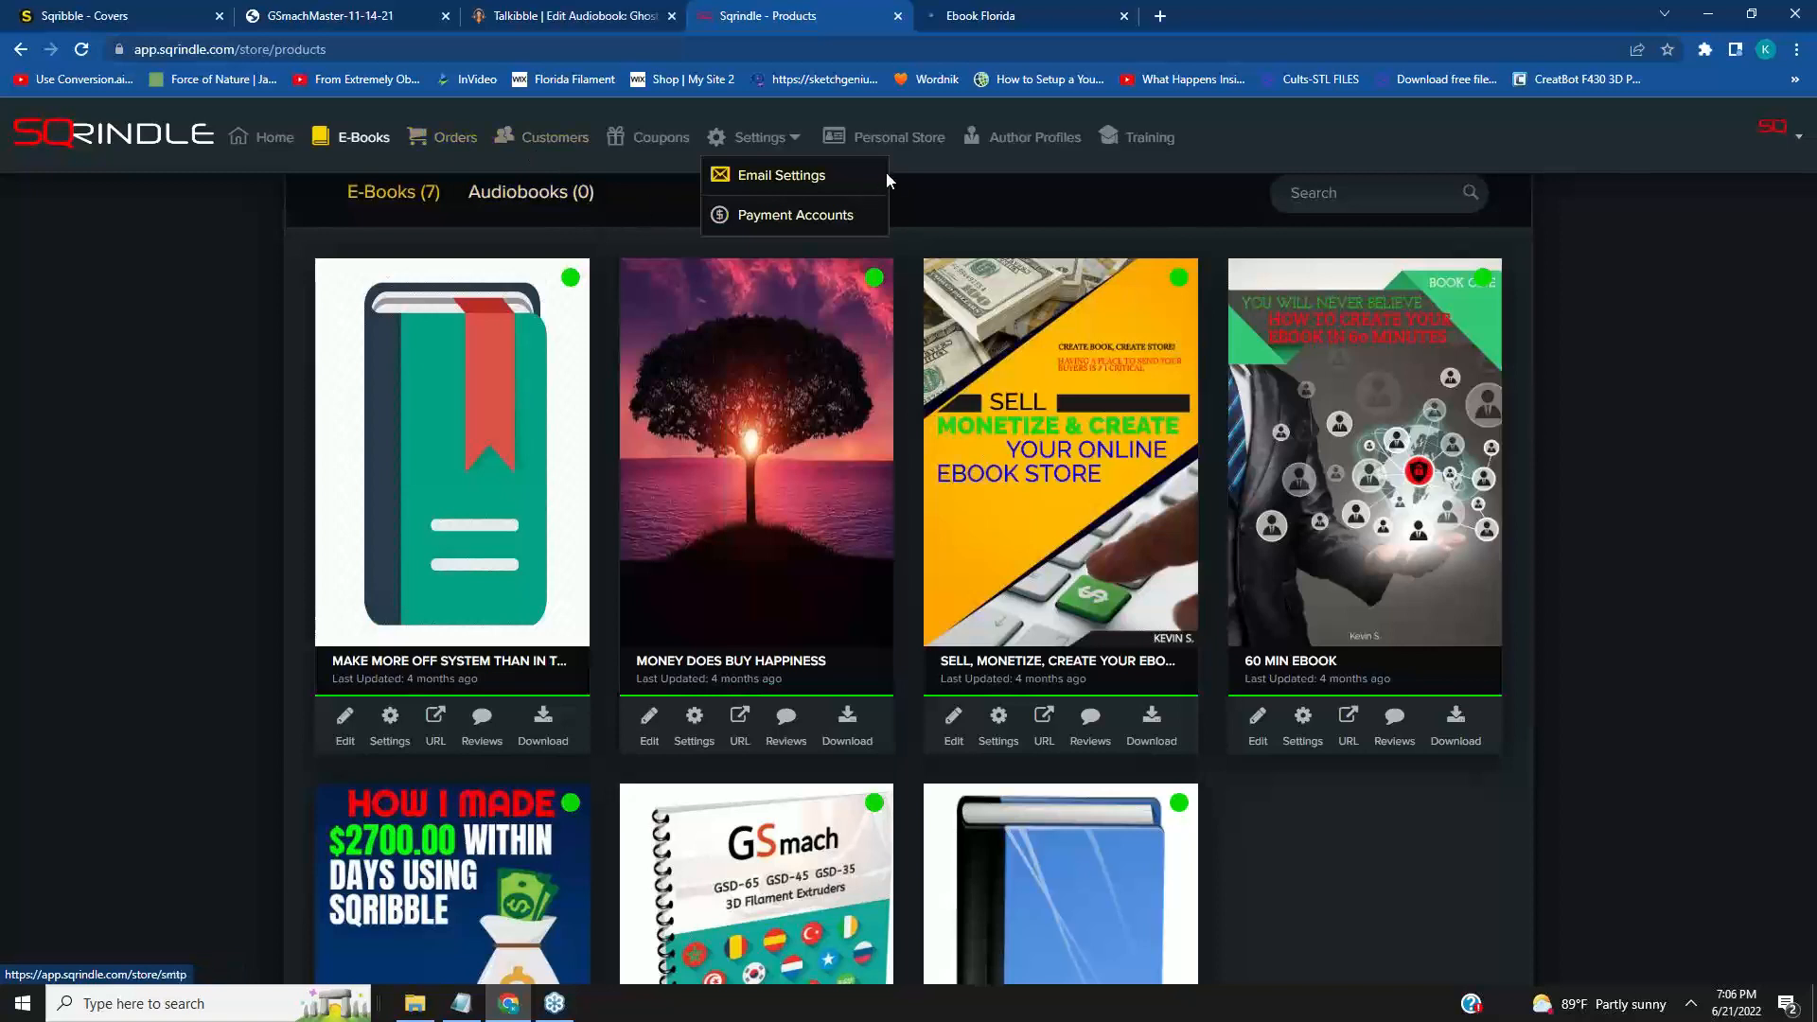
left_click(275, 140)
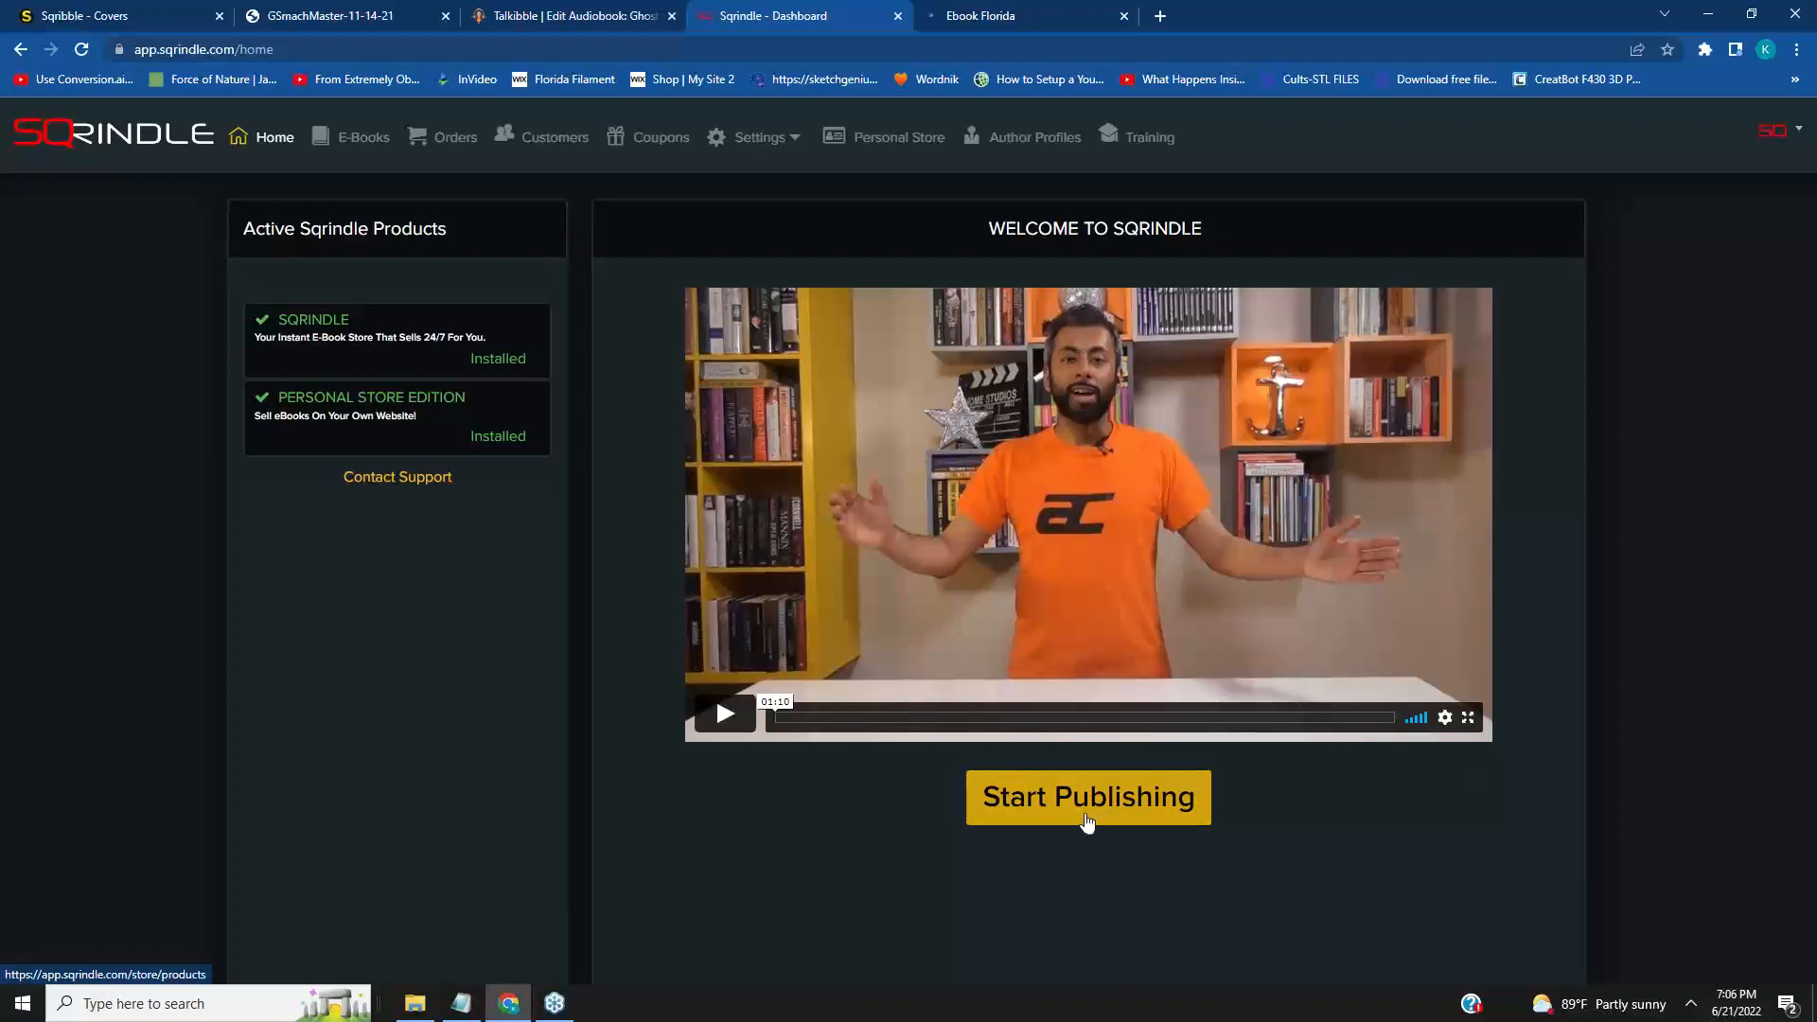
left_click(1009, 19)
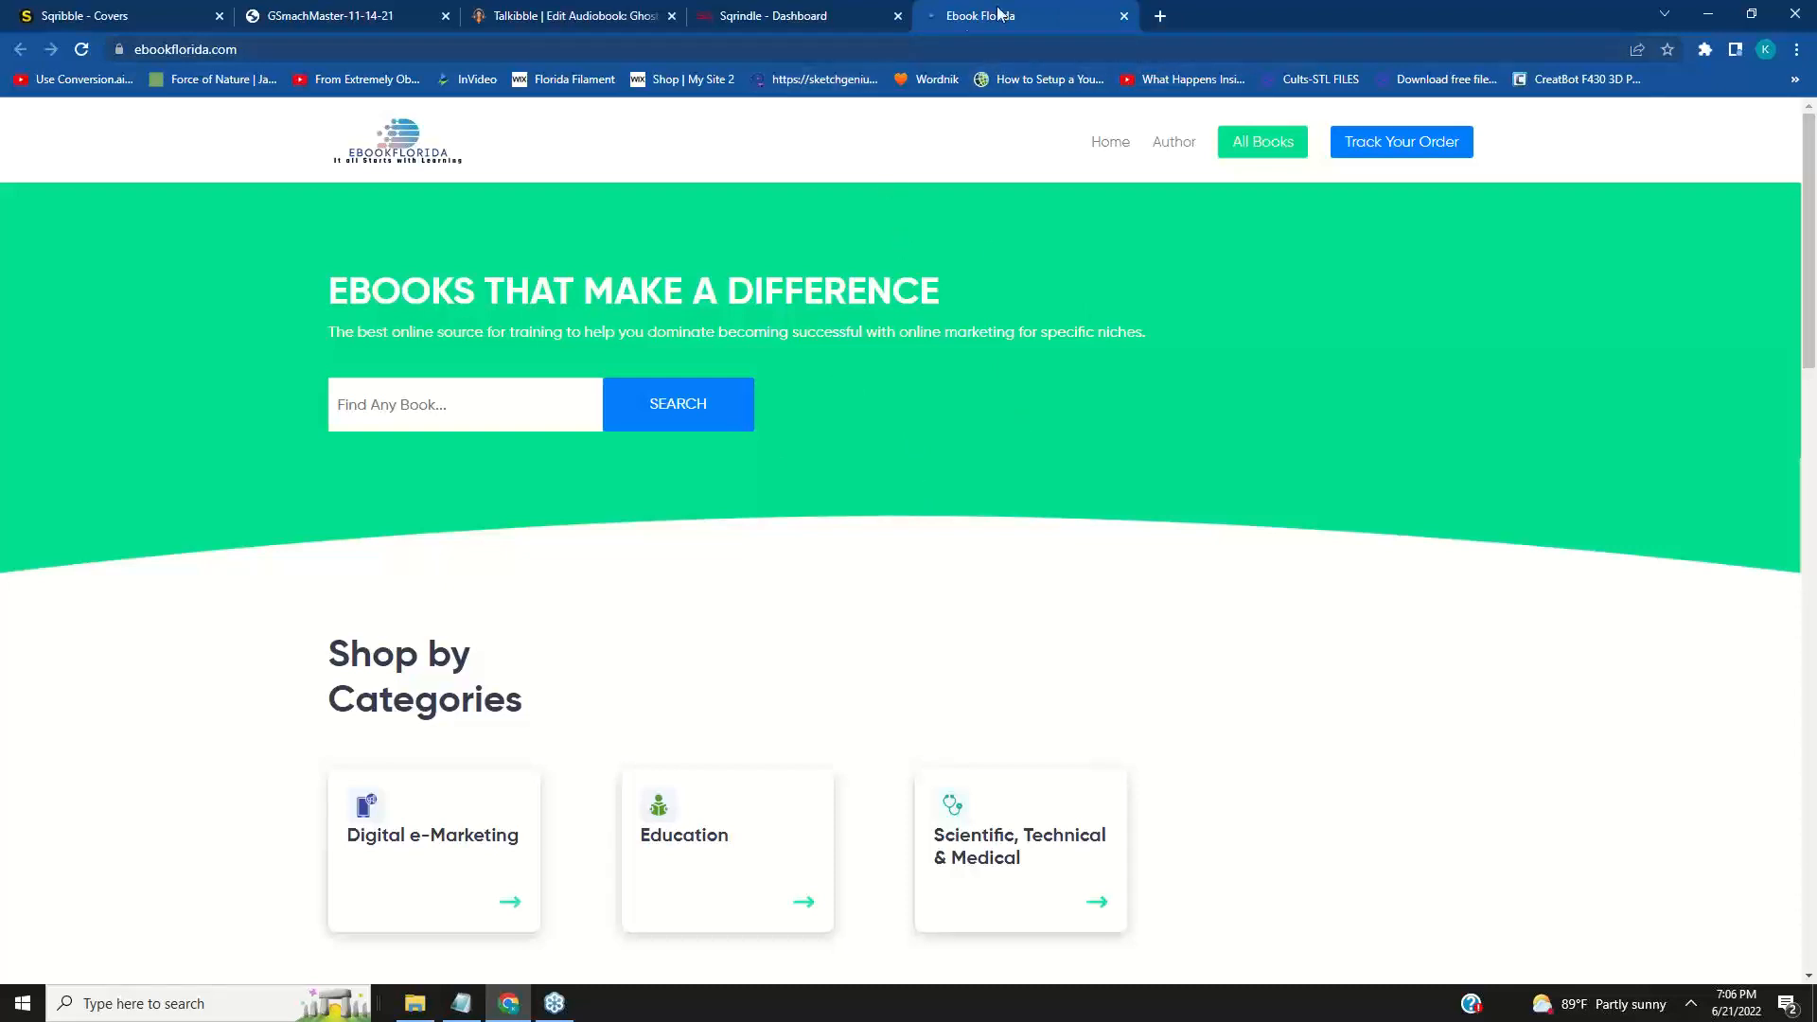
left_click(857, 16)
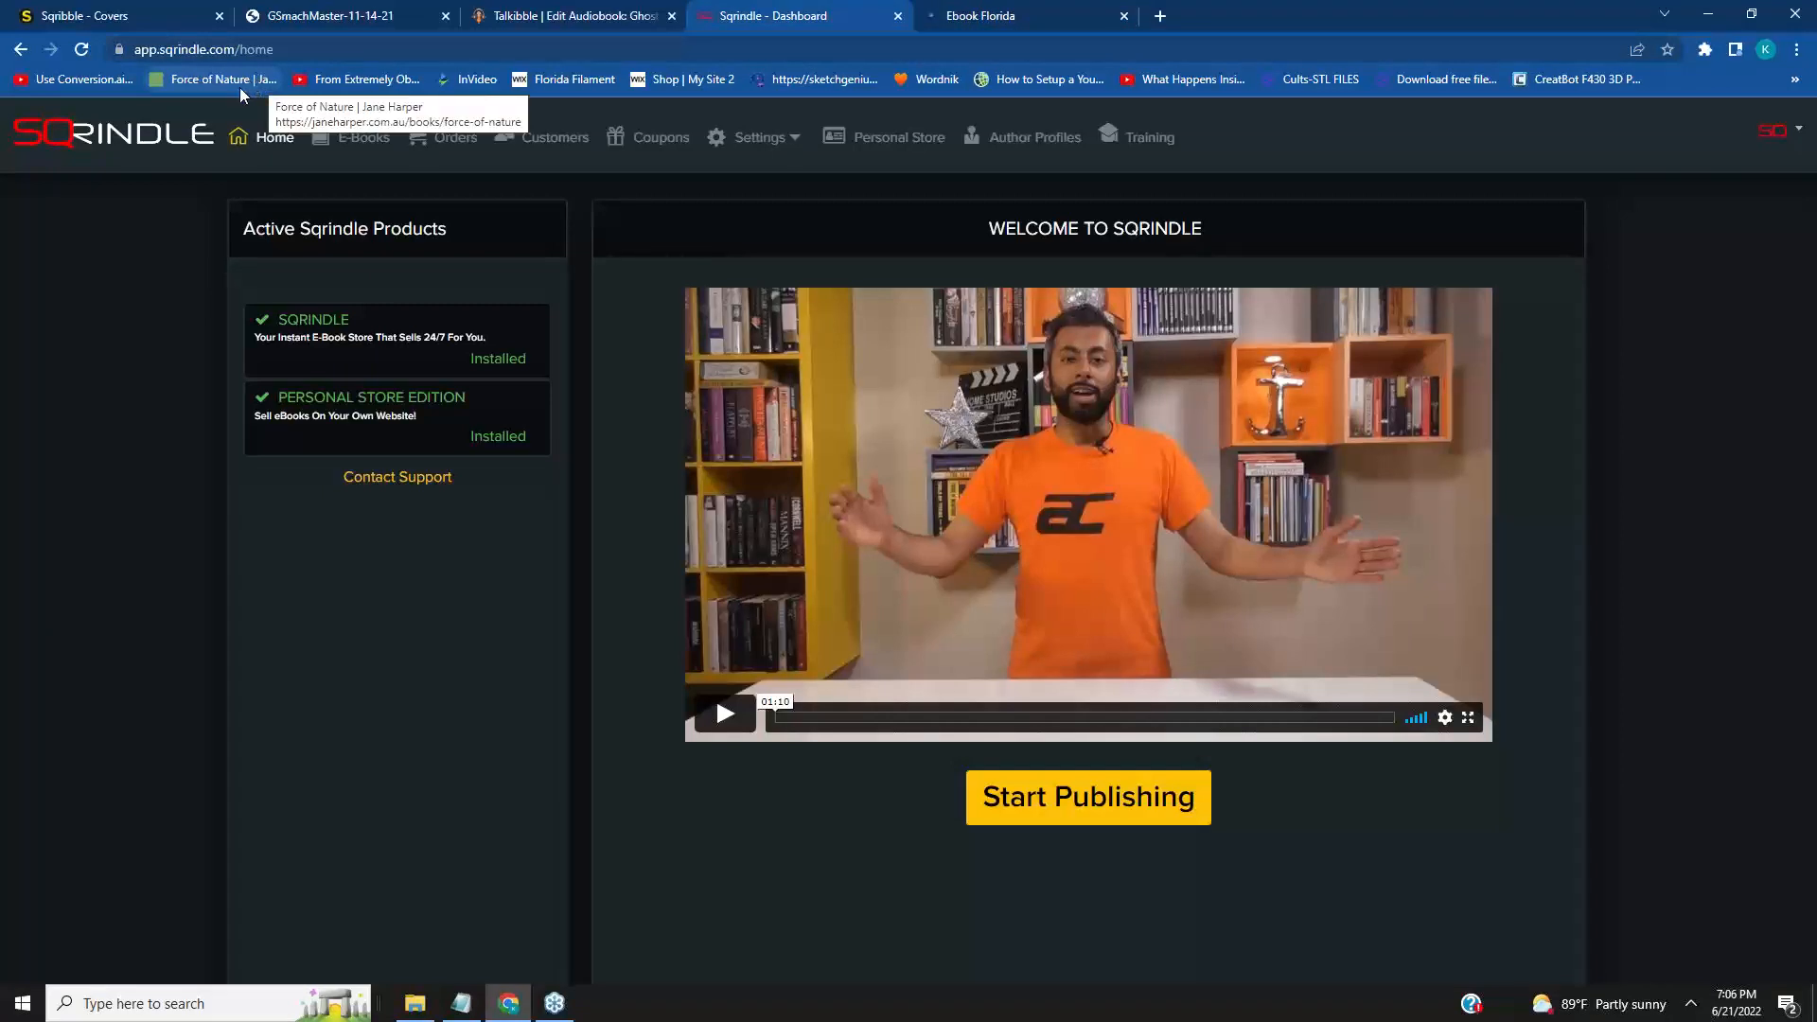
Switch to Sqribble, go to its home dashboard and dismiss the upgrade offer.
left_click(151, 22)
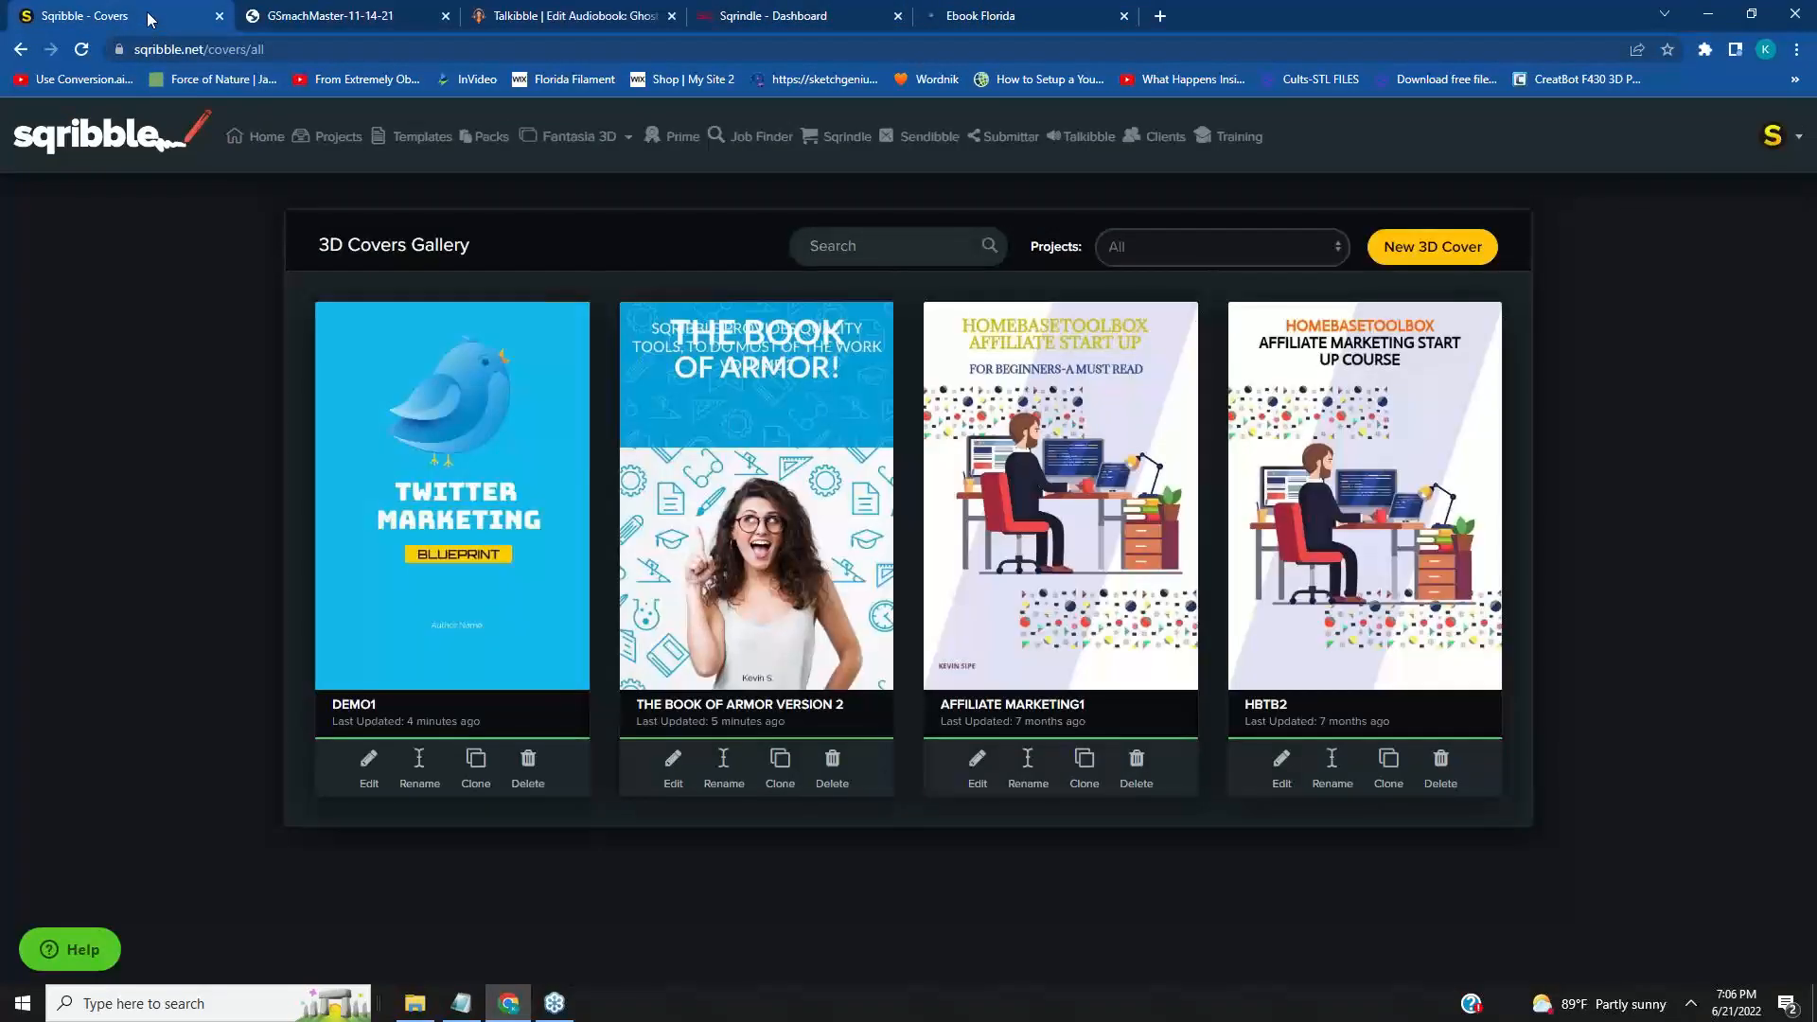
left_click(91, 140)
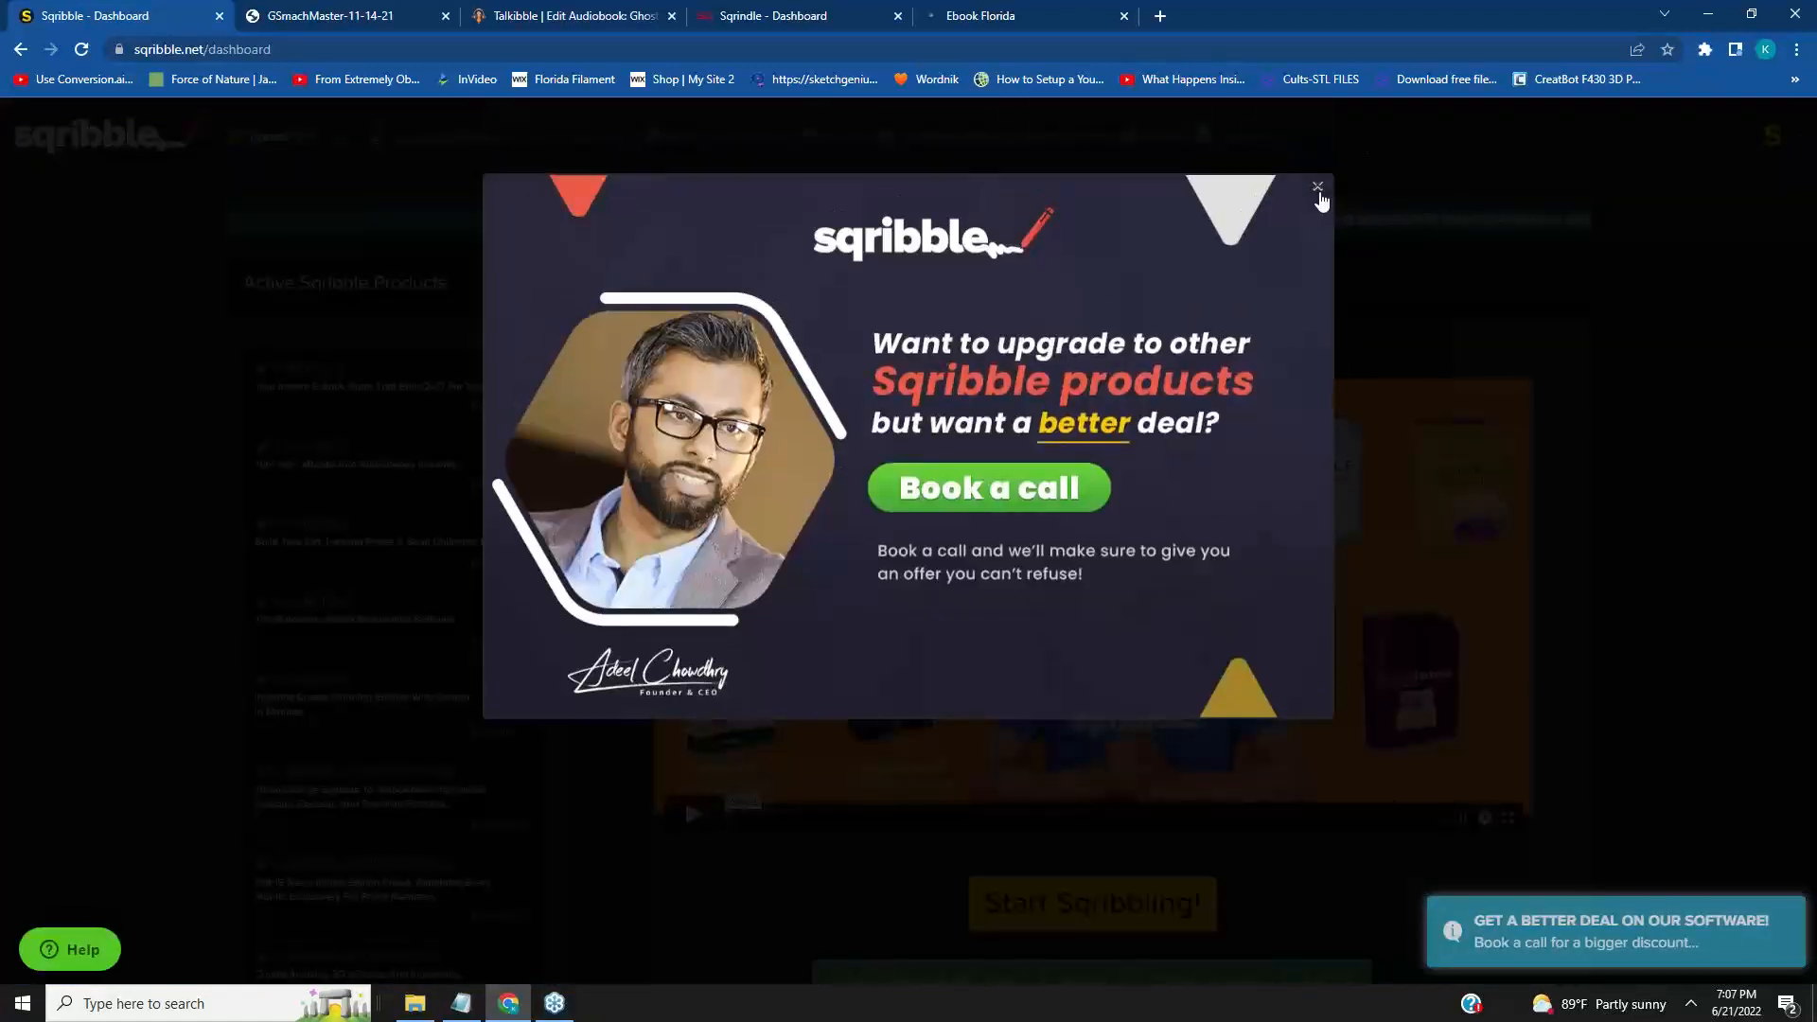
left_click(1319, 188)
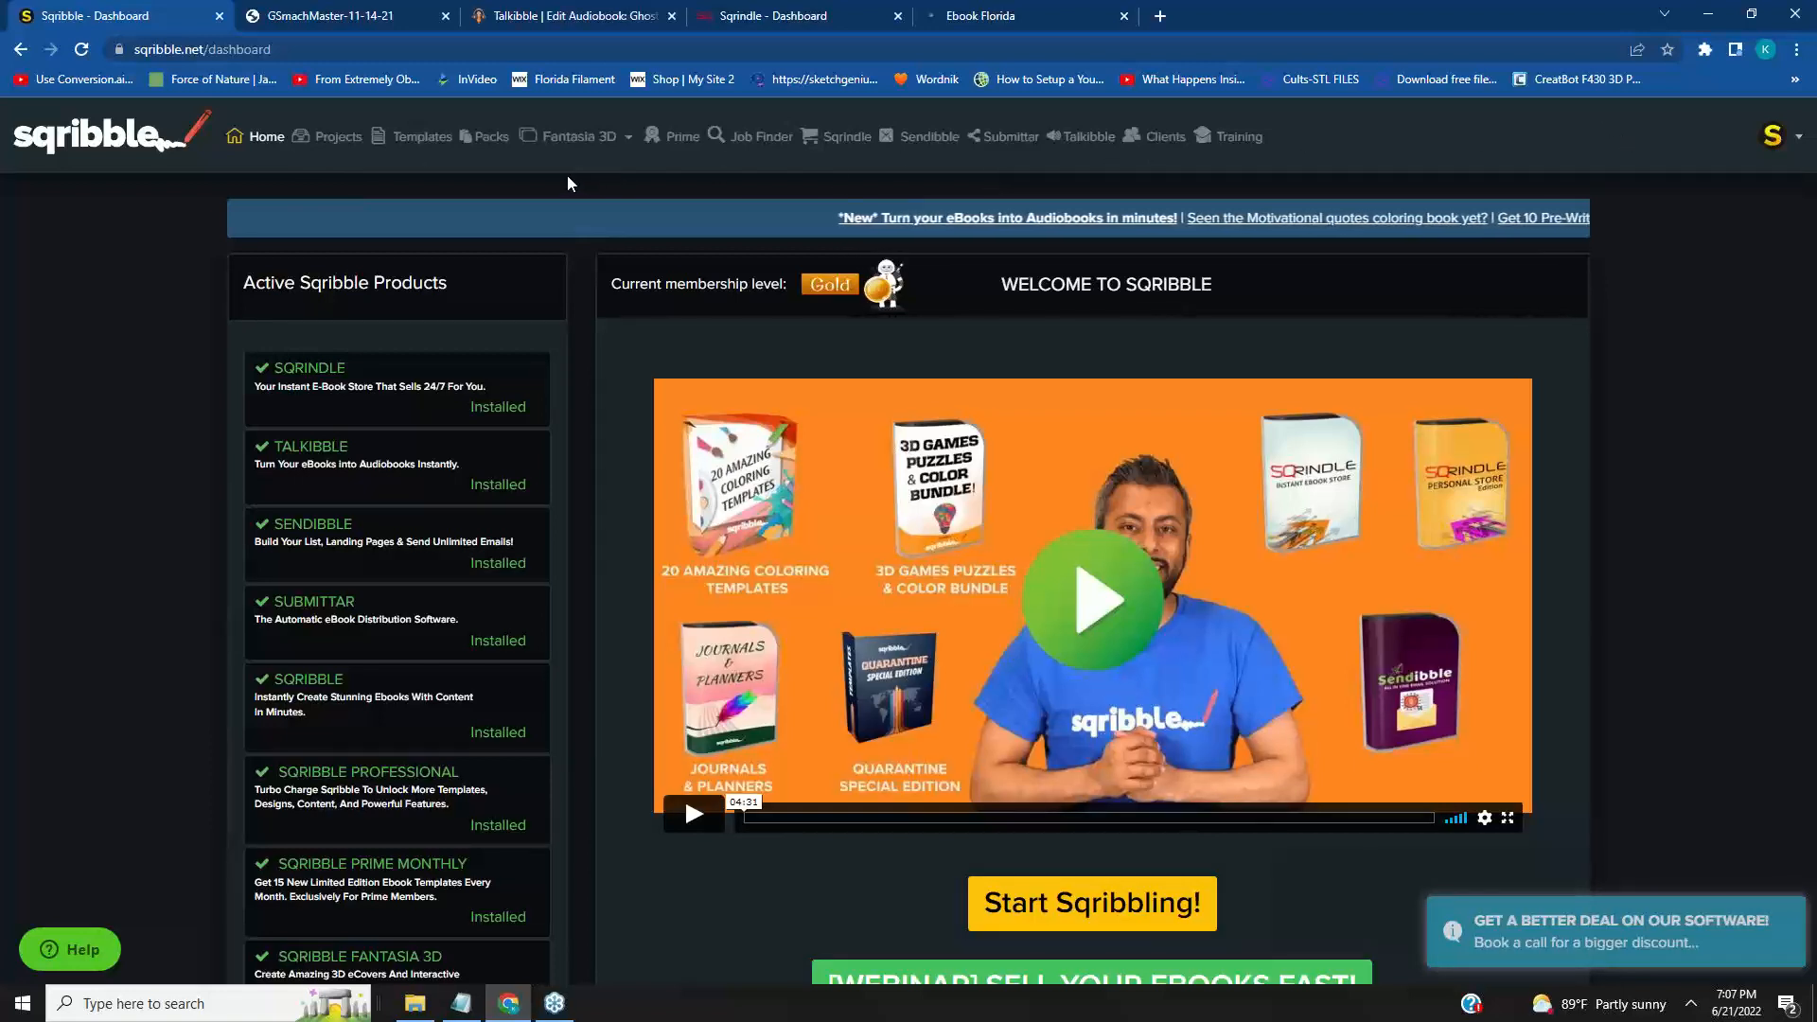
Switch to the Ghost Book audiobook in Talkibble, view the new chapter form and close it without creating a chapter.
left_click(1087, 137)
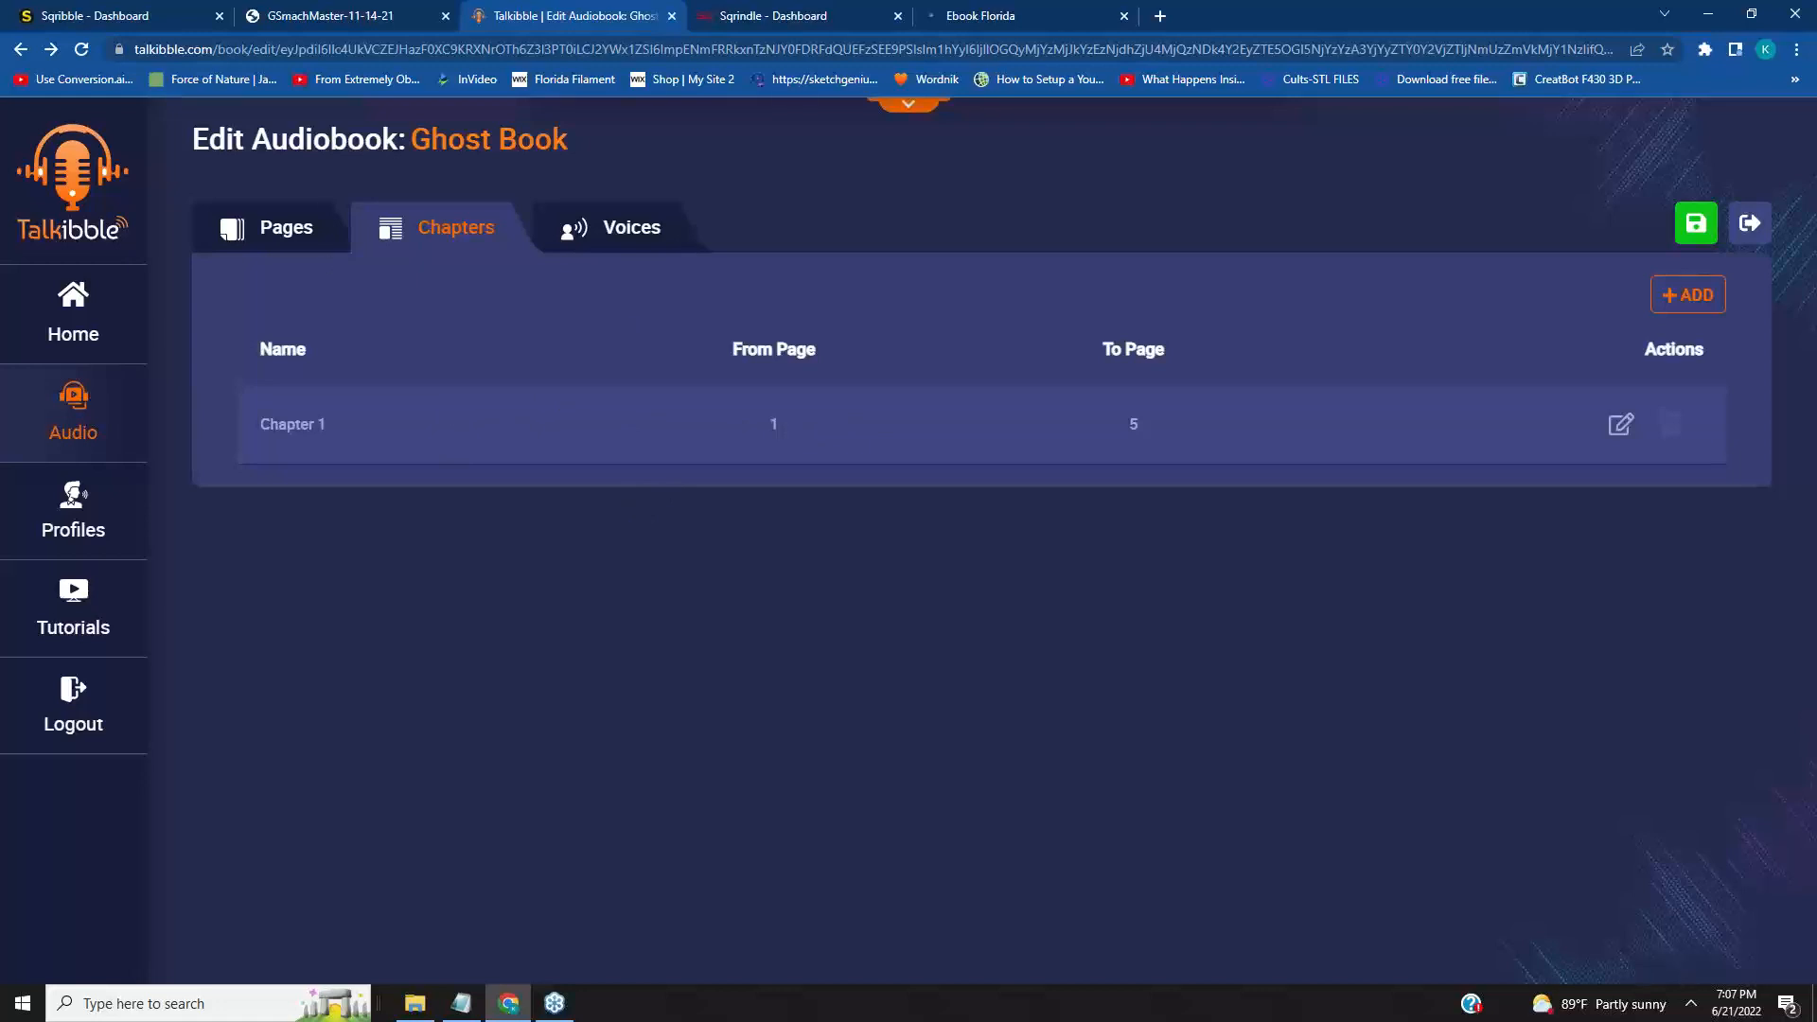
left_click(461, 1004)
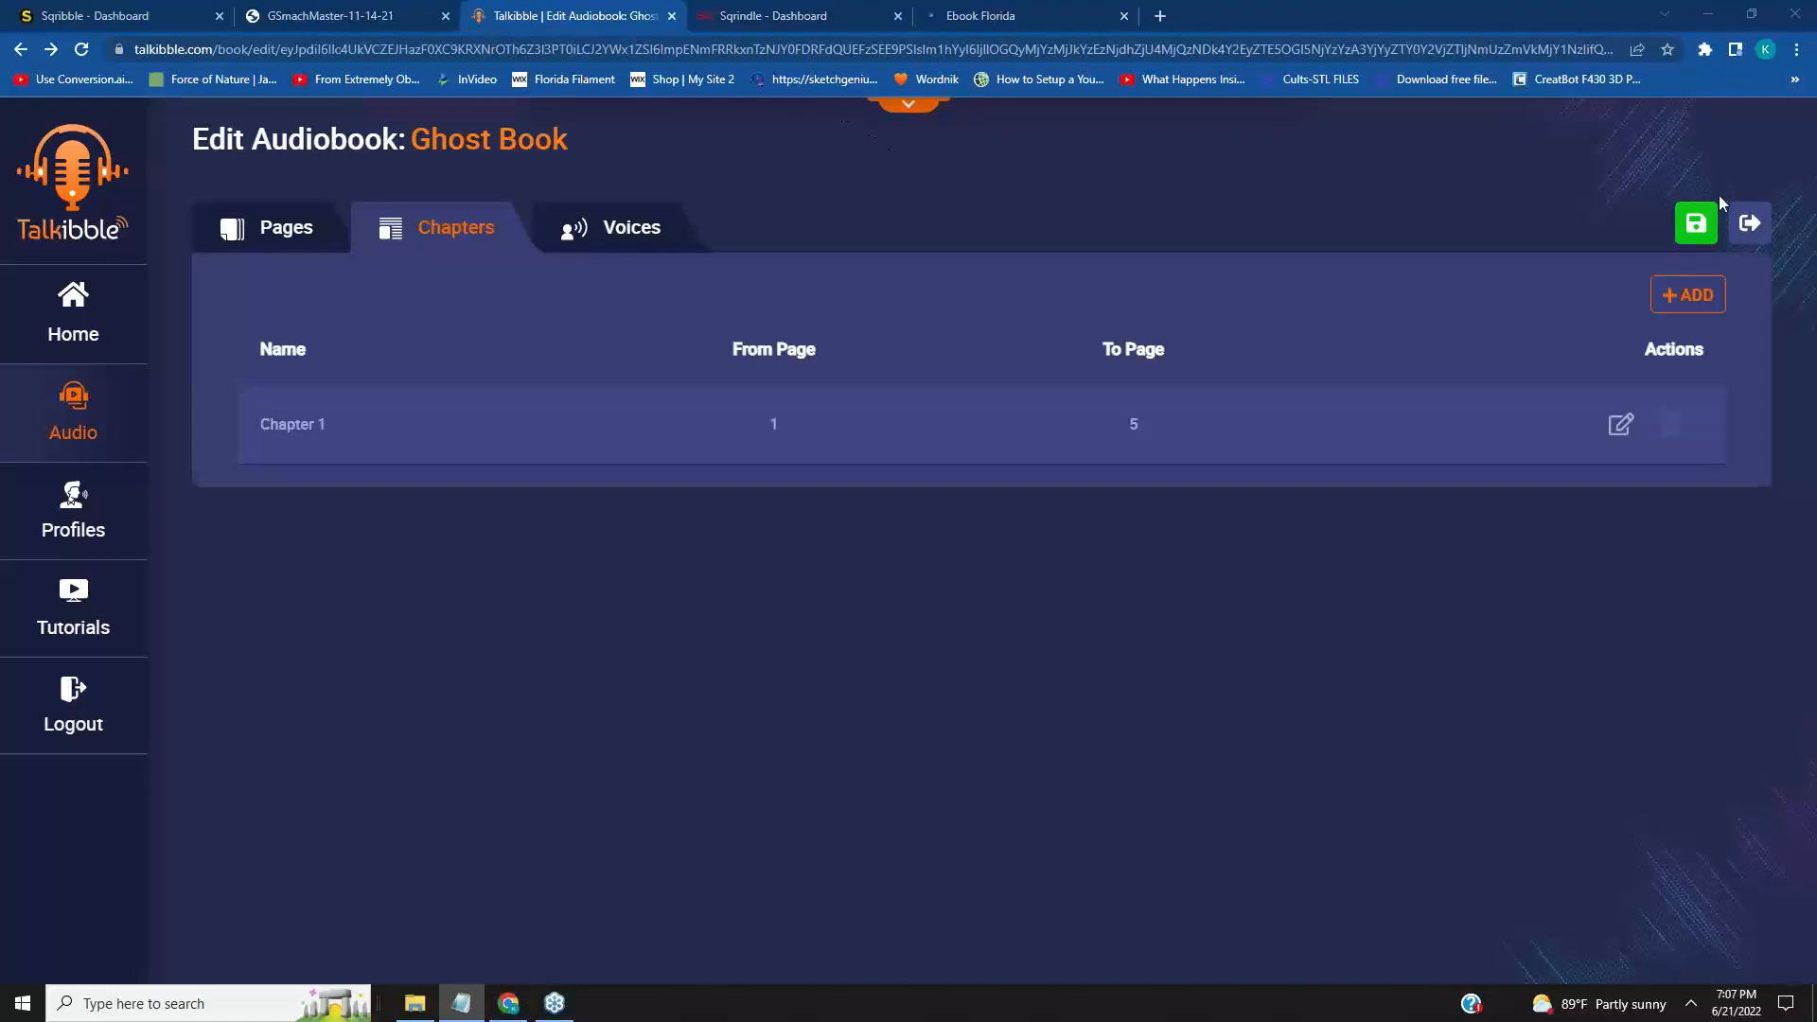
left_click(1694, 299)
left_click(756, 473)
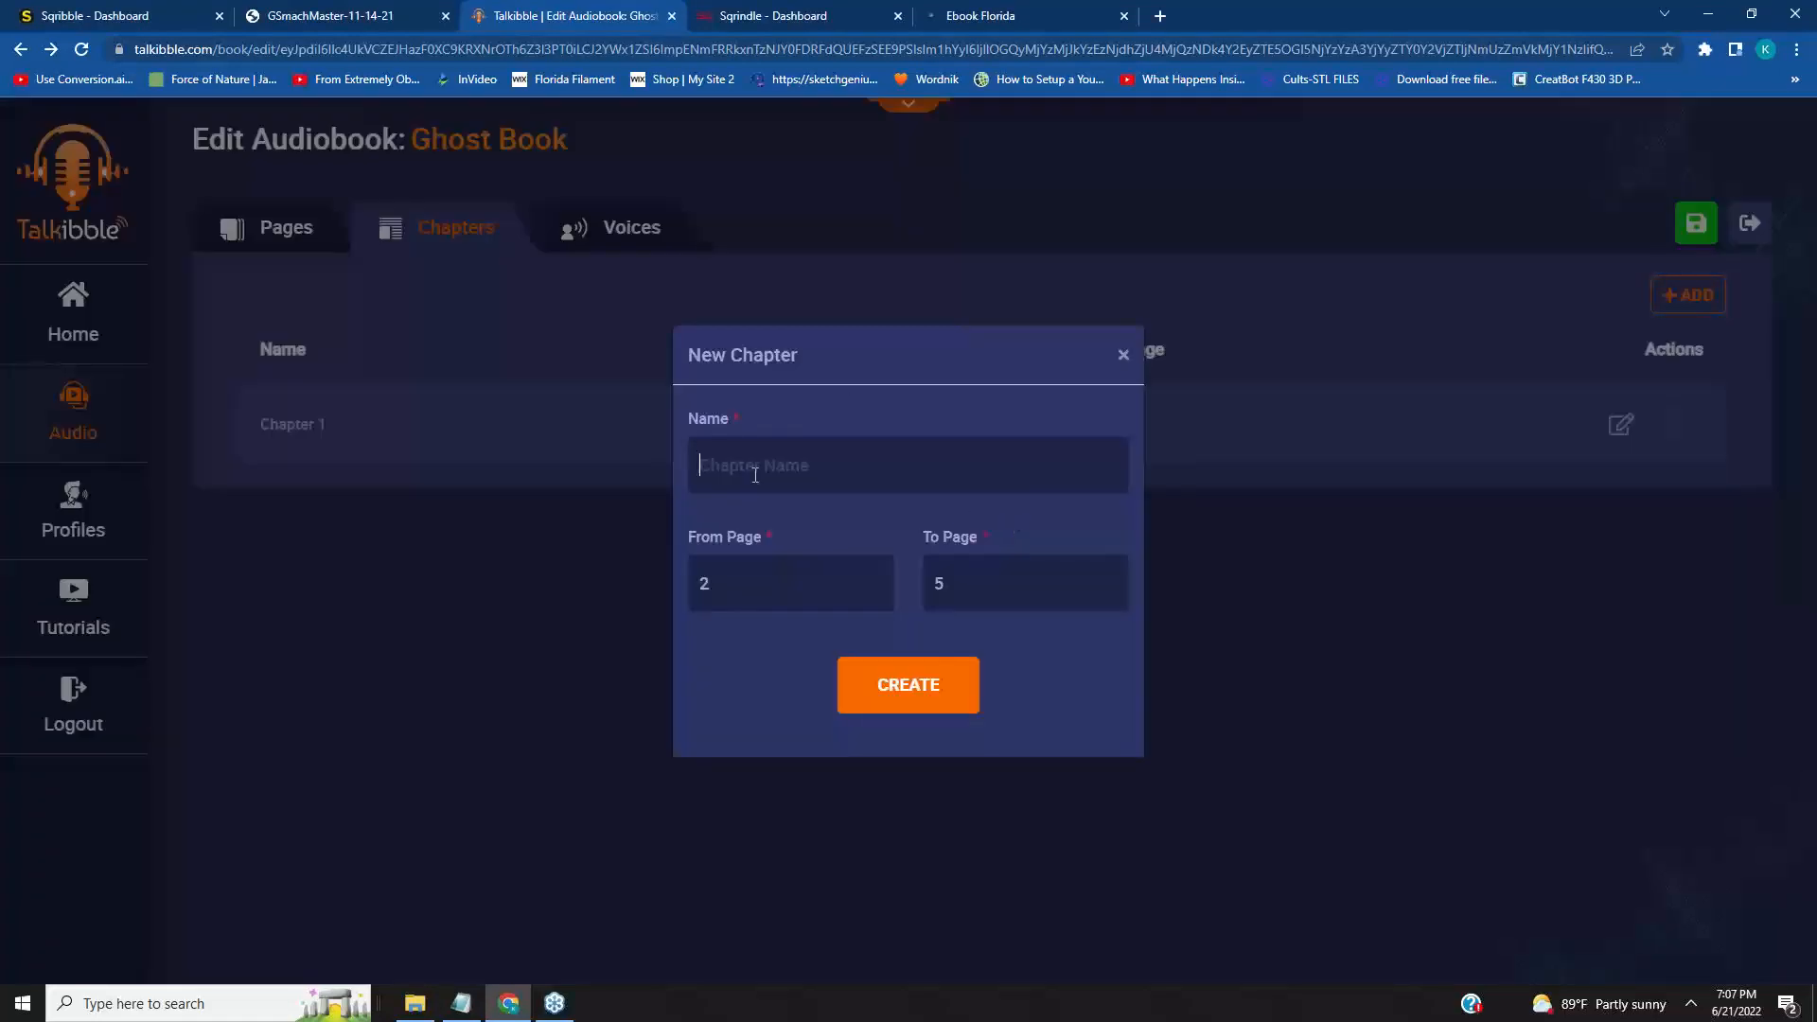
left_click(1124, 355)
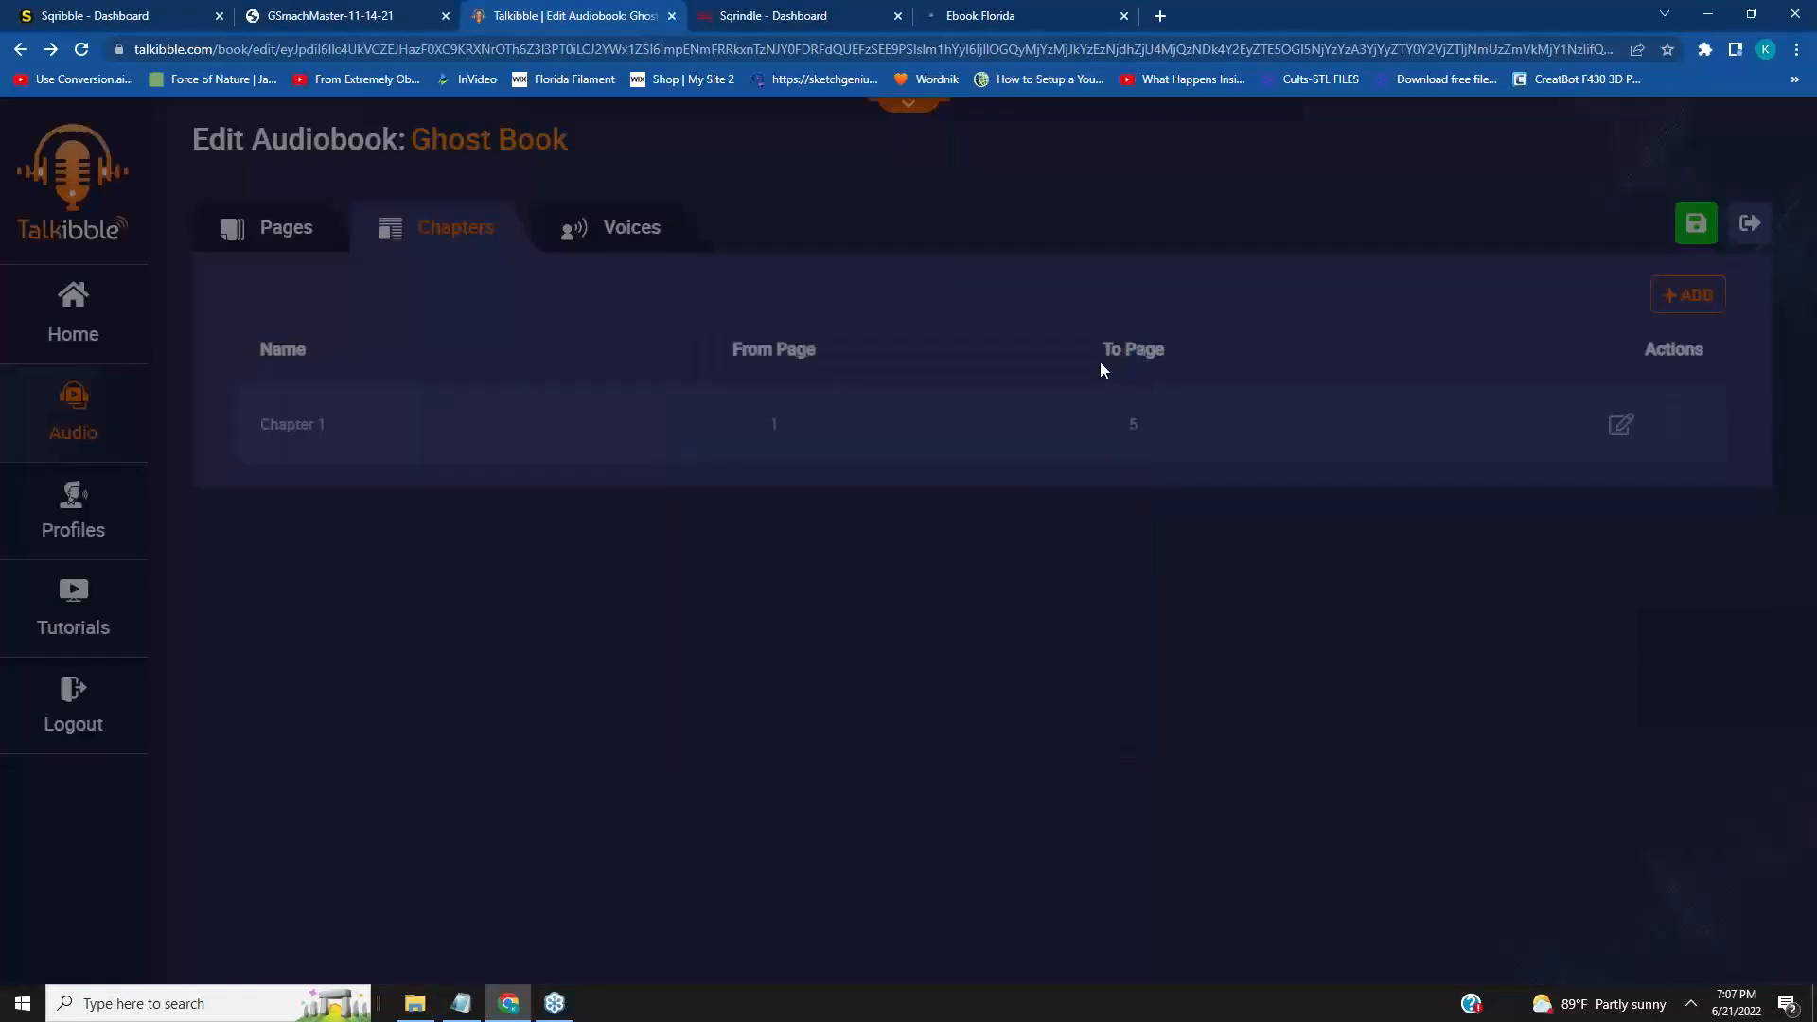
Inspect the Ghost Book's page text, chapter list and voice settings.
left_click(295, 229)
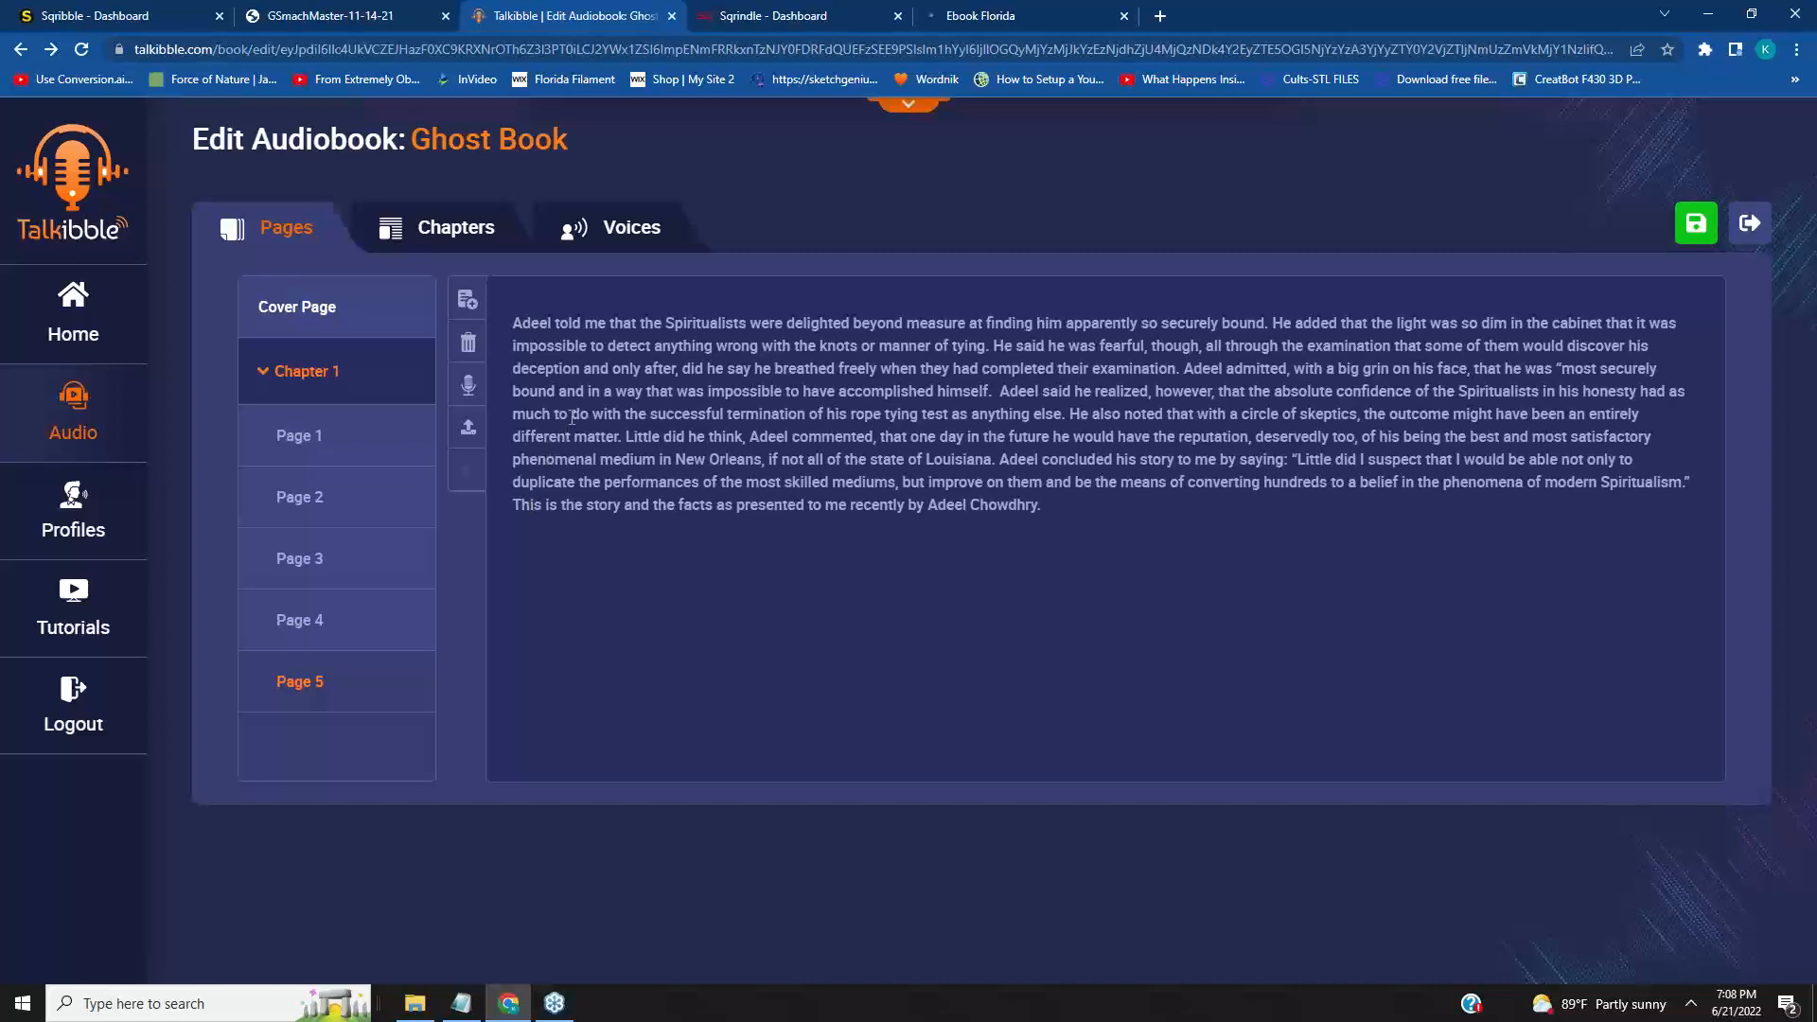
double_click(515, 321)
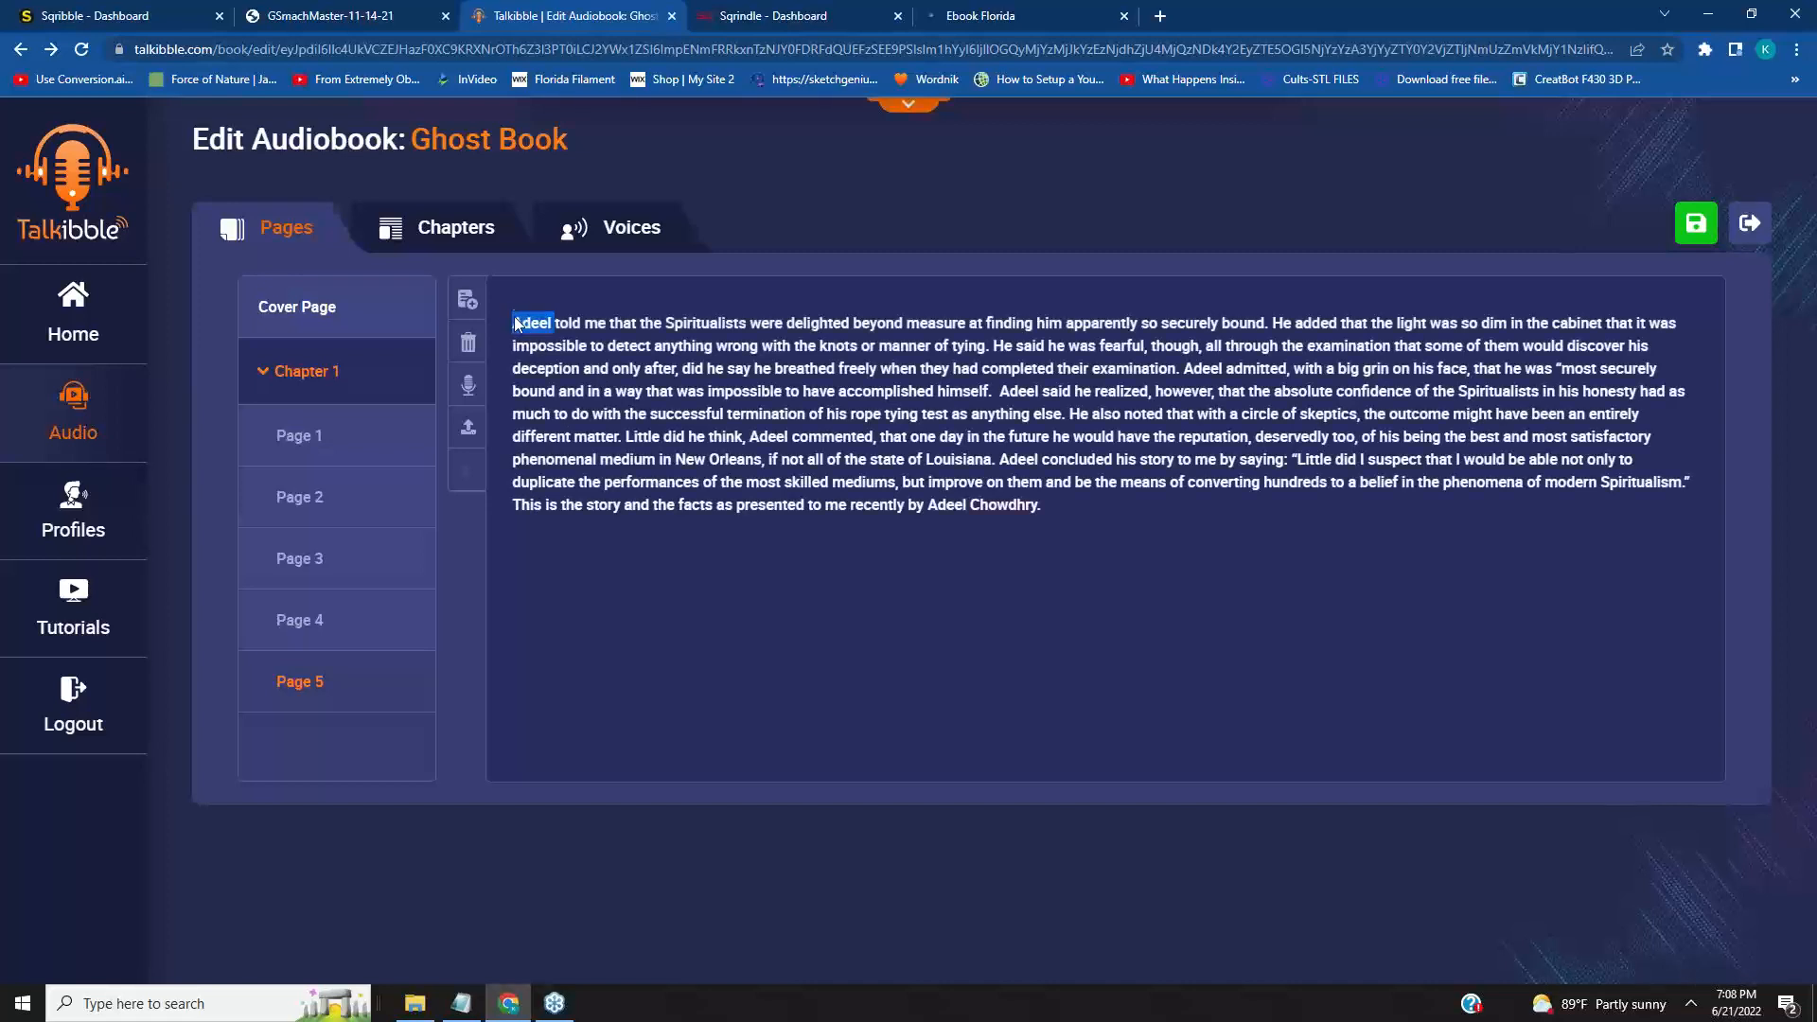
left_click(773, 294)
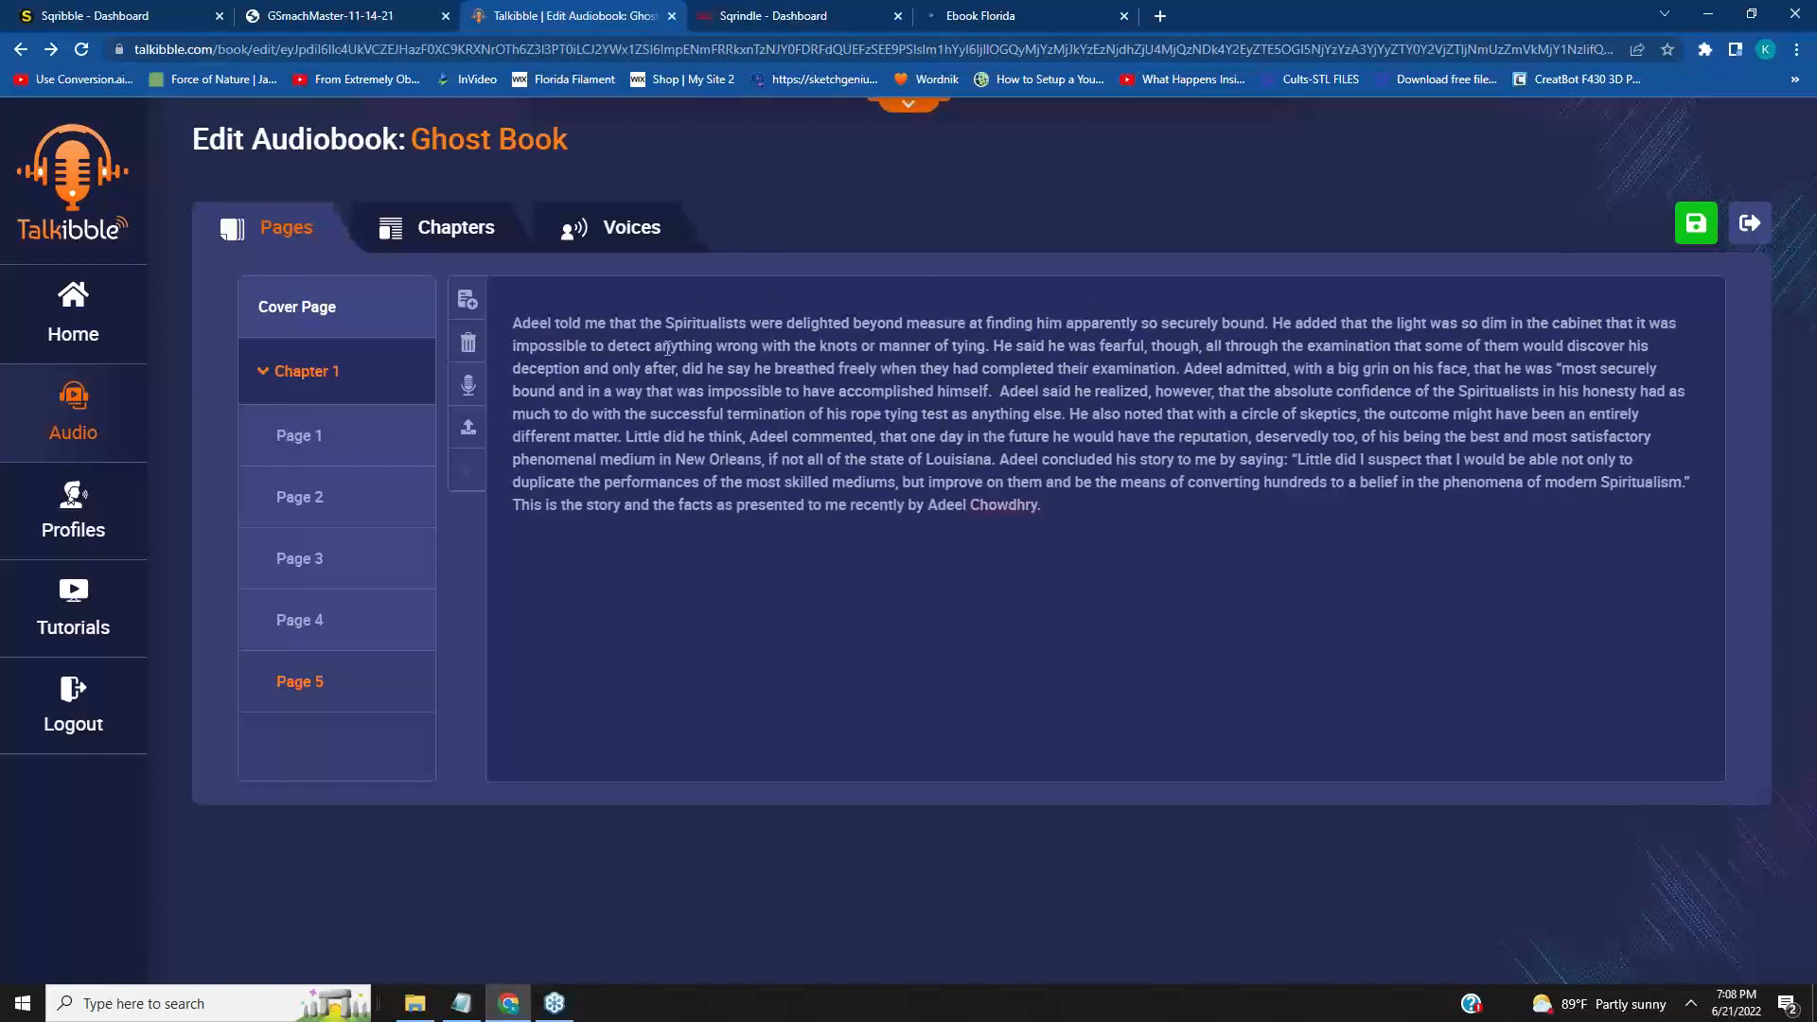
left_click(476, 235)
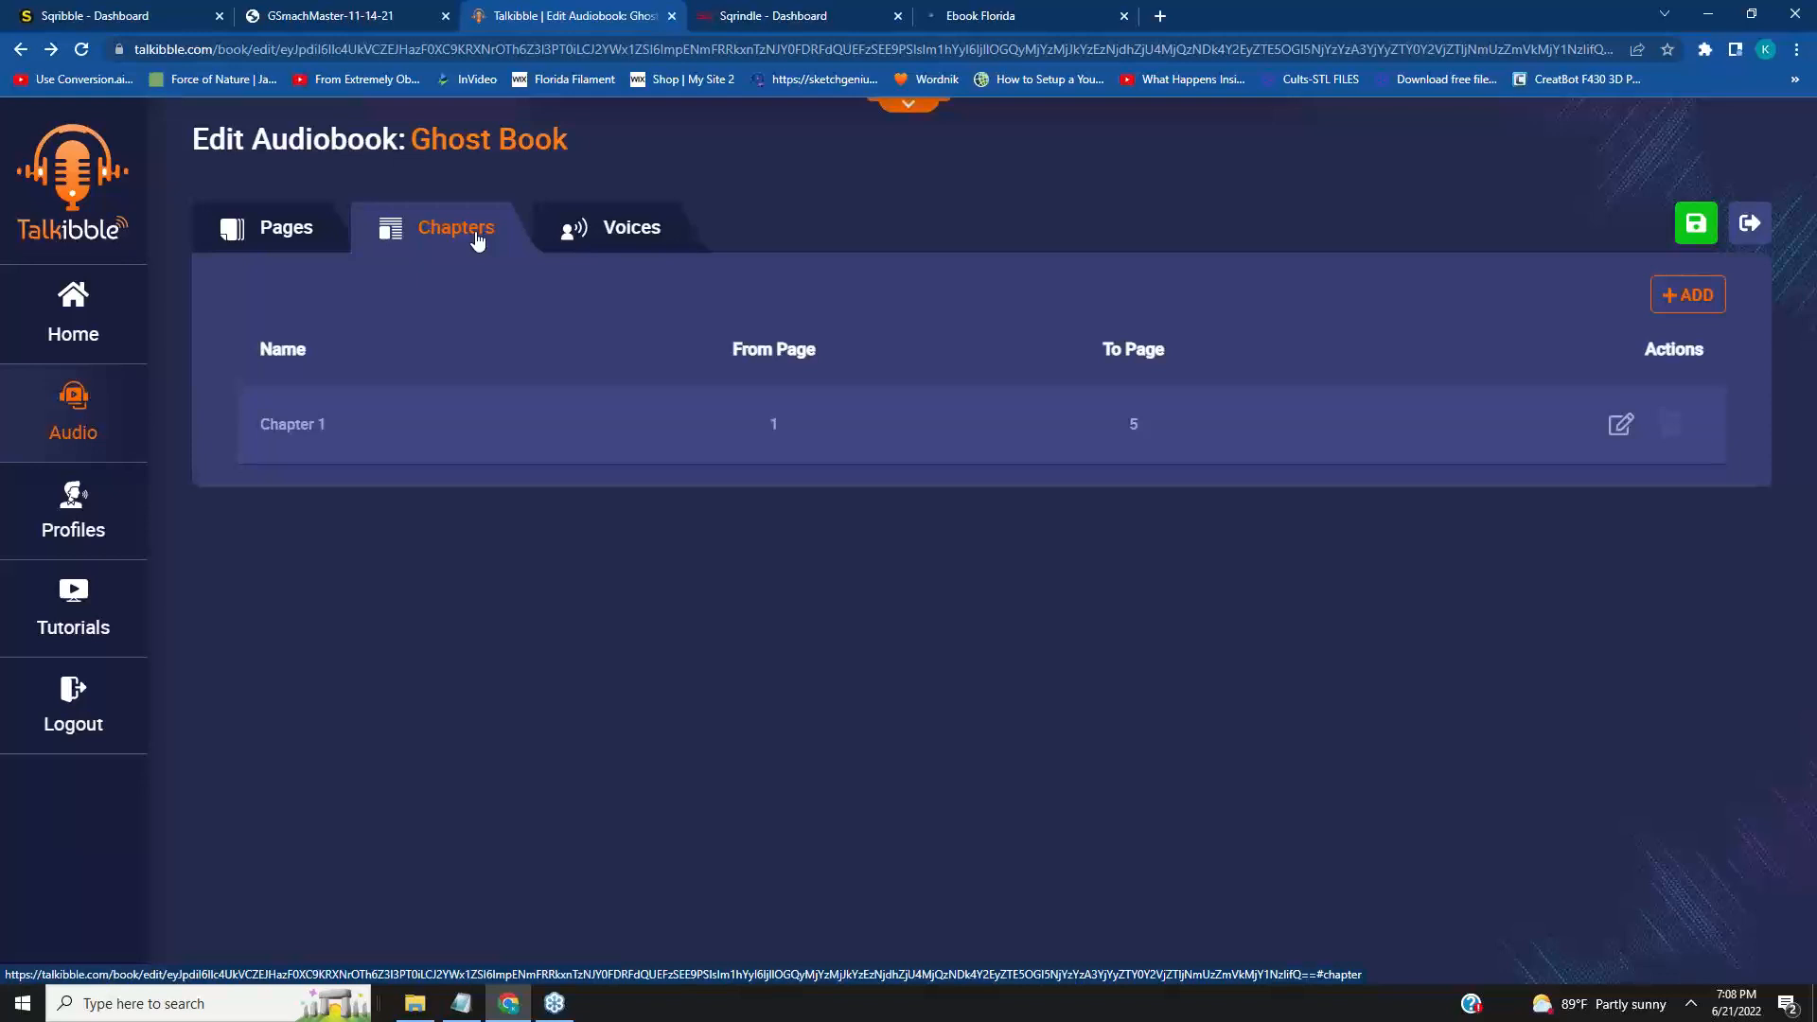
left_click(613, 237)
left_click(482, 232)
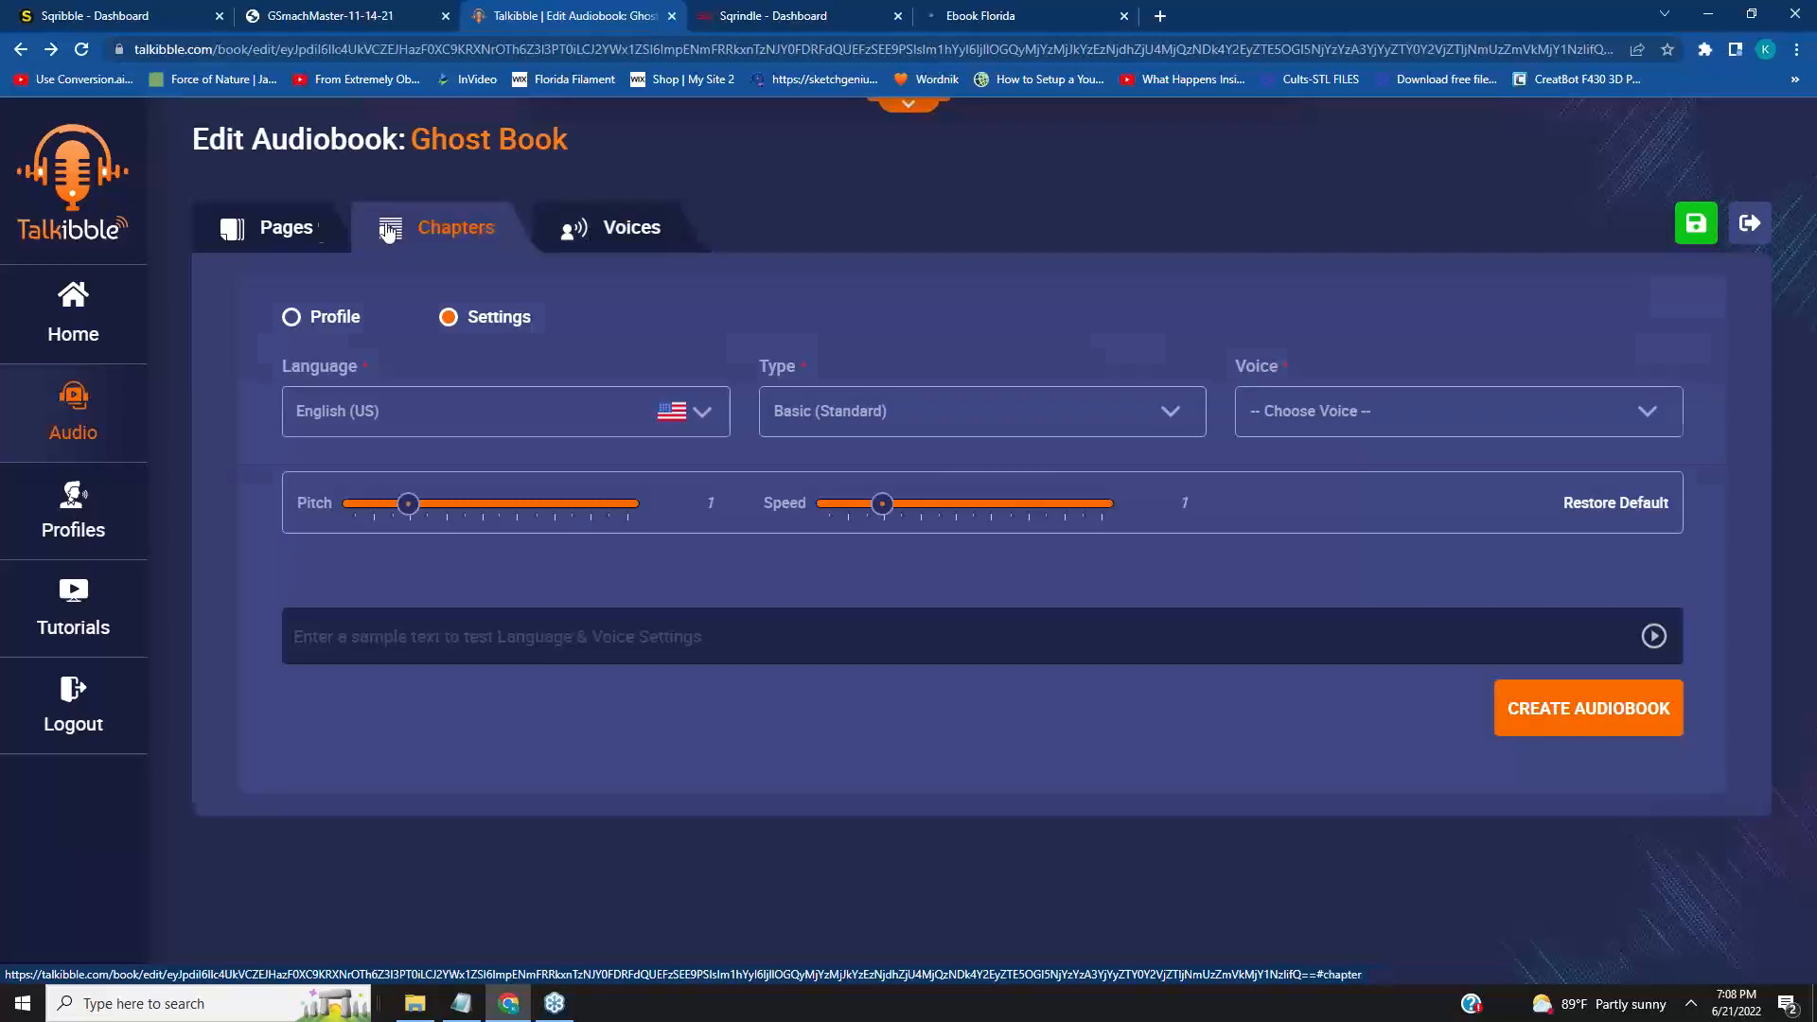
View pages 1 to 5 of Chapter 1 and the cover page details, ending back on Chapter 1's first page.
left_click(304, 230)
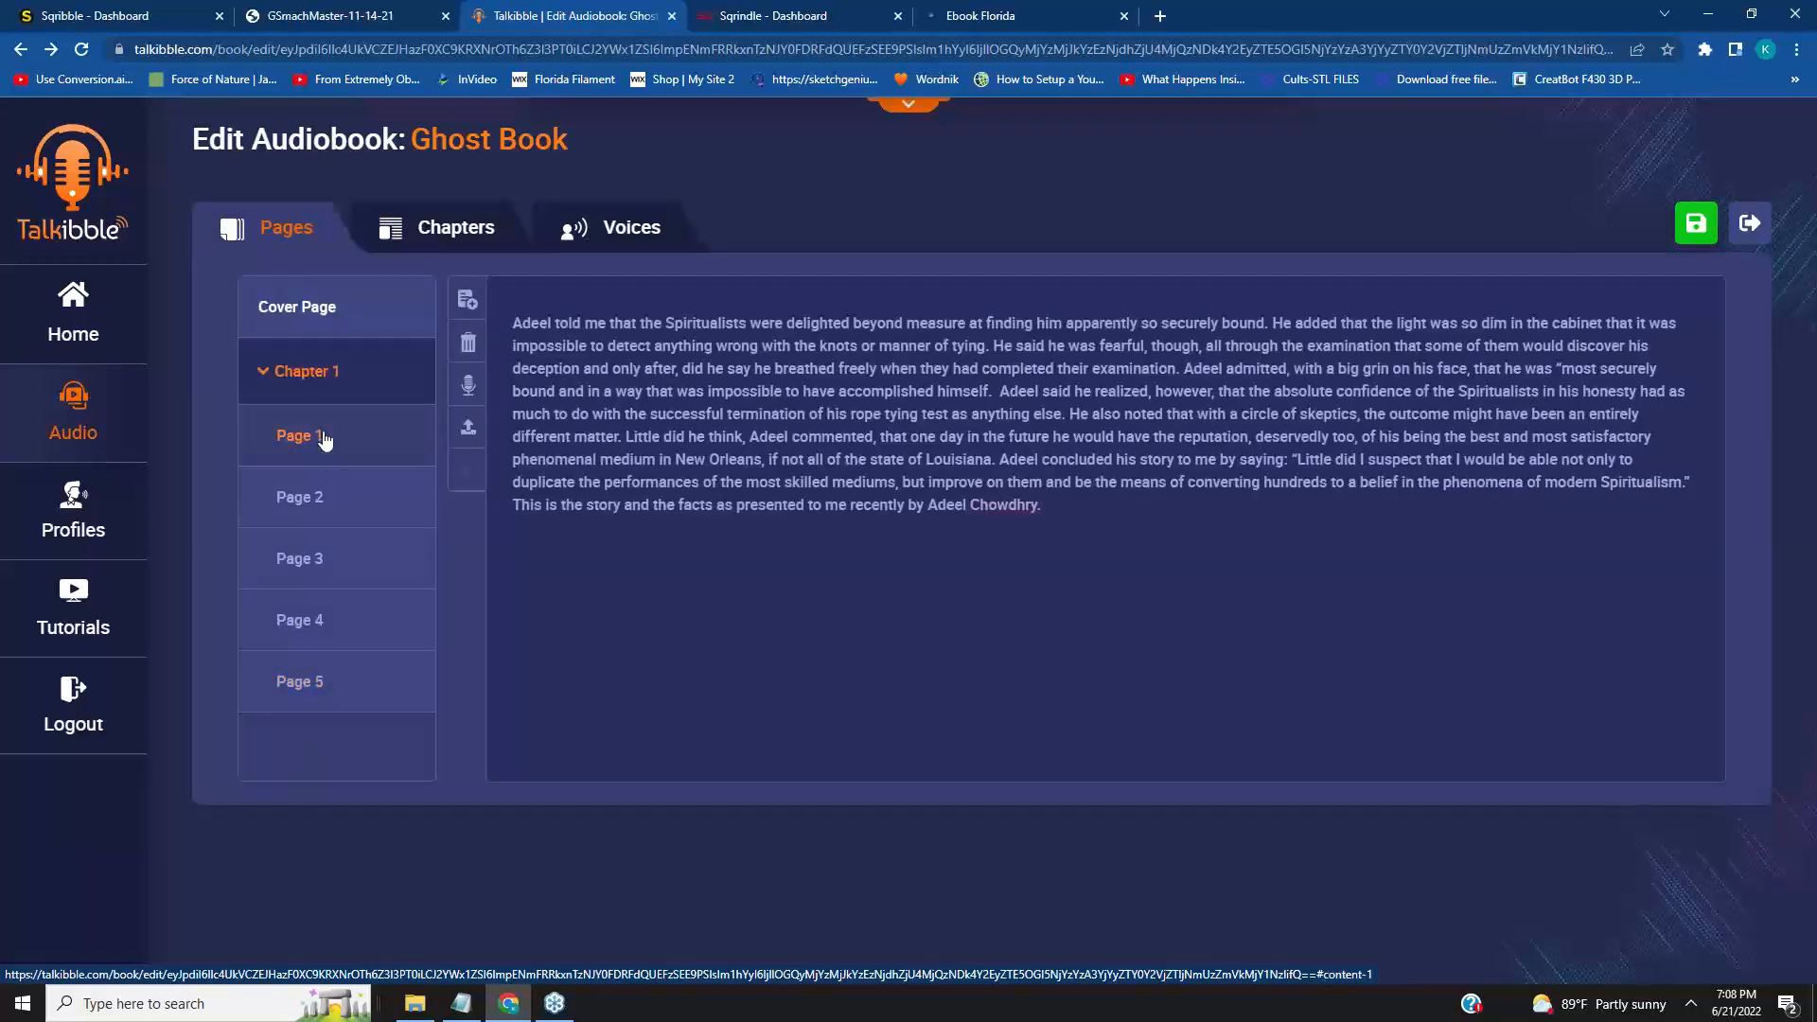
left_click(321, 438)
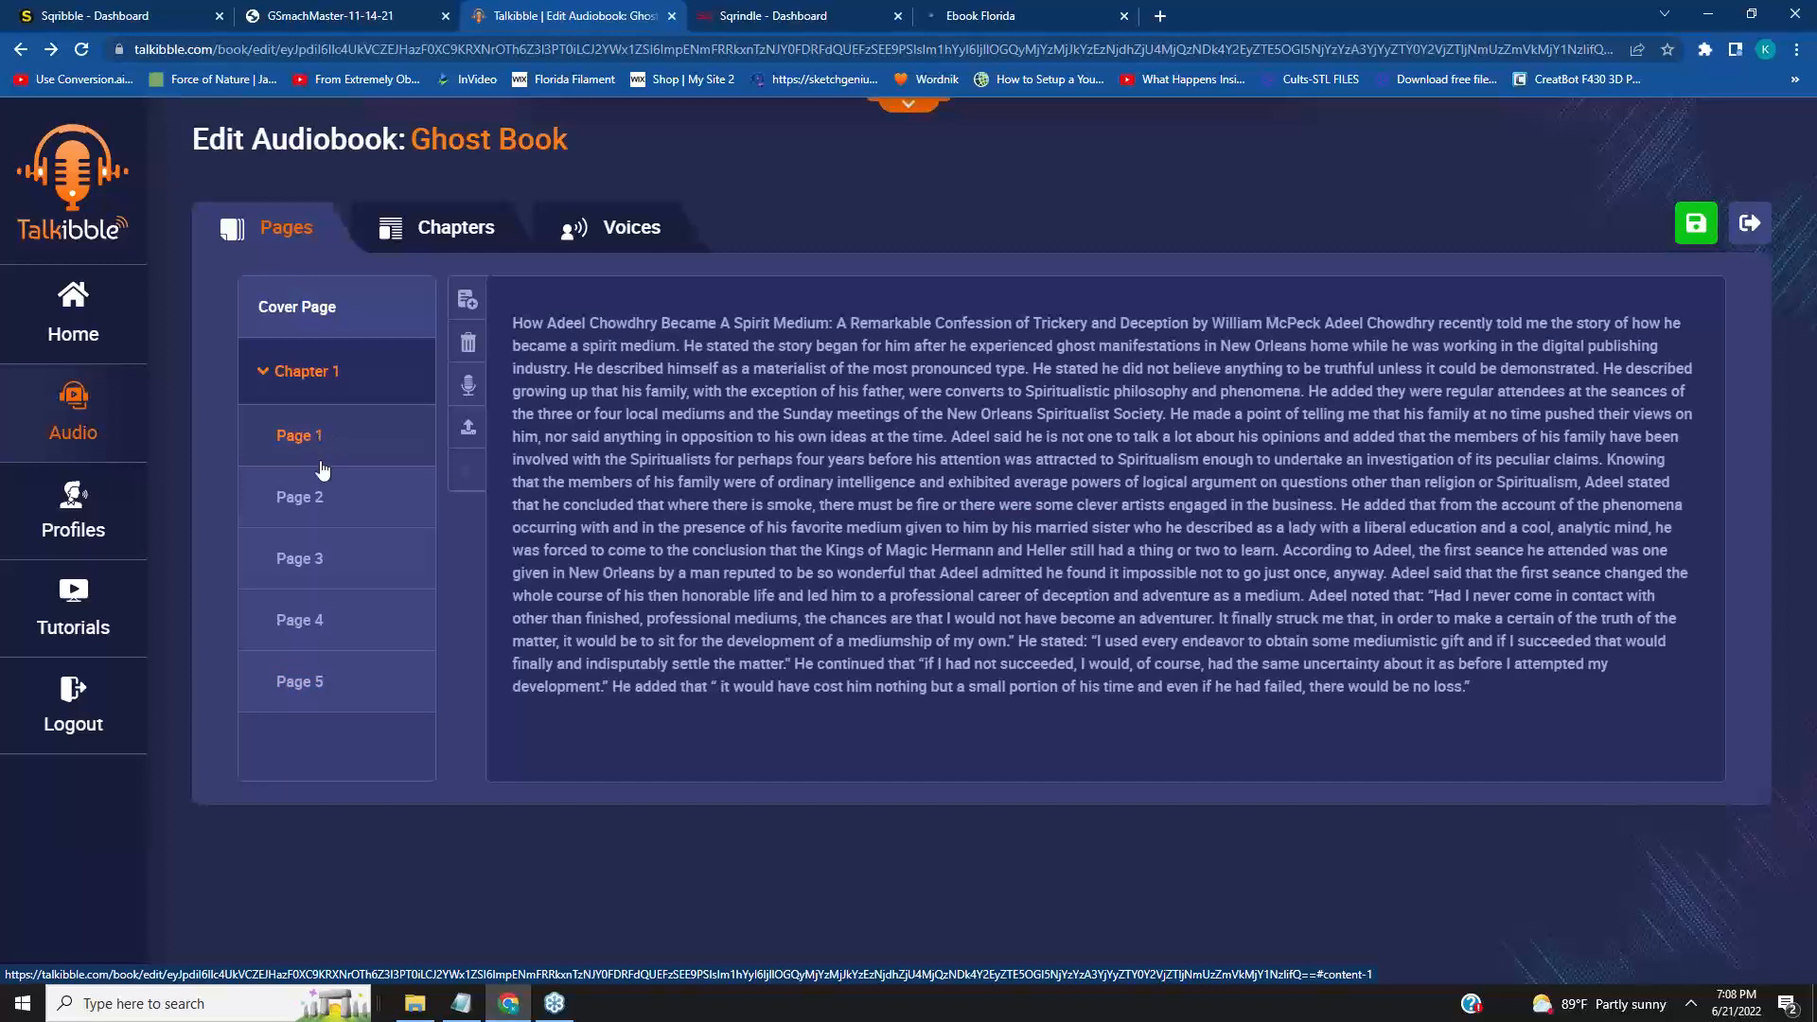
left_click(308, 502)
left_click(295, 573)
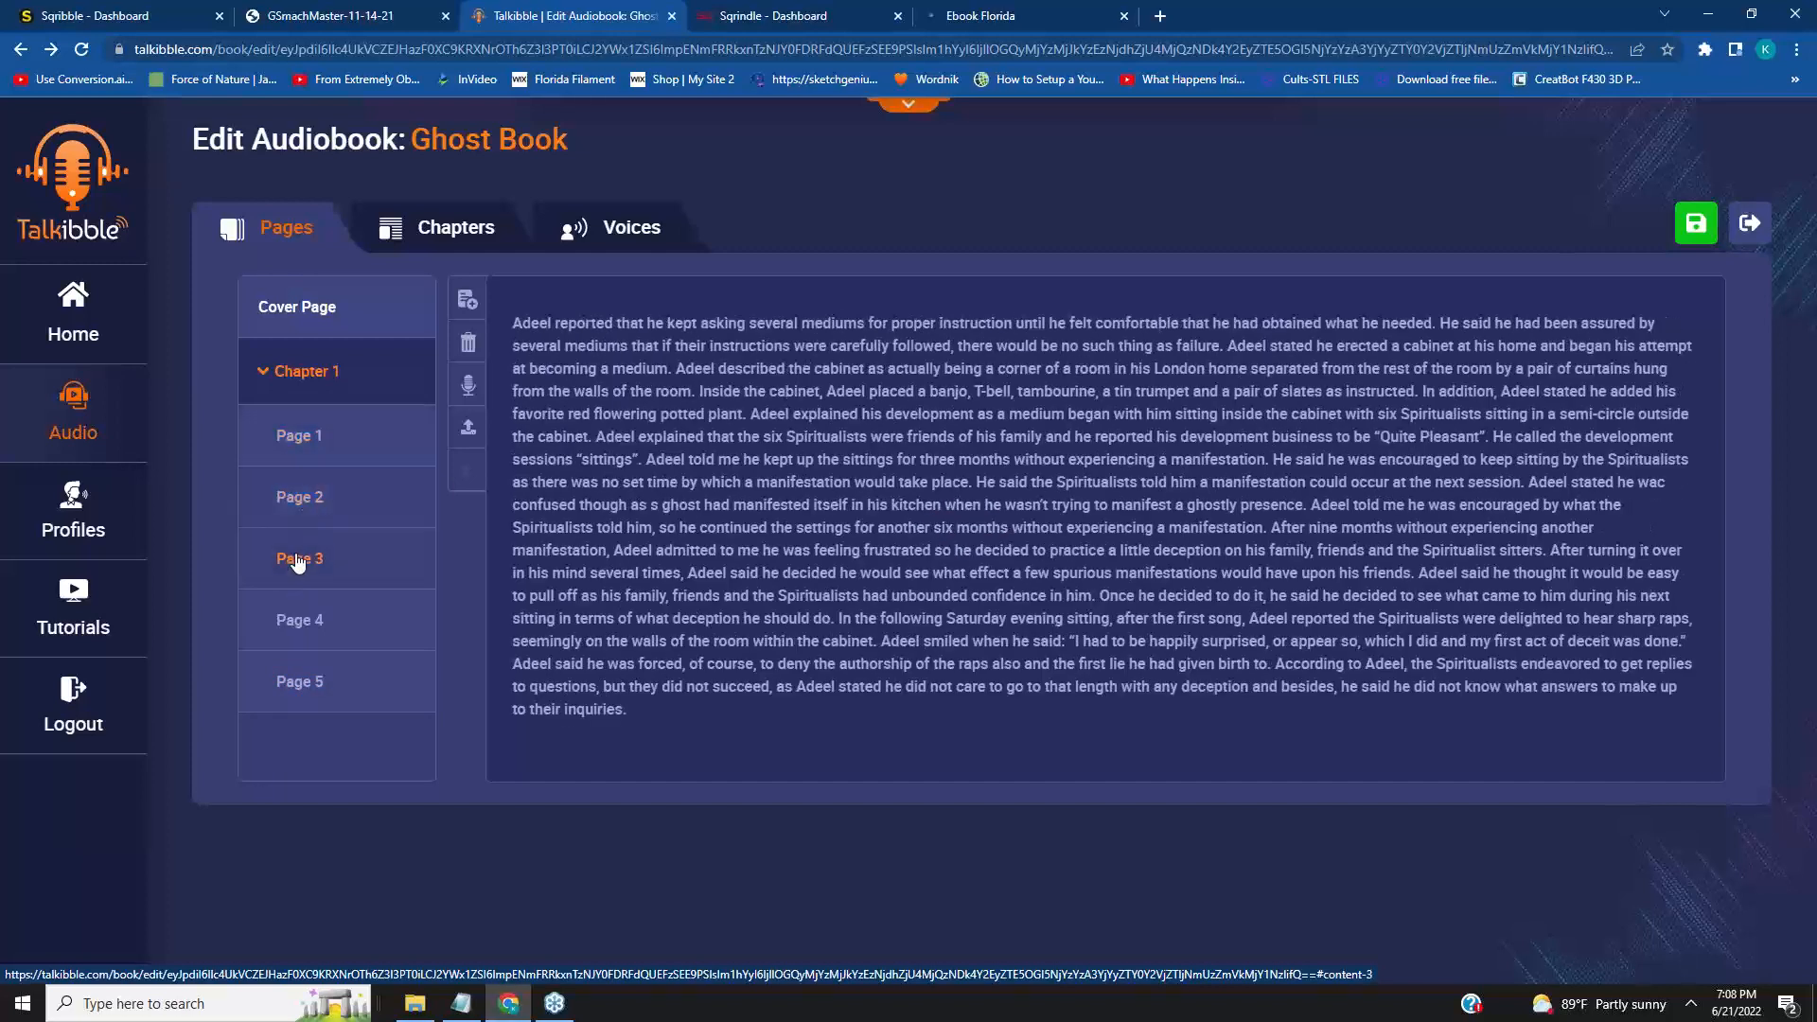
left_click(305, 632)
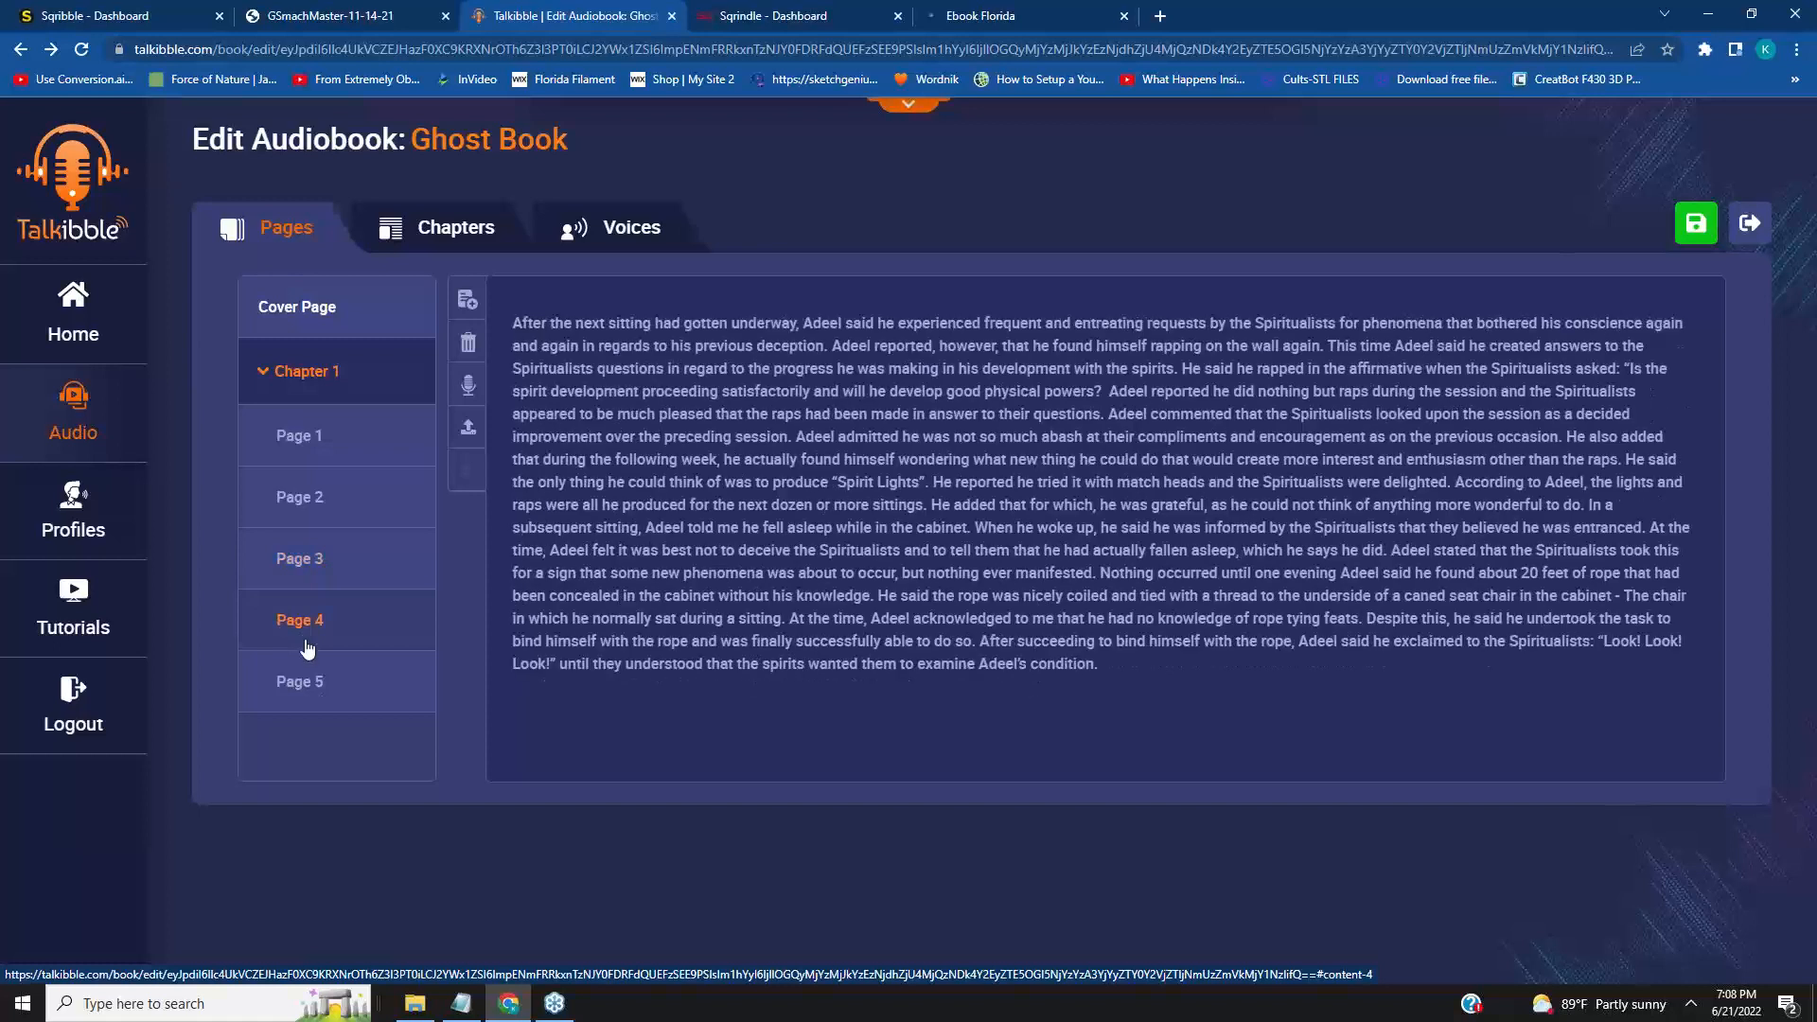
left_click(315, 688)
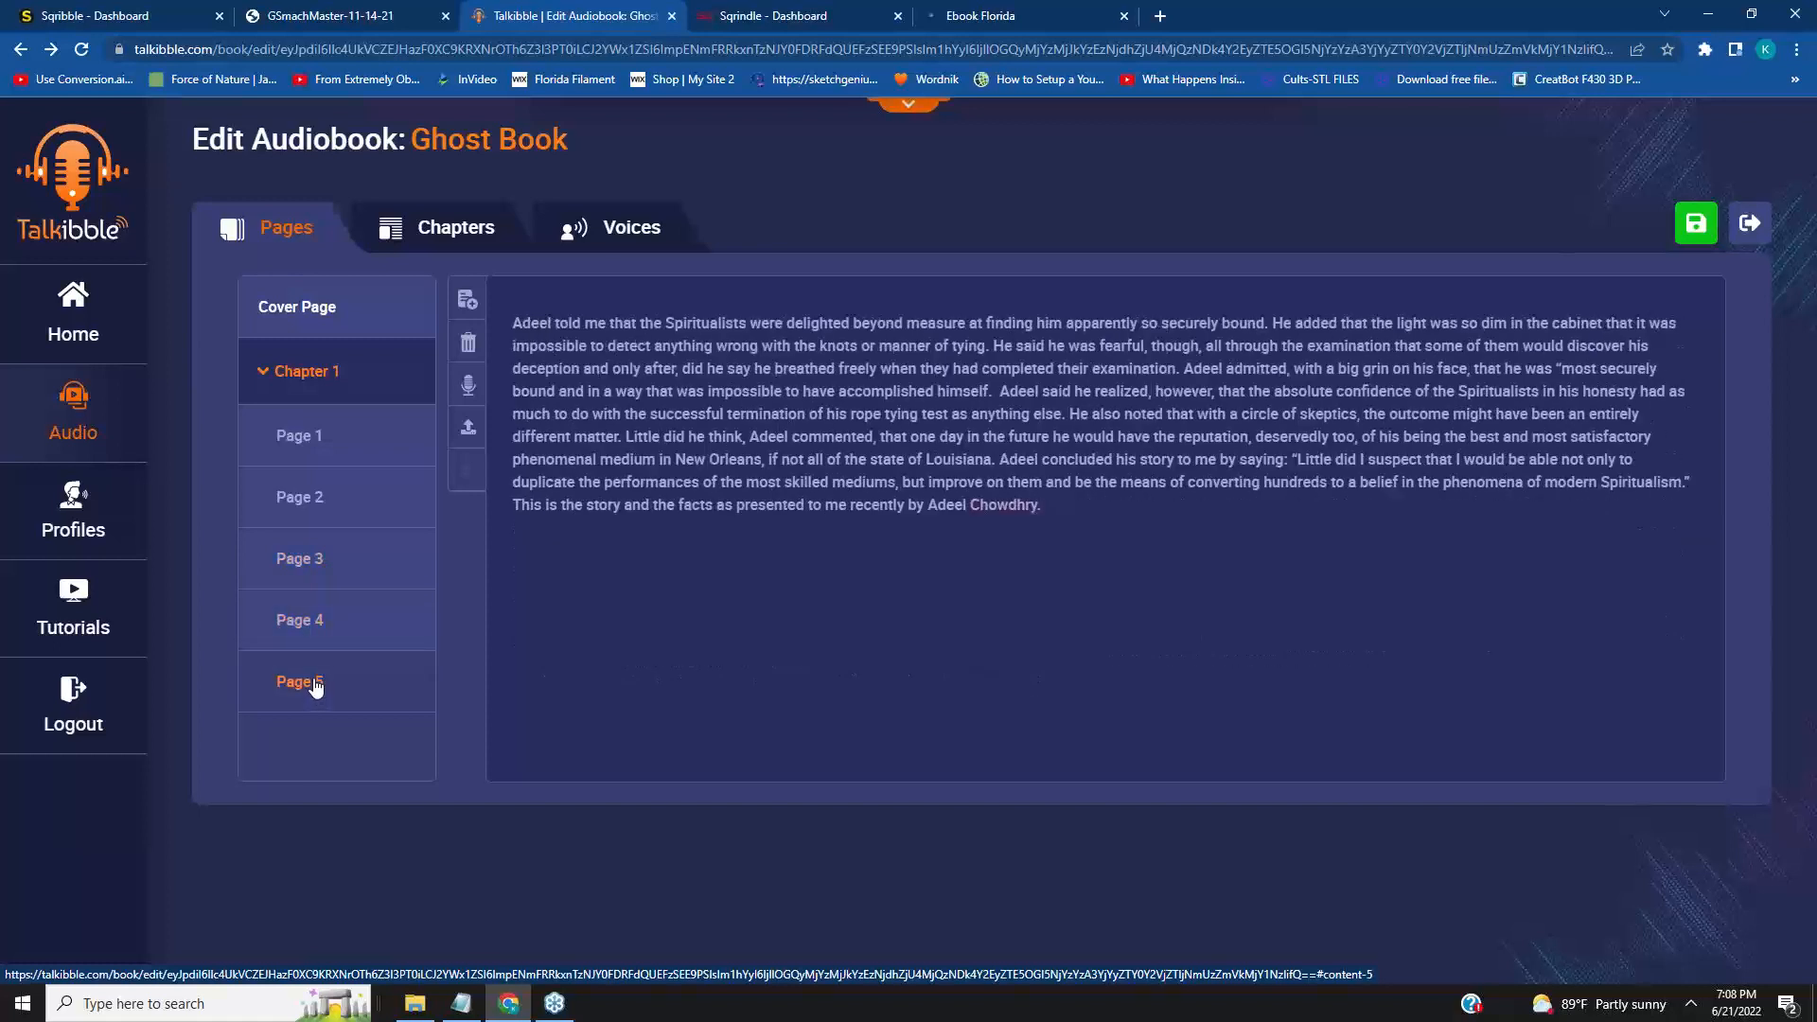
left_click(315, 310)
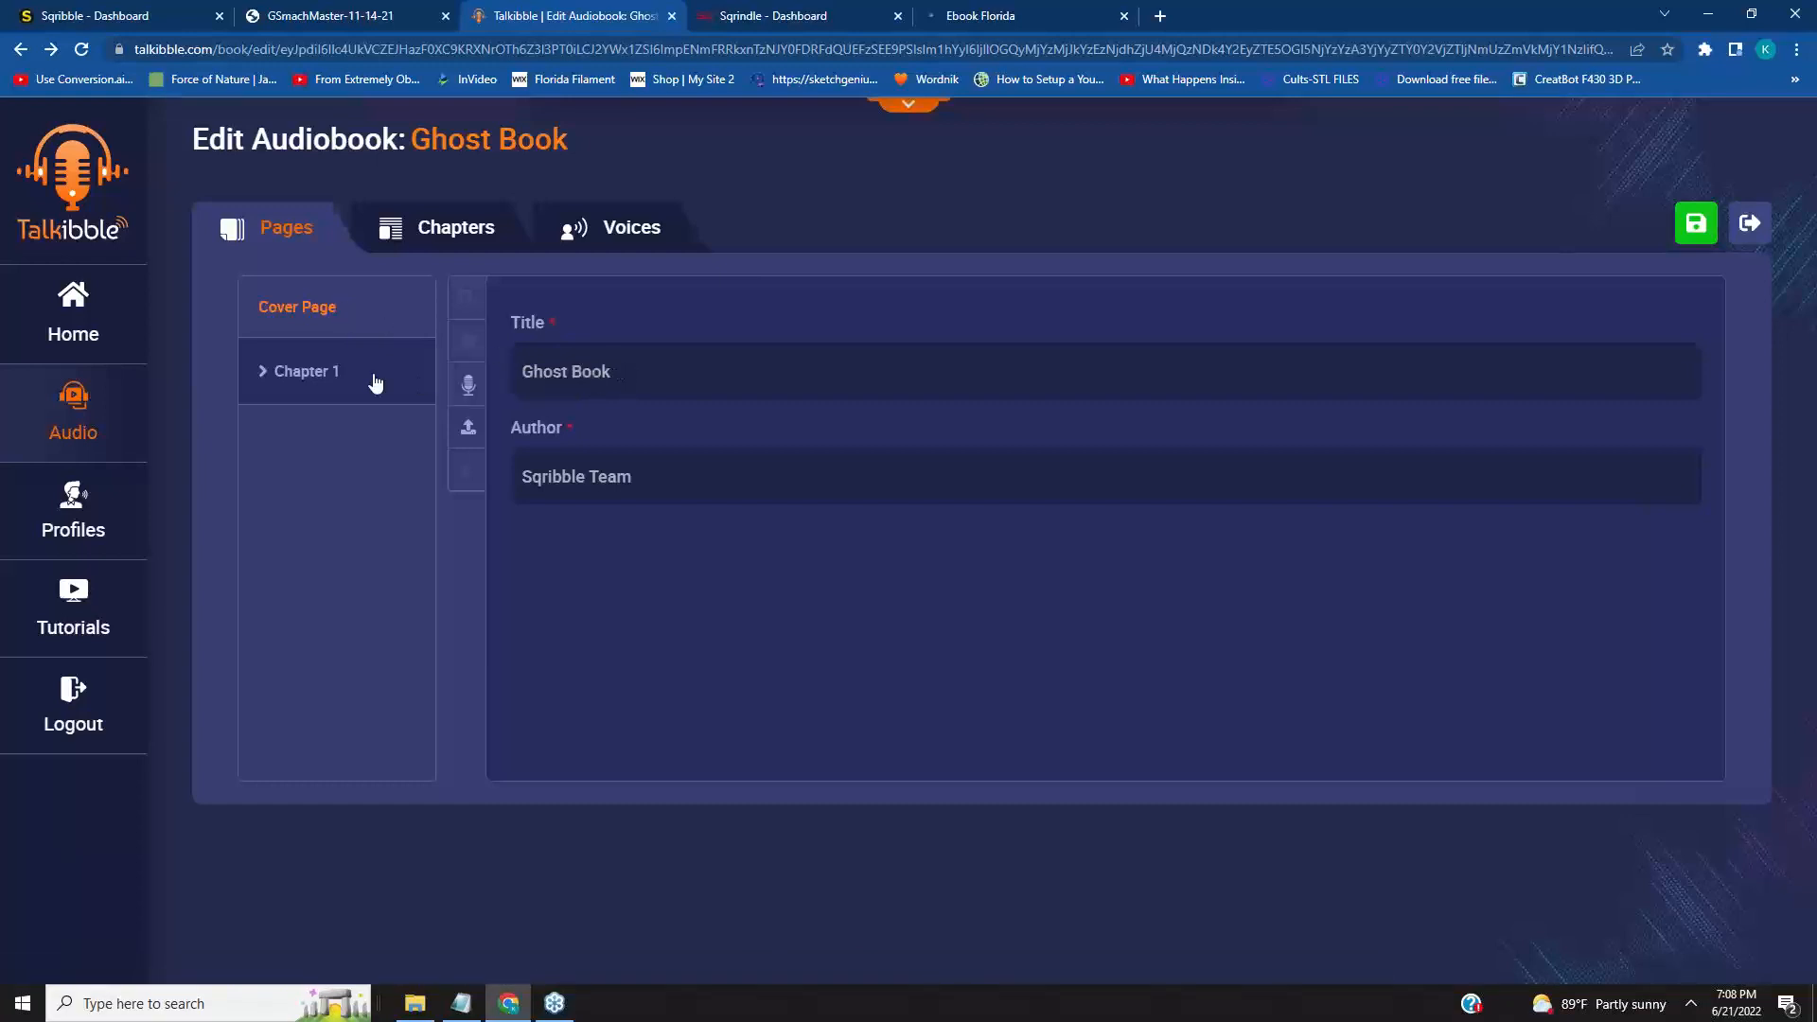
left_click(365, 372)
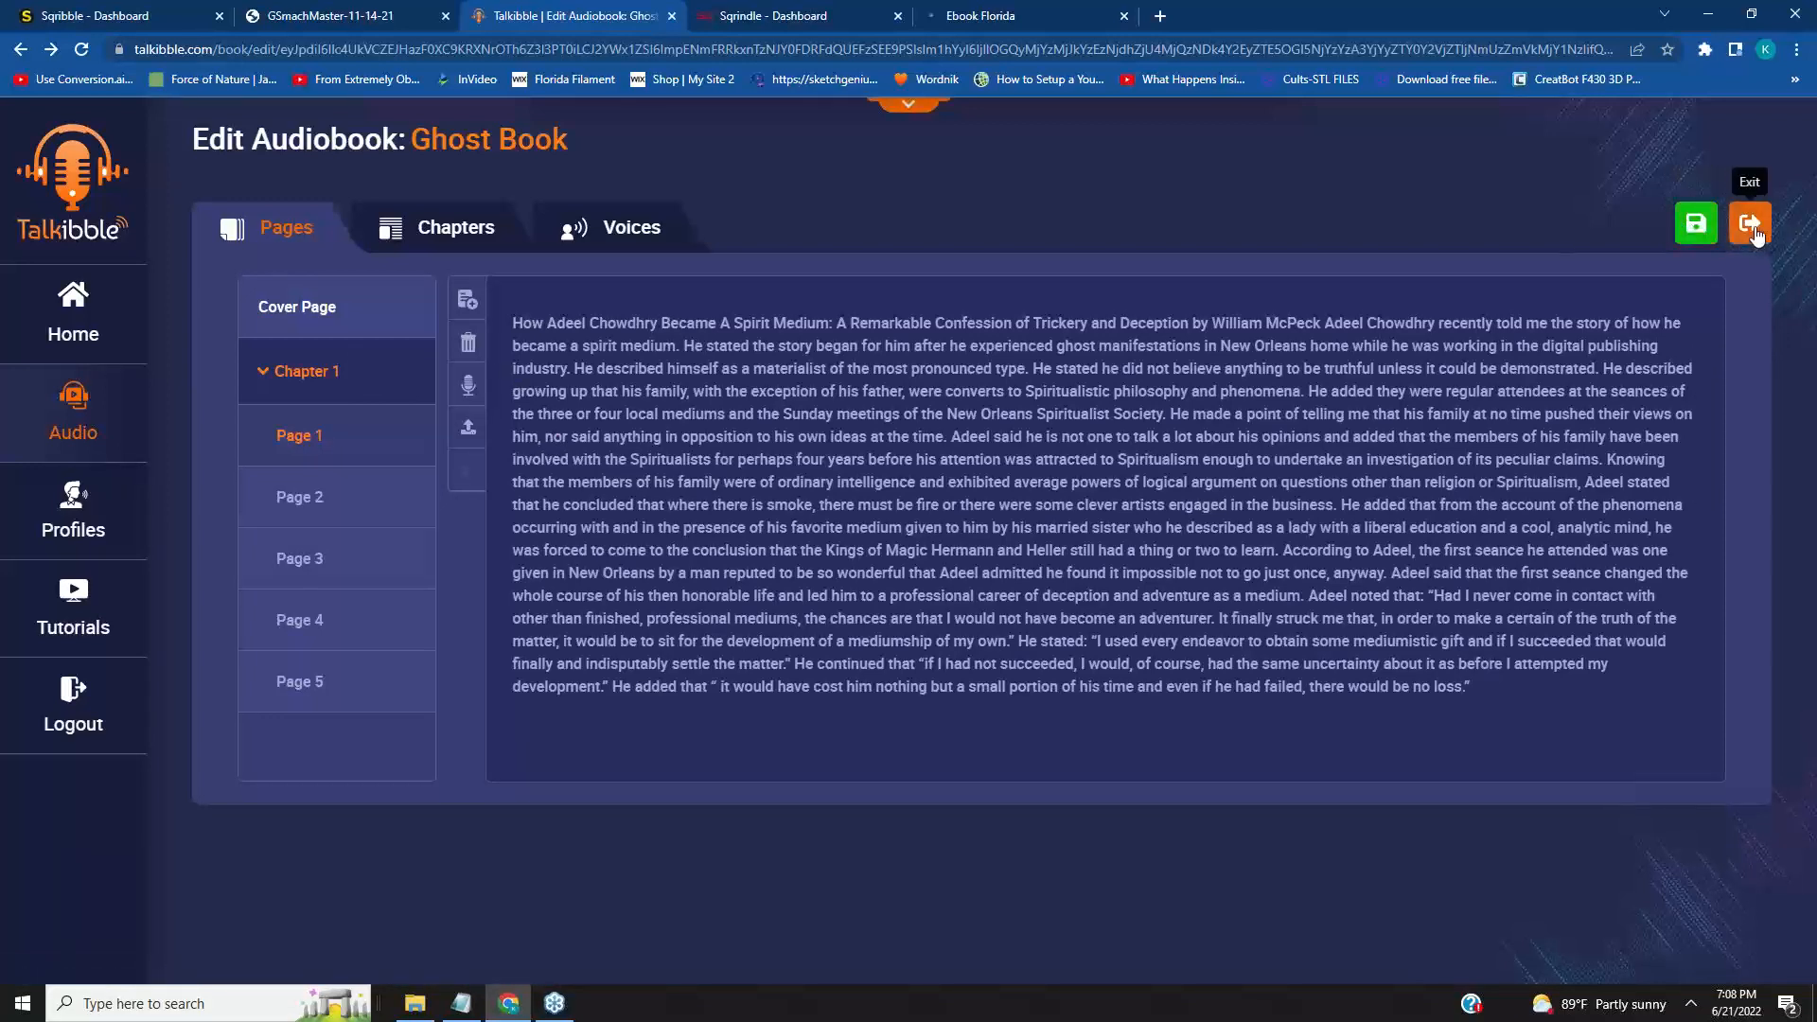
Set the Ghost Book's voice settings to English (UK) language, Natural (Wavenet) type and the William voice.
left_click(466, 232)
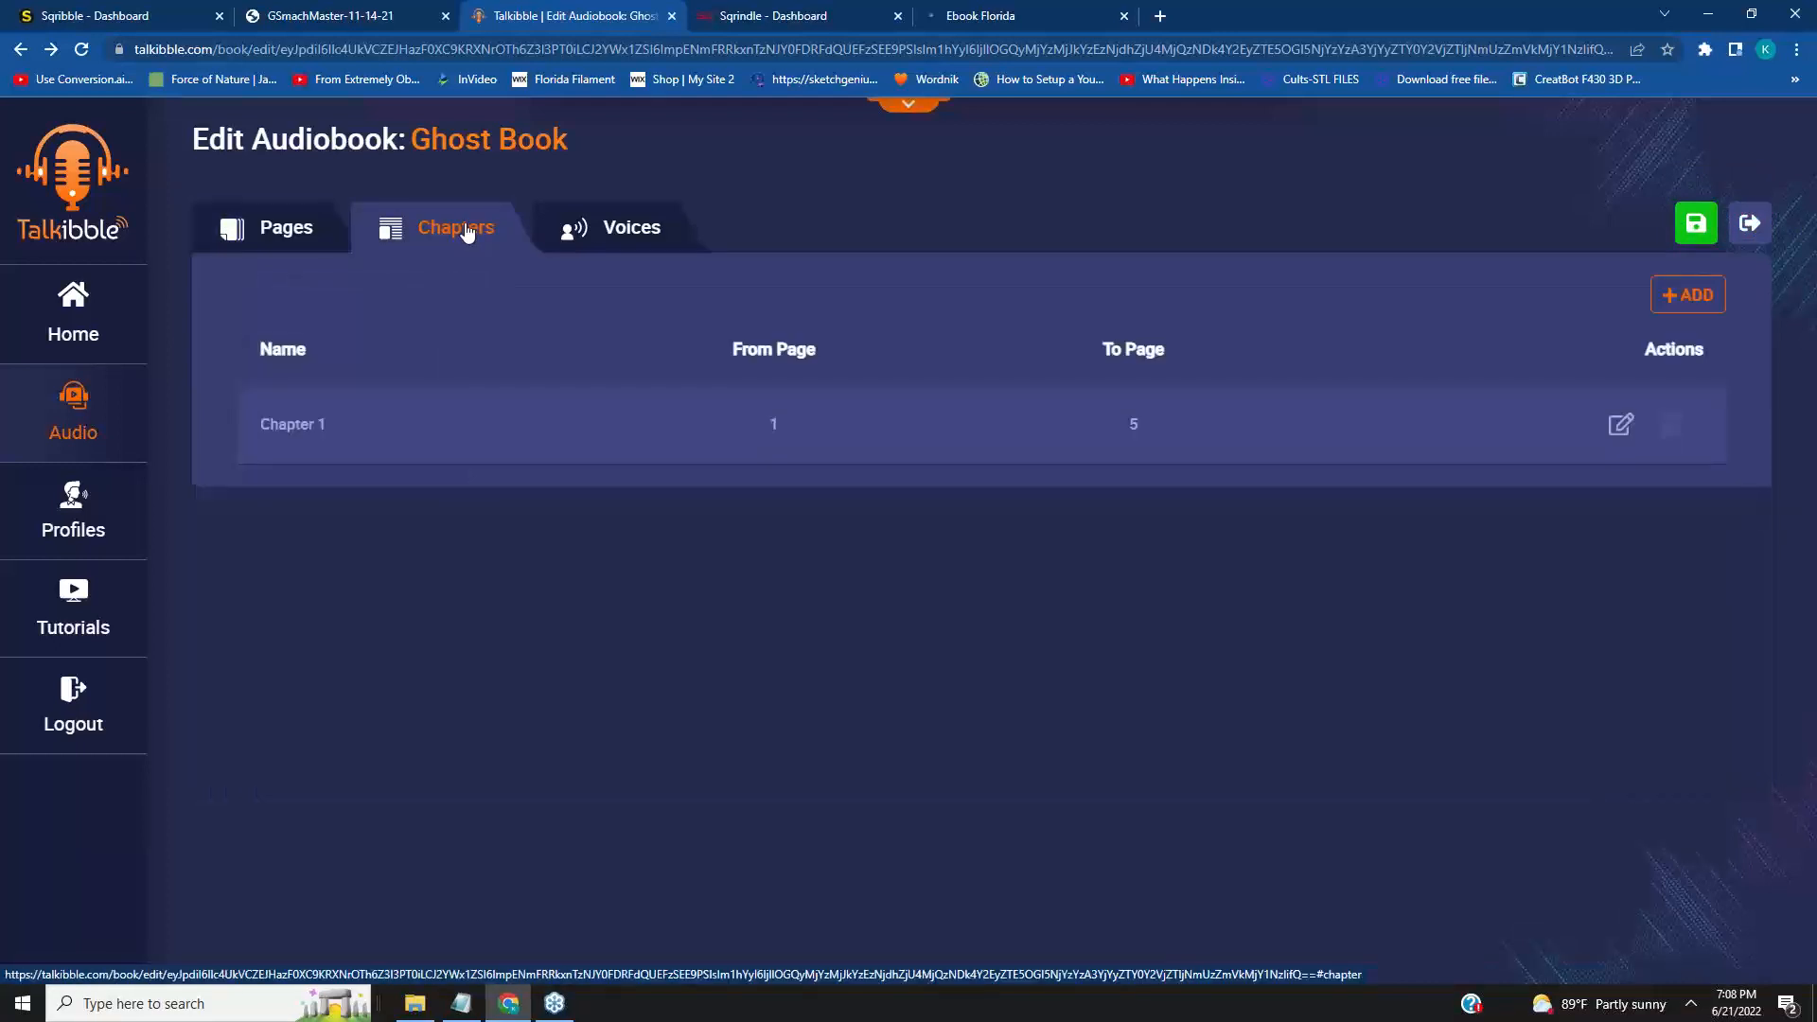
left_click(604, 239)
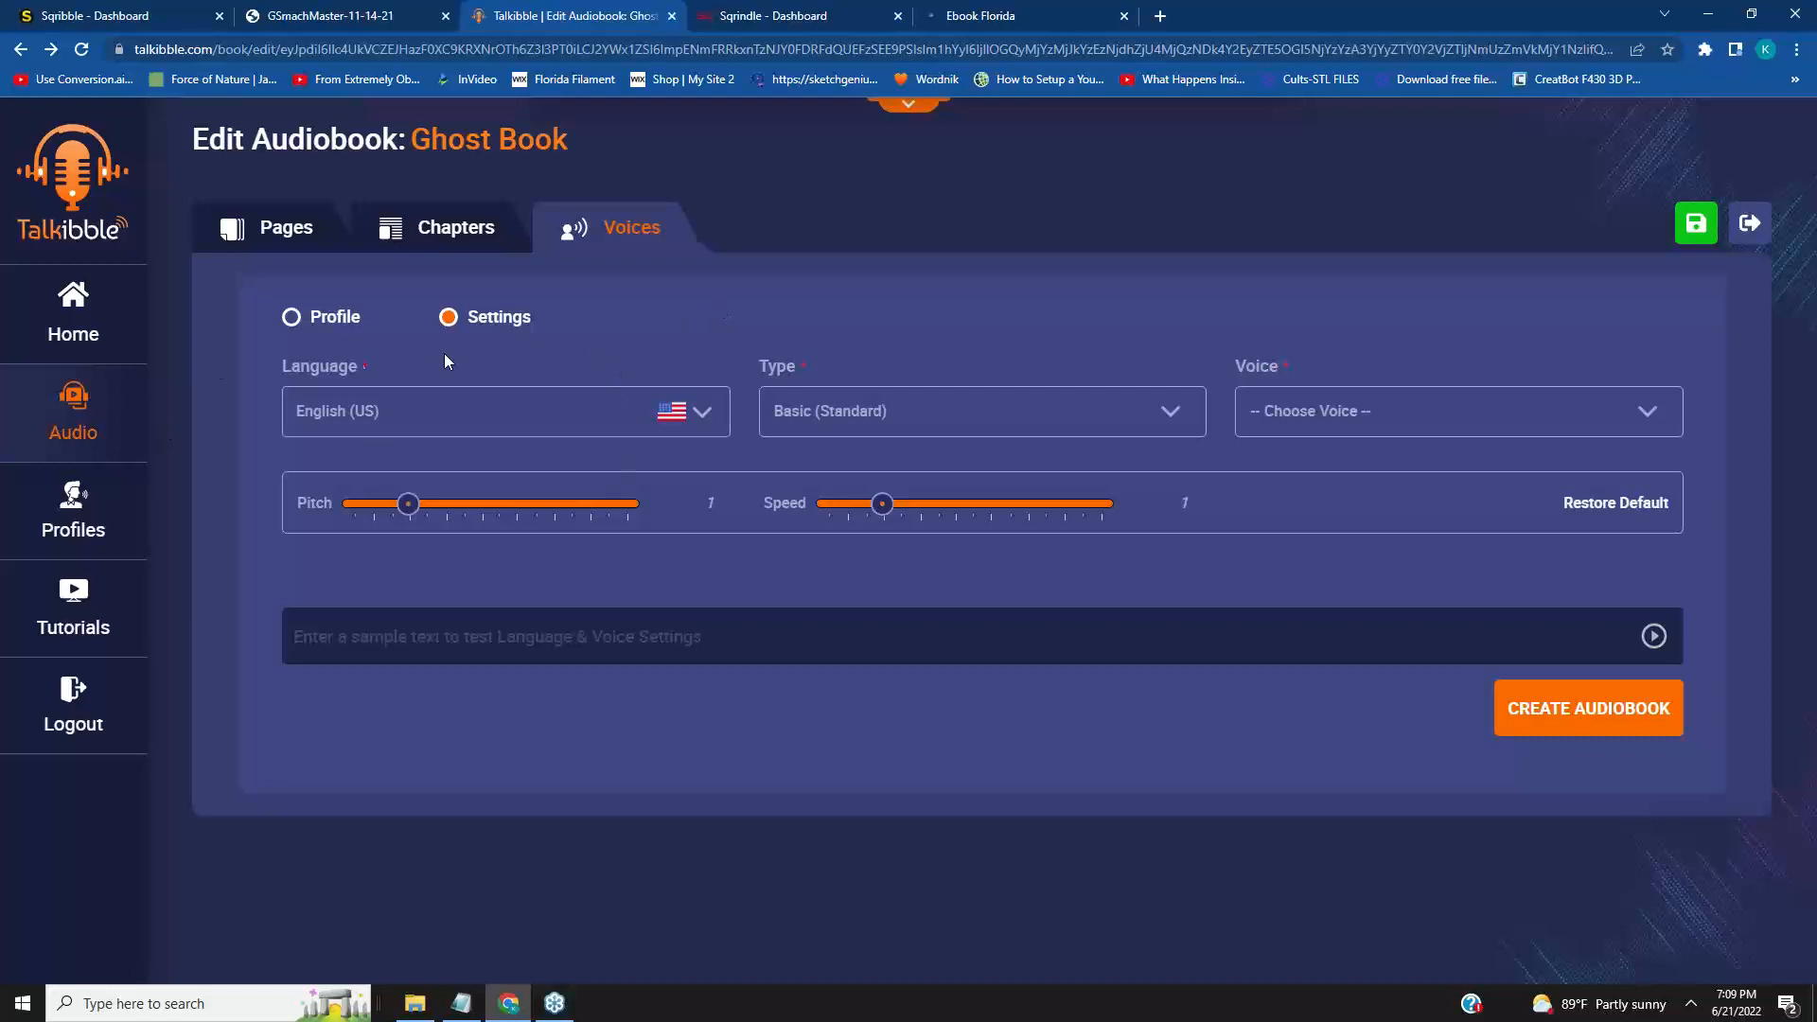
left_click(703, 419)
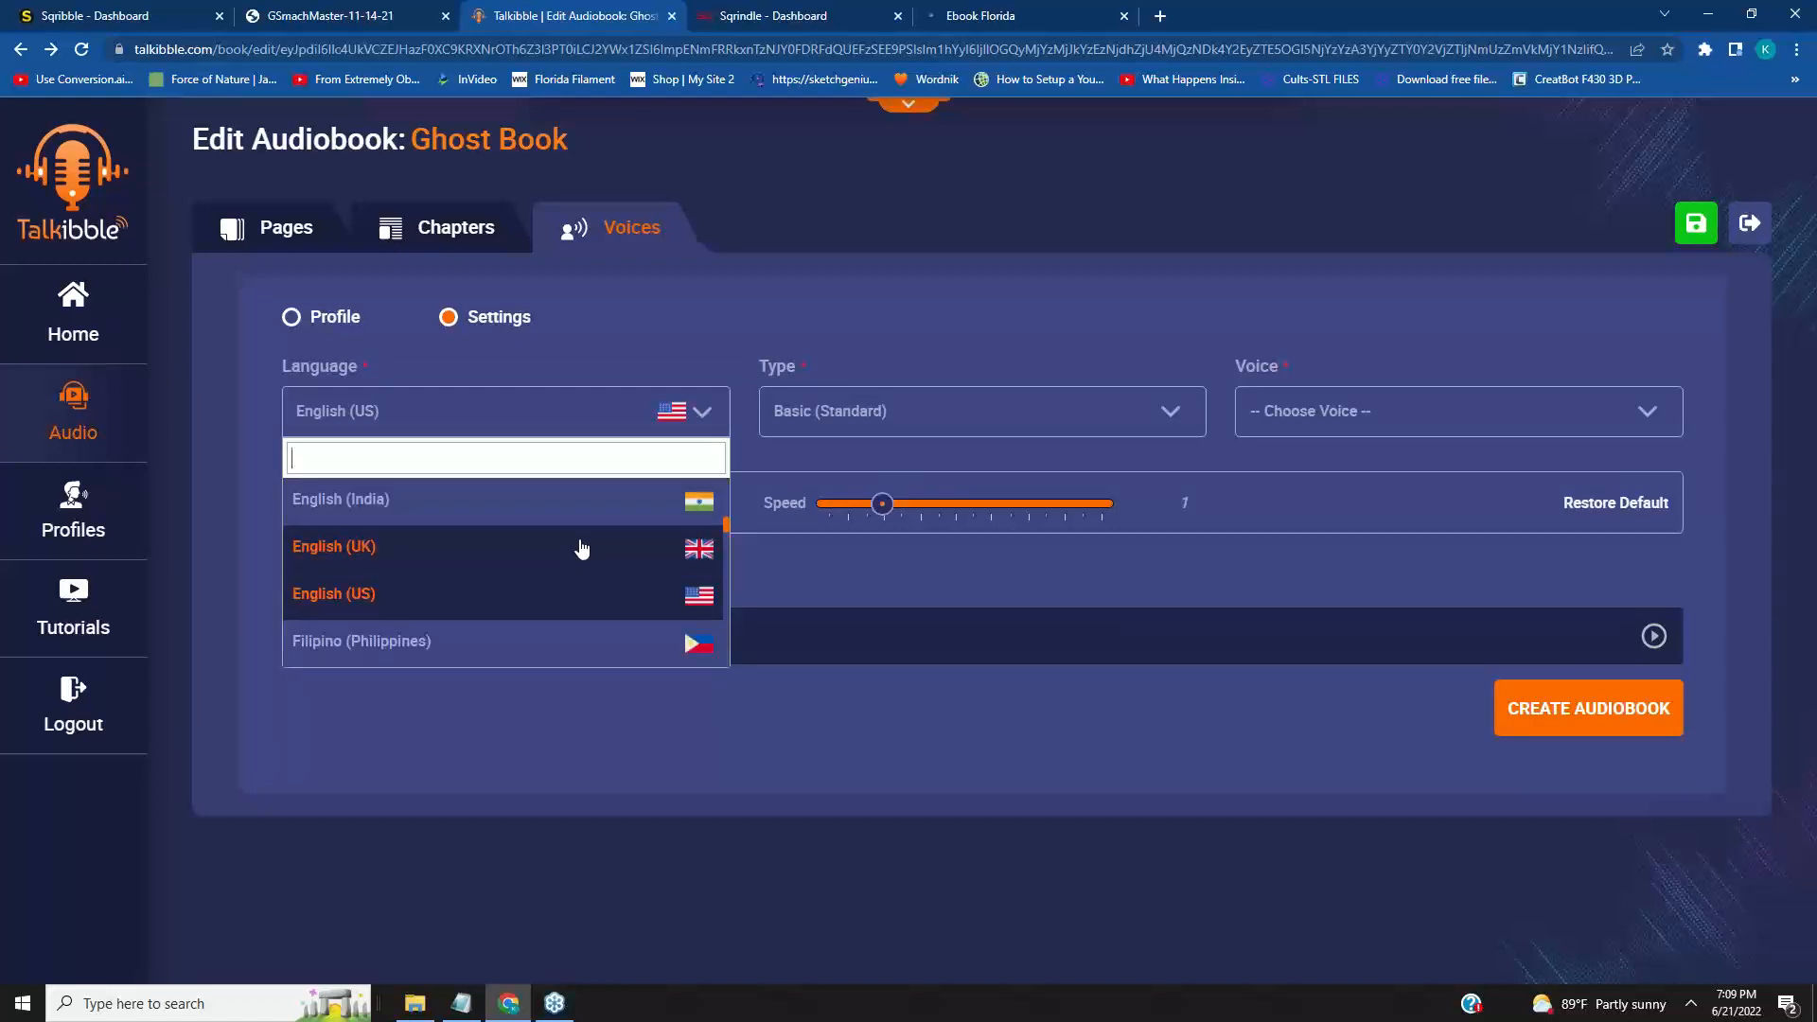
left_click(581, 549)
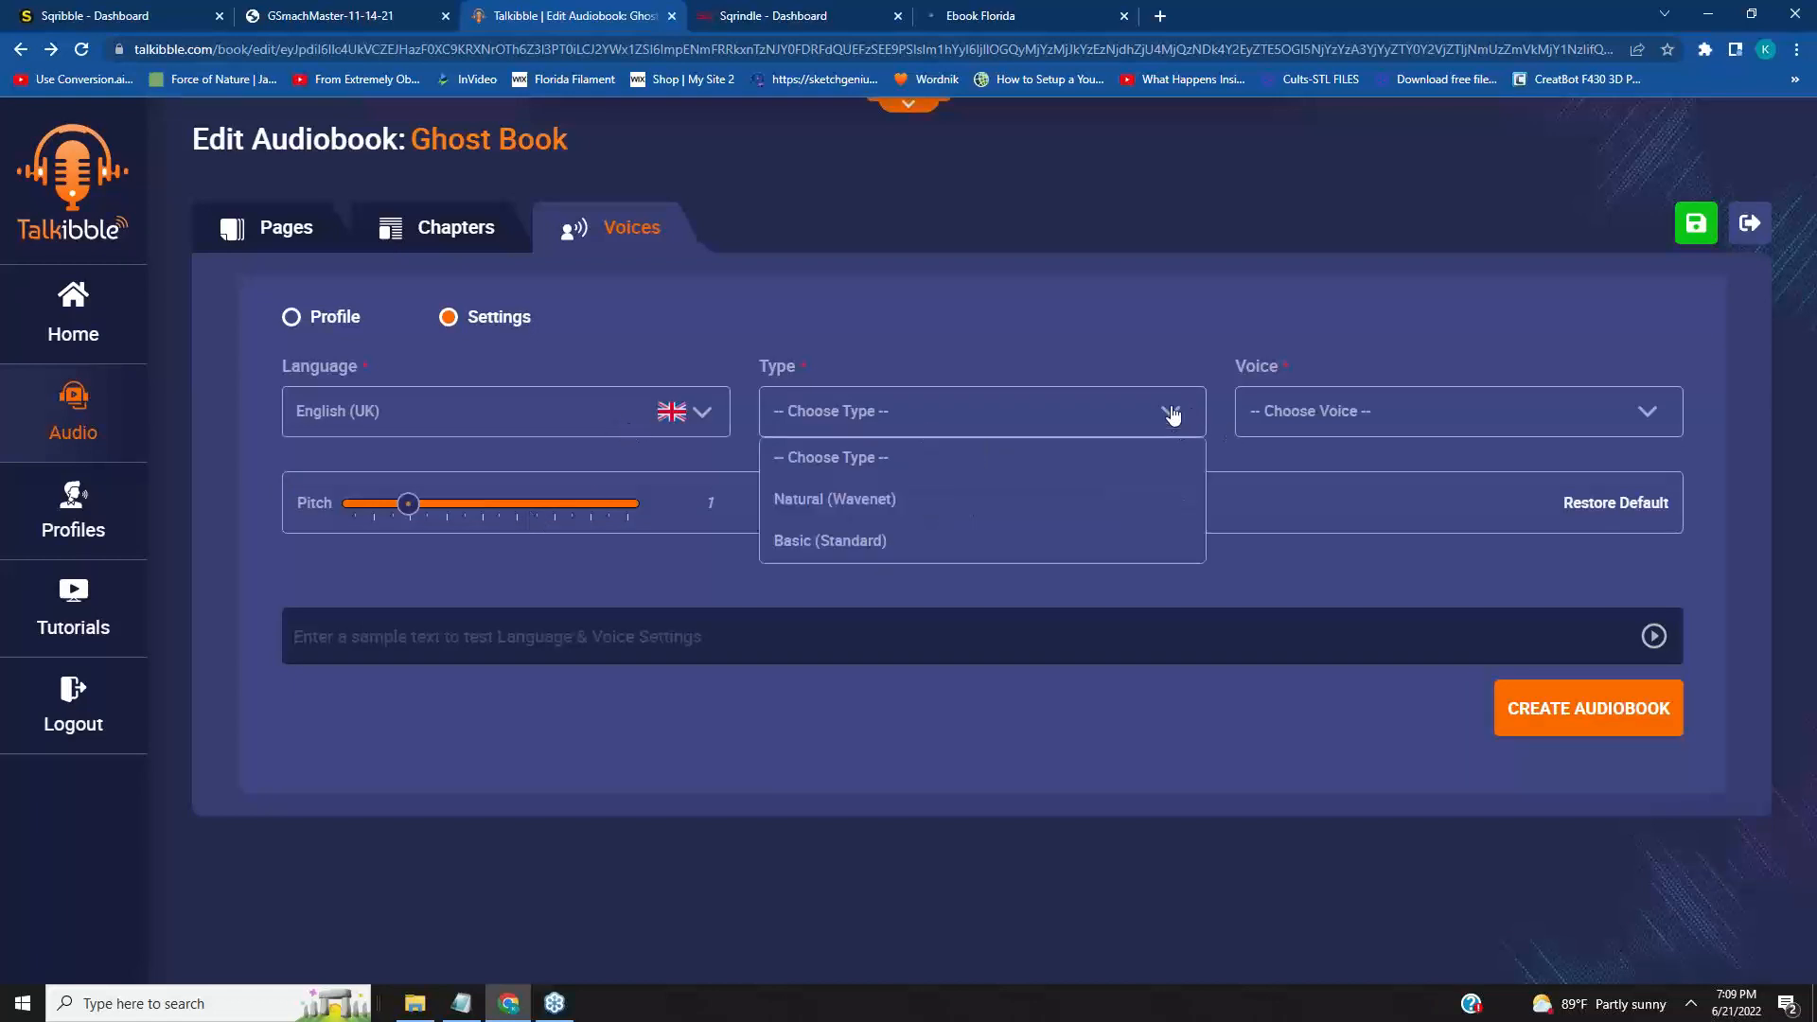
left_click(890, 504)
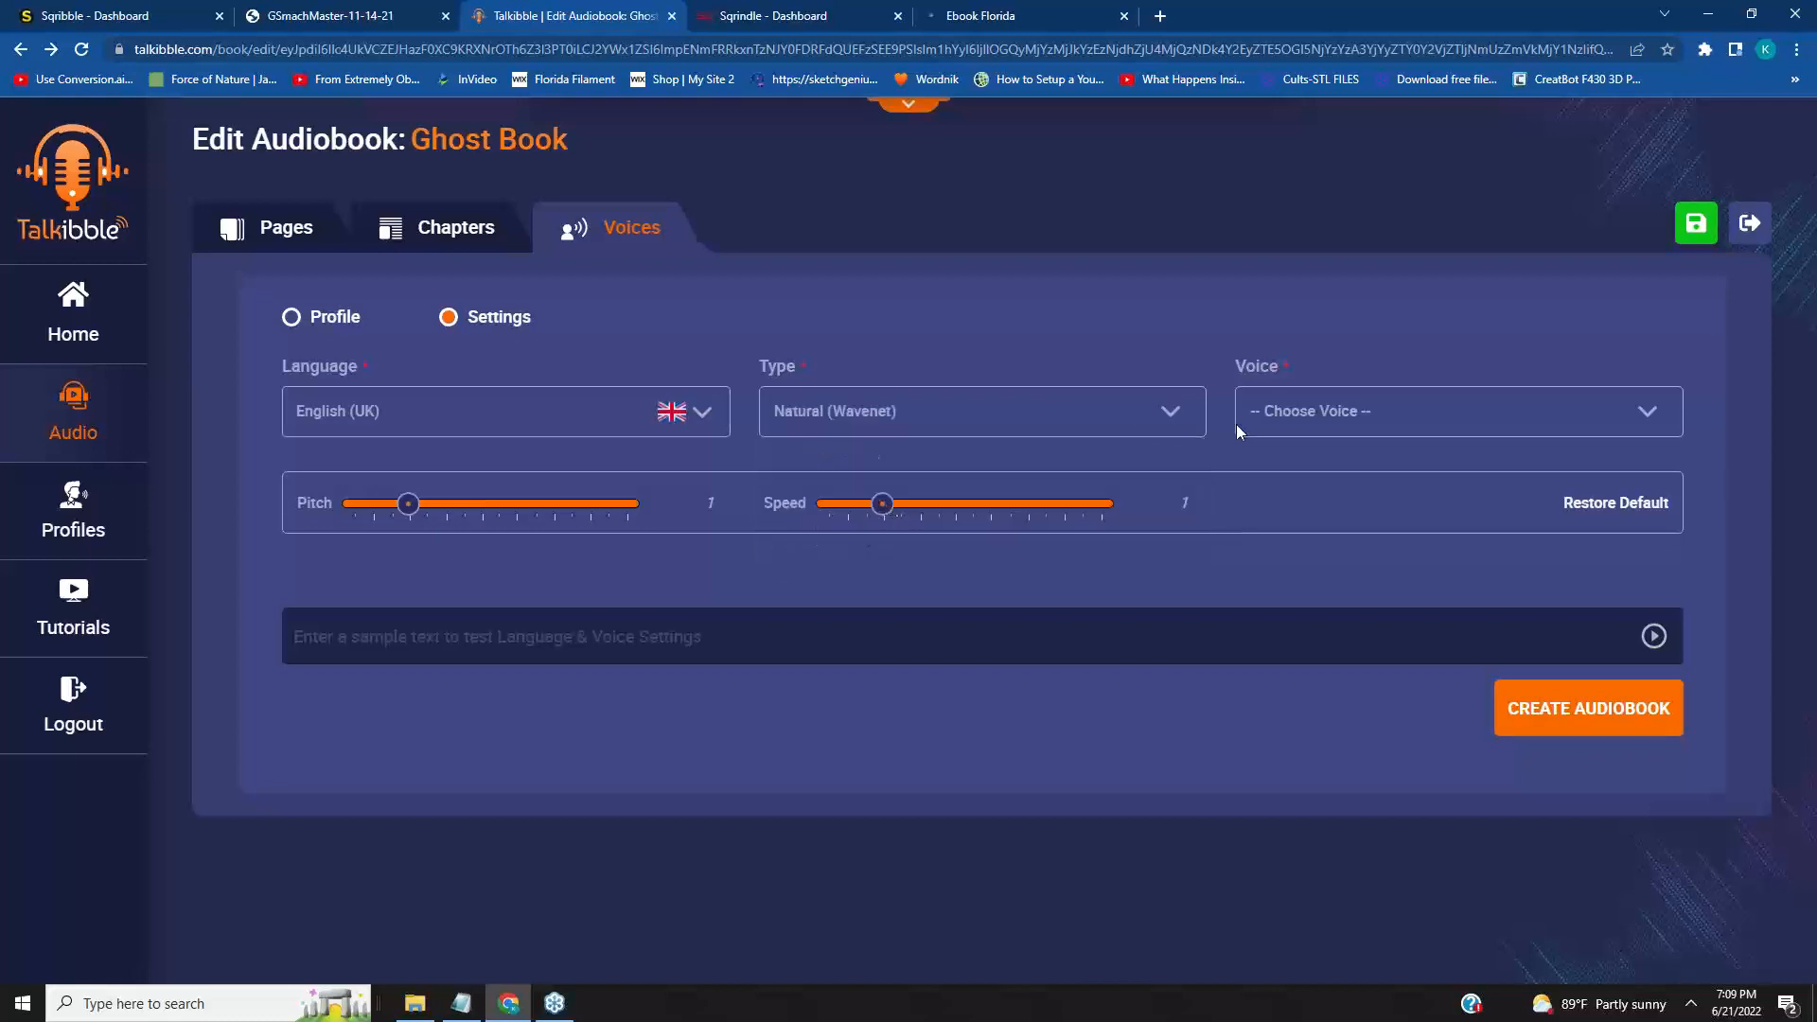
left_click(1645, 409)
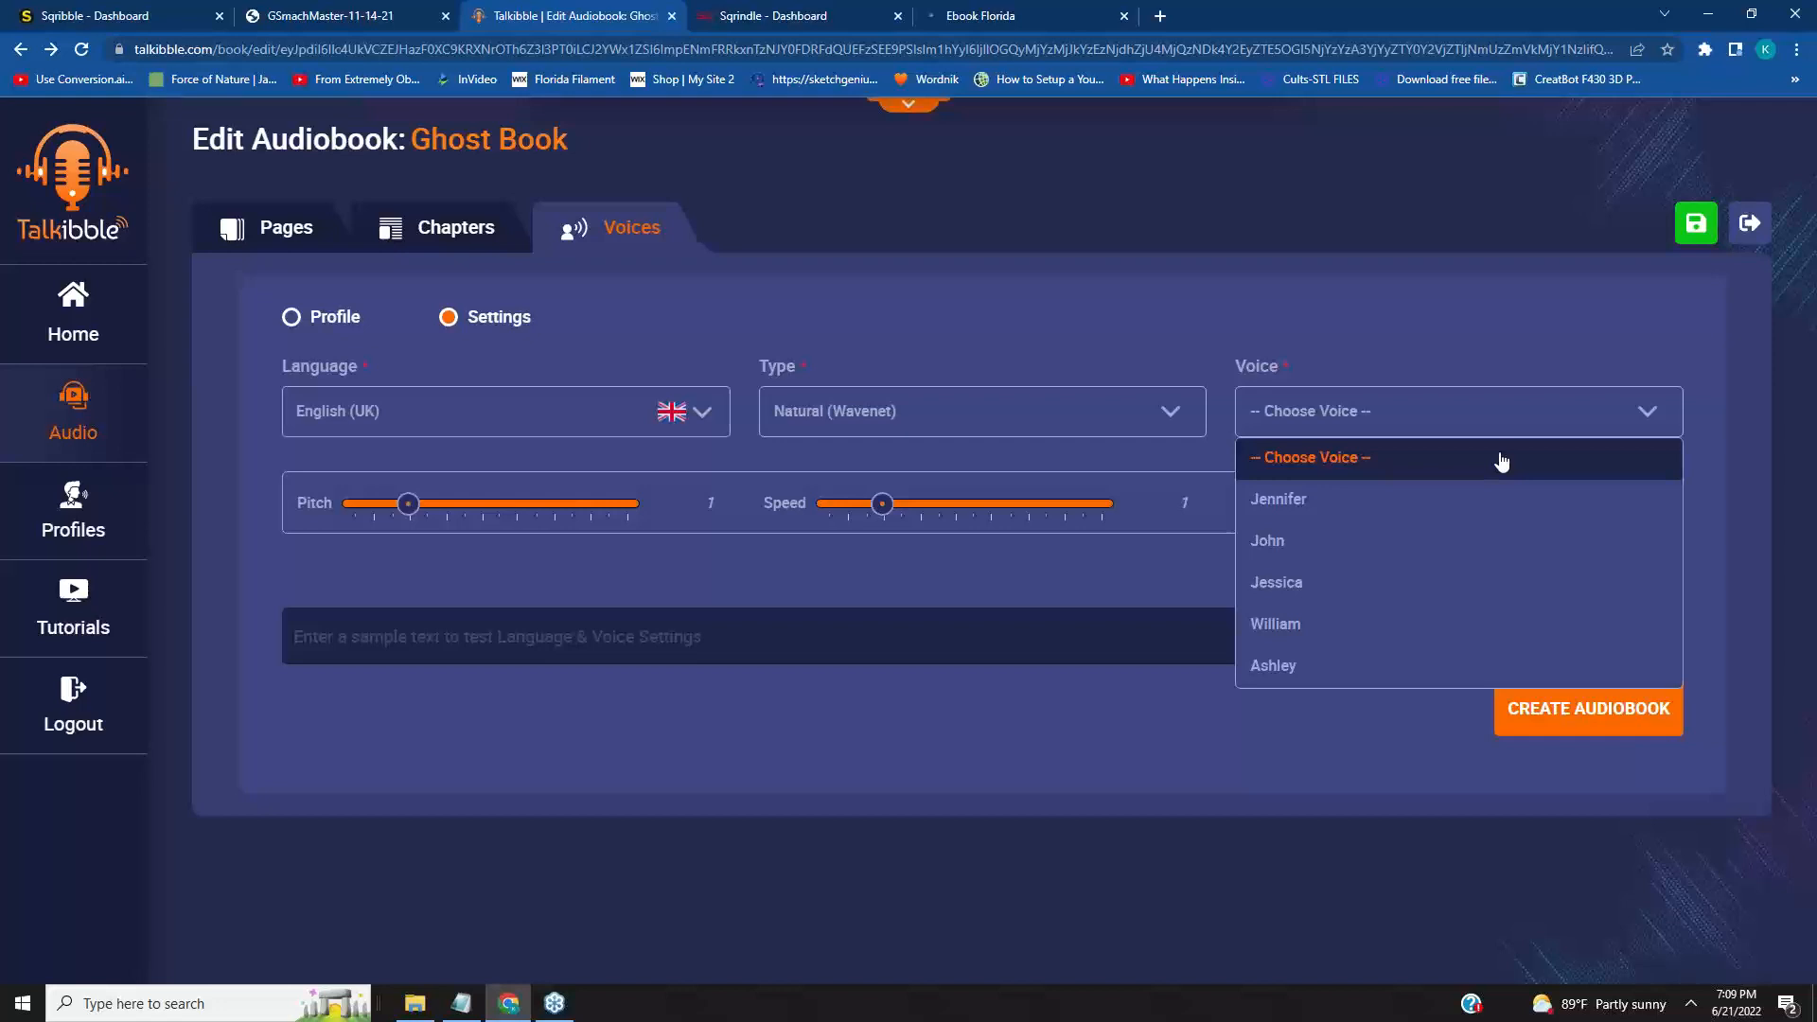
left_click(1296, 627)
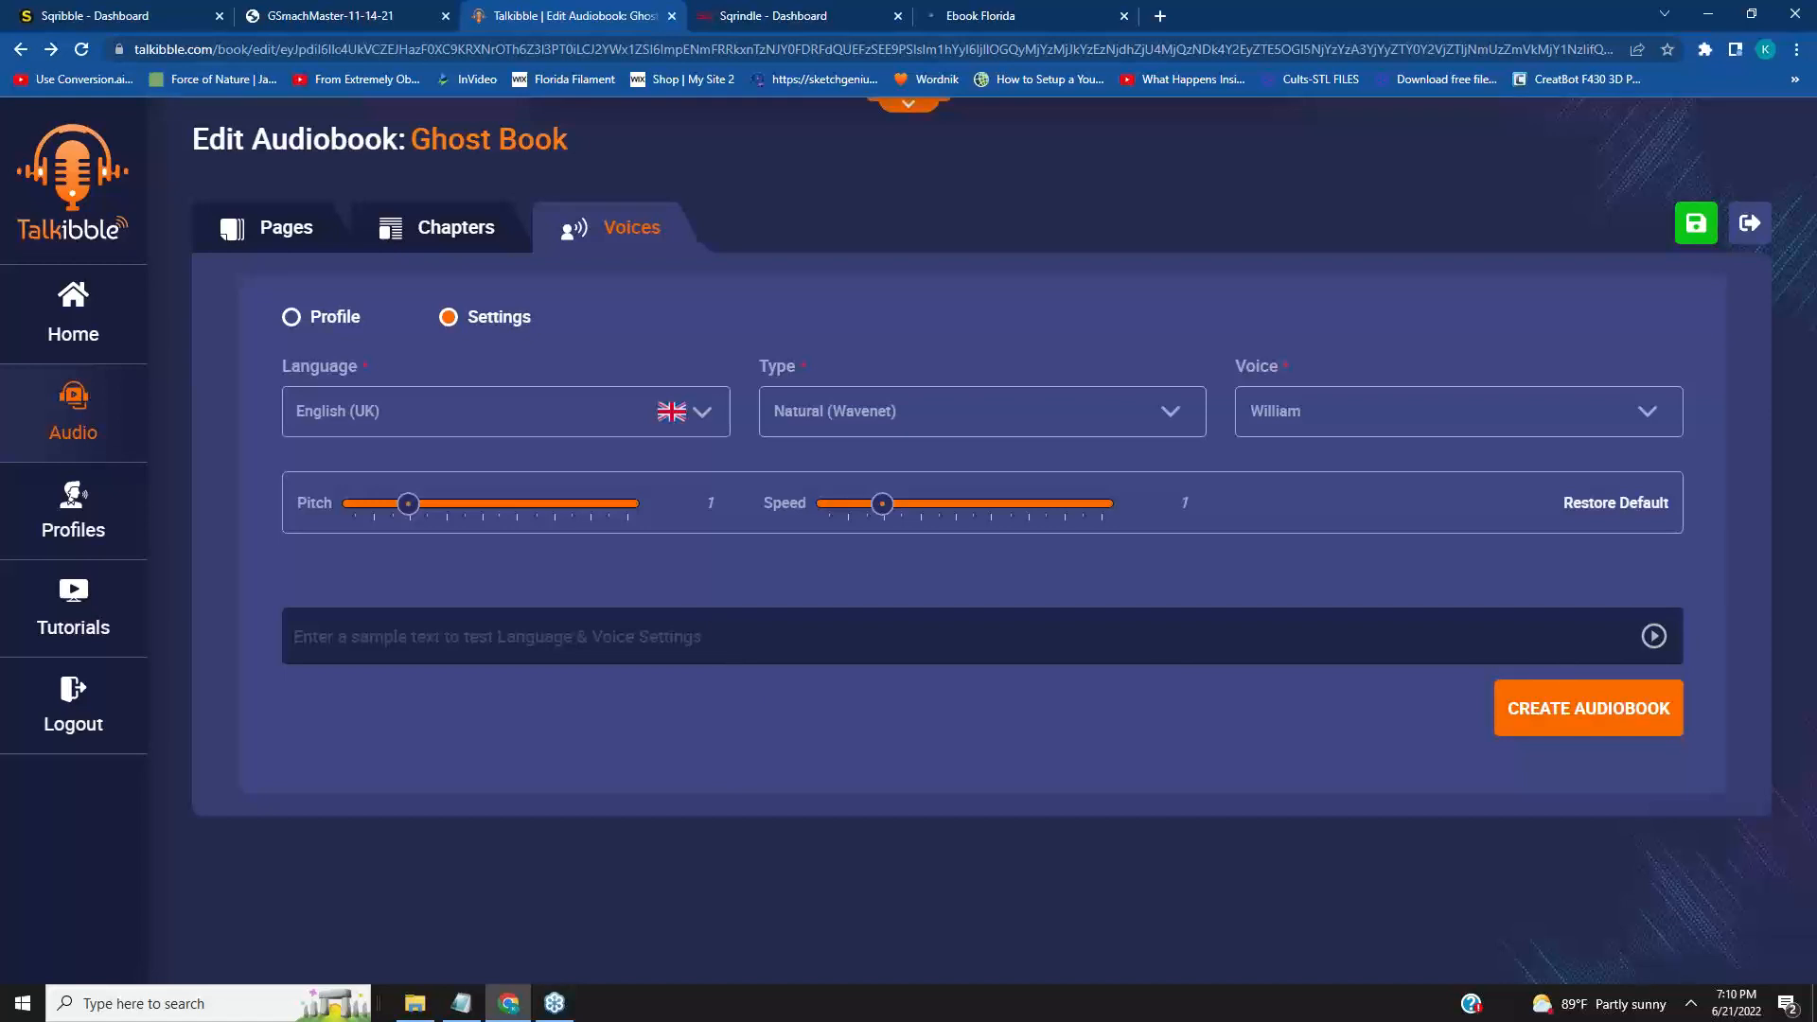
Paste the sample sentence about a ghost and thrown plates into the voice test, generate its audio and play it.
left_click(461, 1003)
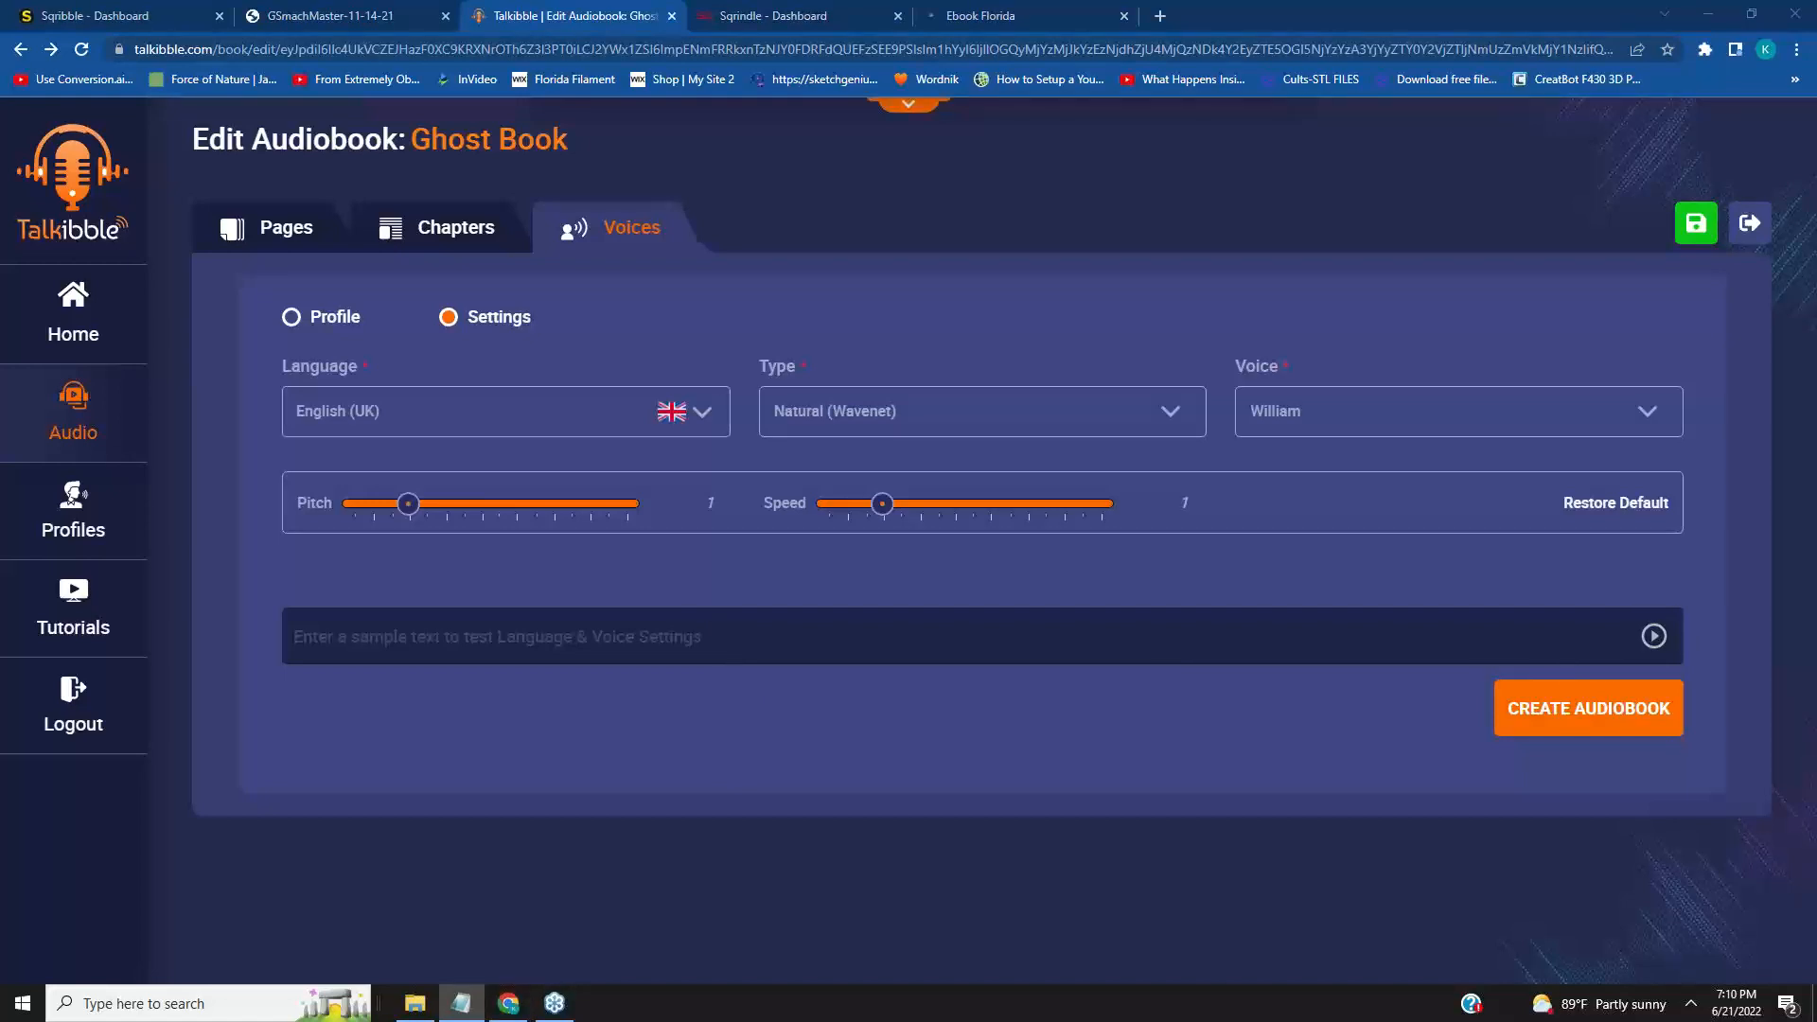
left_click(349, 639)
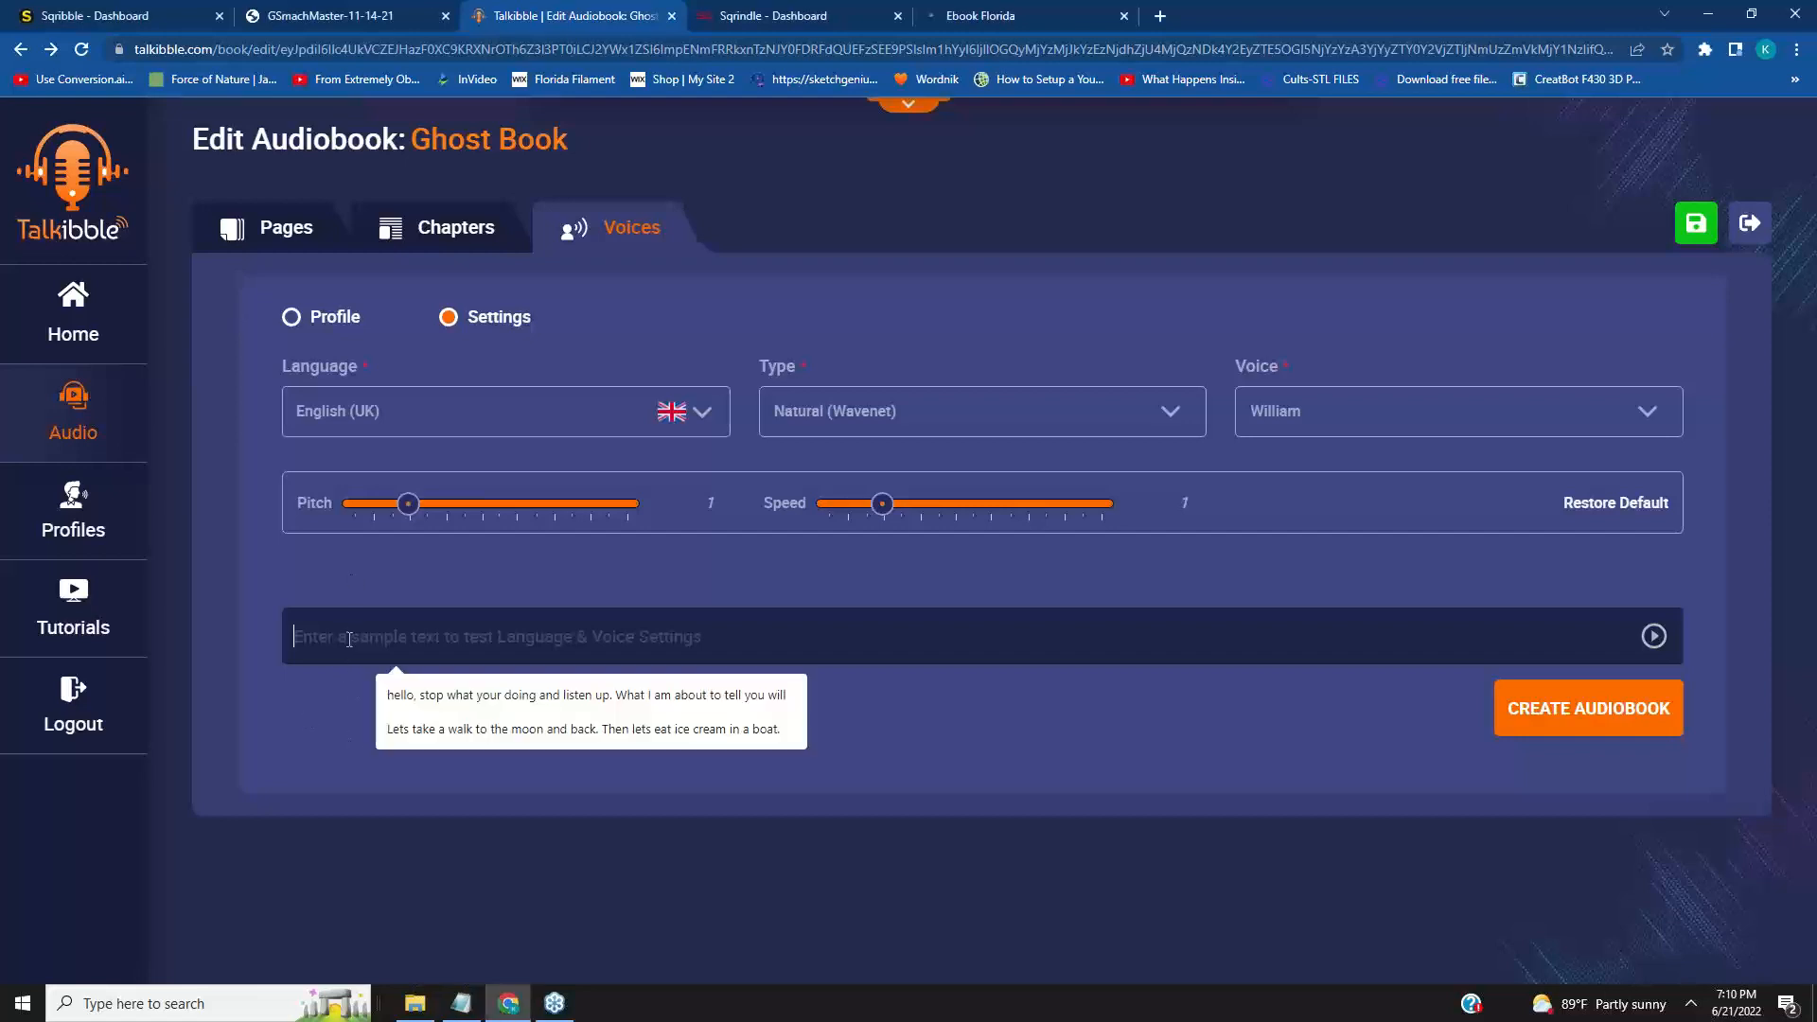
right_click(349, 639)
left_click(397, 789)
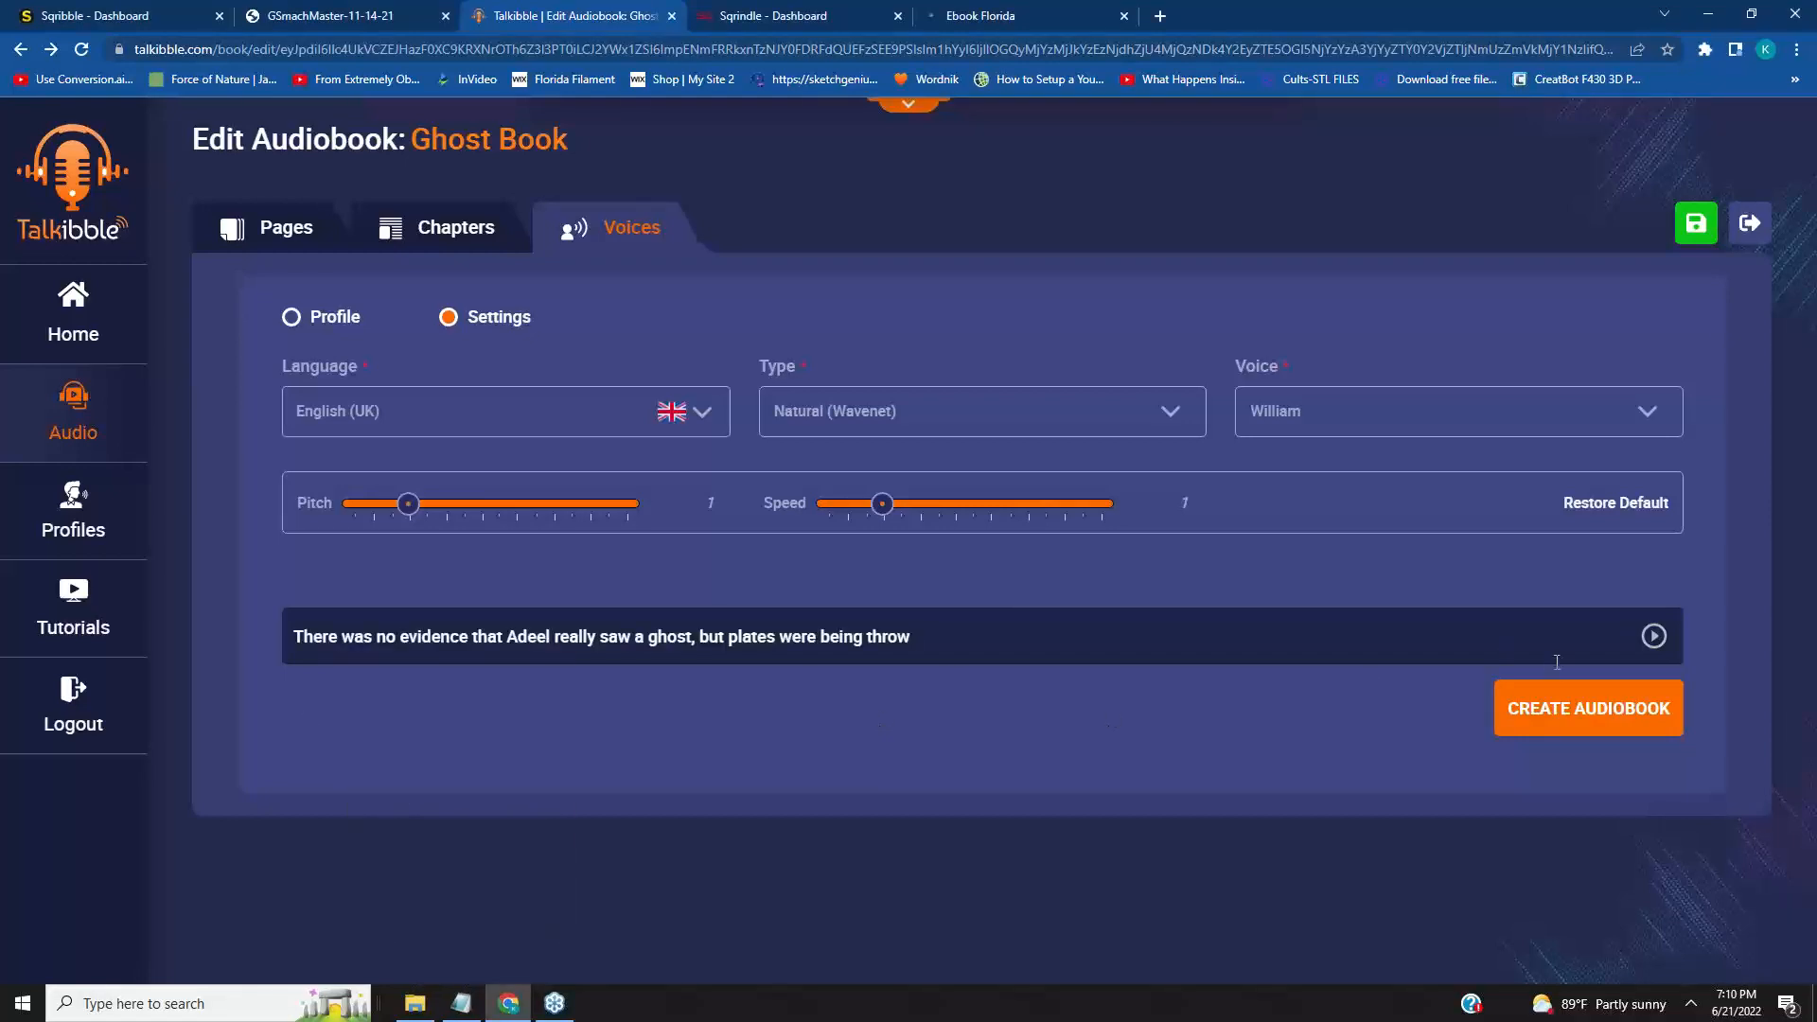
left_click(1653, 640)
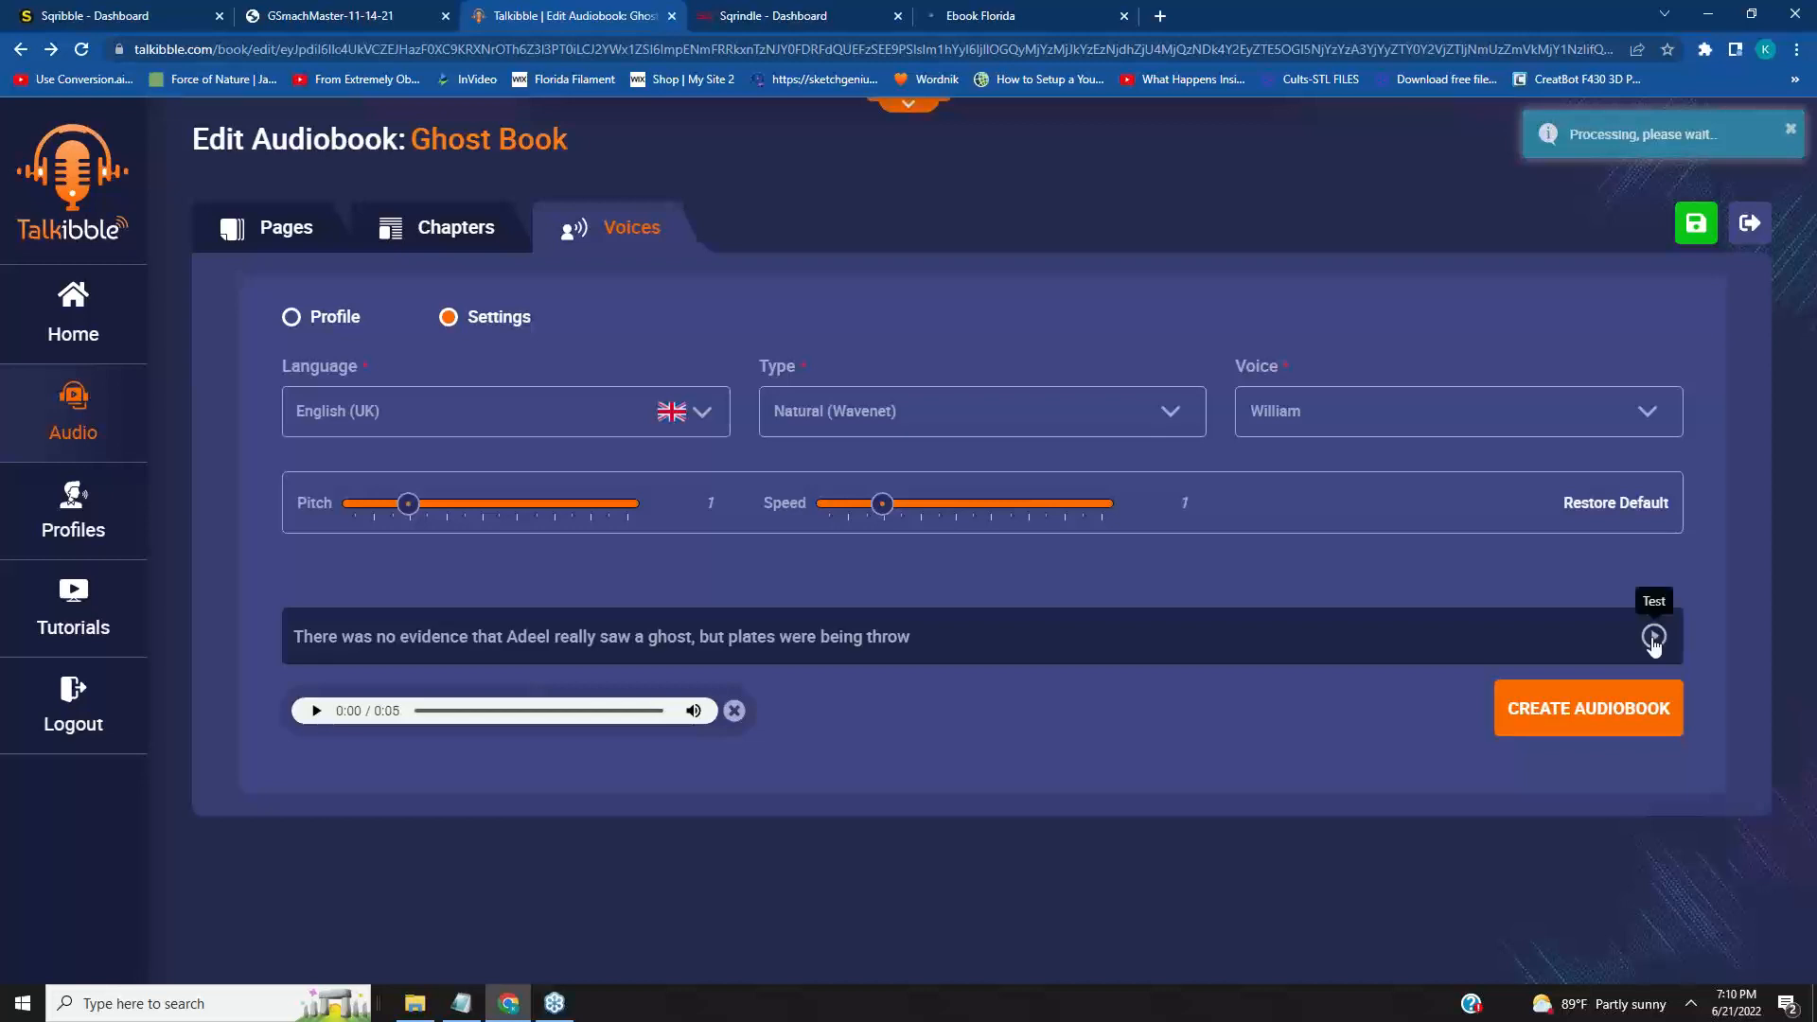
left_click(317, 712)
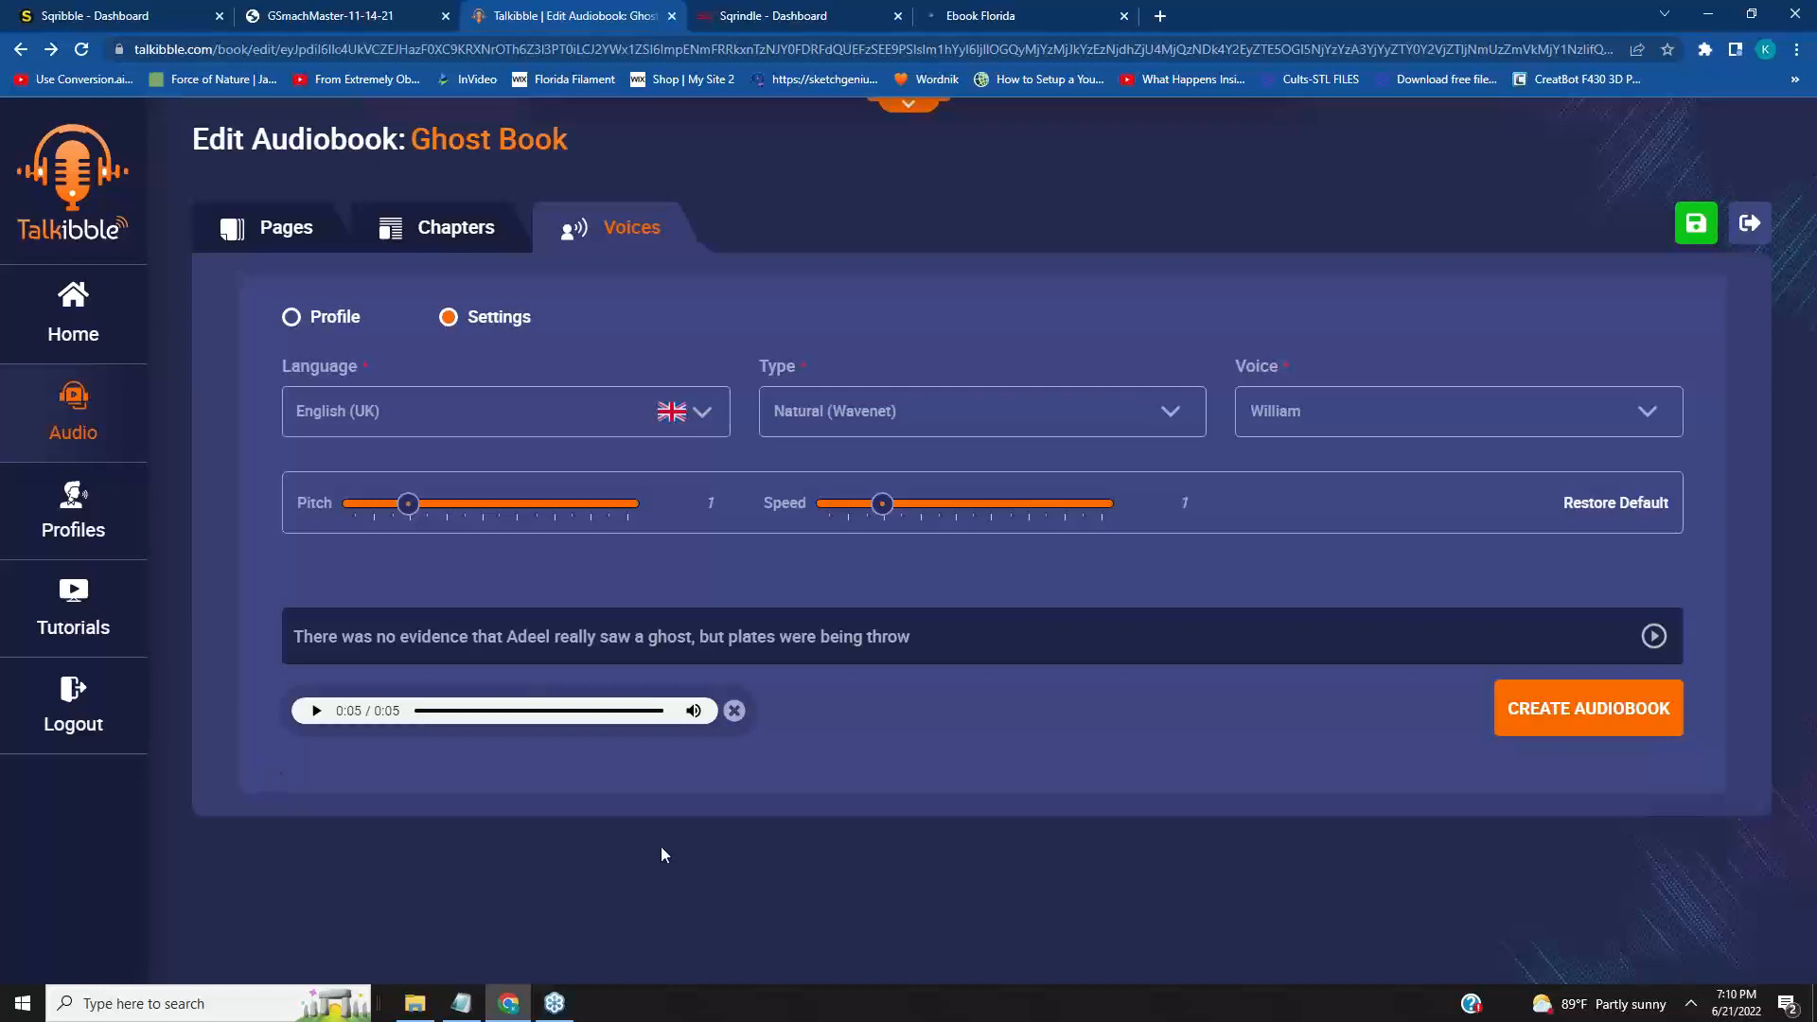
Raise the system volume and replay the generated voice sample.
mouse_move(695, 715)
left_click(1690, 1006)
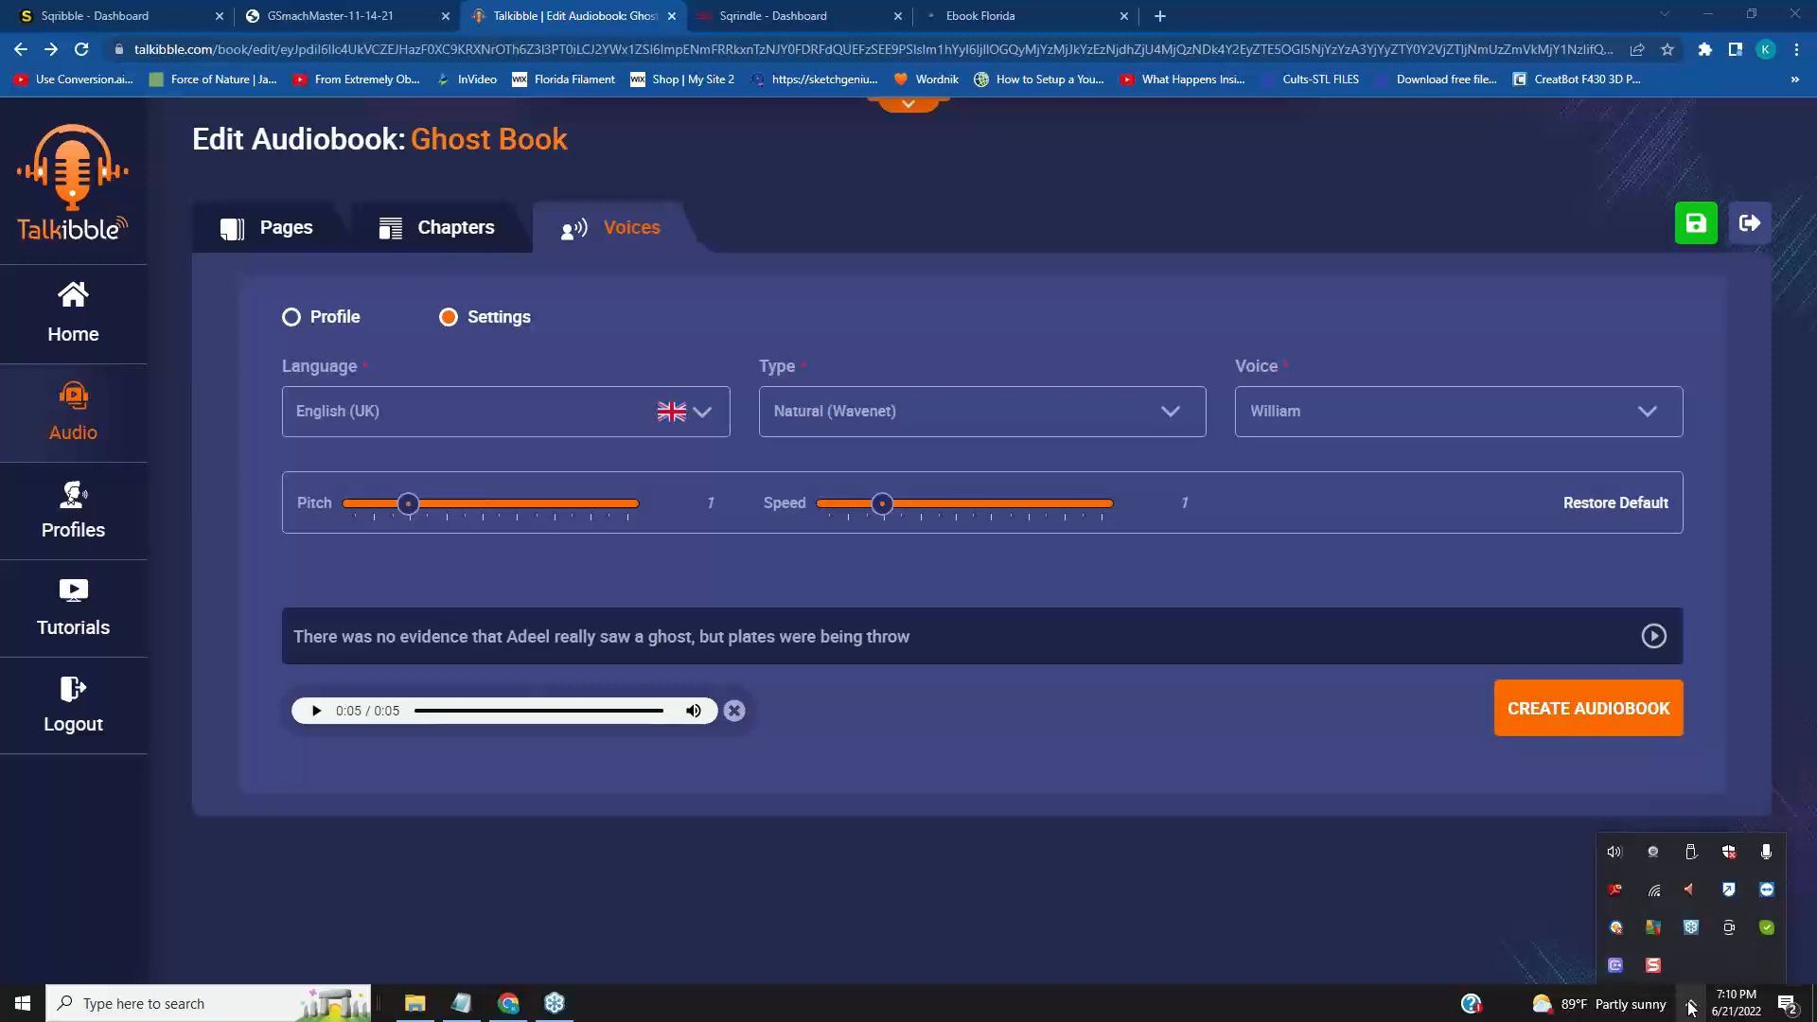
key("XF86AudioRaiseVolume")
key("XF86AudioRaiseVolume")
key("XF86AudioRaiseVolume")
left_click(318, 713)
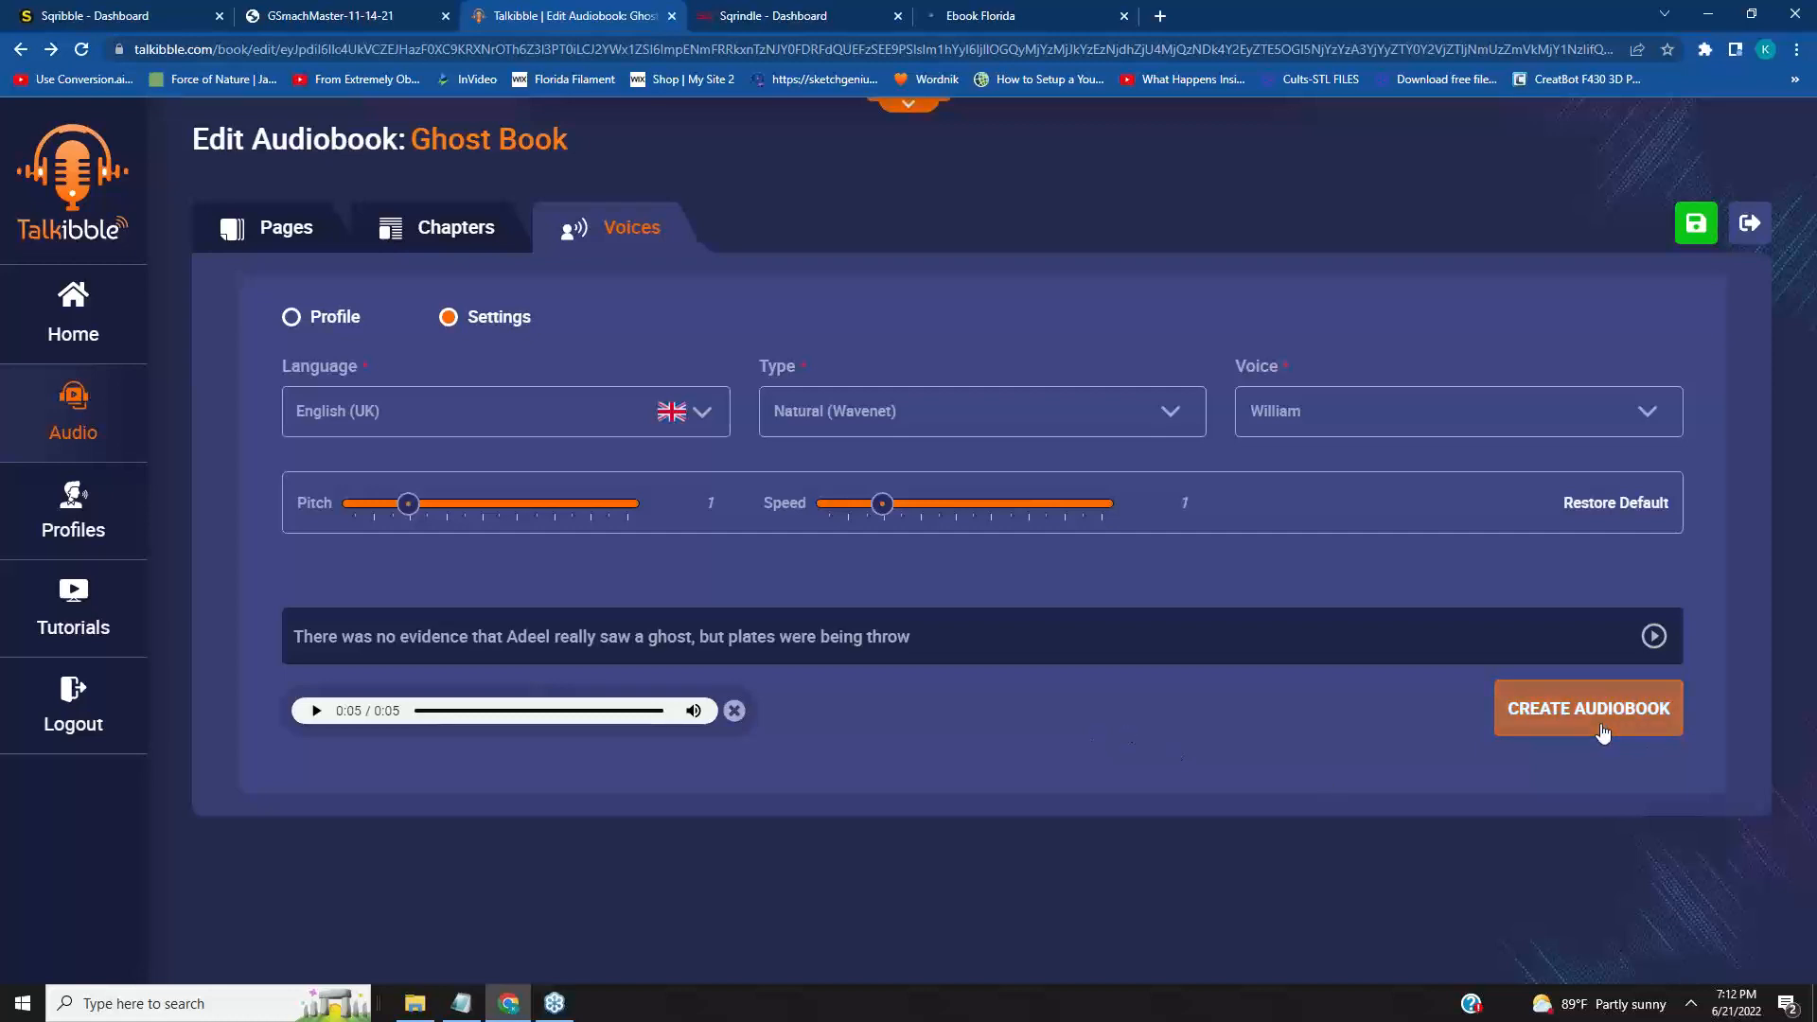
Review the text of pages 1 to 5 in the Ghost Book's Chapter 1, returning to page 1.
left_click(284, 229)
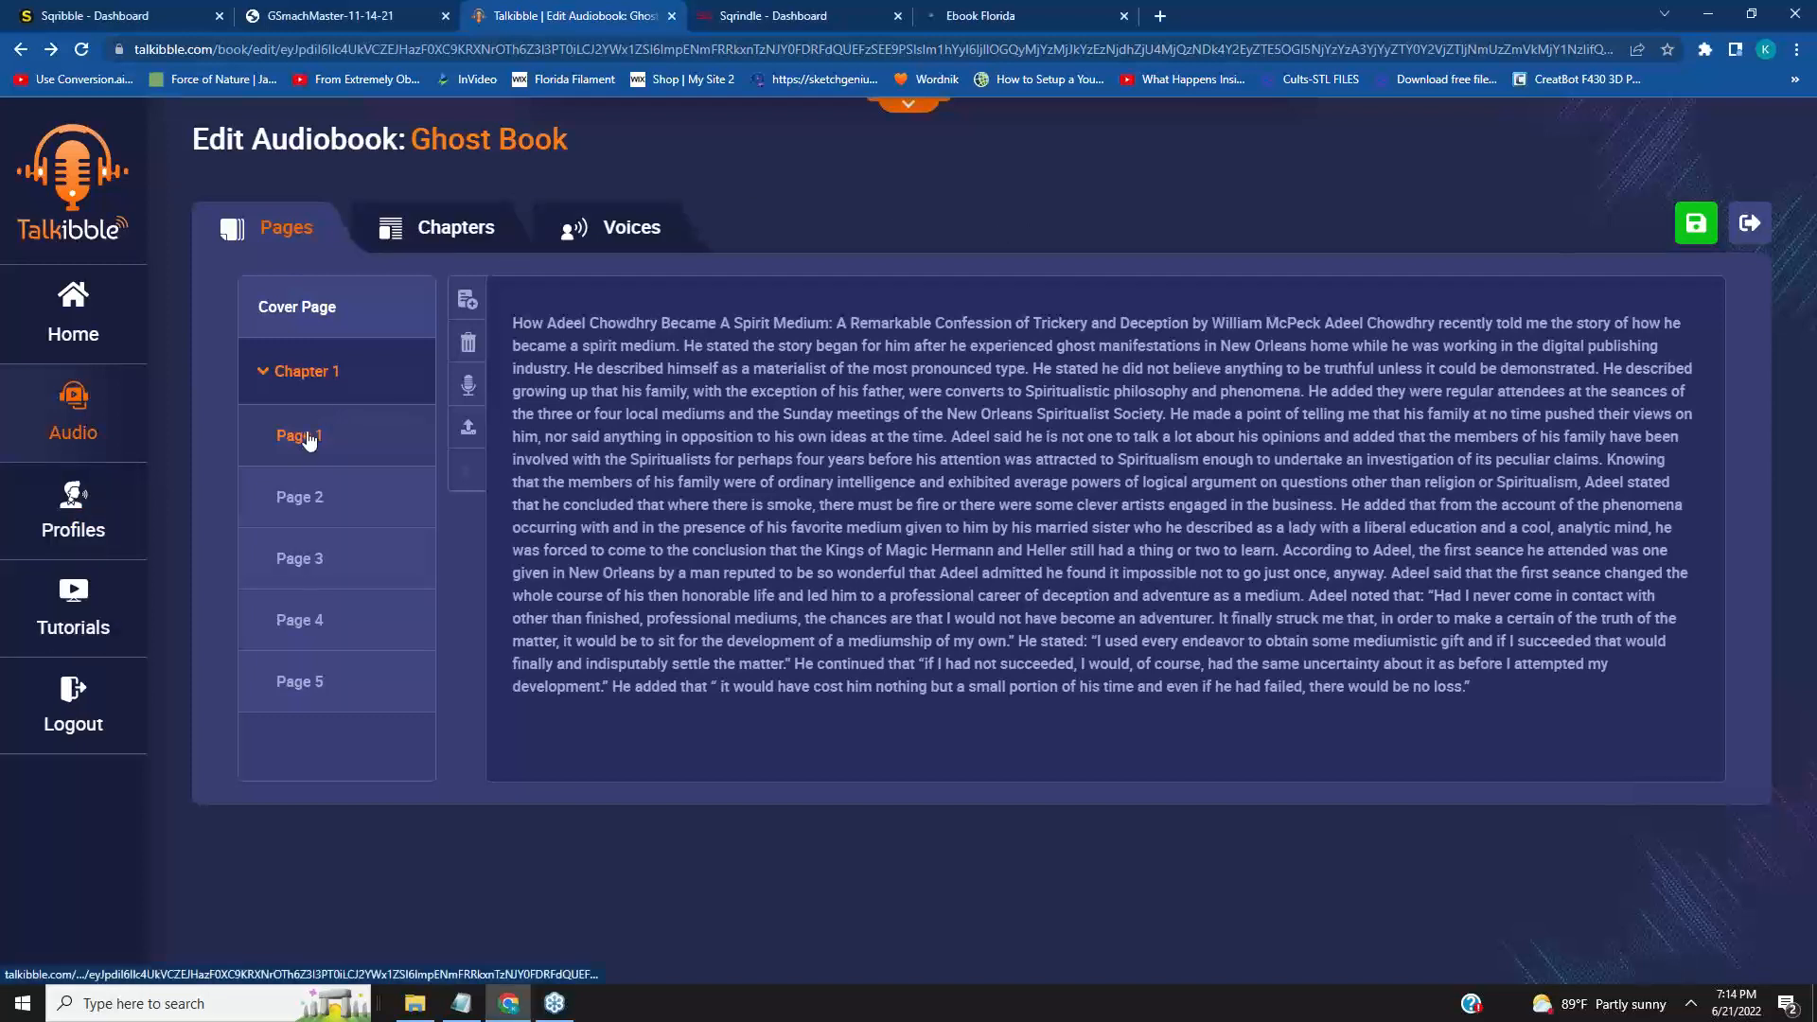
left_click(314, 508)
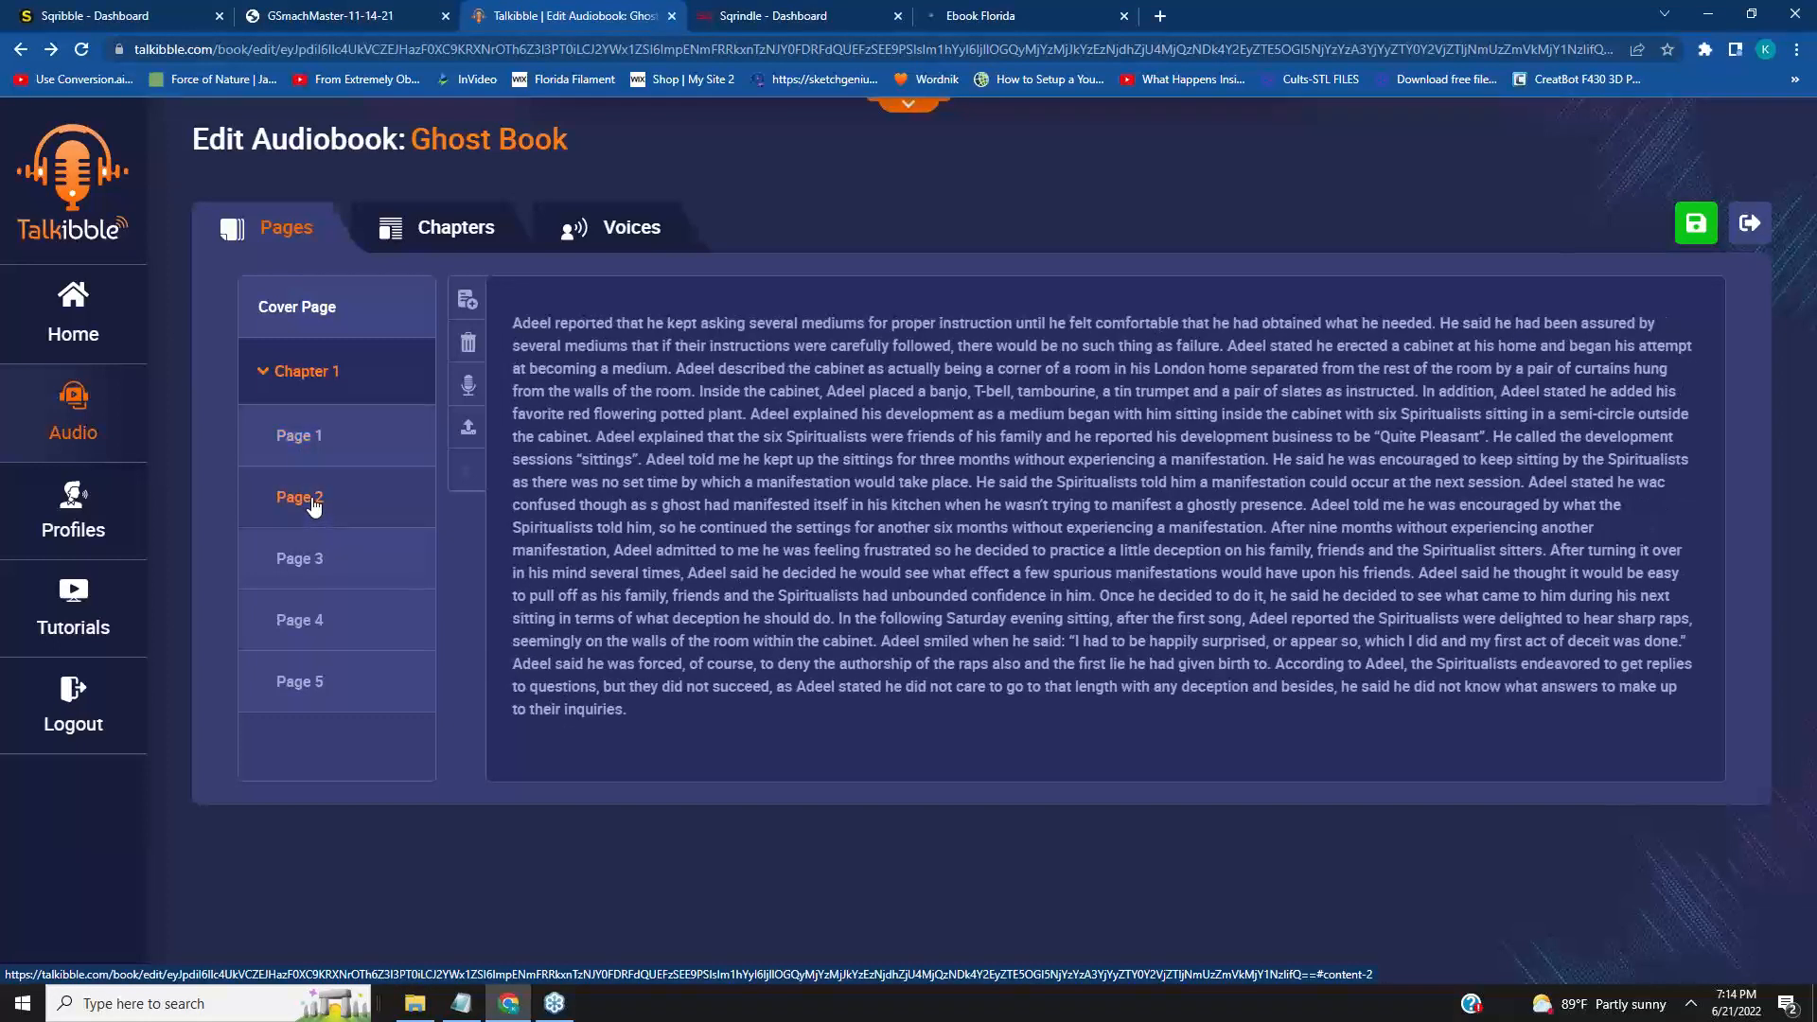
left_click(301, 568)
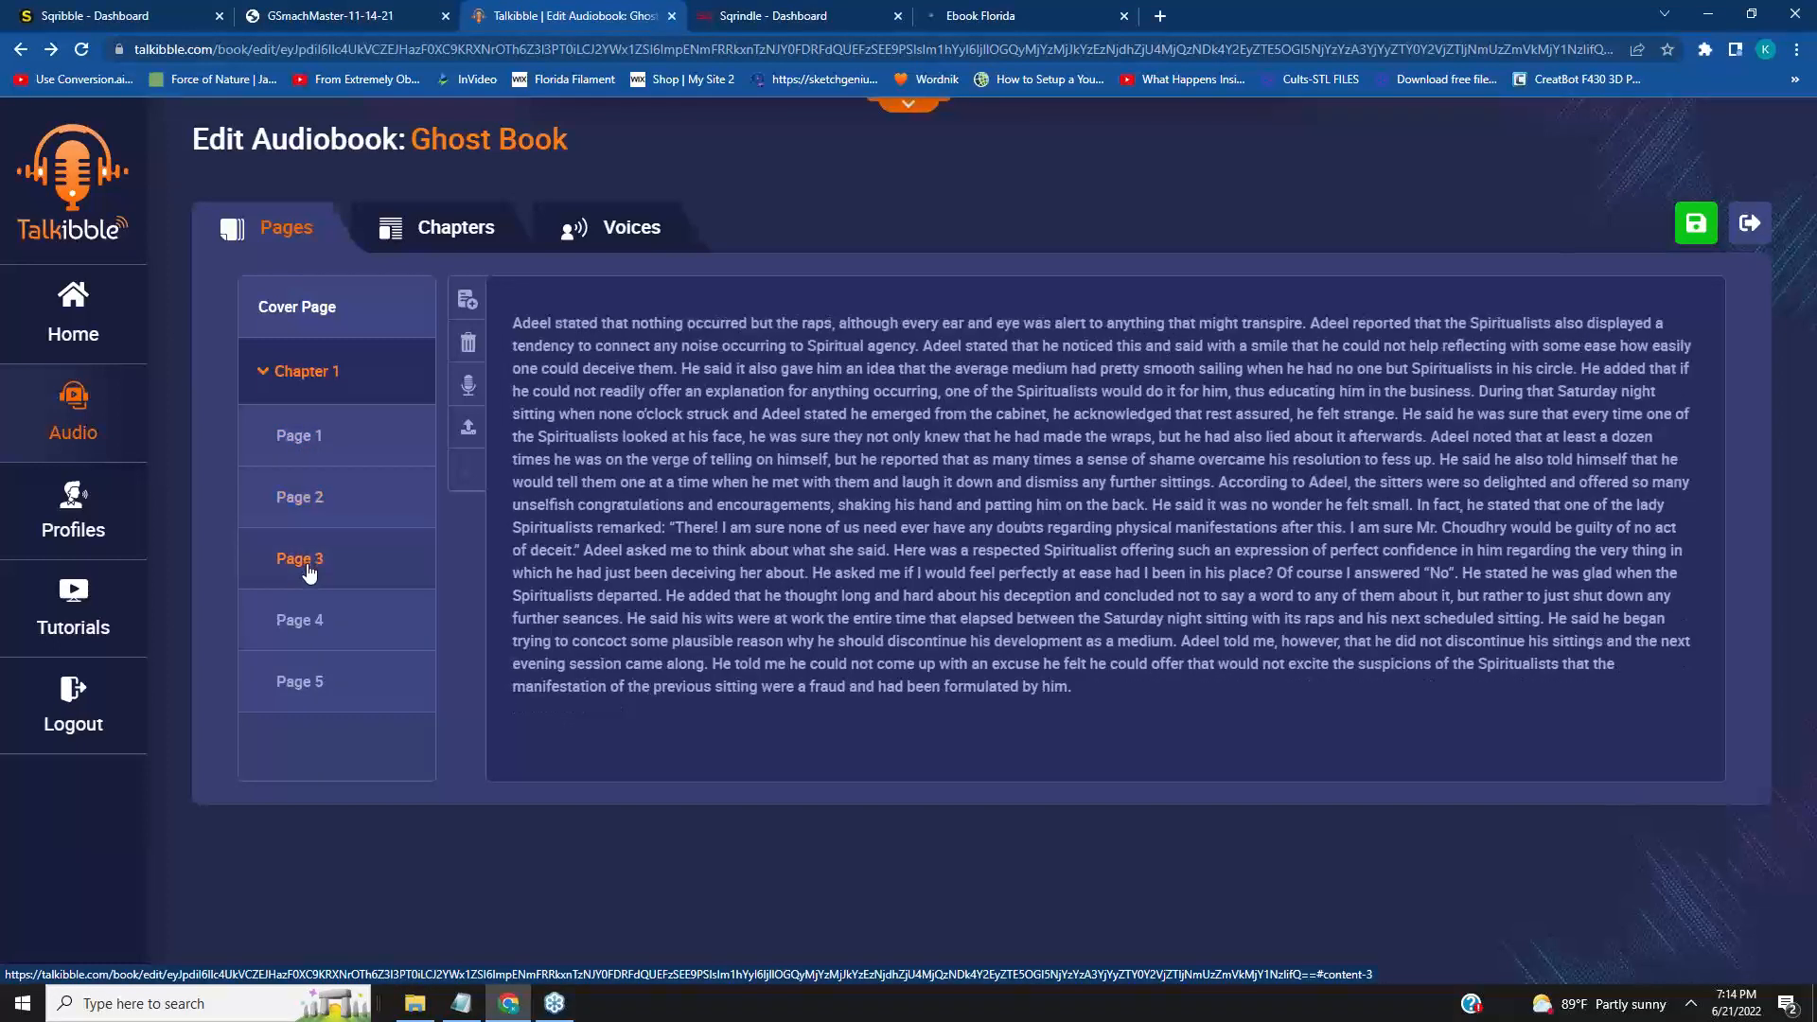
left_click(298, 620)
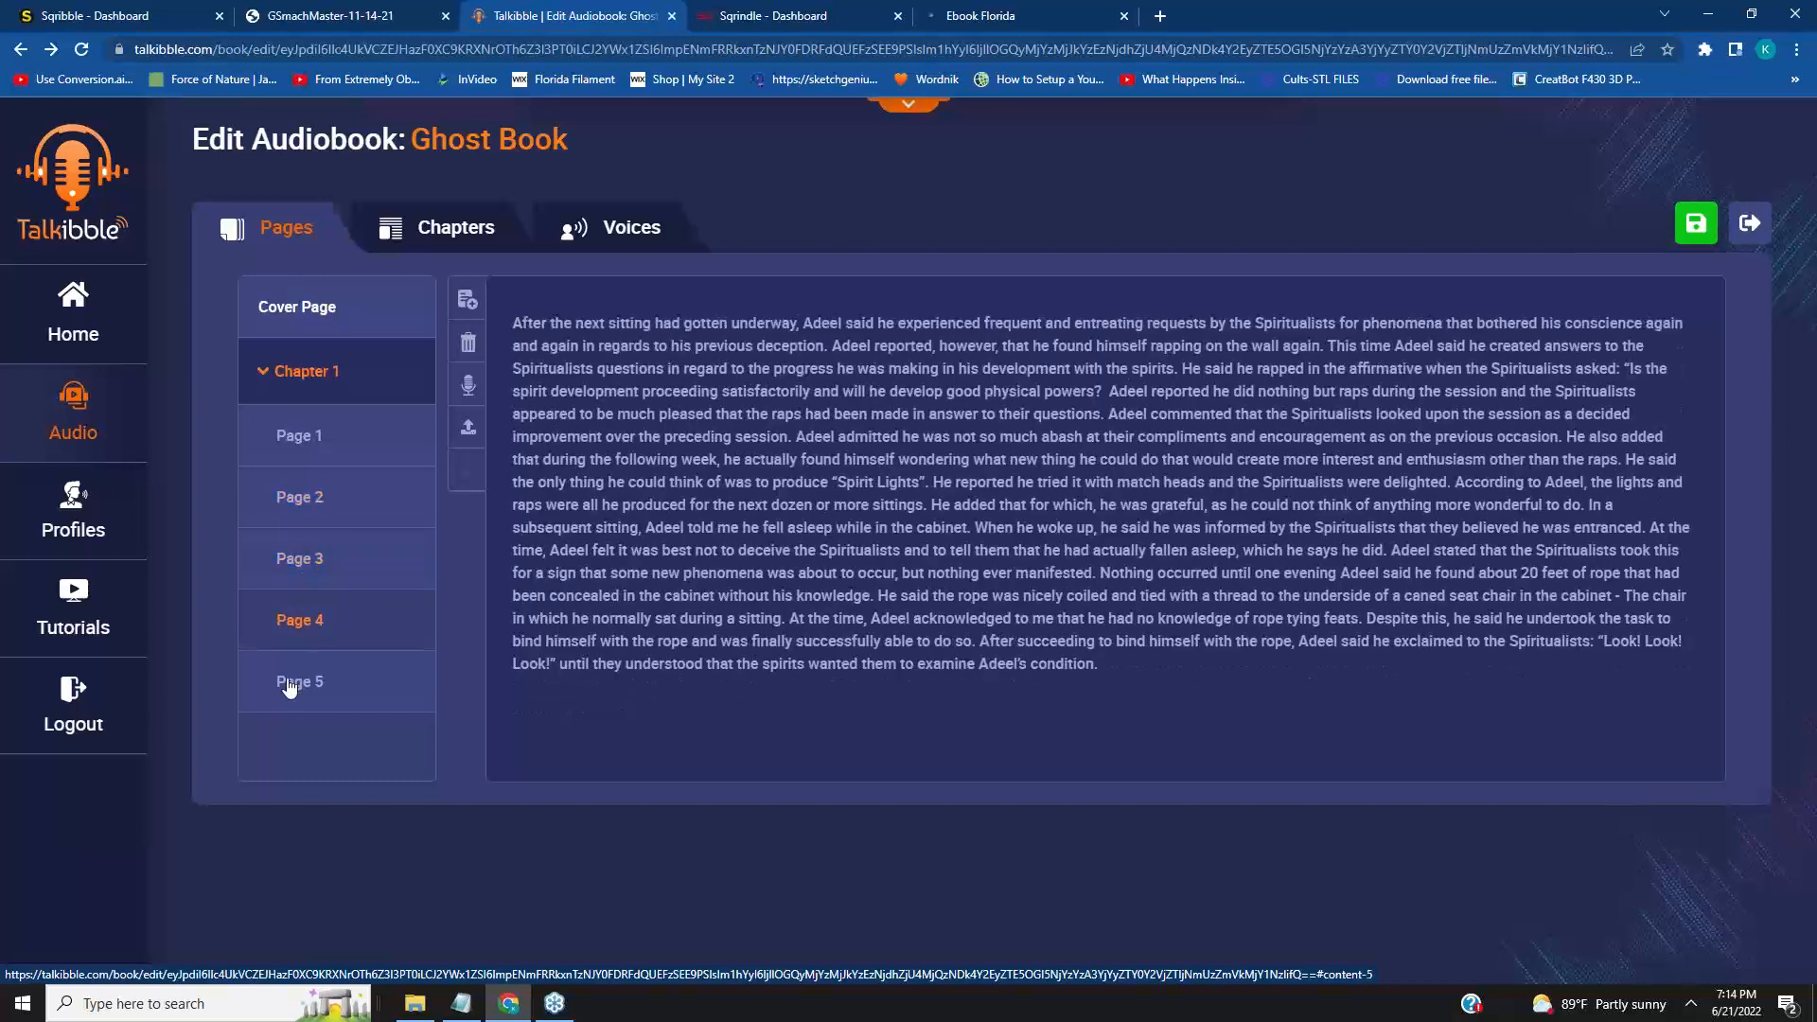
left_click(309, 683)
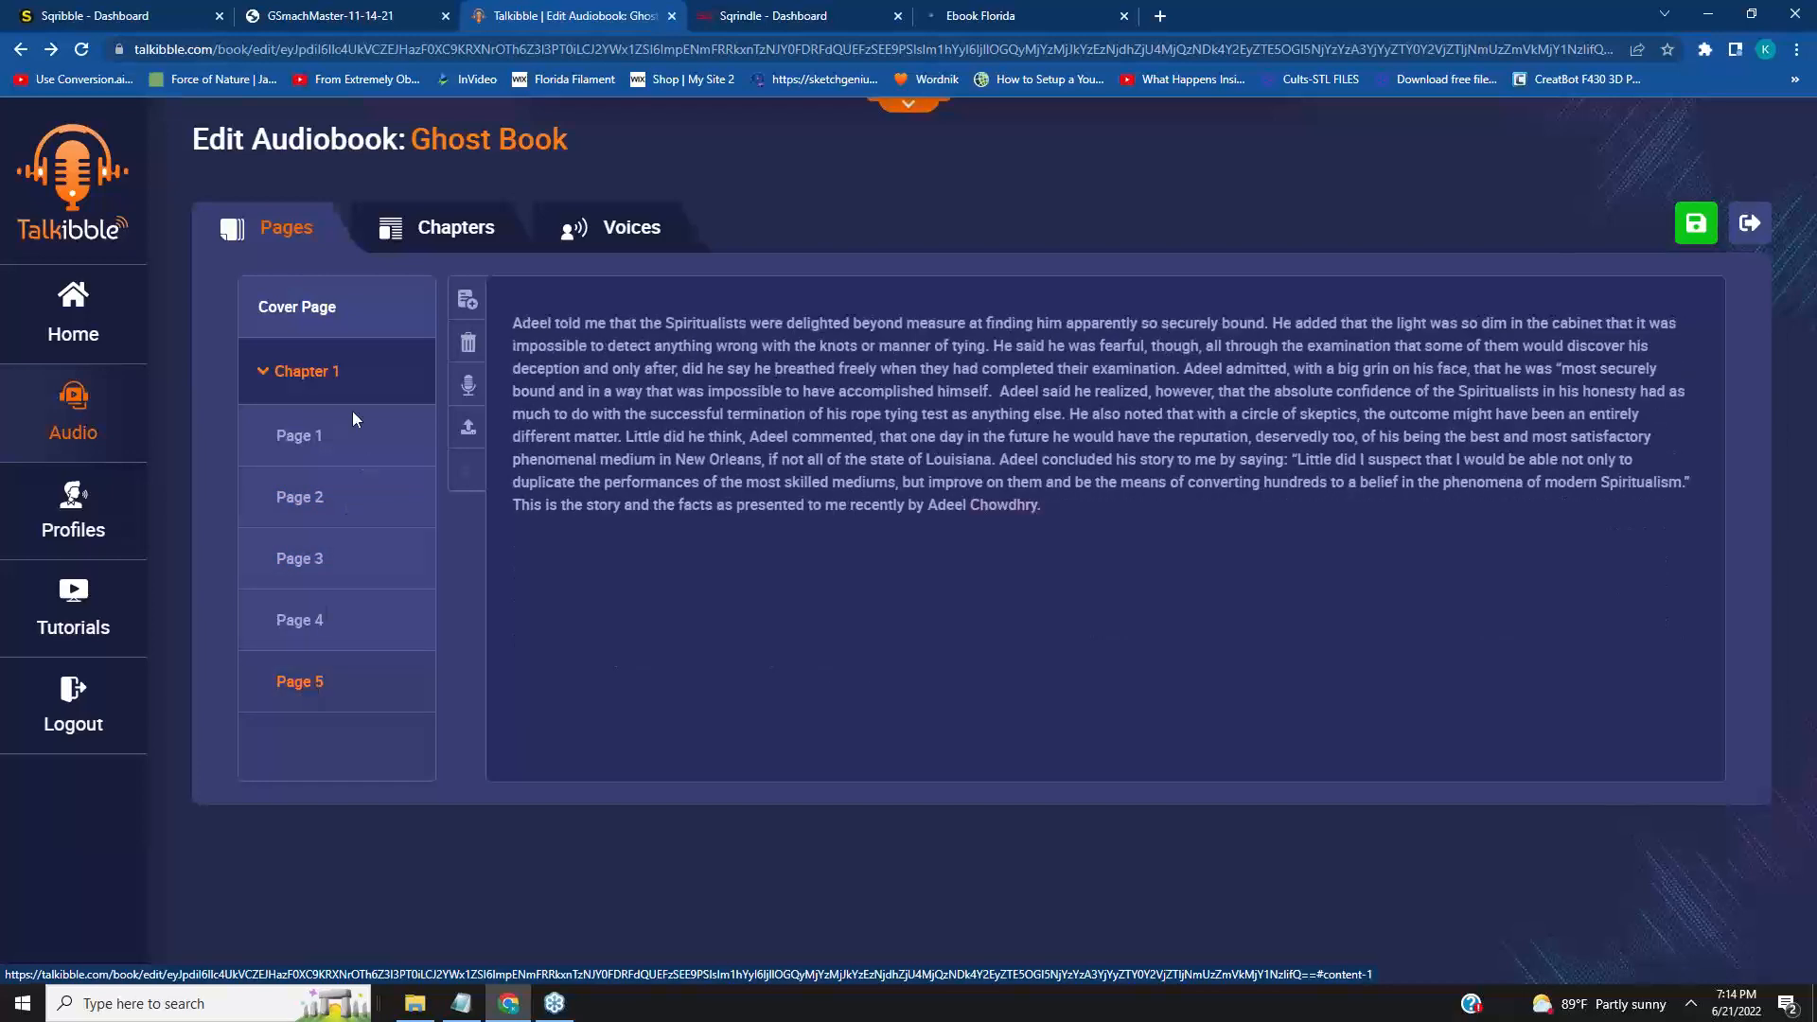
left_click(300, 435)
Add a new chapter named 2 covering pages 2 to 3 of the Ghost Book.
left_click(436, 236)
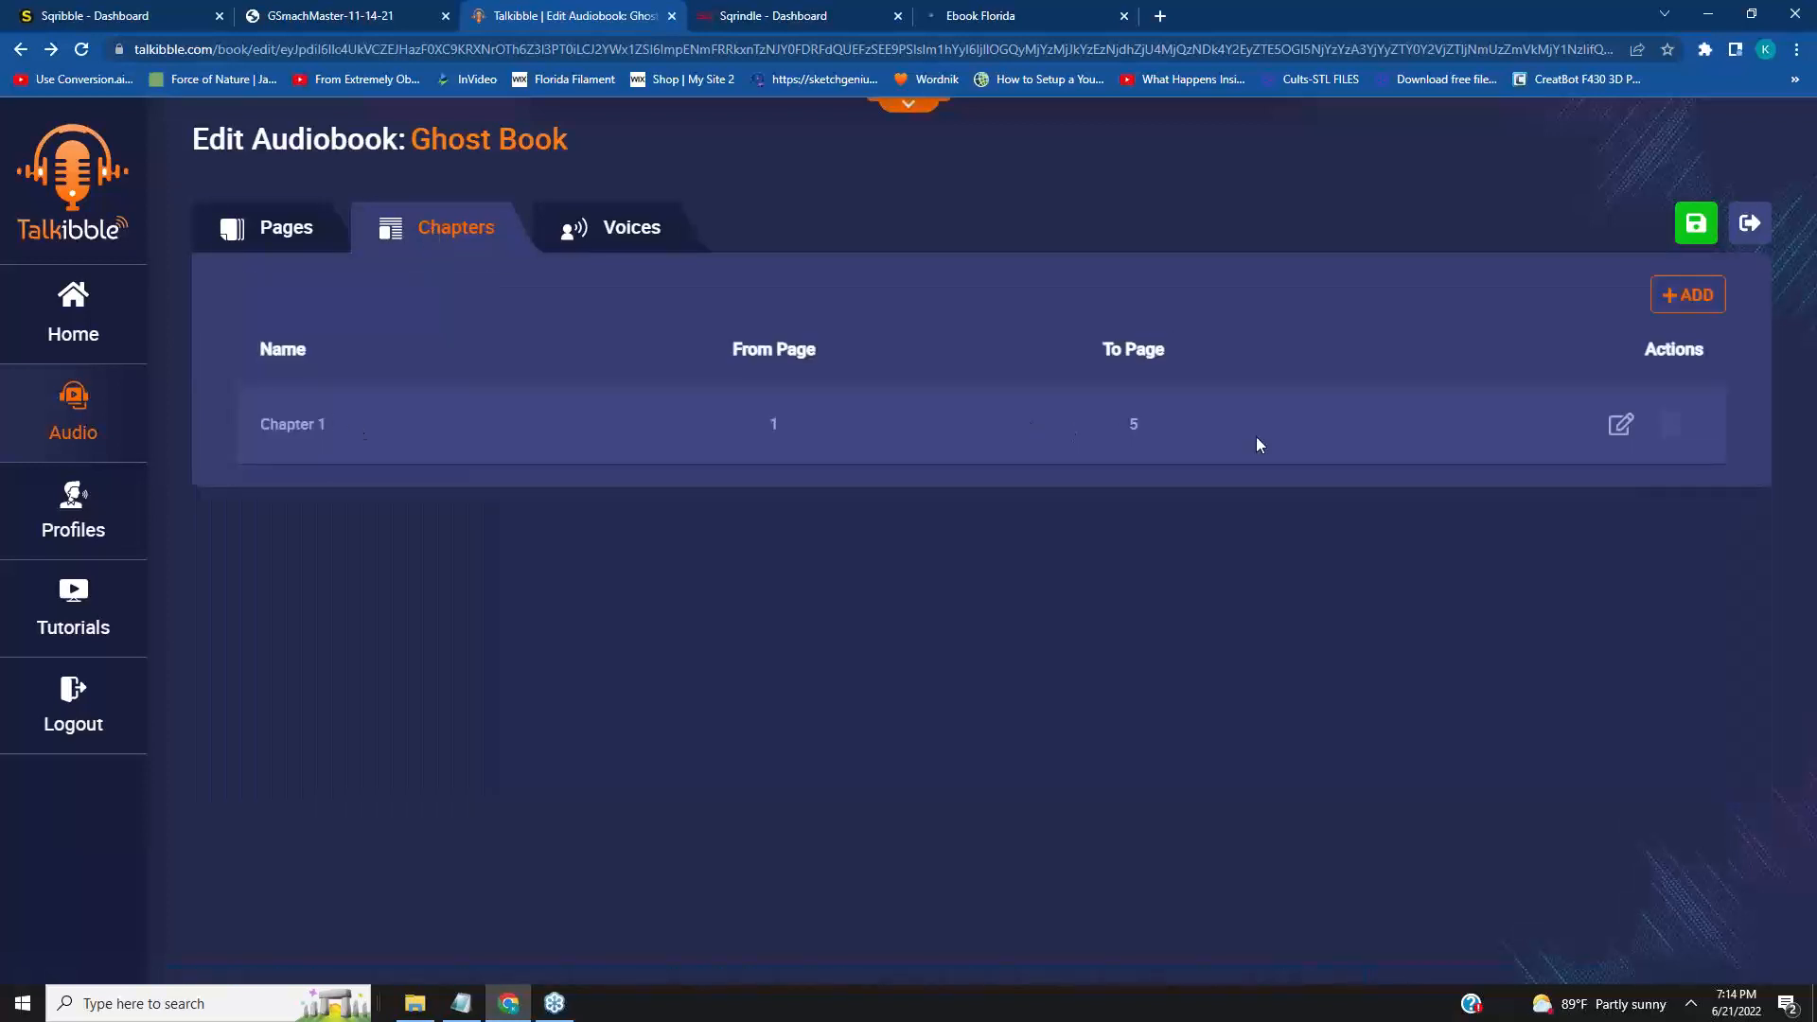
left_click(1680, 303)
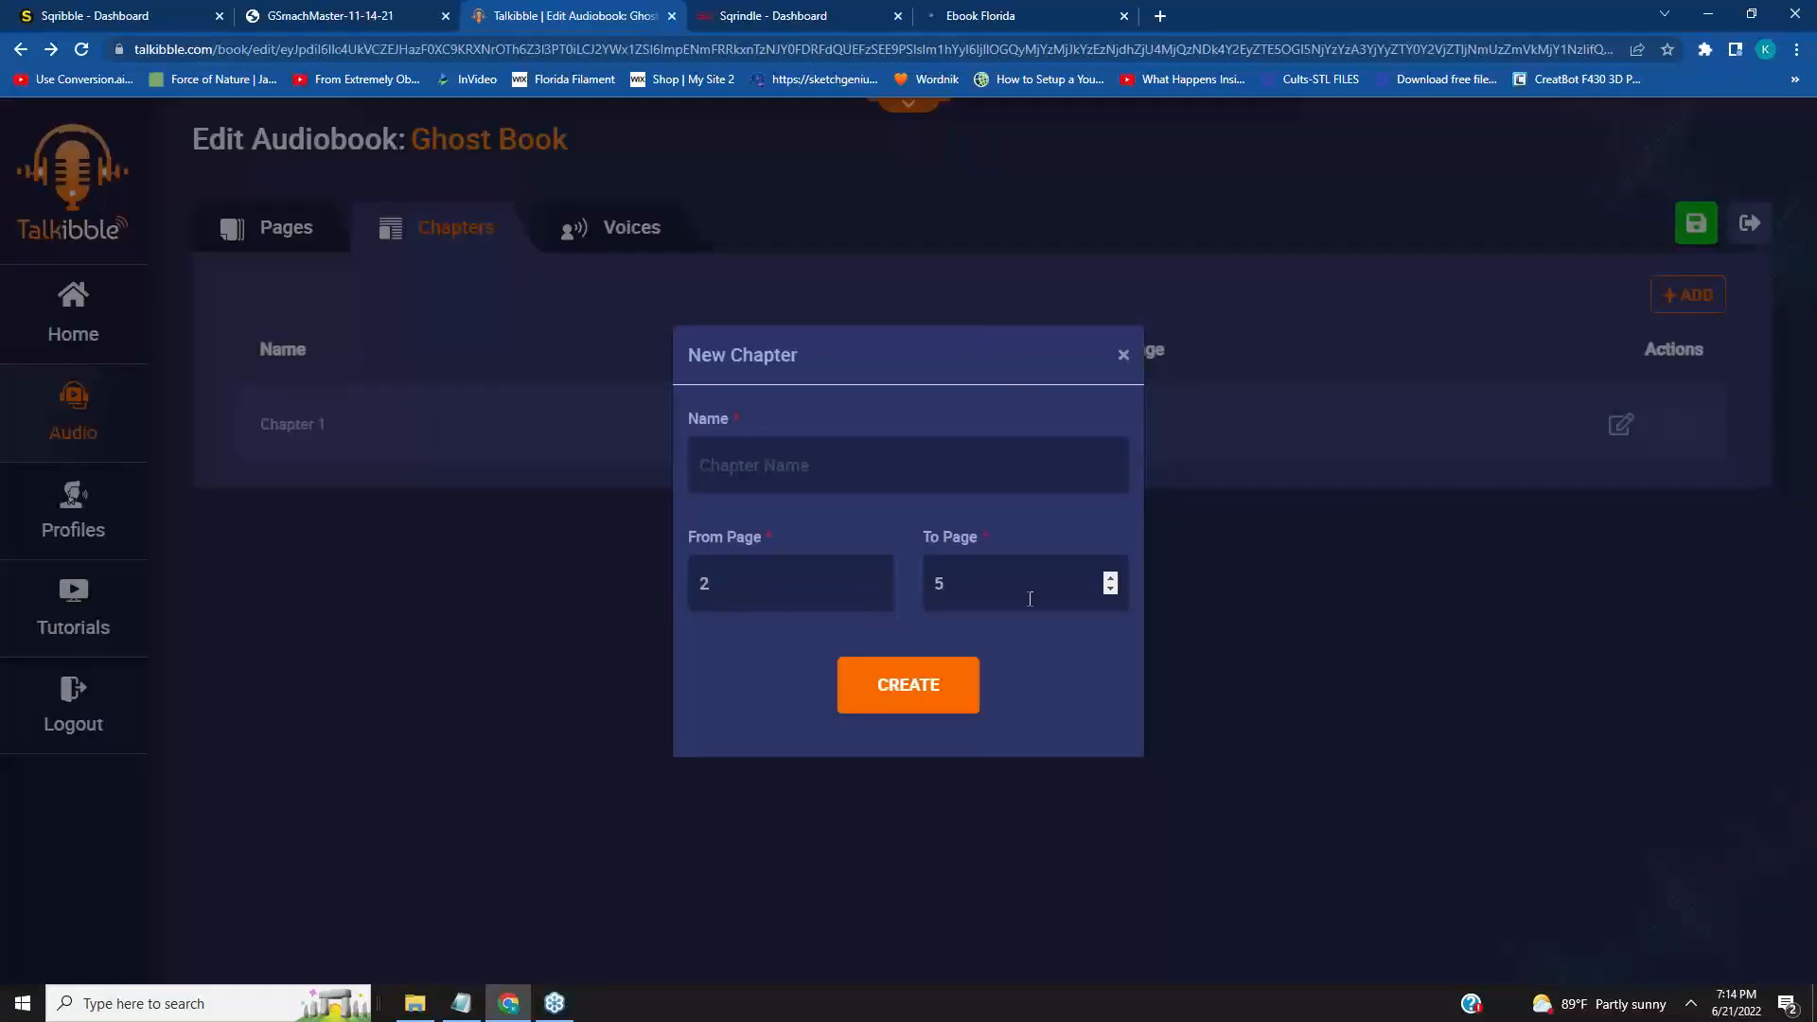
left_click(1111, 590)
left_click(1112, 589)
left_click(942, 687)
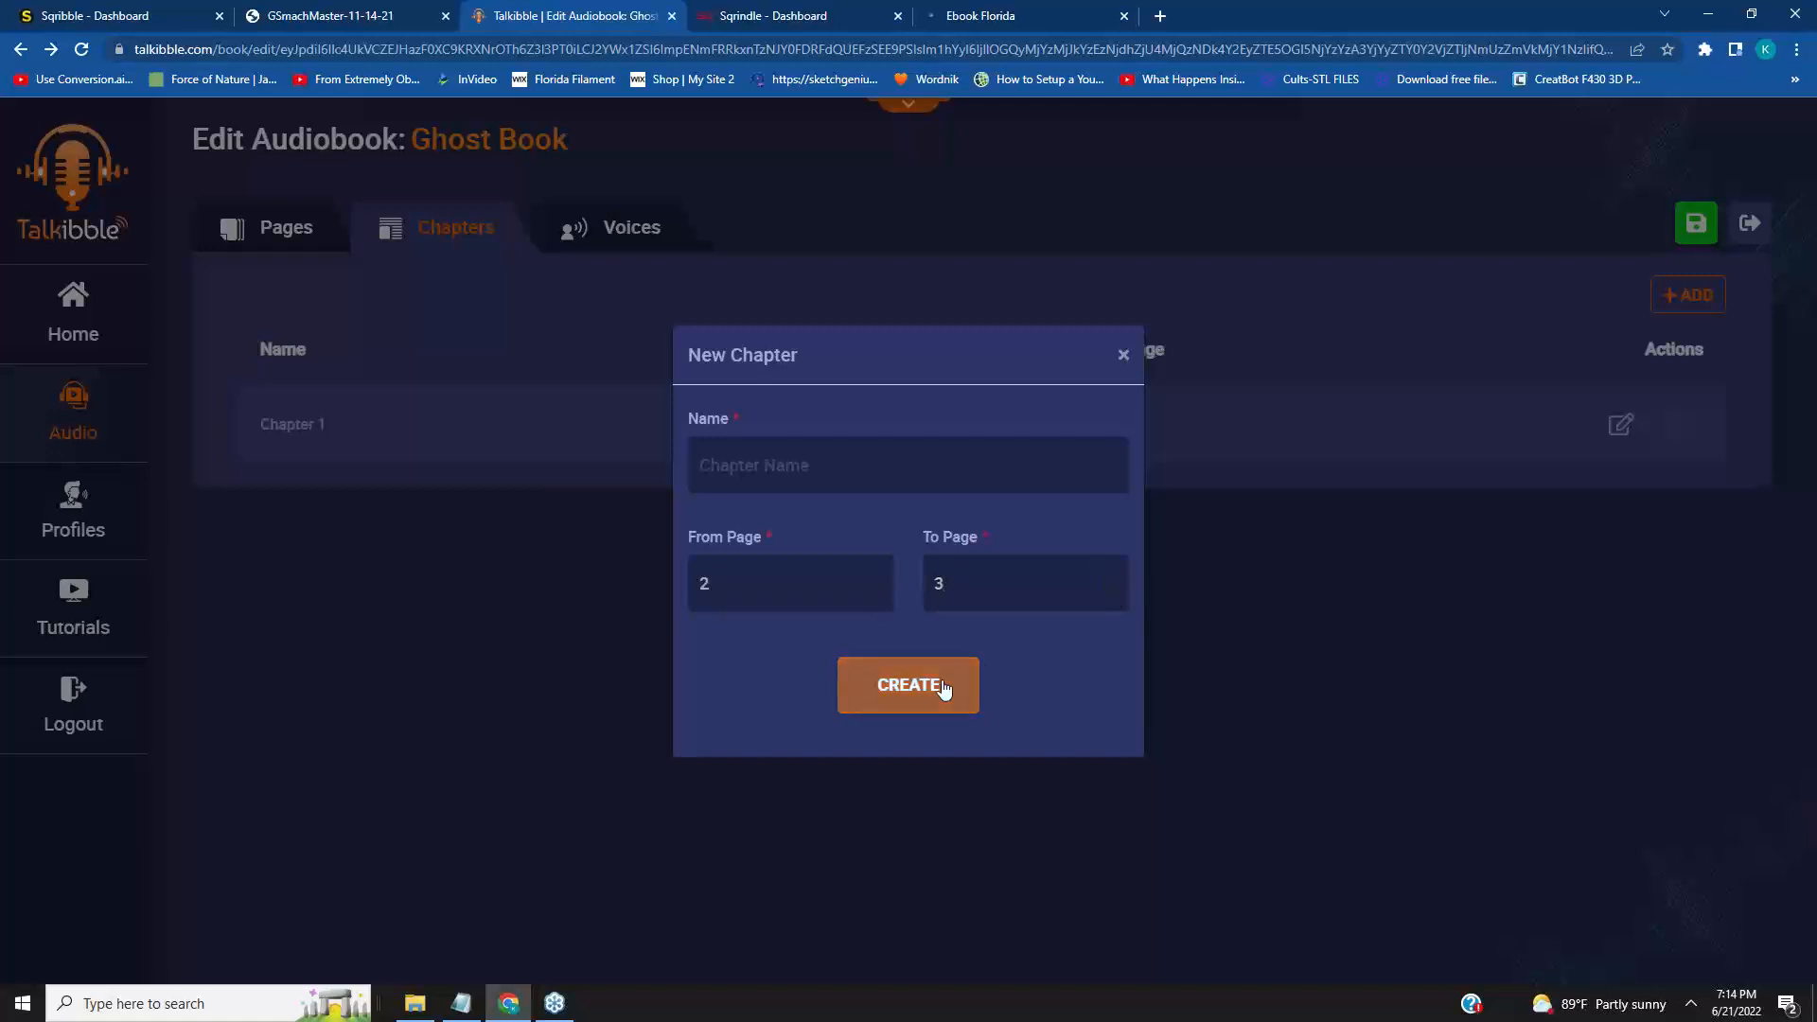
left_click(799, 468)
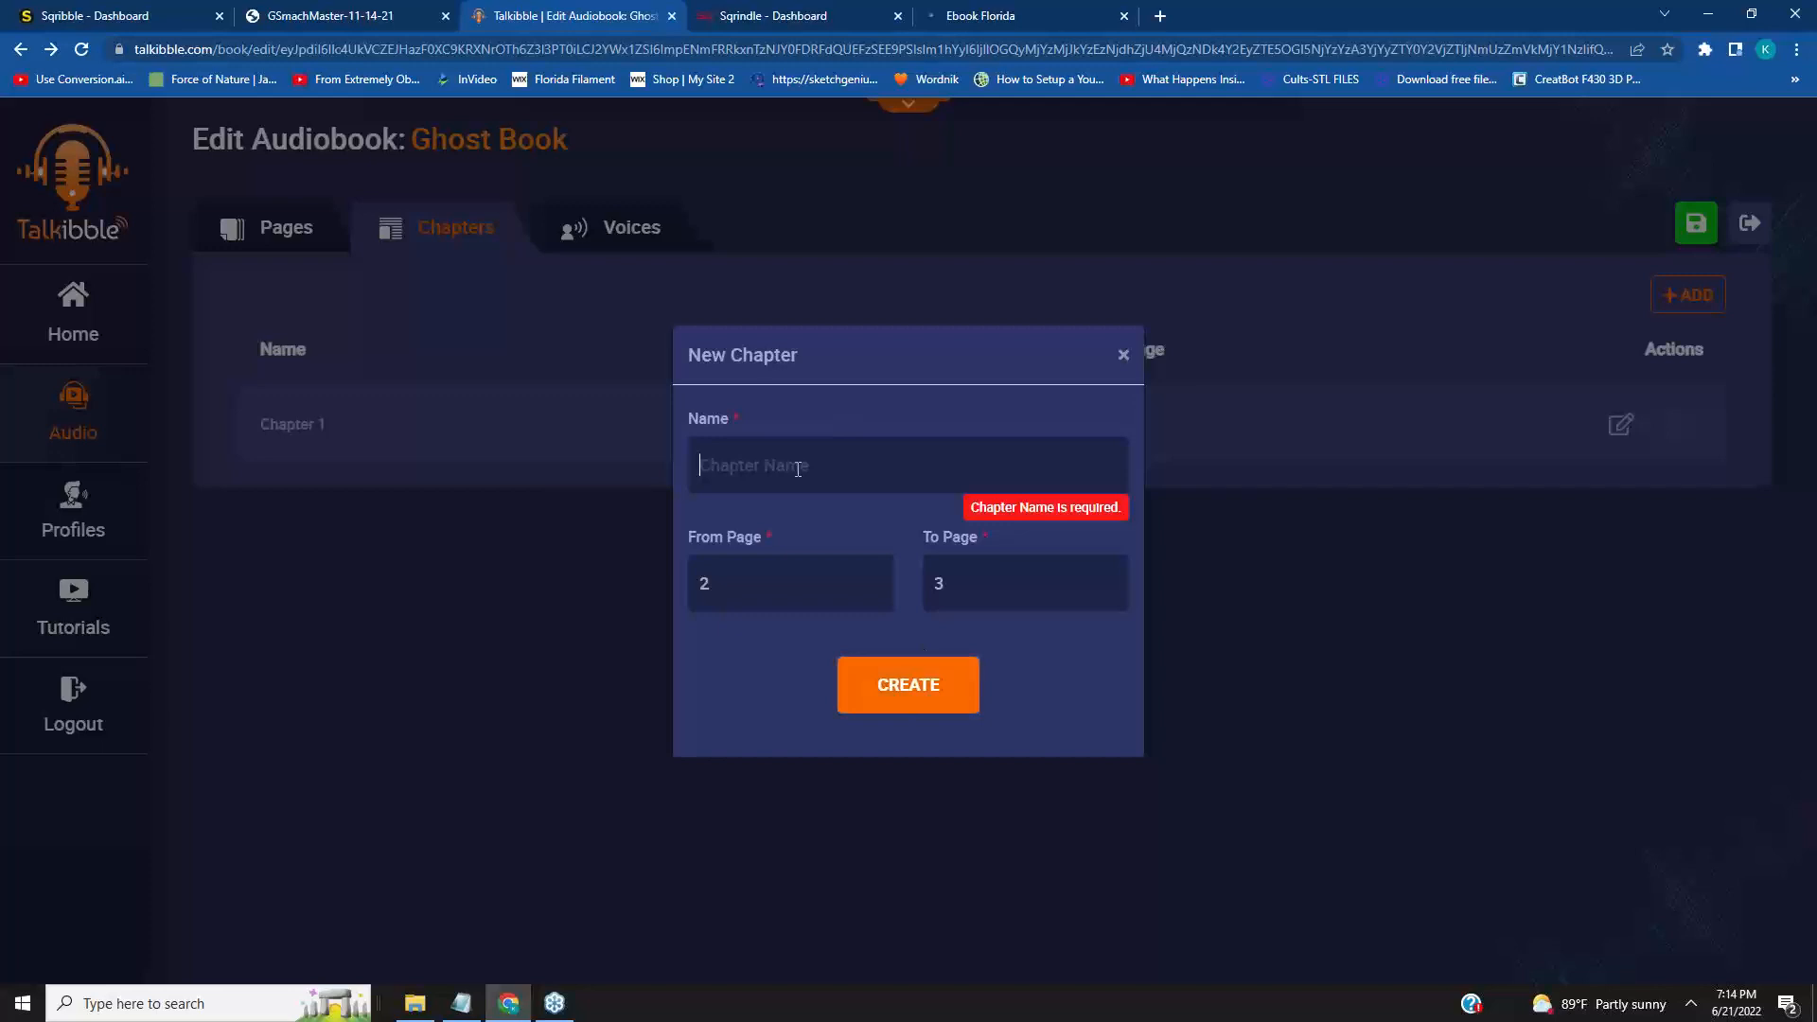
type("2")
left_click(900, 684)
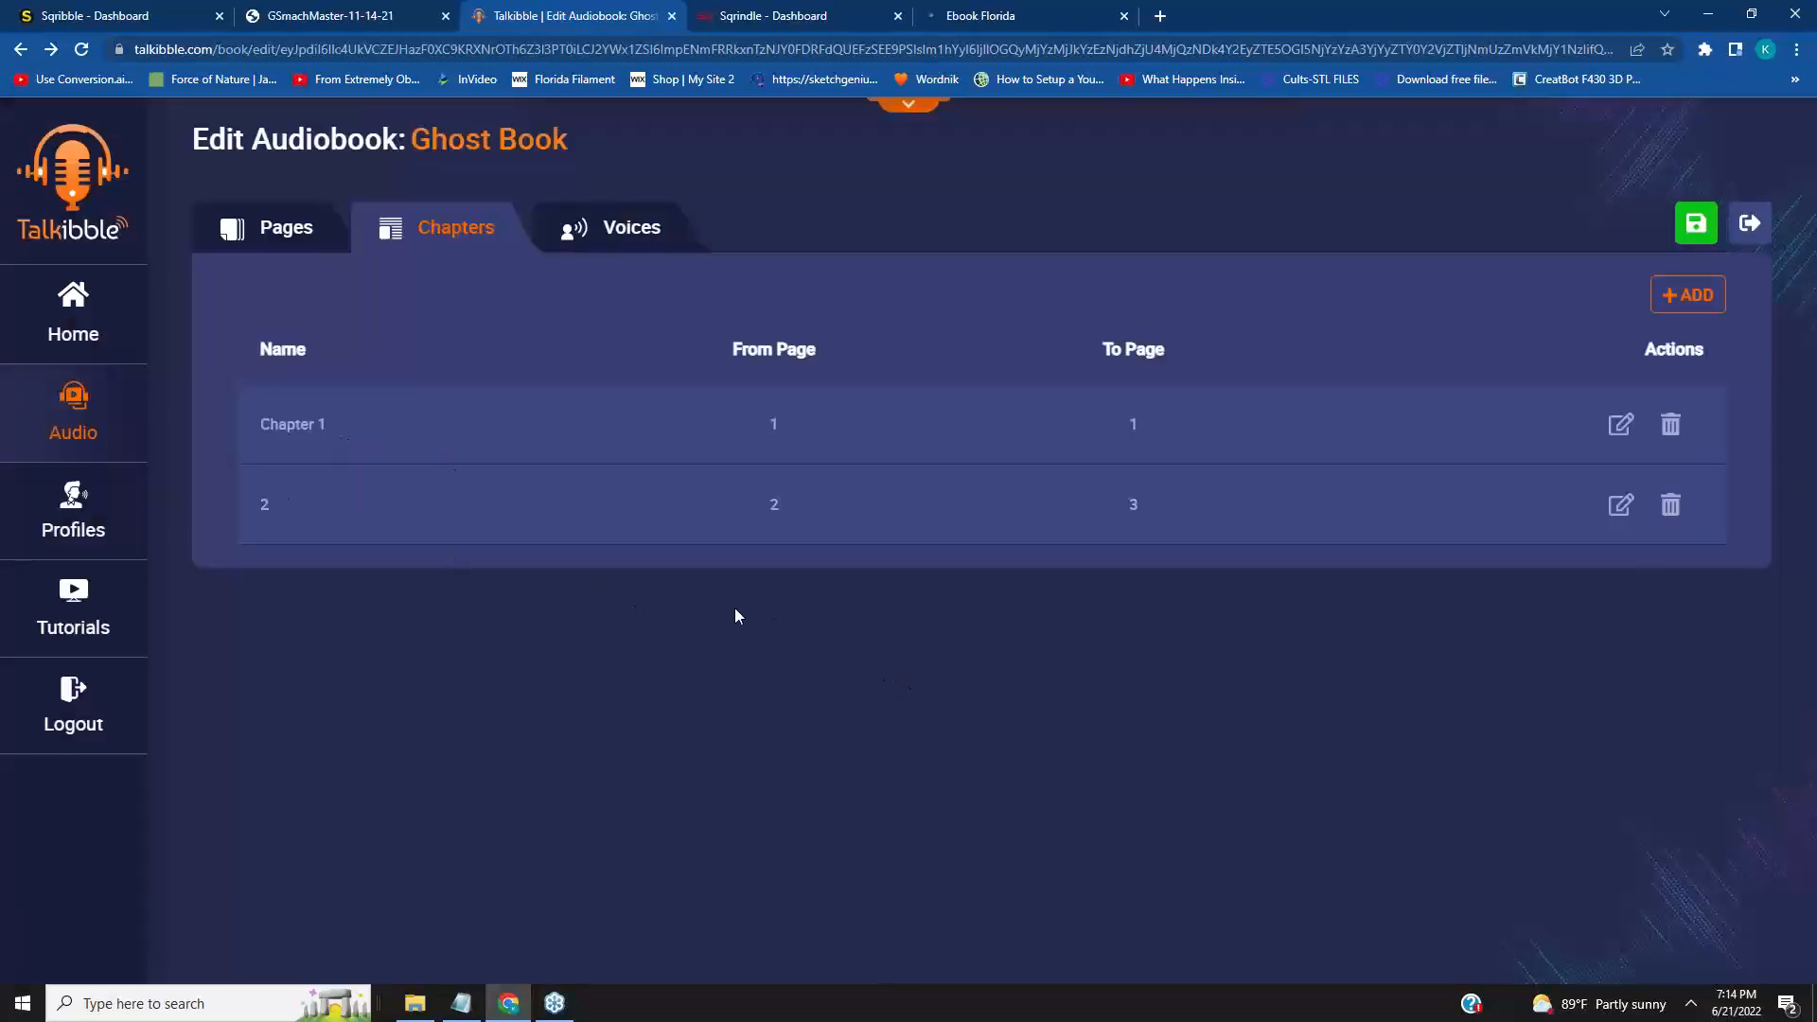
Add a chapter named Chapter 3 covering pages 4 to 5 and save the audiobook.
left_click(1706, 290)
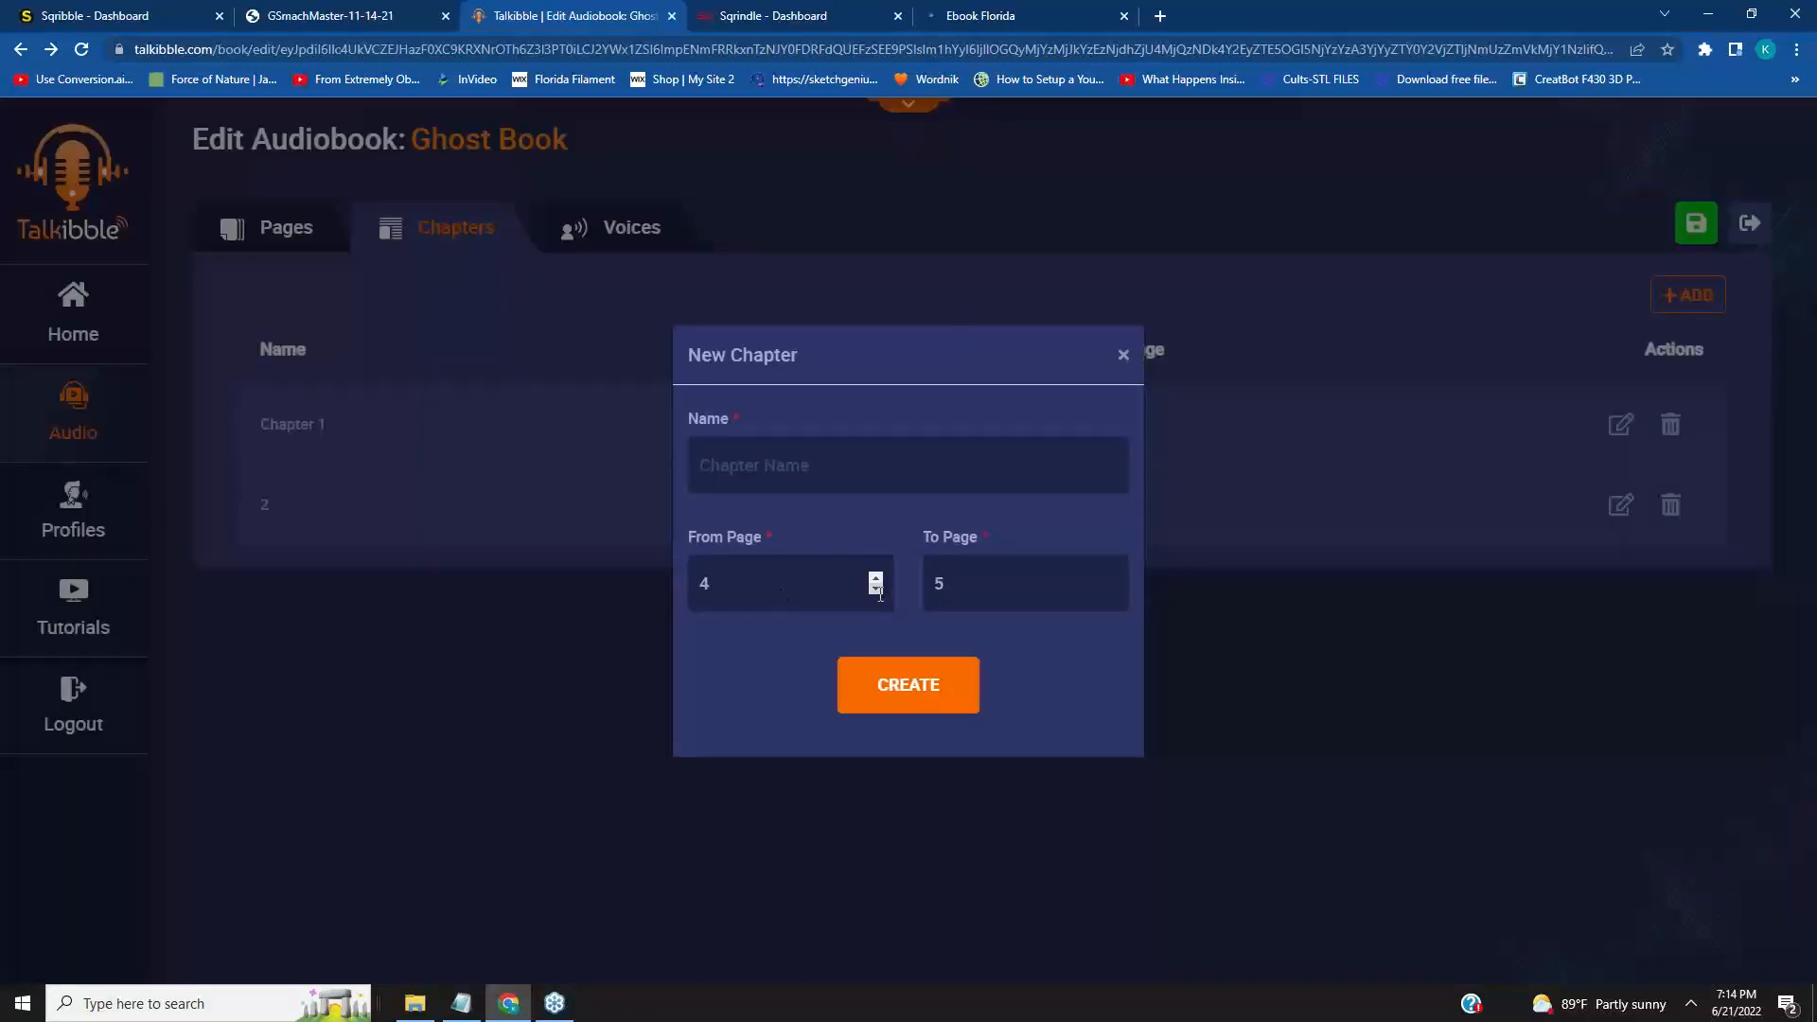
left_click(908, 701)
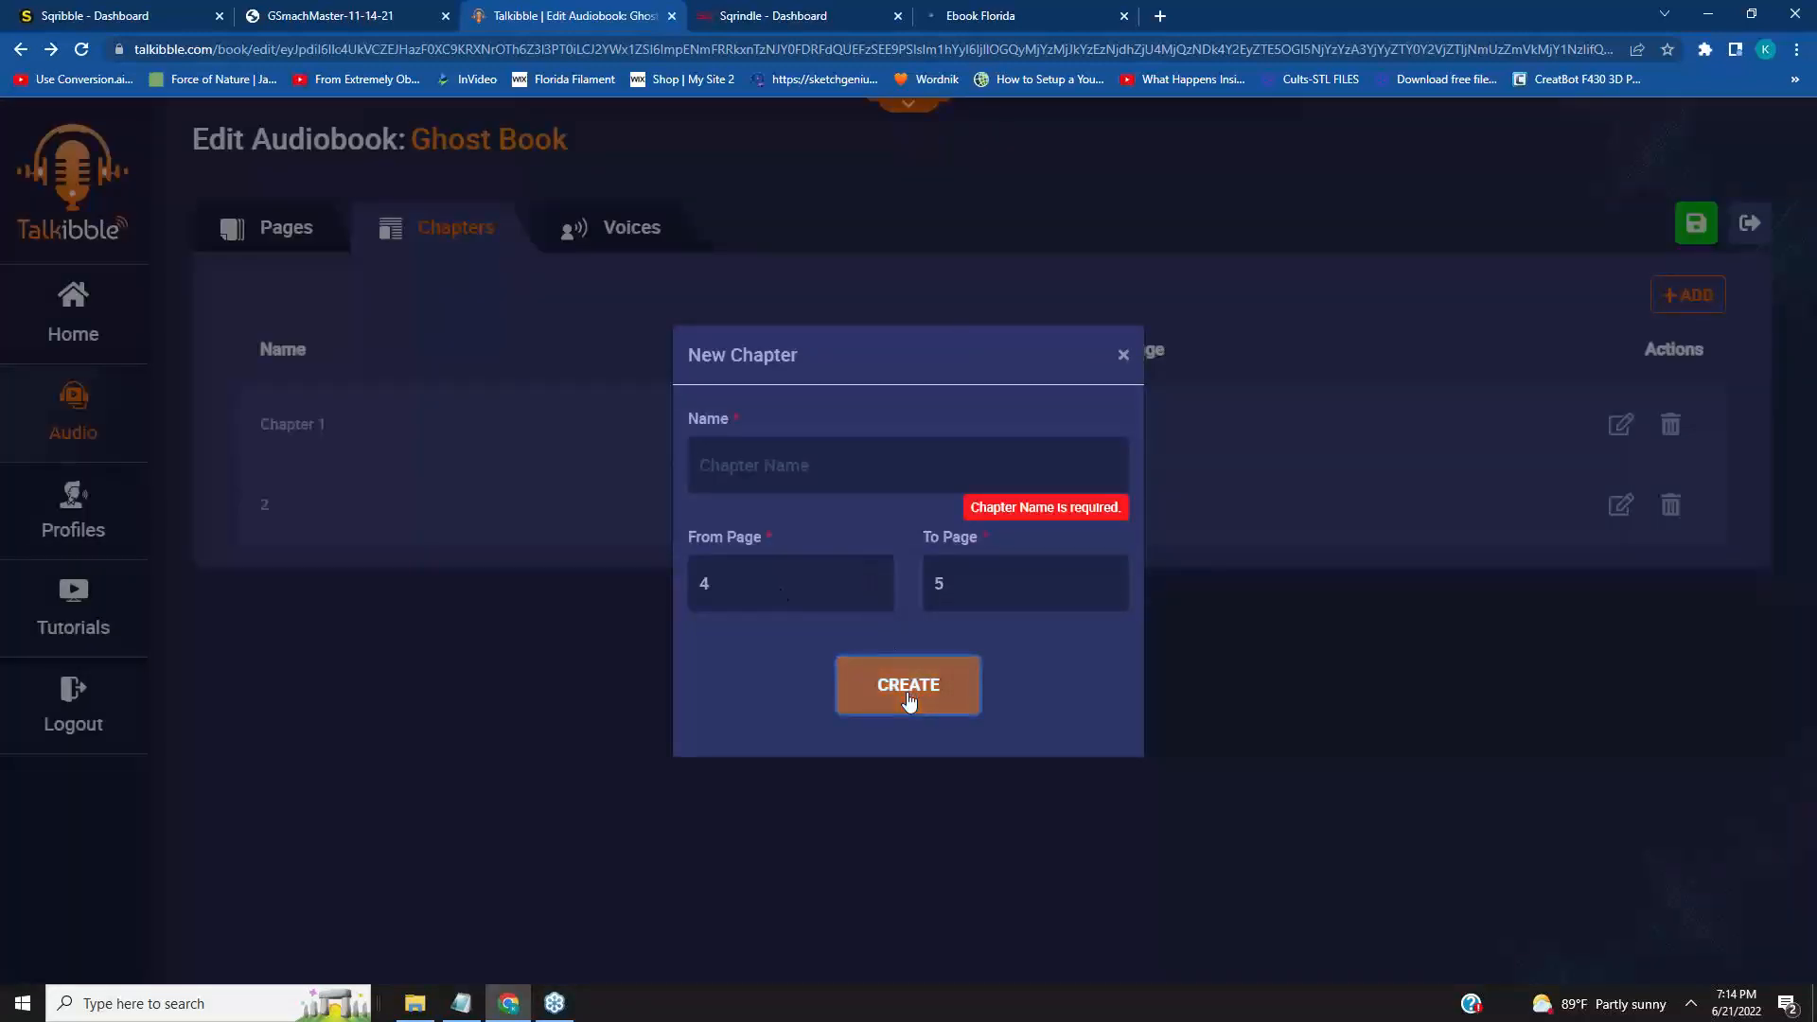
left_click(810, 463)
type("3")
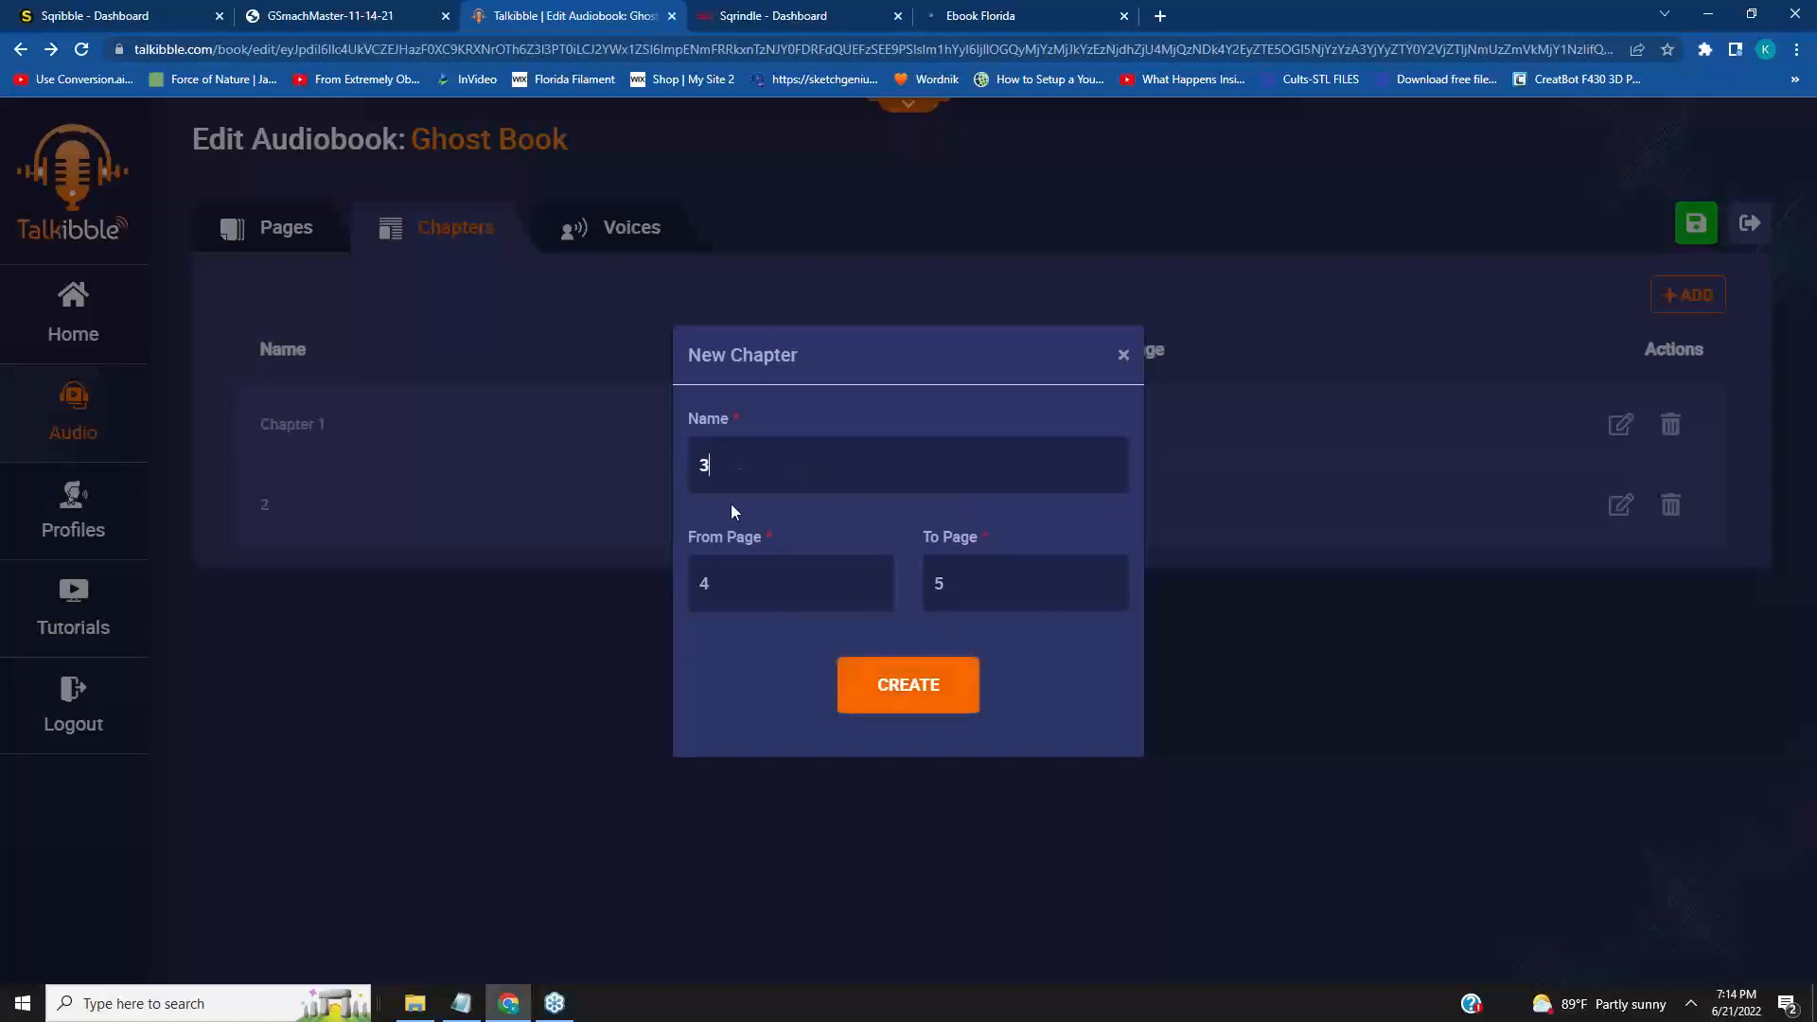
key("BackSpace")
type("Chapter 3")
left_click(909, 697)
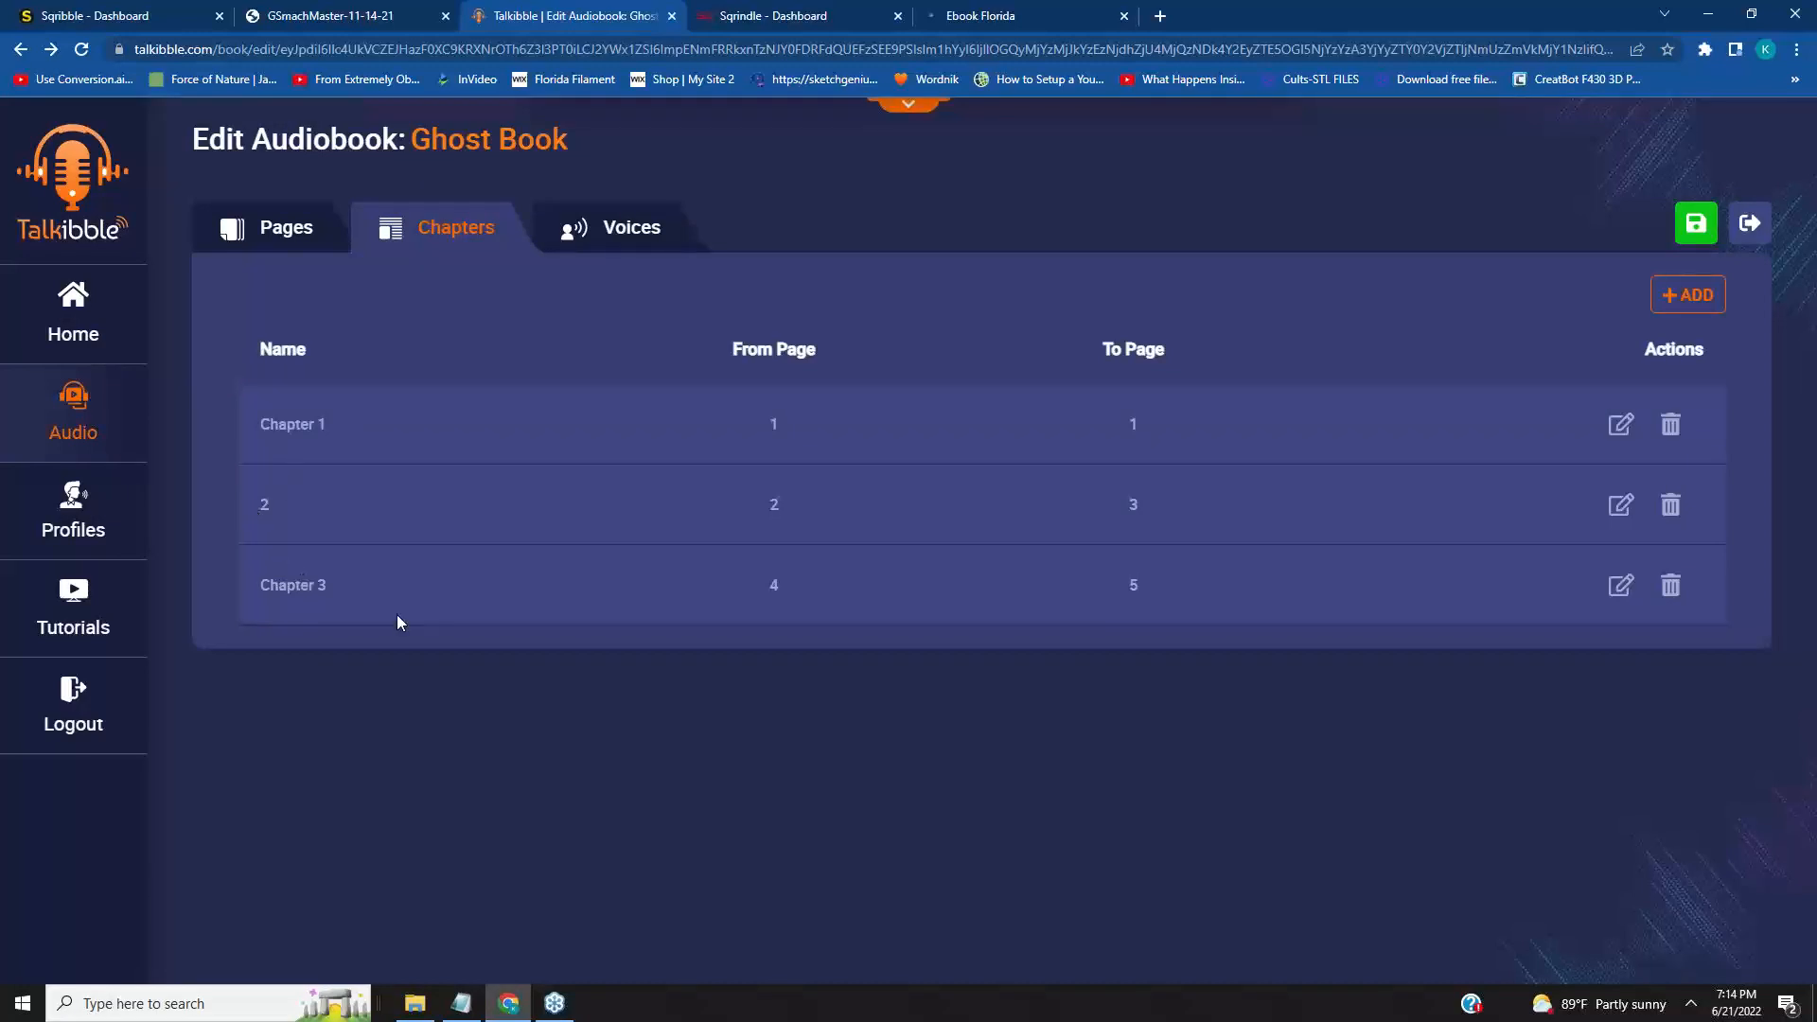
left_click(1694, 232)
Check the page layout of chapters 1 and 2 in the Ghost Book's page list.
left_click(291, 238)
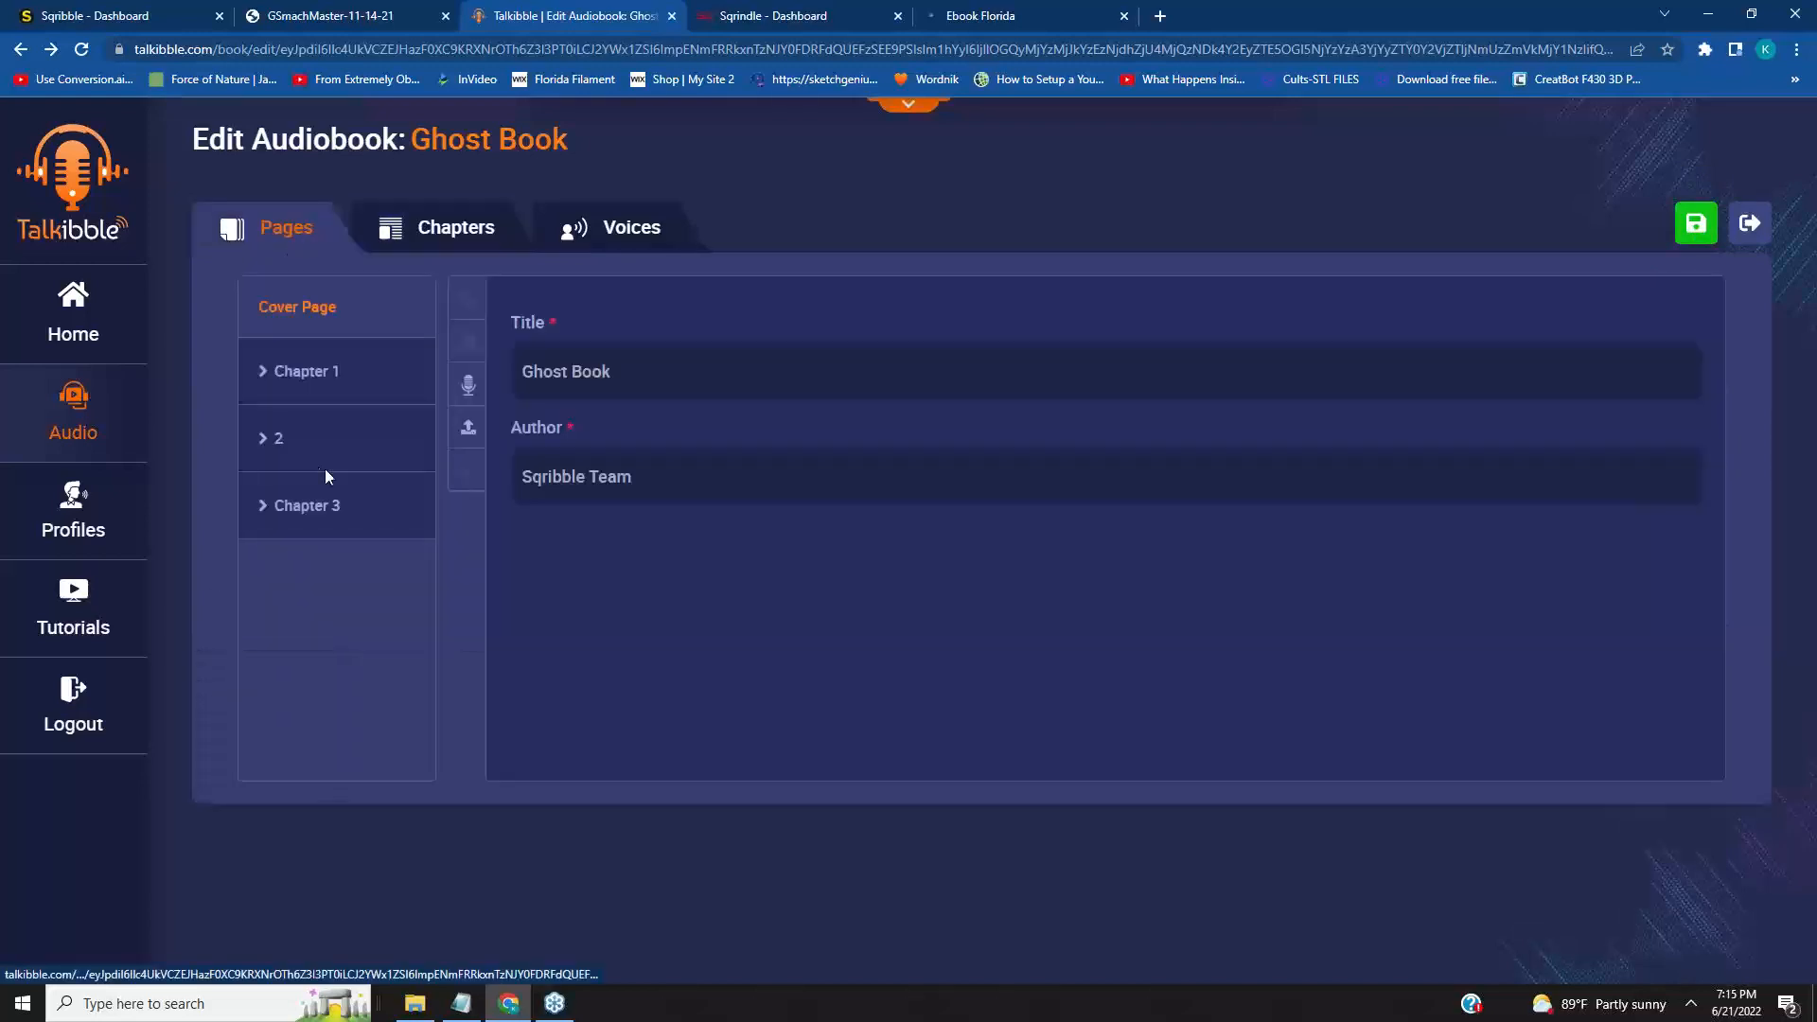
left_click(296, 440)
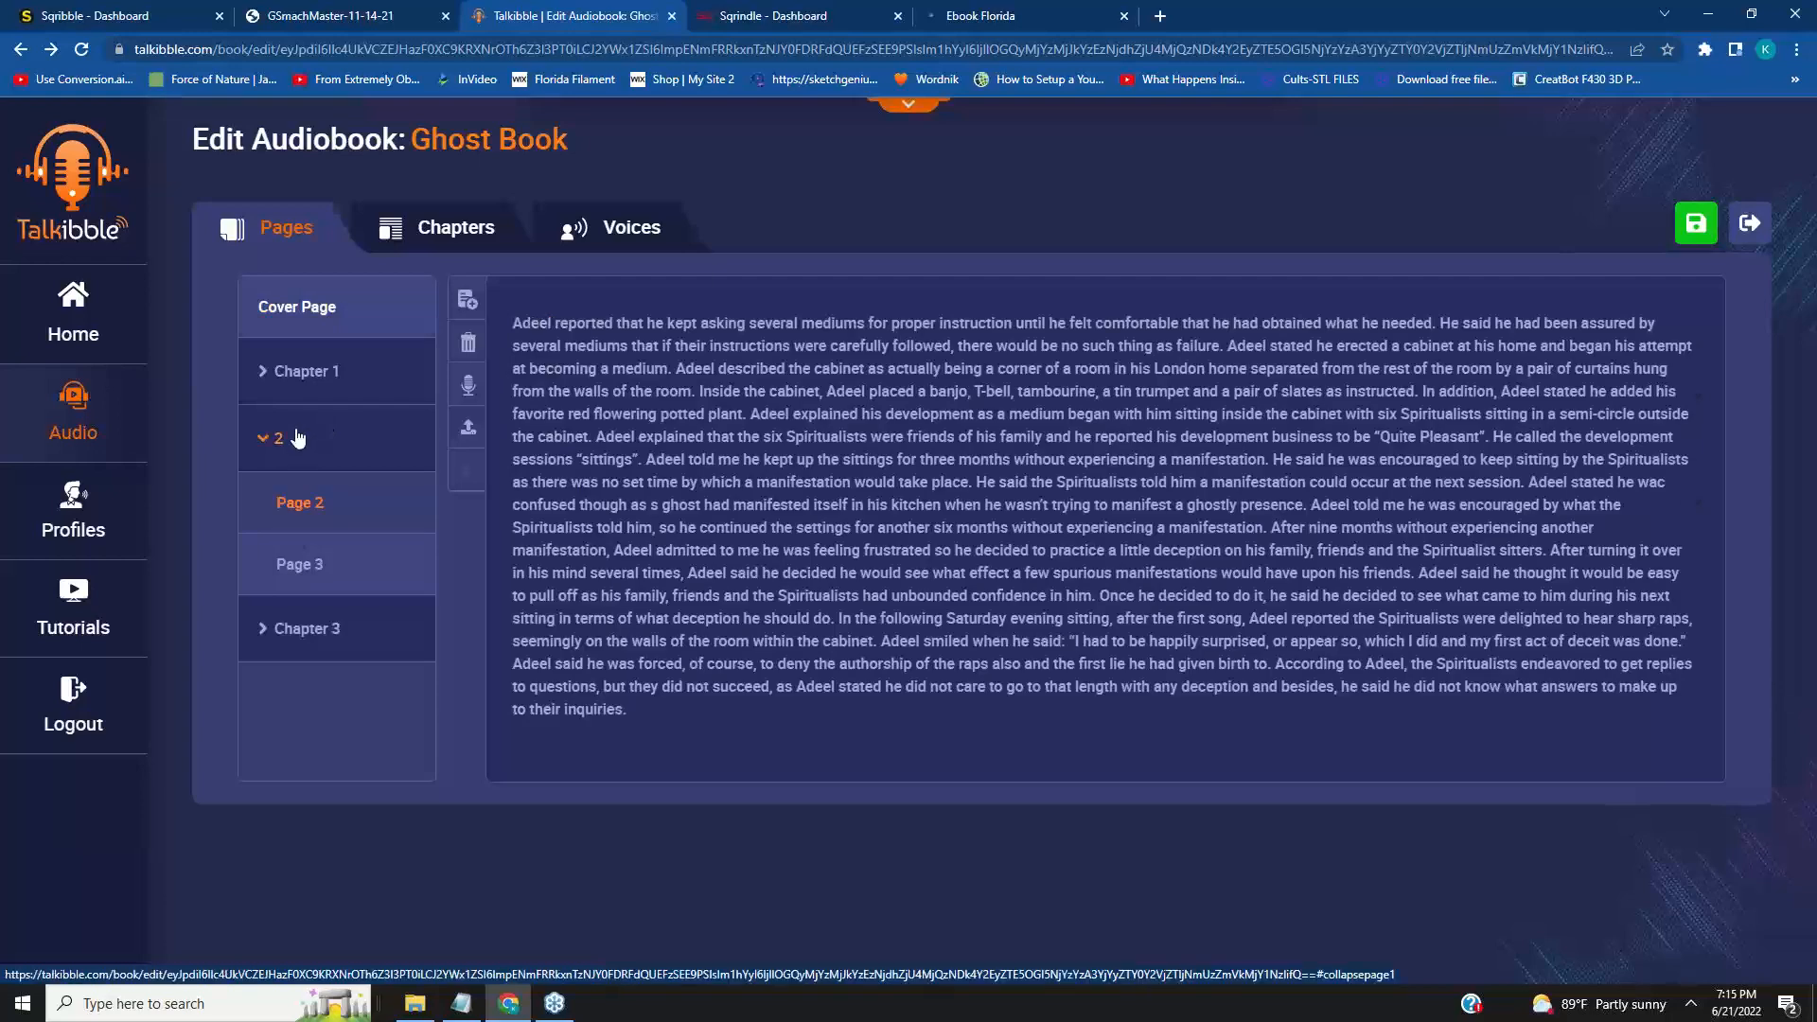
left_click(313, 567)
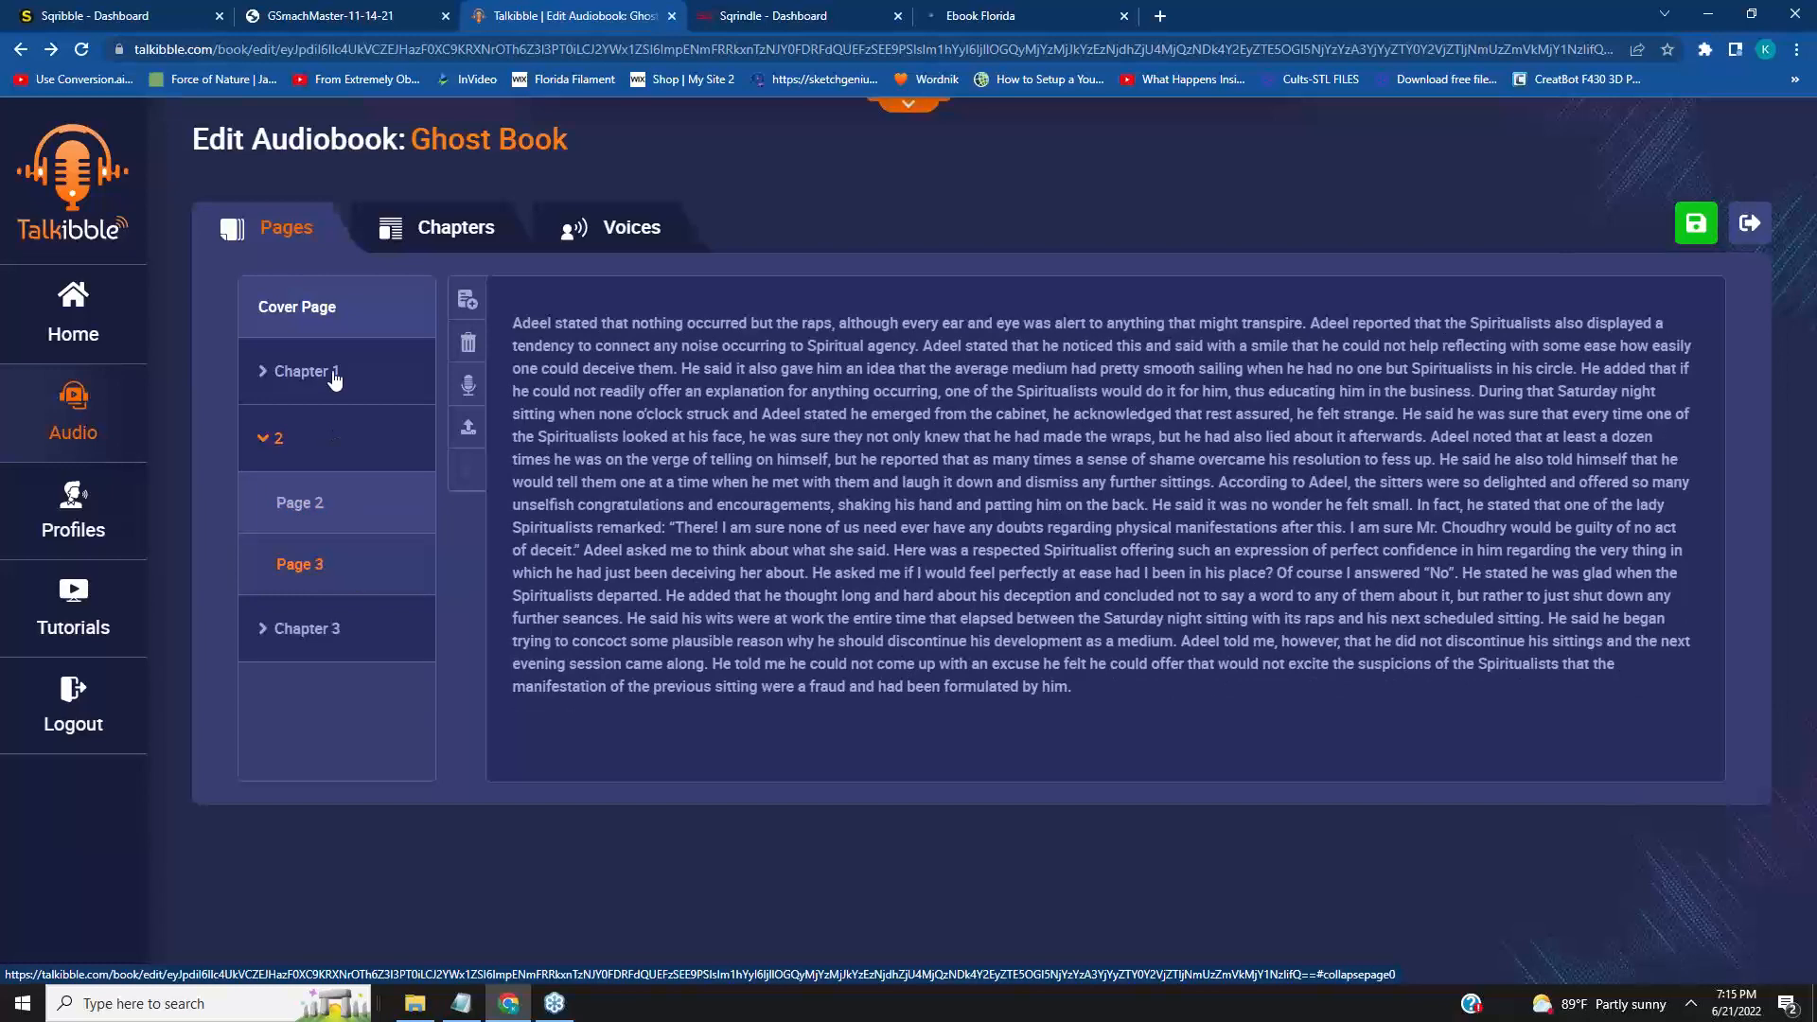
left_click(333, 374)
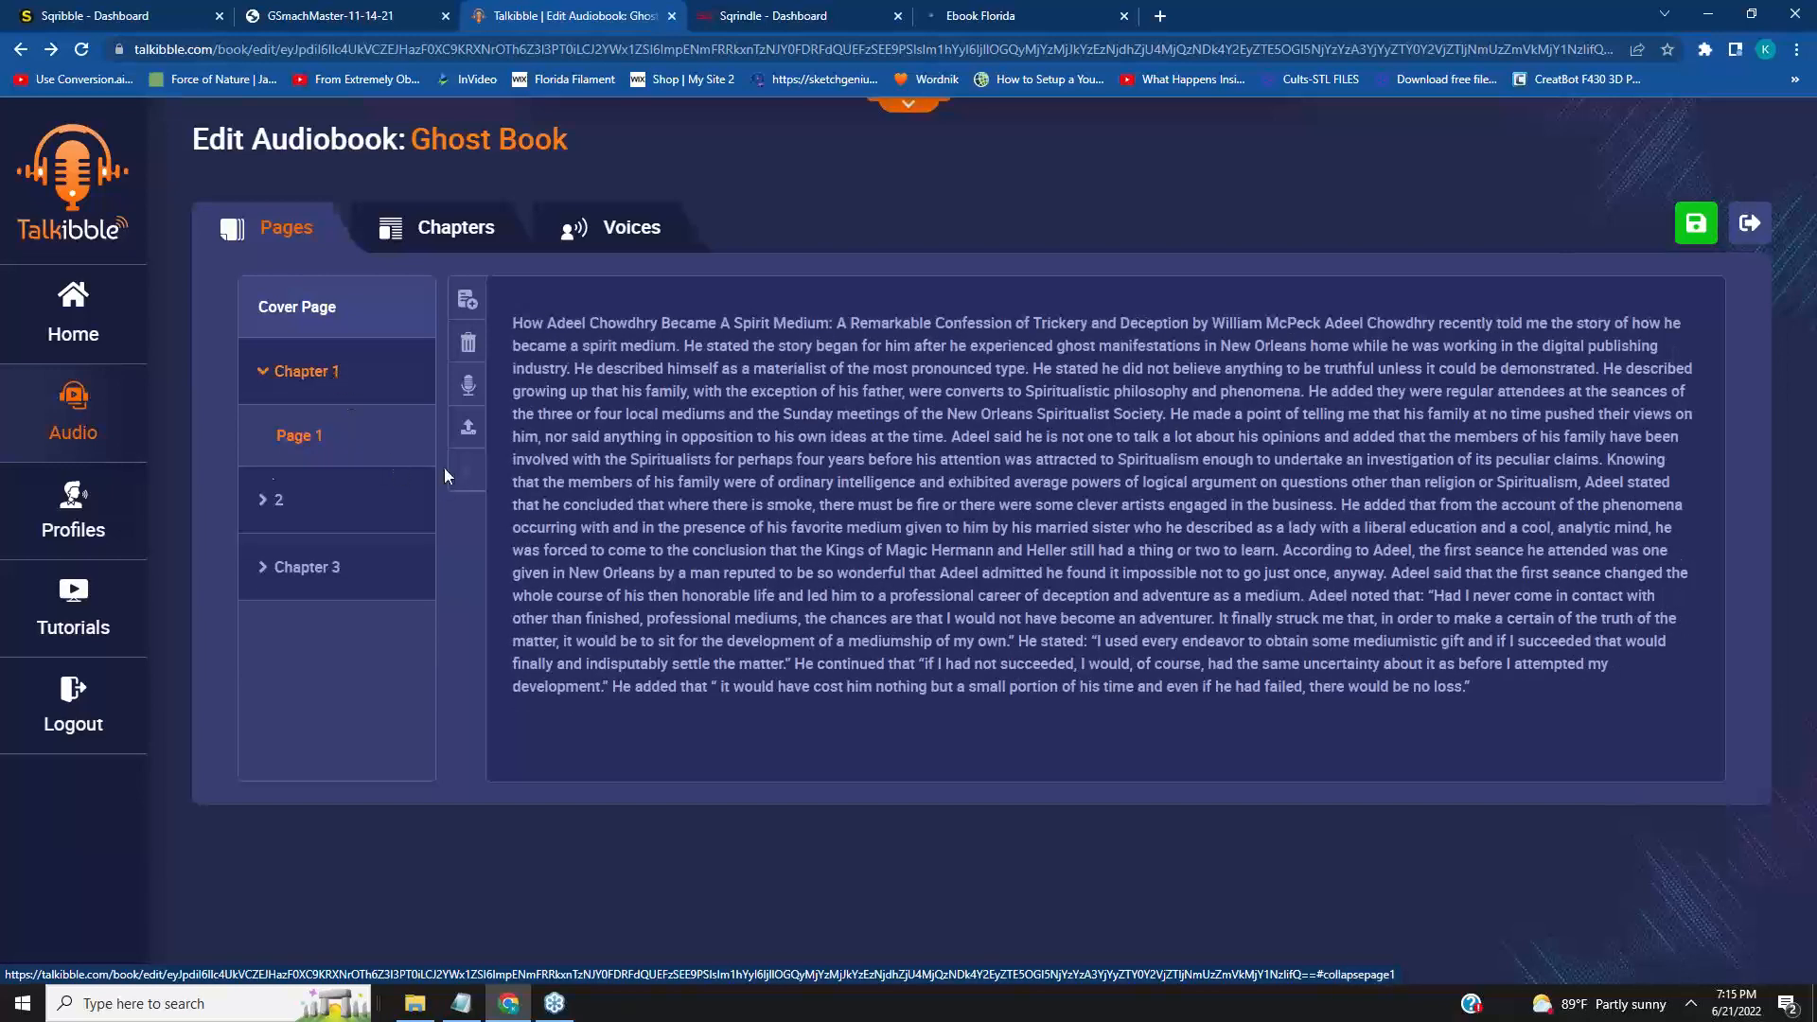
left_click(287, 506)
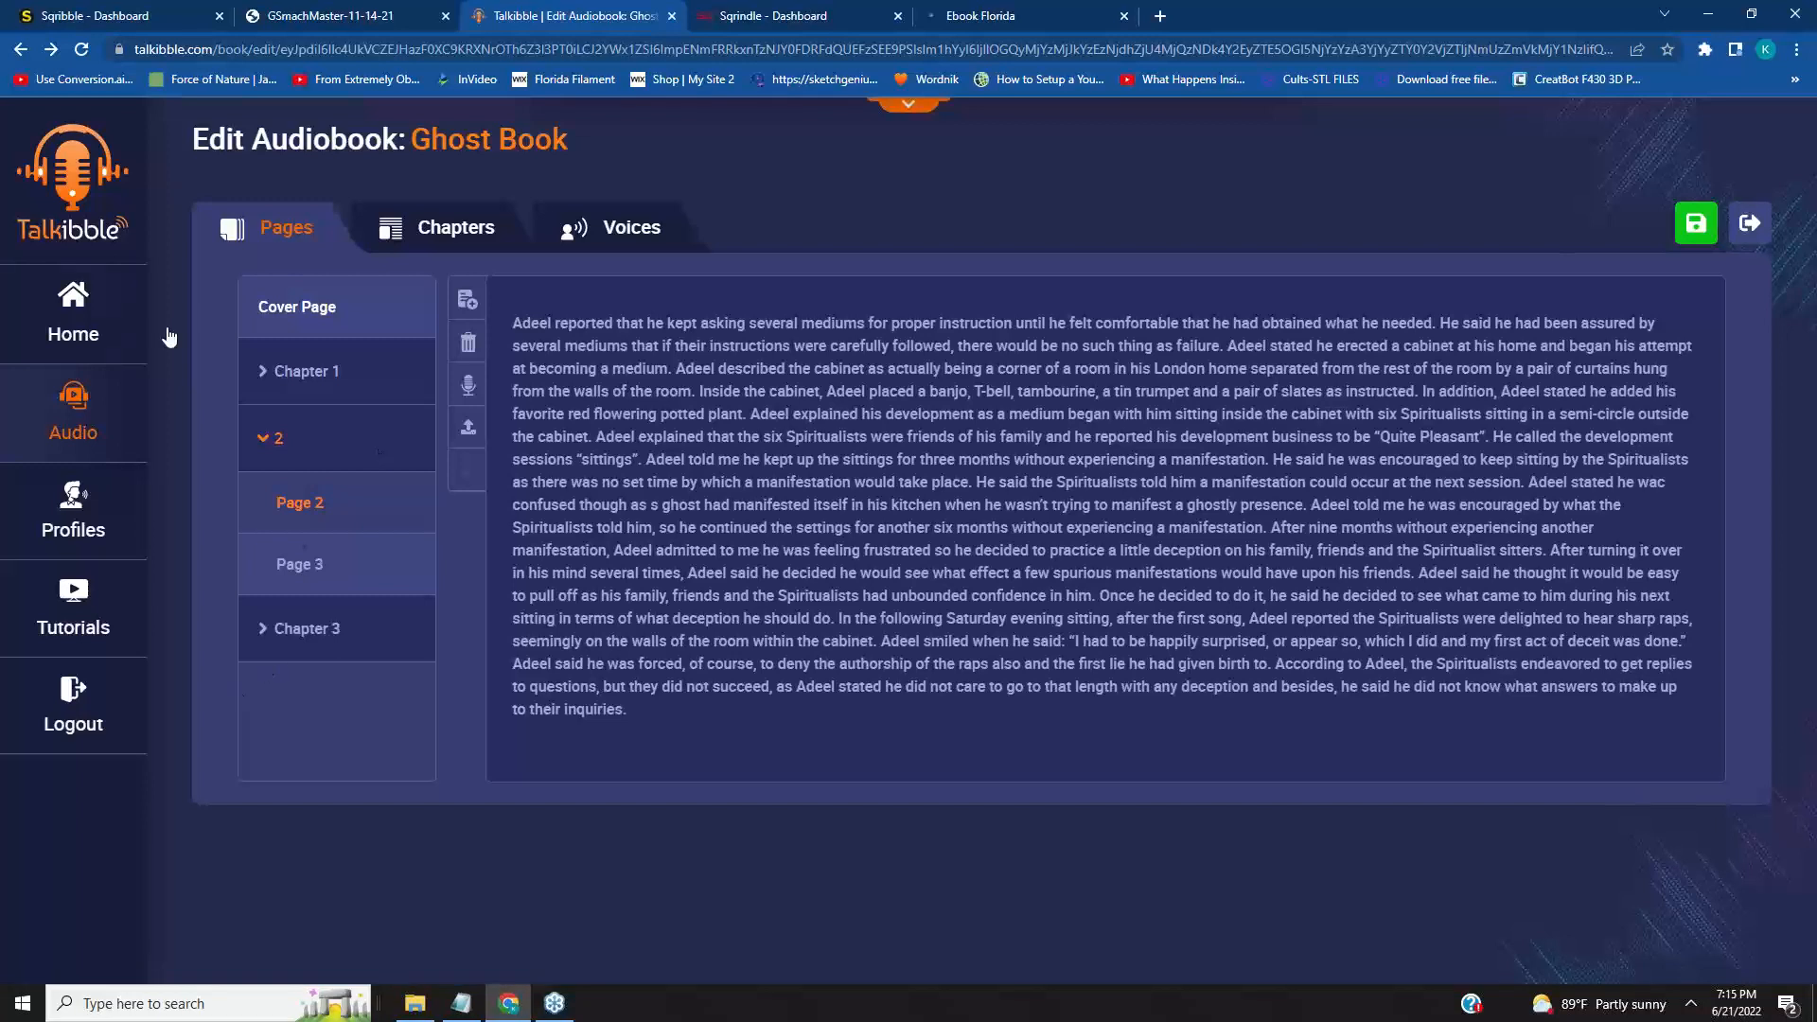
Leave the audiobook editor for the Talkibble home page, and switch to the Sqribble dashboard.
left_click(73, 333)
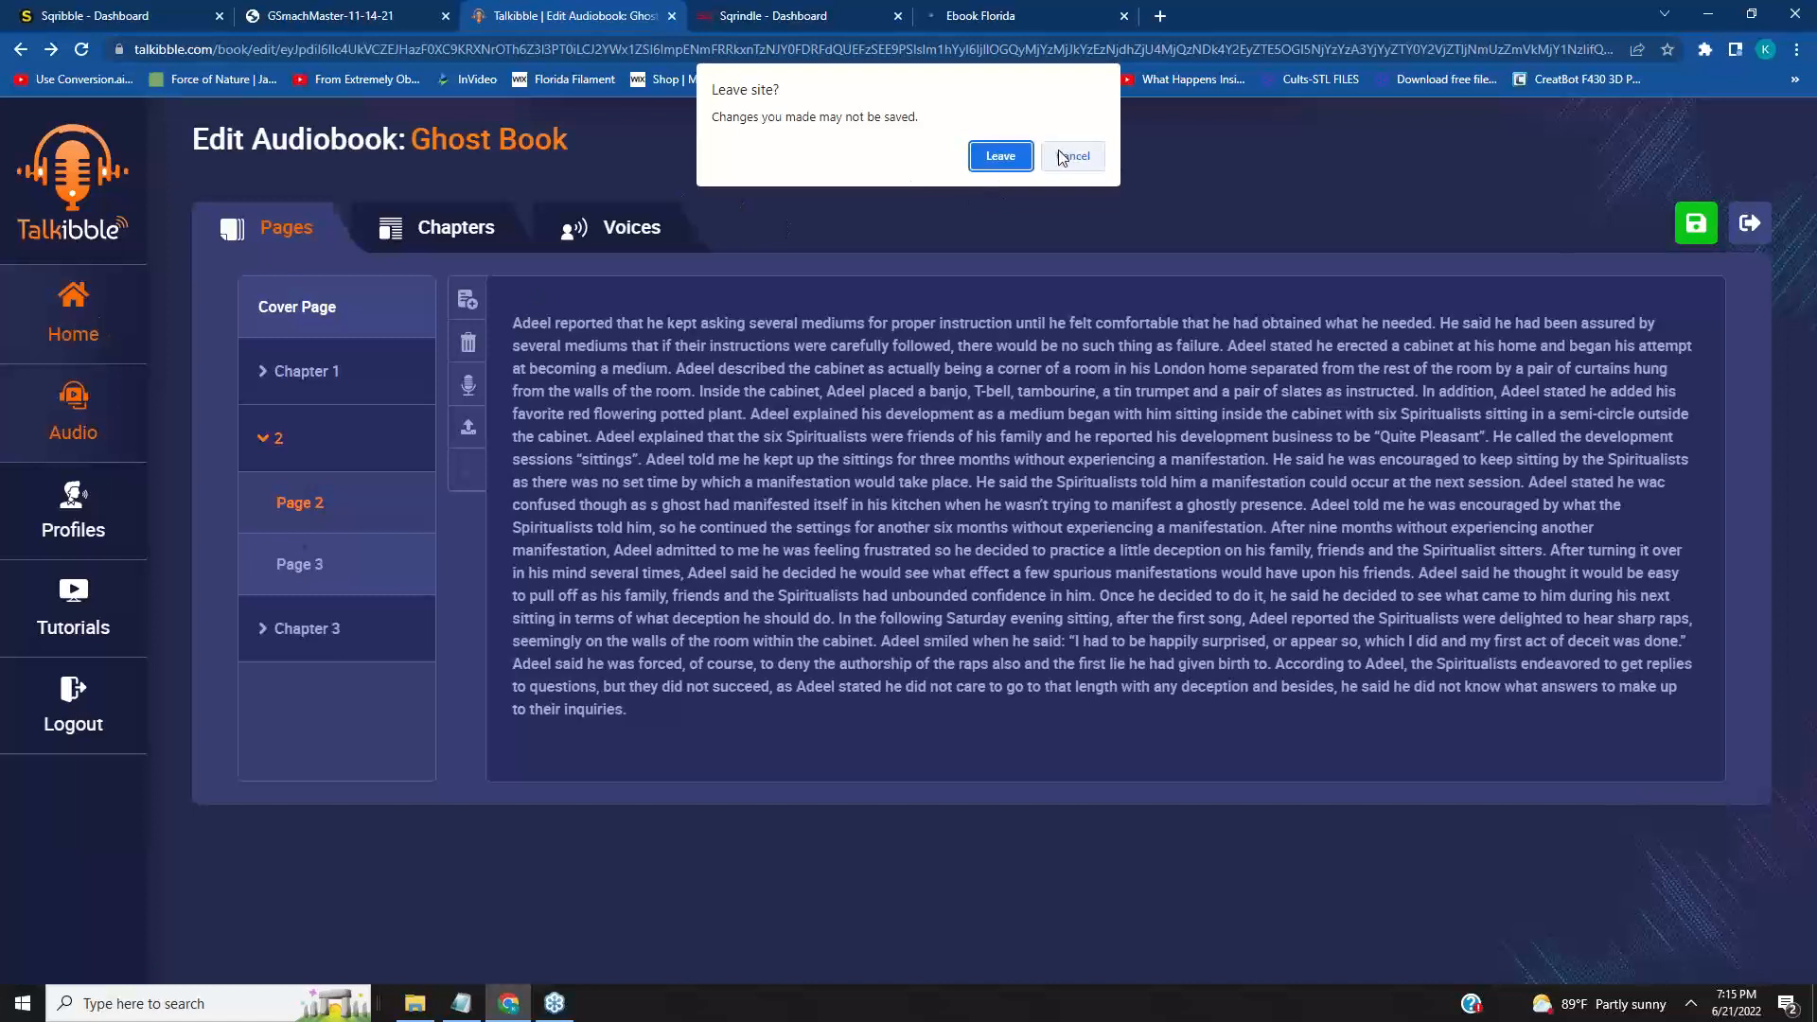
left_click(1000, 158)
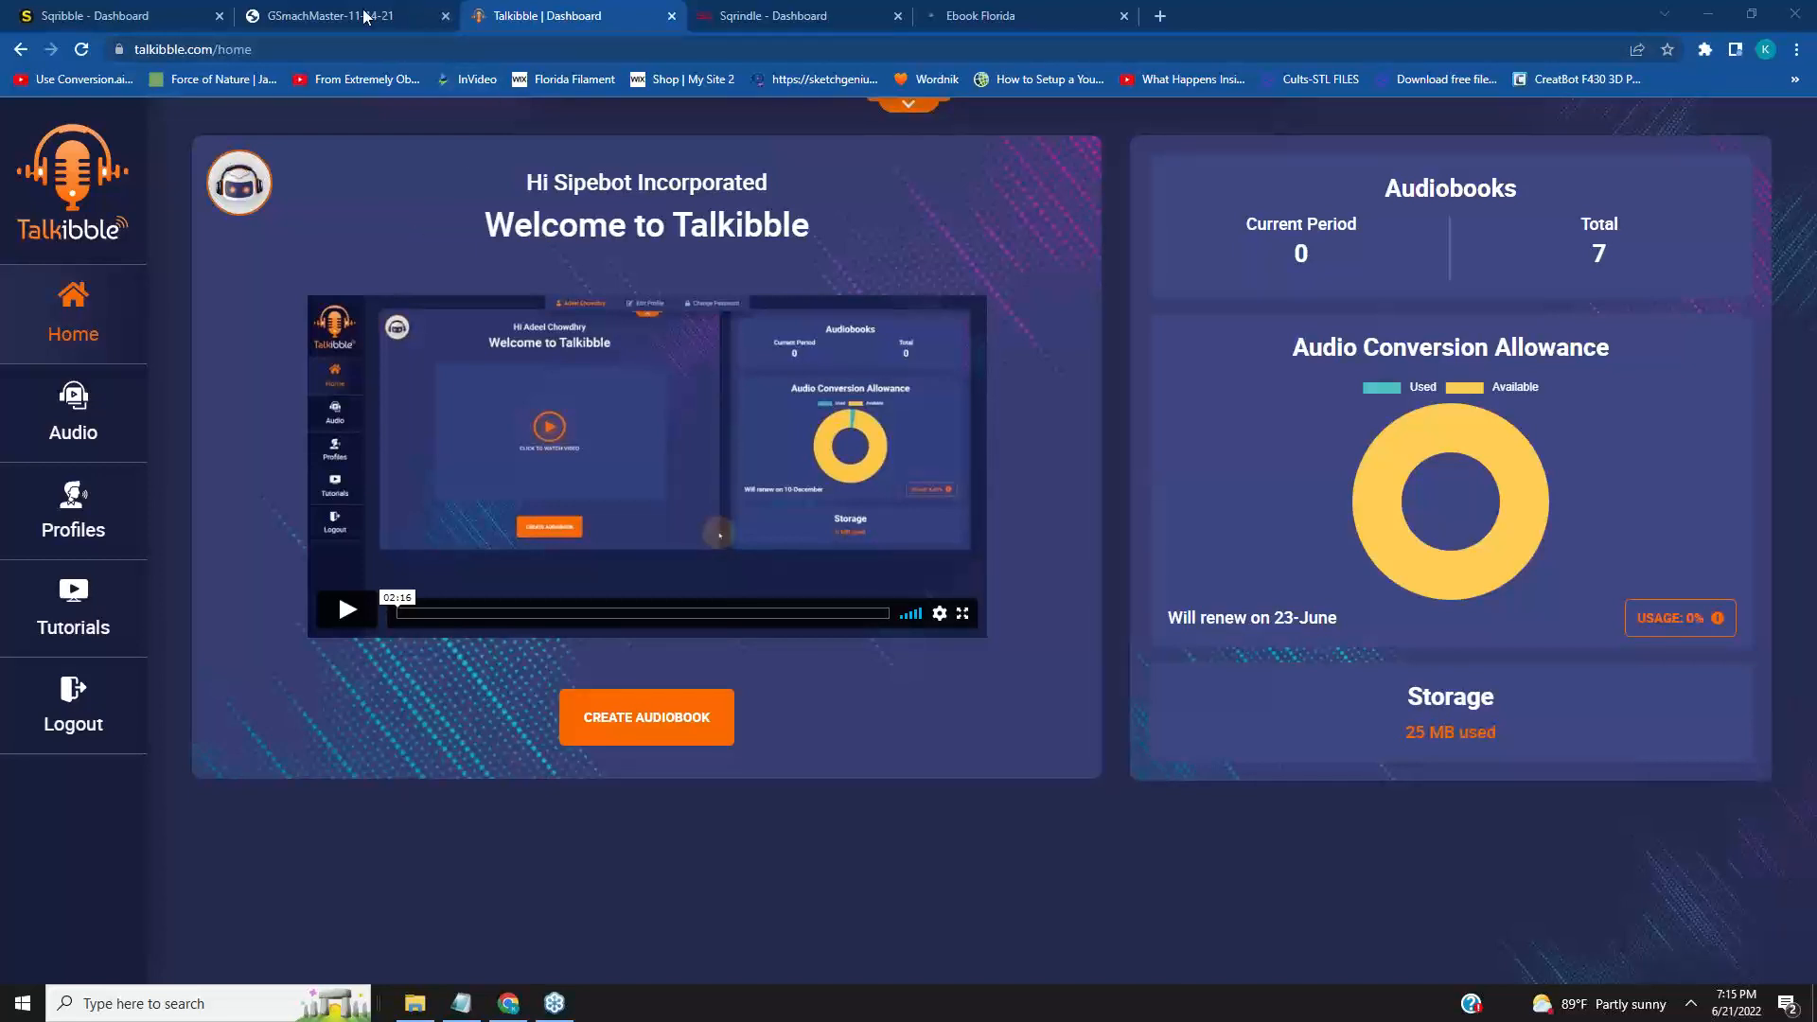
left_click(125, 16)
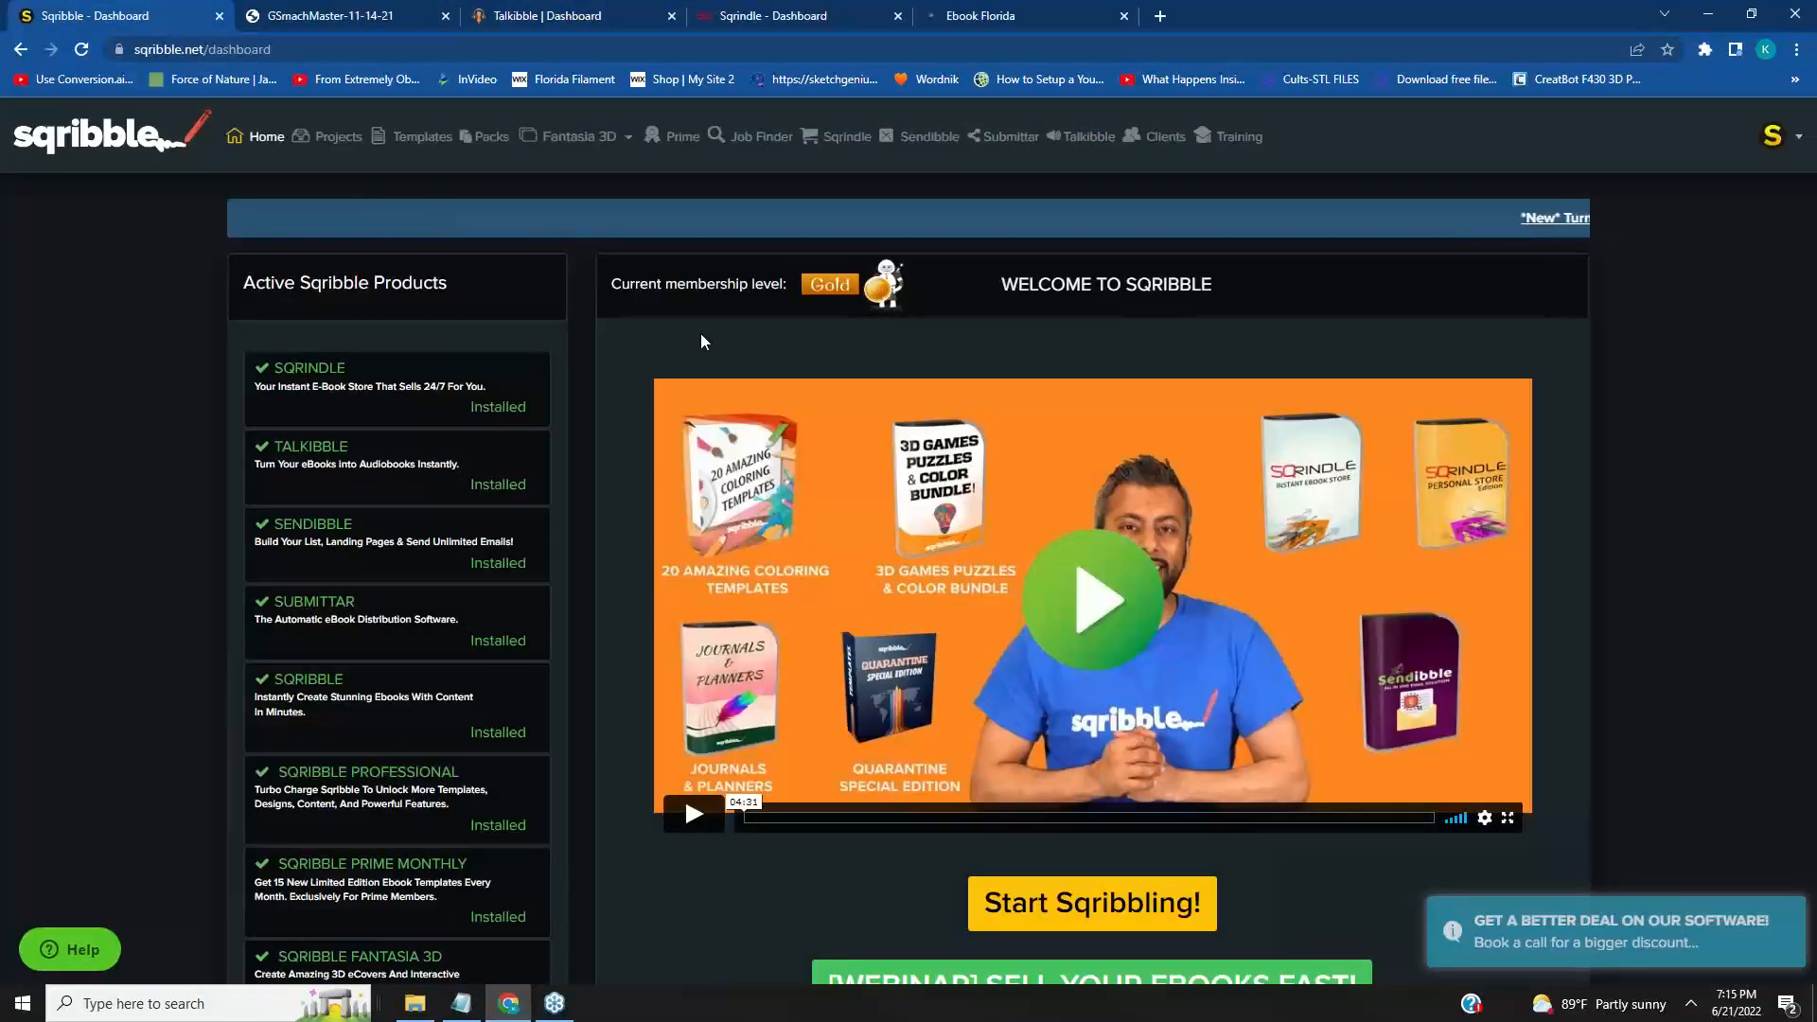